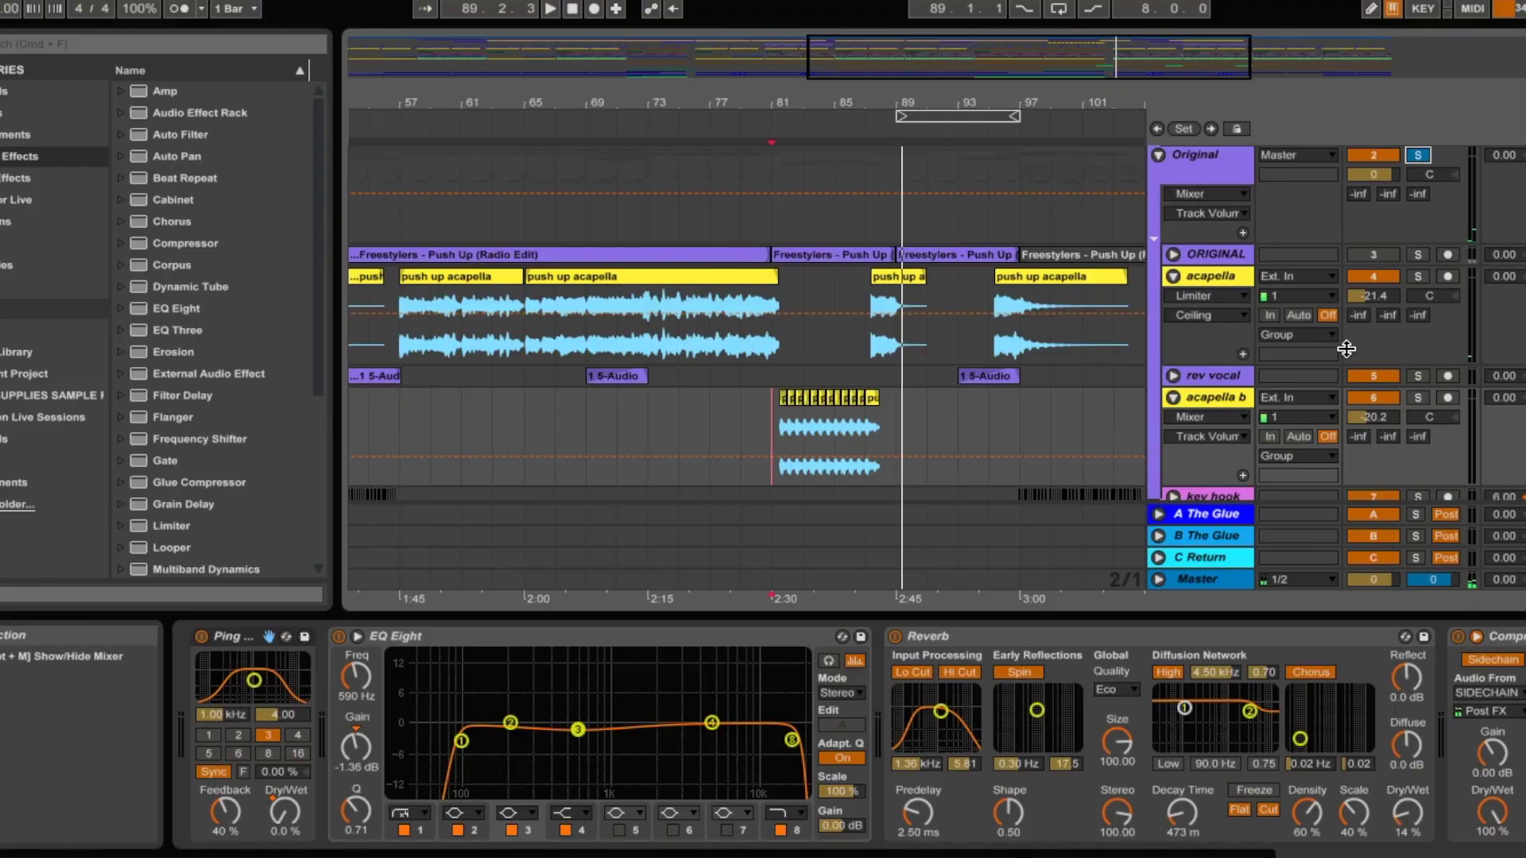
# Display the fades on the acapella build track and crossfade its first two clips at bar 82
pyautogui.scroll(-4, 1208, 418)
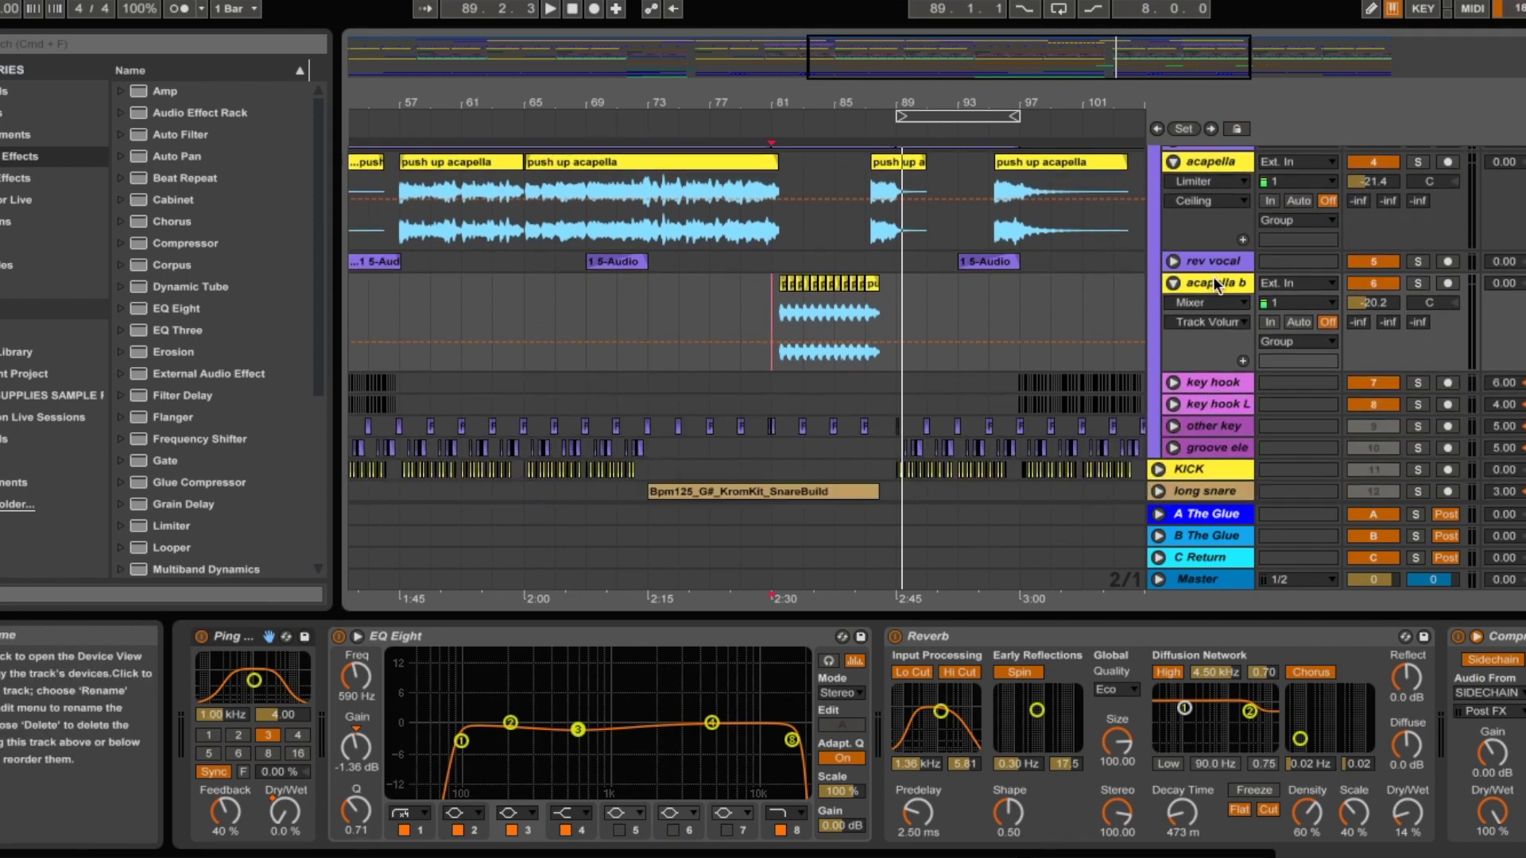
pyautogui.scroll(5, 783, 130)
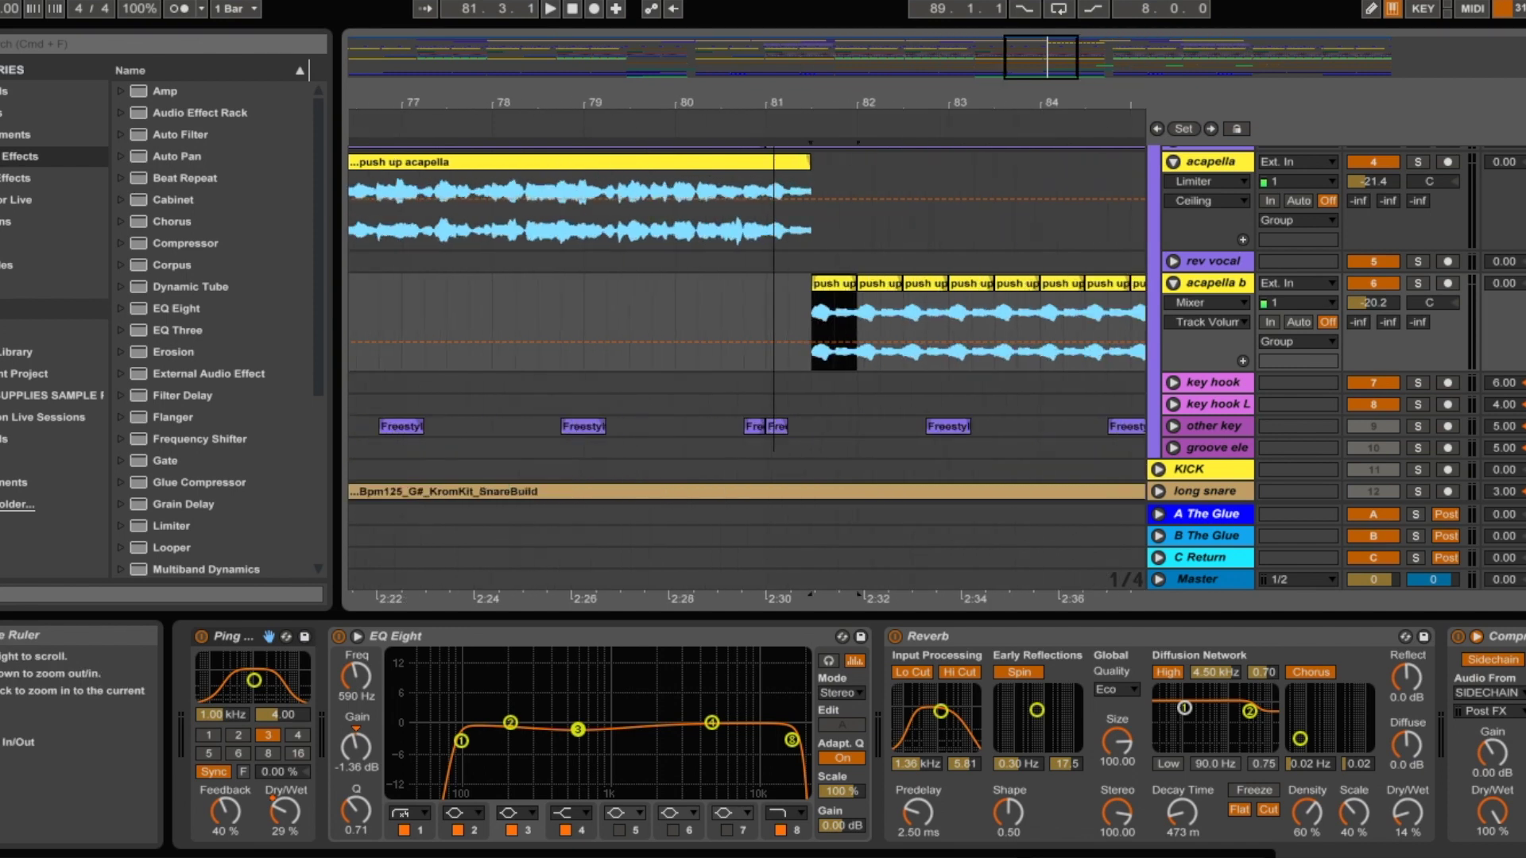
pyautogui.click(1207, 303)
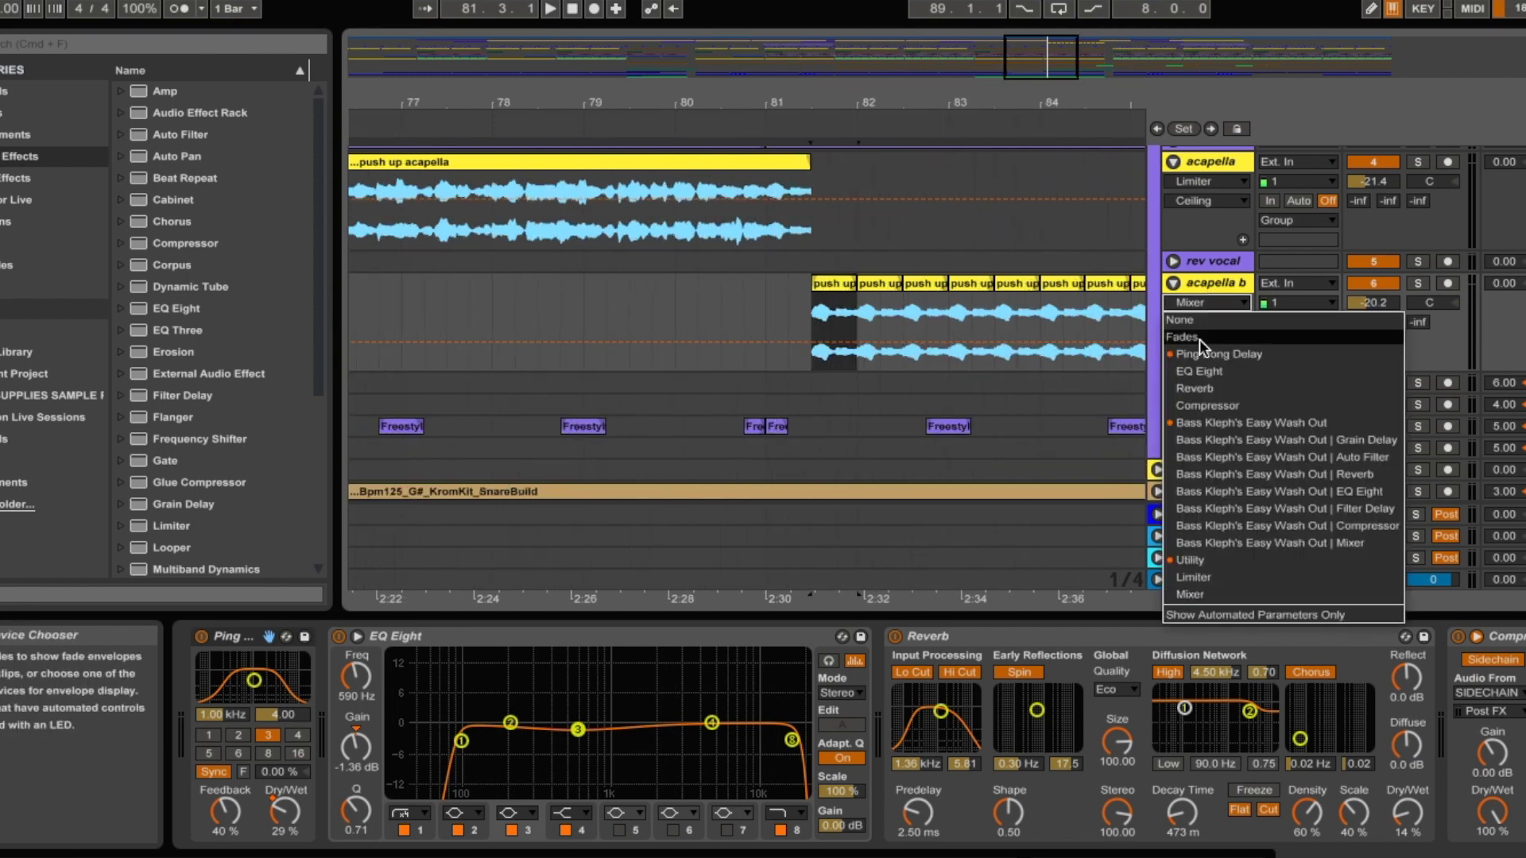
pyautogui.click(1199, 337)
pyautogui.moveTo(849, 103); pyautogui.dragTo(848, 453)
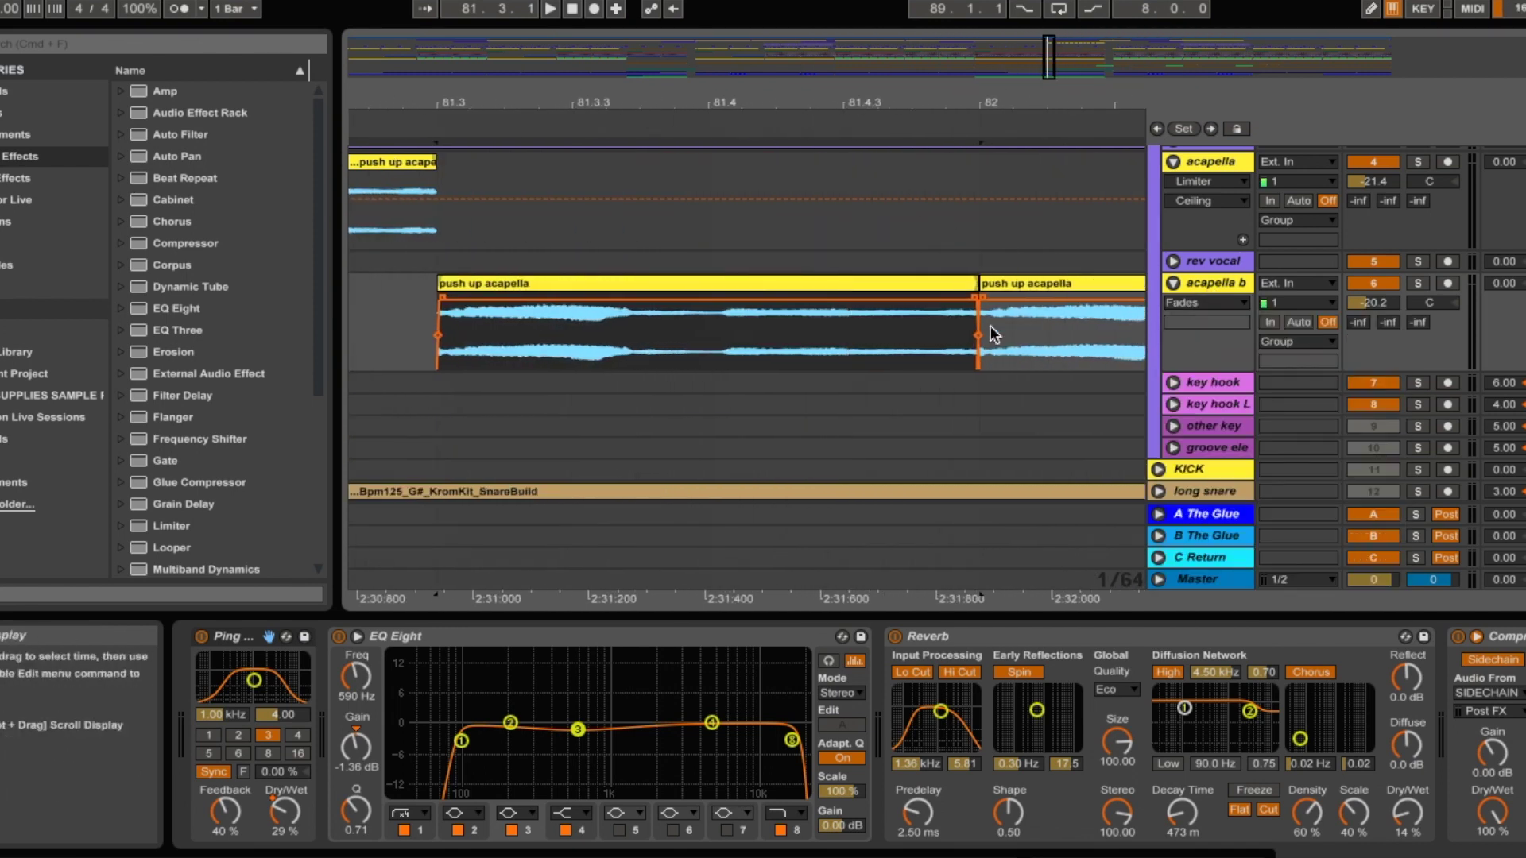
pyautogui.moveTo(985, 292)
pyautogui.mouseDown()
pyautogui.moveTo(1022, 293)
pyautogui.moveTo(1009, 293)
pyautogui.mouseUp()
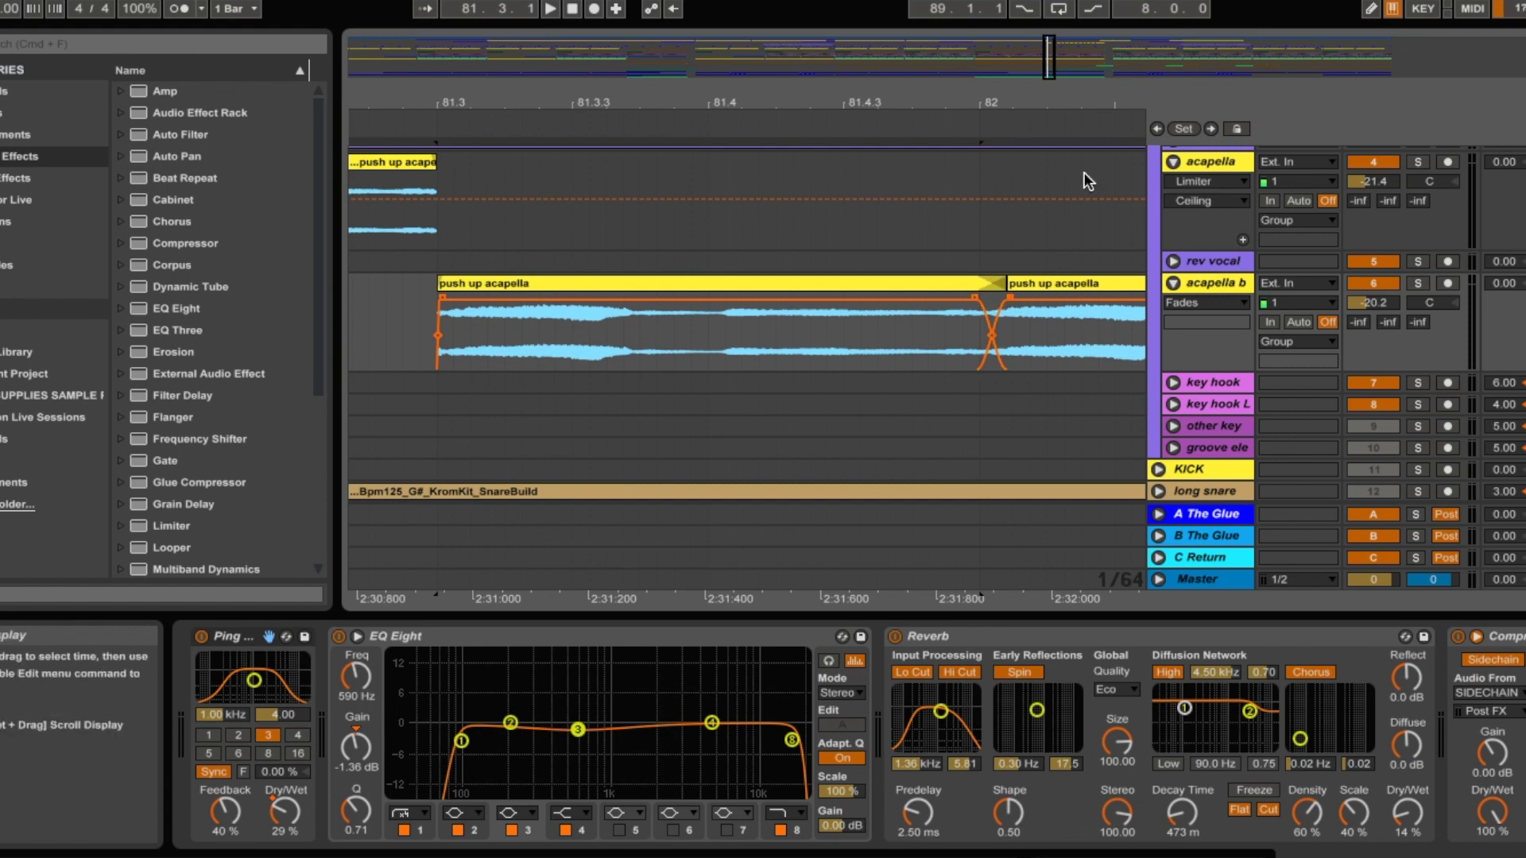
pyautogui.moveTo(1045, 105); pyautogui.dragTo(790, 8)
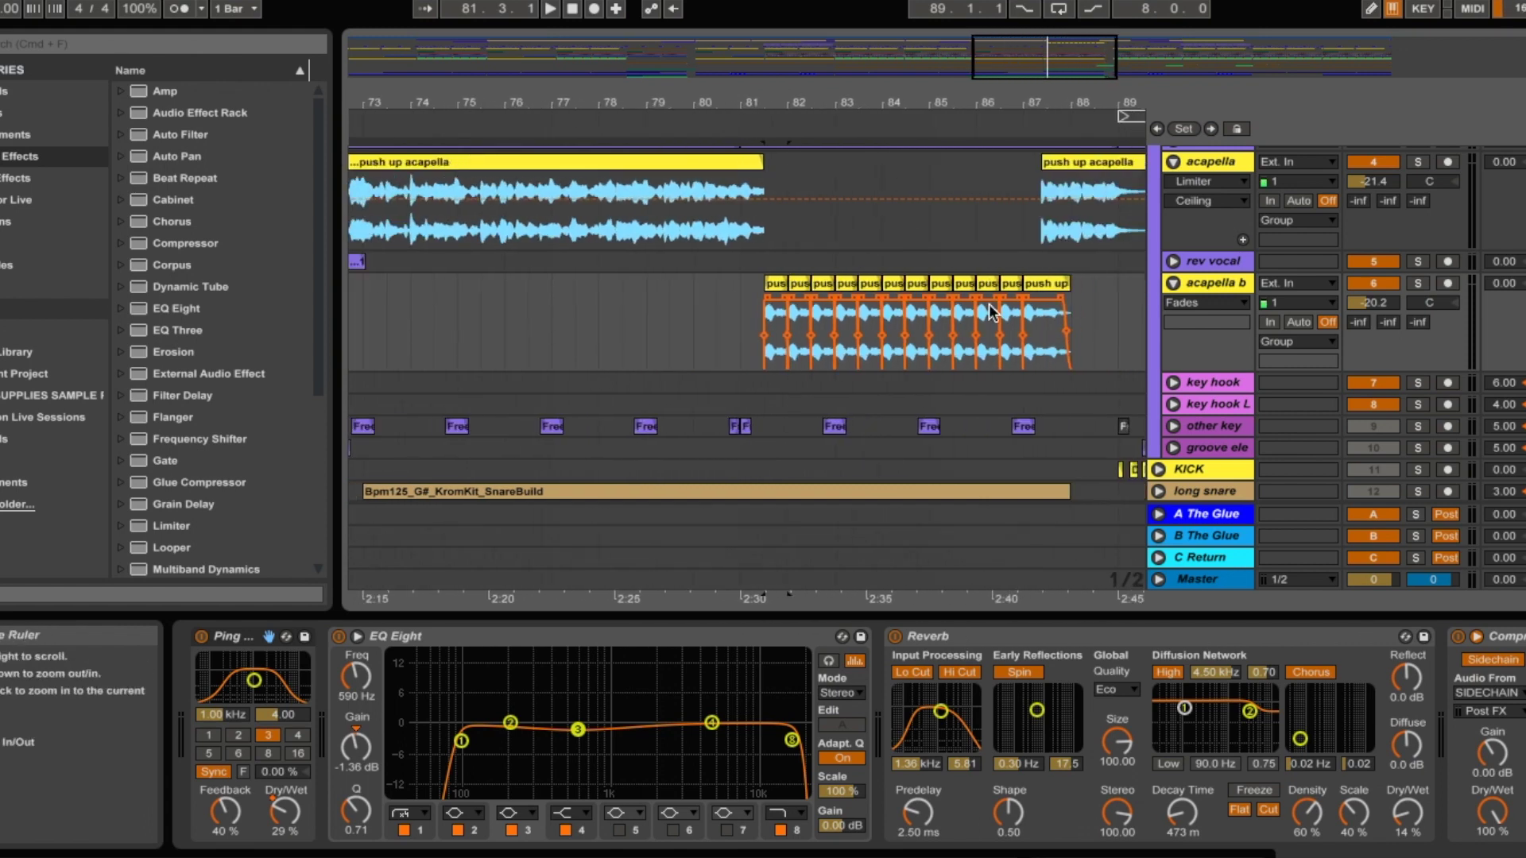
# Fold the acapella build track, and briefly unfold and refold the rev vocal track
pyautogui.click(1175, 283)
pyautogui.scroll(-2, 1129, 300)
pyautogui.moveTo(944, 100); pyautogui.dragTo(1189, 270)
pyautogui.click(1175, 263)
pyautogui.click(1175, 263)
# Unfold the key hook track and examine the source sample of its first clip just before bar 49
pyautogui.moveTo(667, 98); pyautogui.dragTo(670, 262)
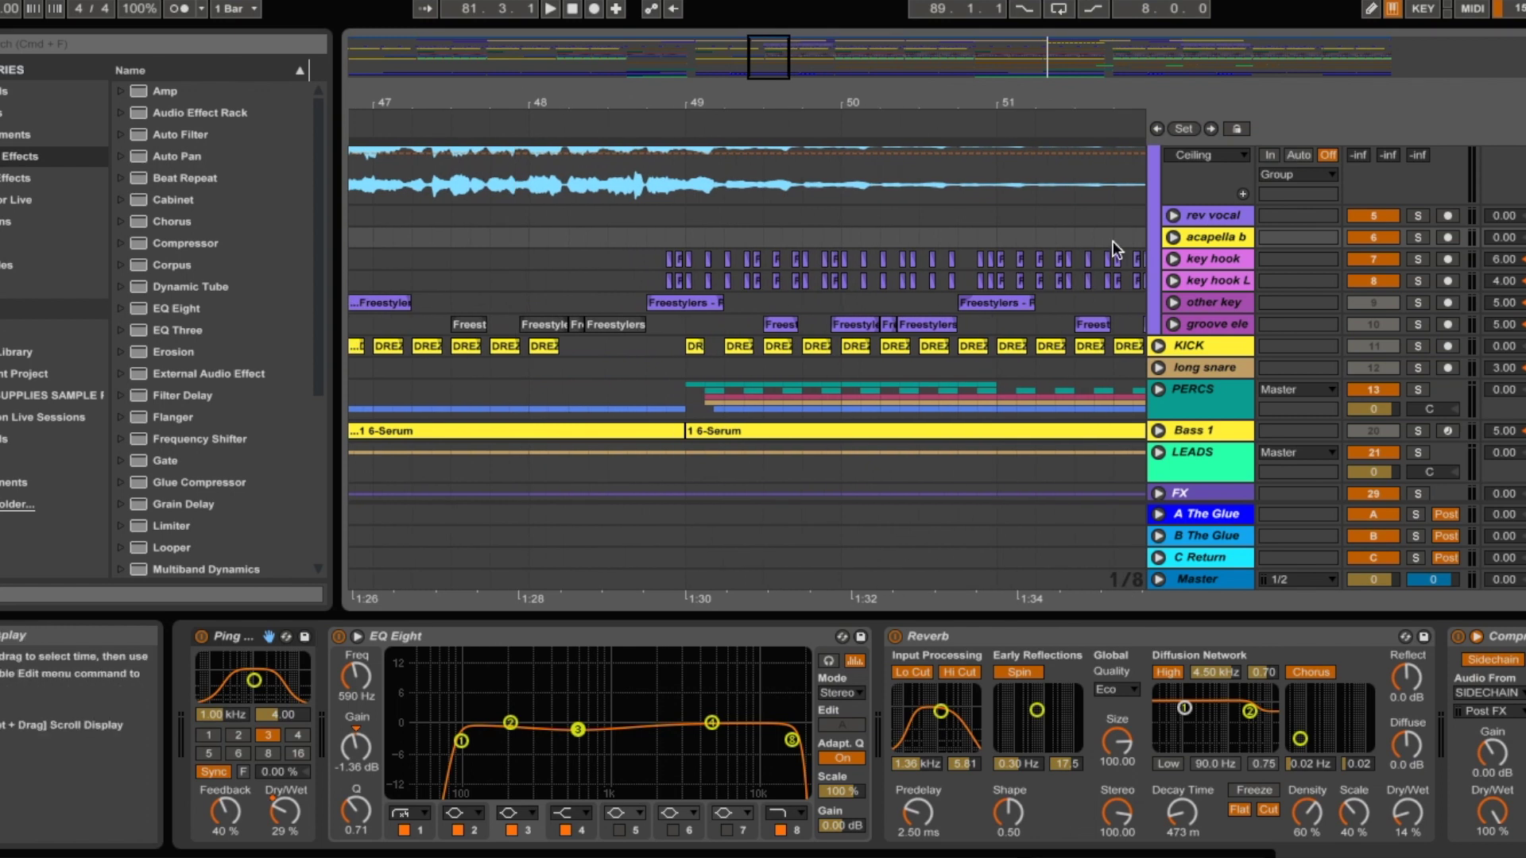
pyautogui.click(1173, 260)
pyautogui.moveTo(666, 97); pyautogui.dragTo(666, 195)
pyautogui.click(722, 264)
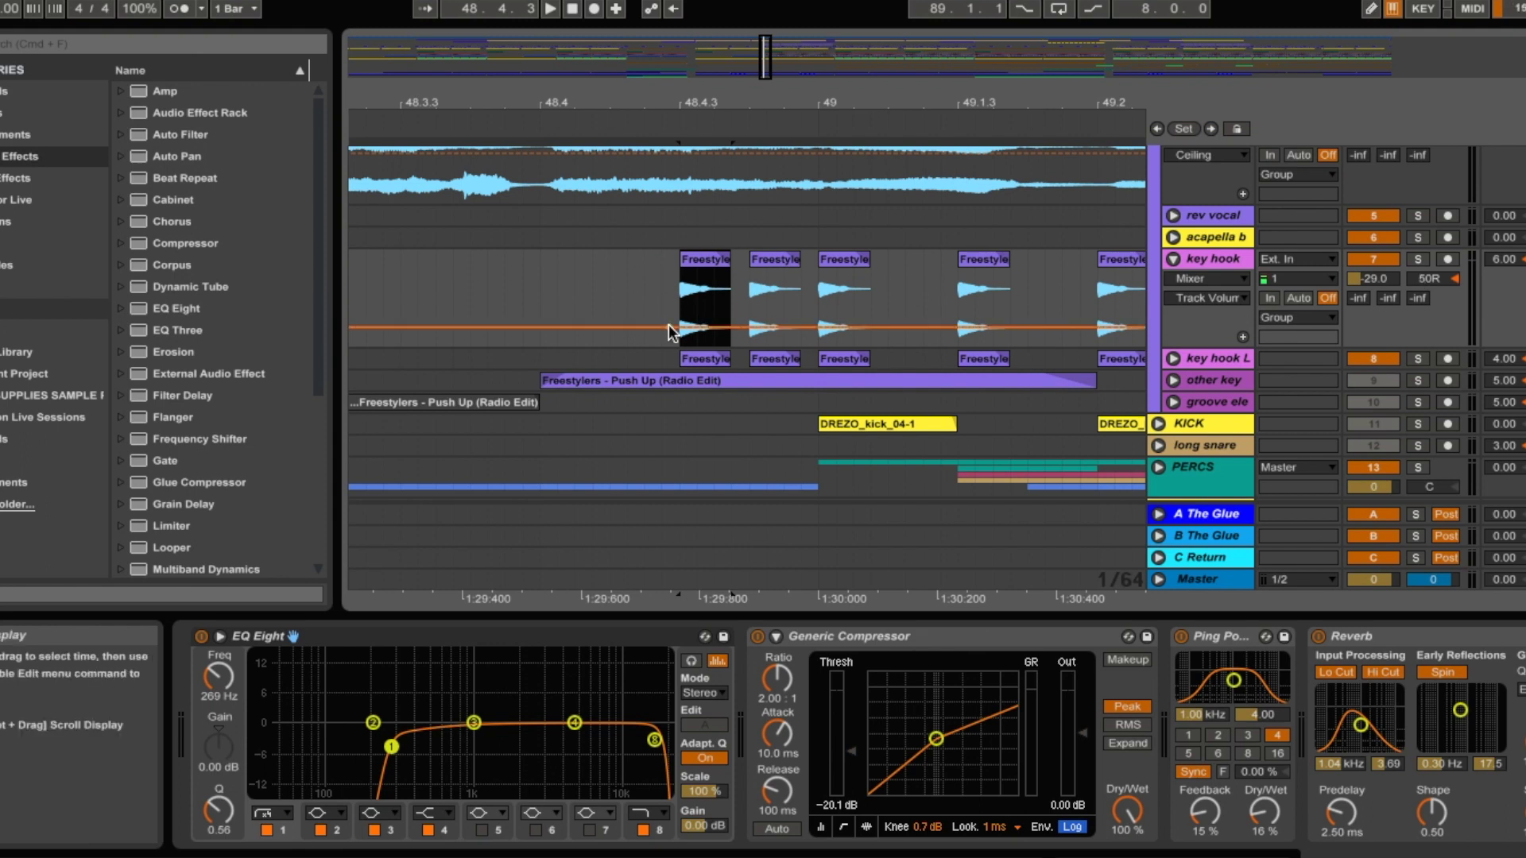
pyautogui.doubleClick(705, 259)
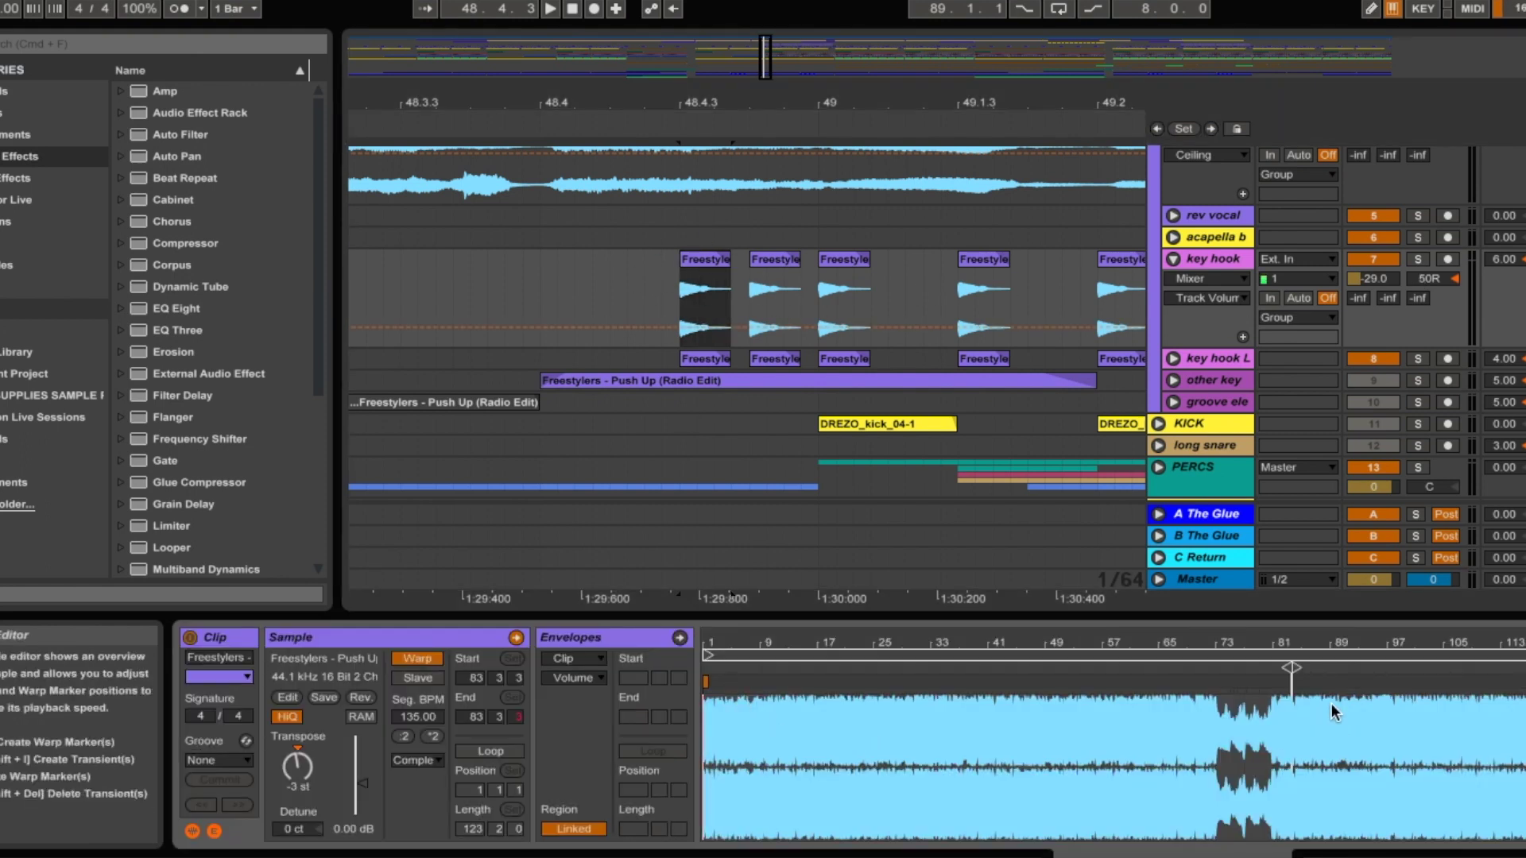
pyautogui.moveTo(1294, 645)
pyautogui.mouseDown()
pyautogui.moveTo(1294, 687)
pyautogui.moveTo(946, 735)
pyautogui.moveTo(1047, 811)
pyautogui.mouseUp()
pyautogui.moveTo(1054, 641)
pyautogui.mouseDown()
pyautogui.moveTo(1043, 755)
pyautogui.moveTo(1047, 628)
pyautogui.mouseUp()
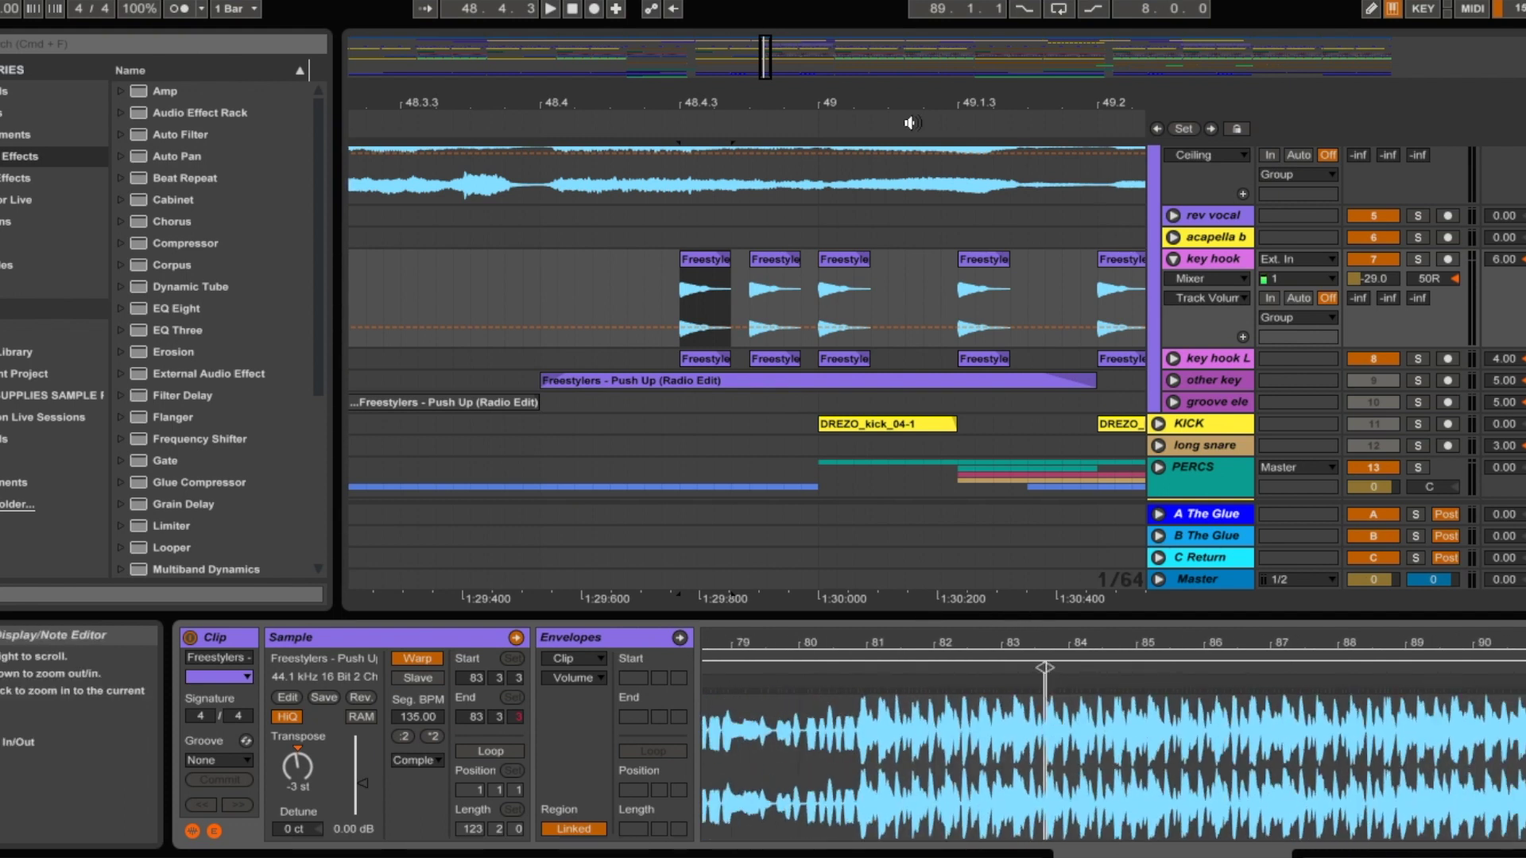
# Select the first key hook clip and solo both the key hook R and key hook L tracks
pyautogui.click(709, 259)
pyautogui.moveTo(713, 105); pyautogui.dragTo(722, 81)
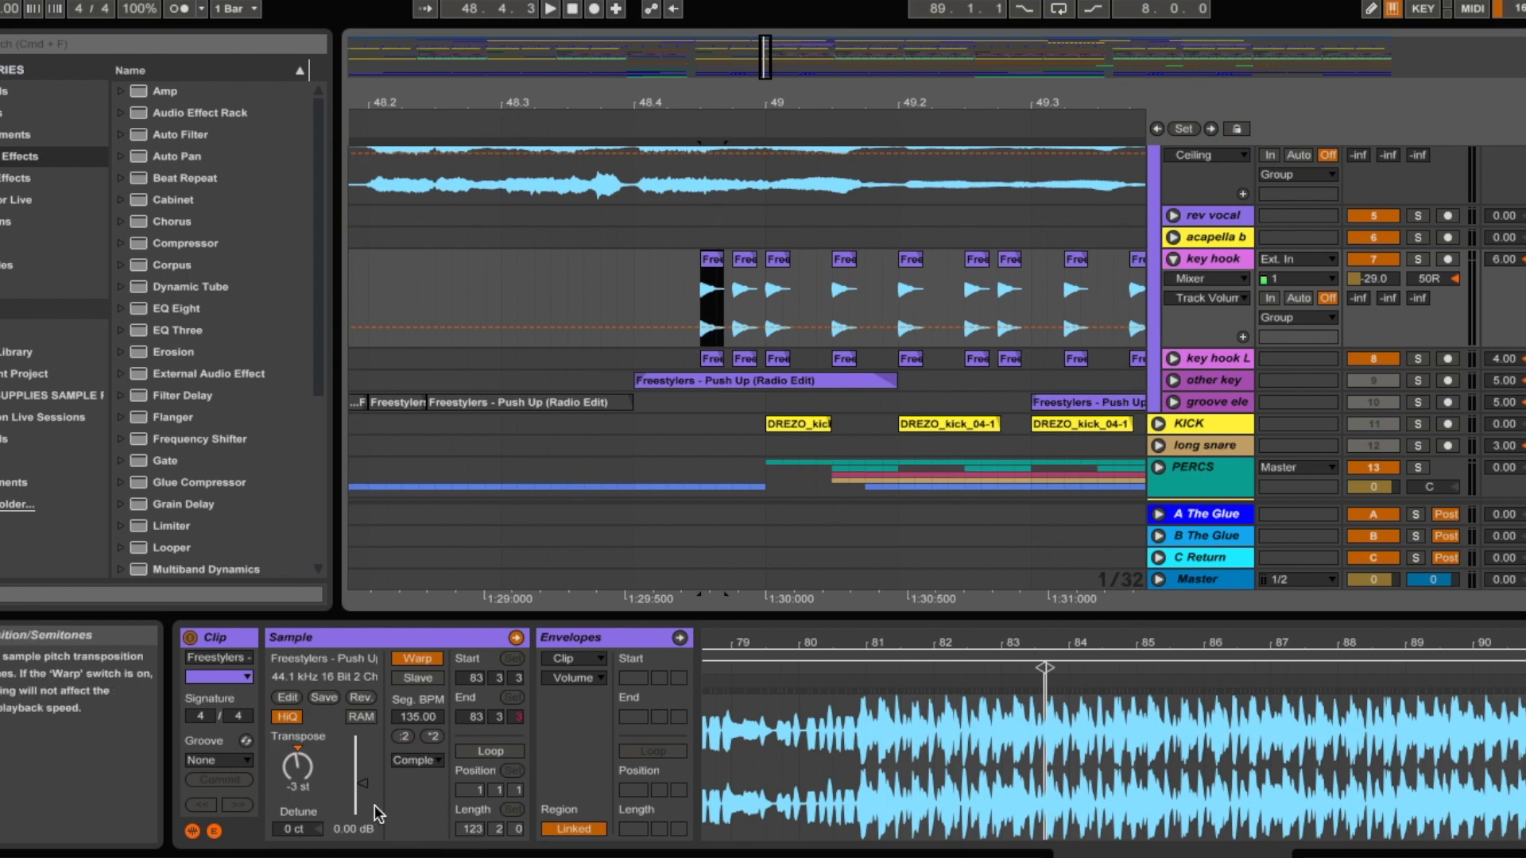
pyautogui.click(1417, 260)
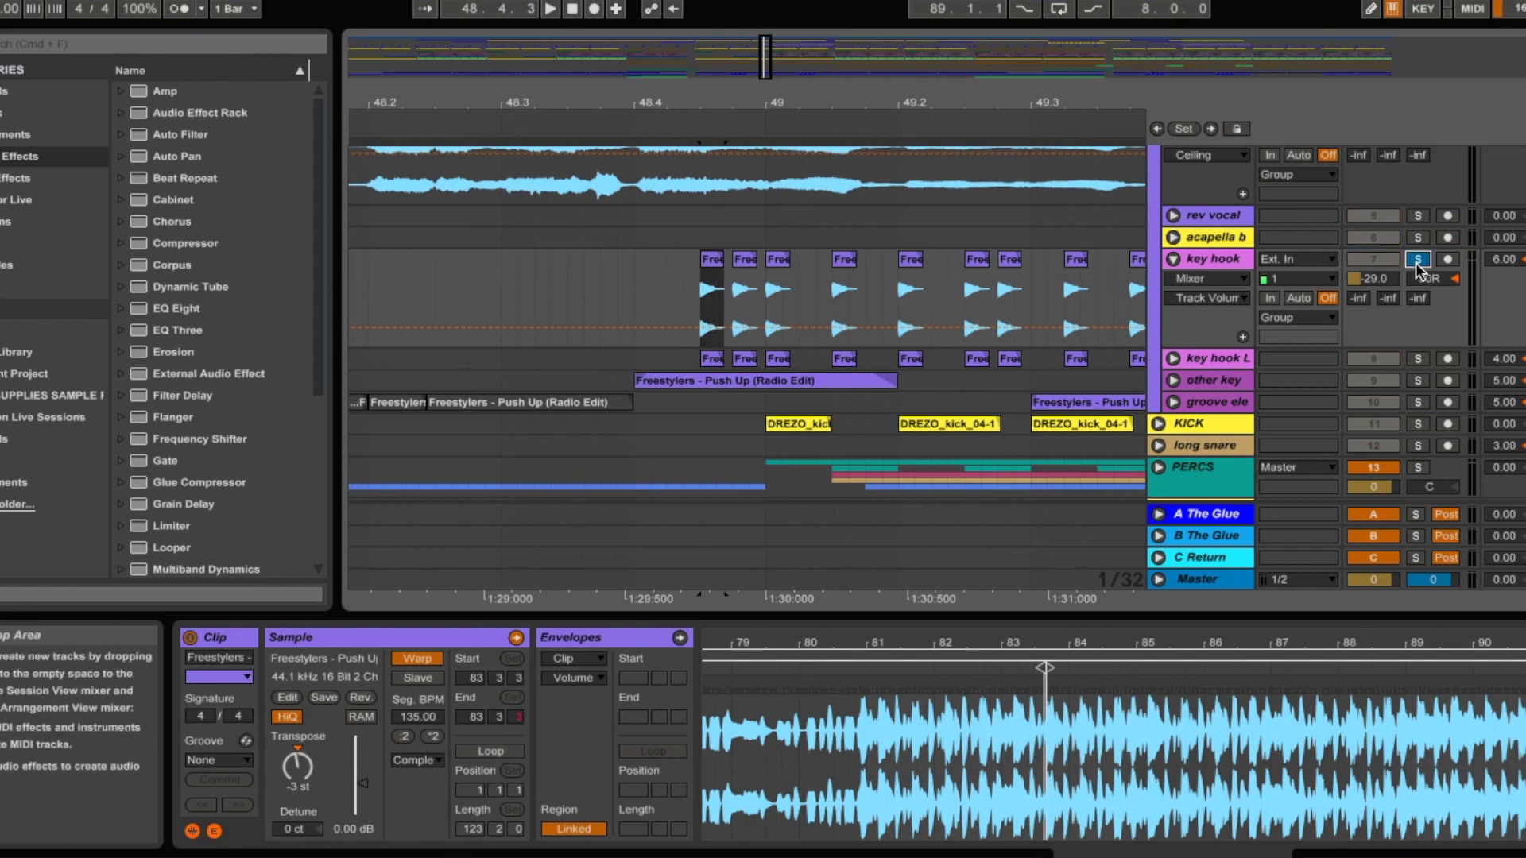
pyautogui.click(1418, 358)
# Review the key hook track's effects chain through to the sidechain Compressor and play the soloed hooks
pyautogui.moveTo(1029, 100); pyautogui.dragTo(816, 55)
pyautogui.click(1202, 264)
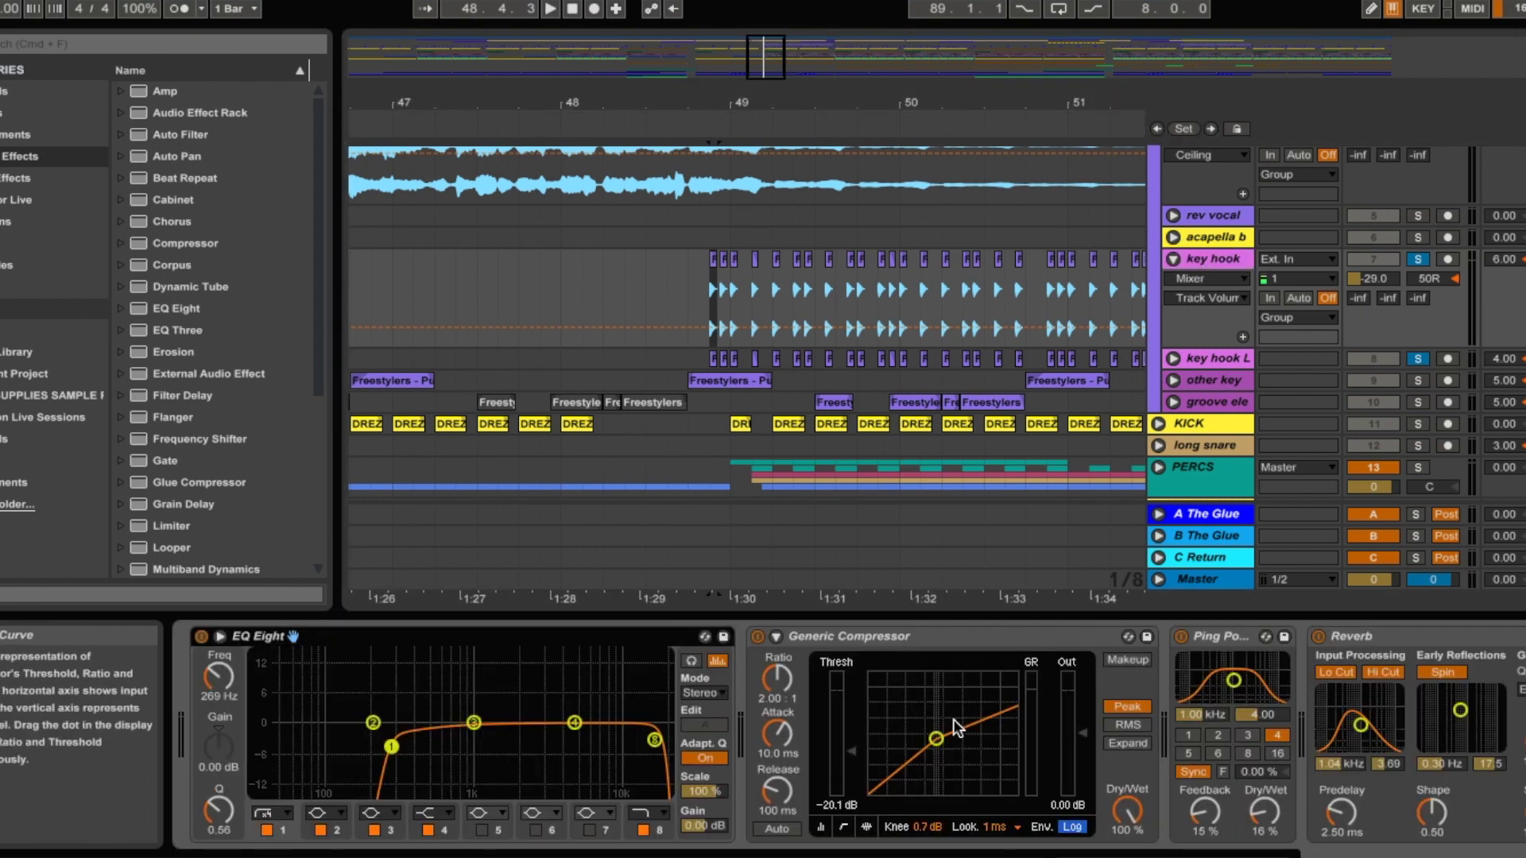
pyautogui.moveTo(1481, 857); pyautogui.dragTo(1516, 857)
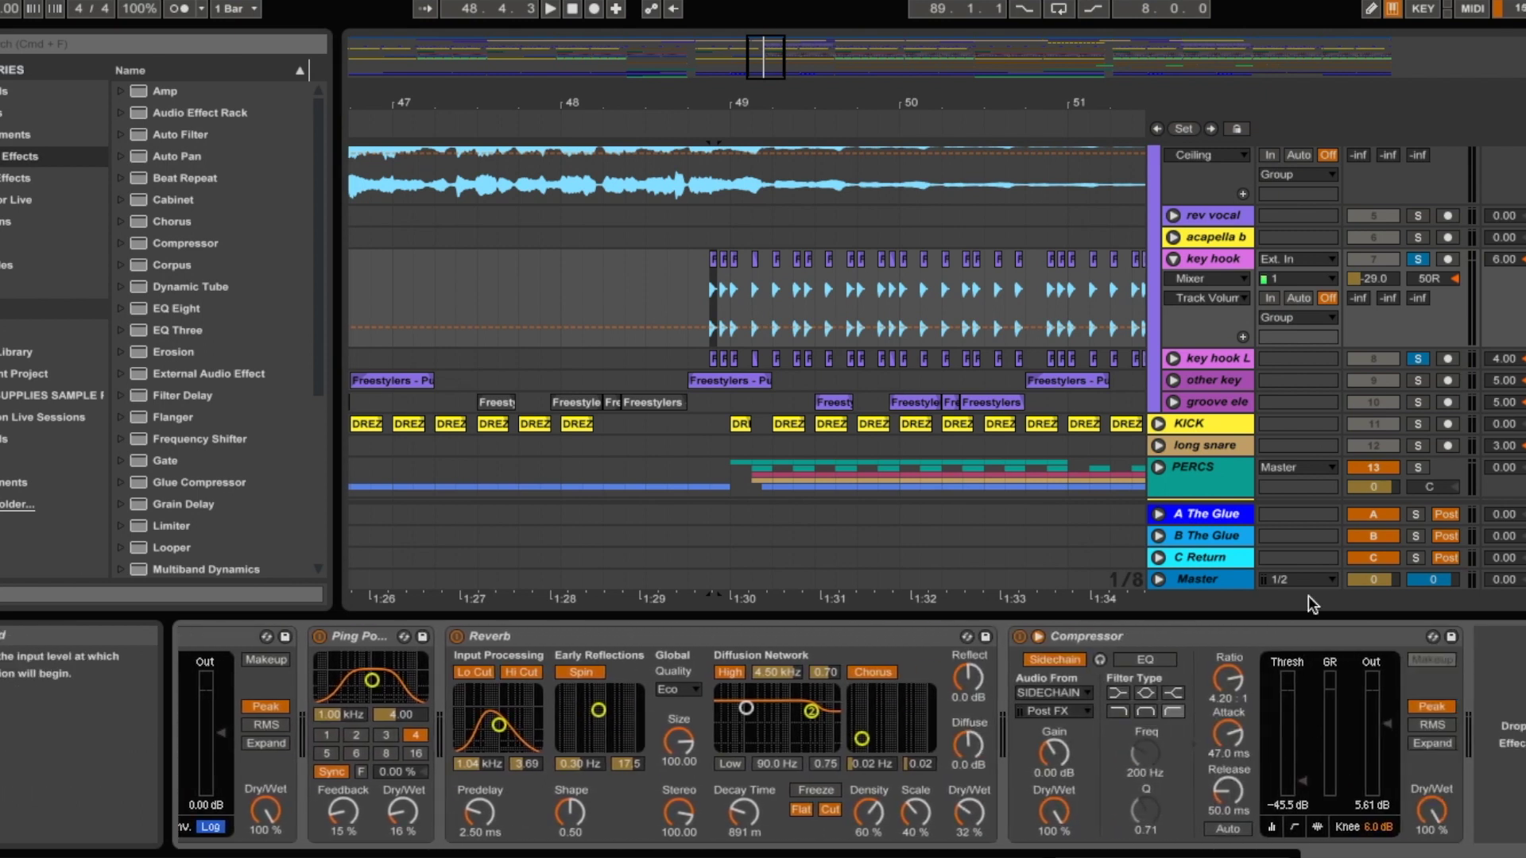
pyautogui.scroll(2, 1391, 298)
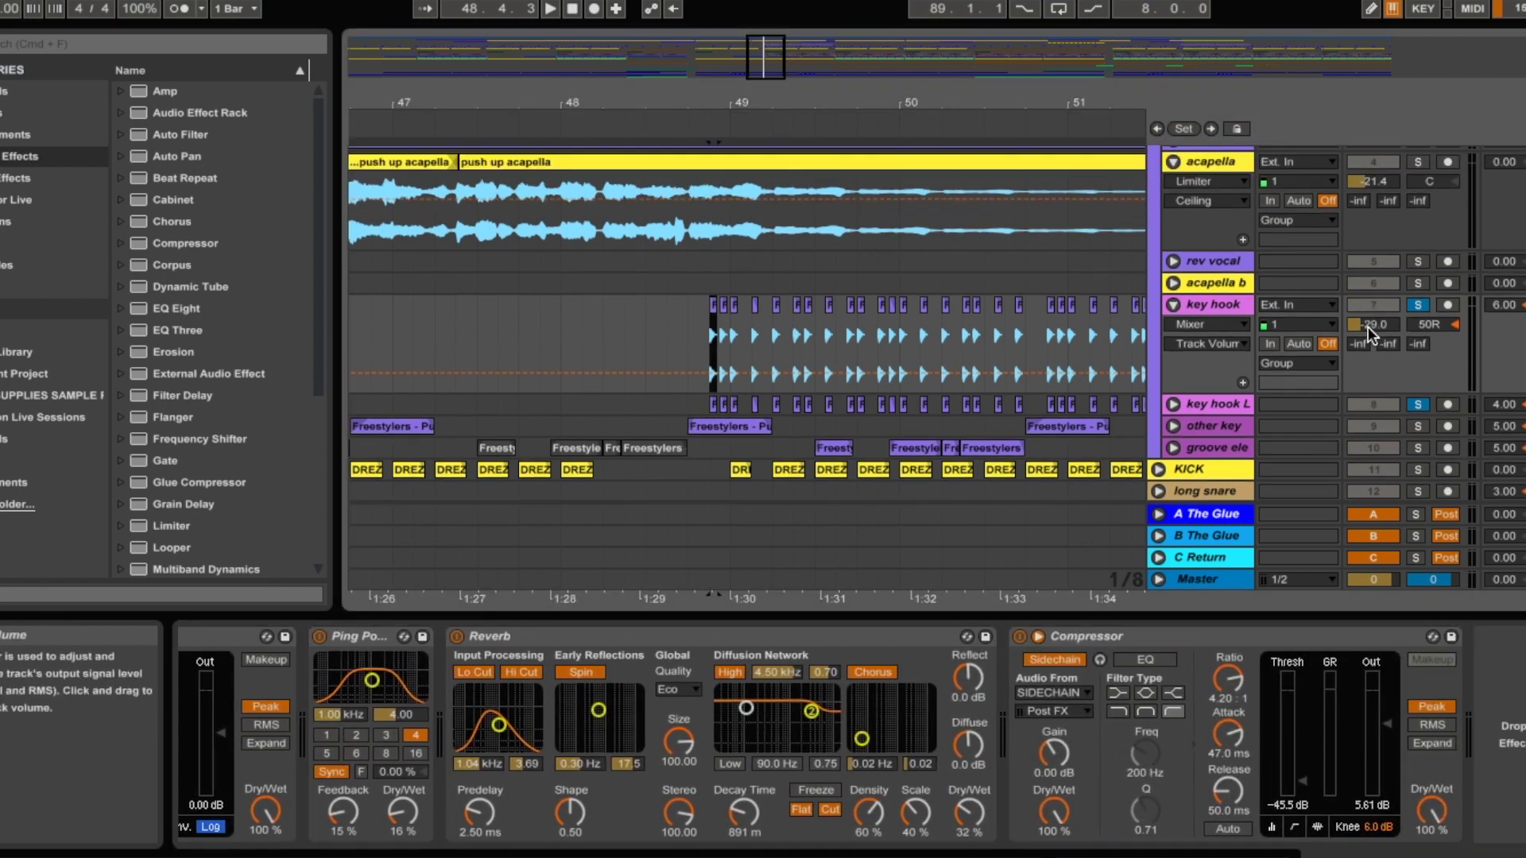
pyautogui.press('space')
pyautogui.moveTo(1103, 103); pyautogui.dragTo(614, 103)
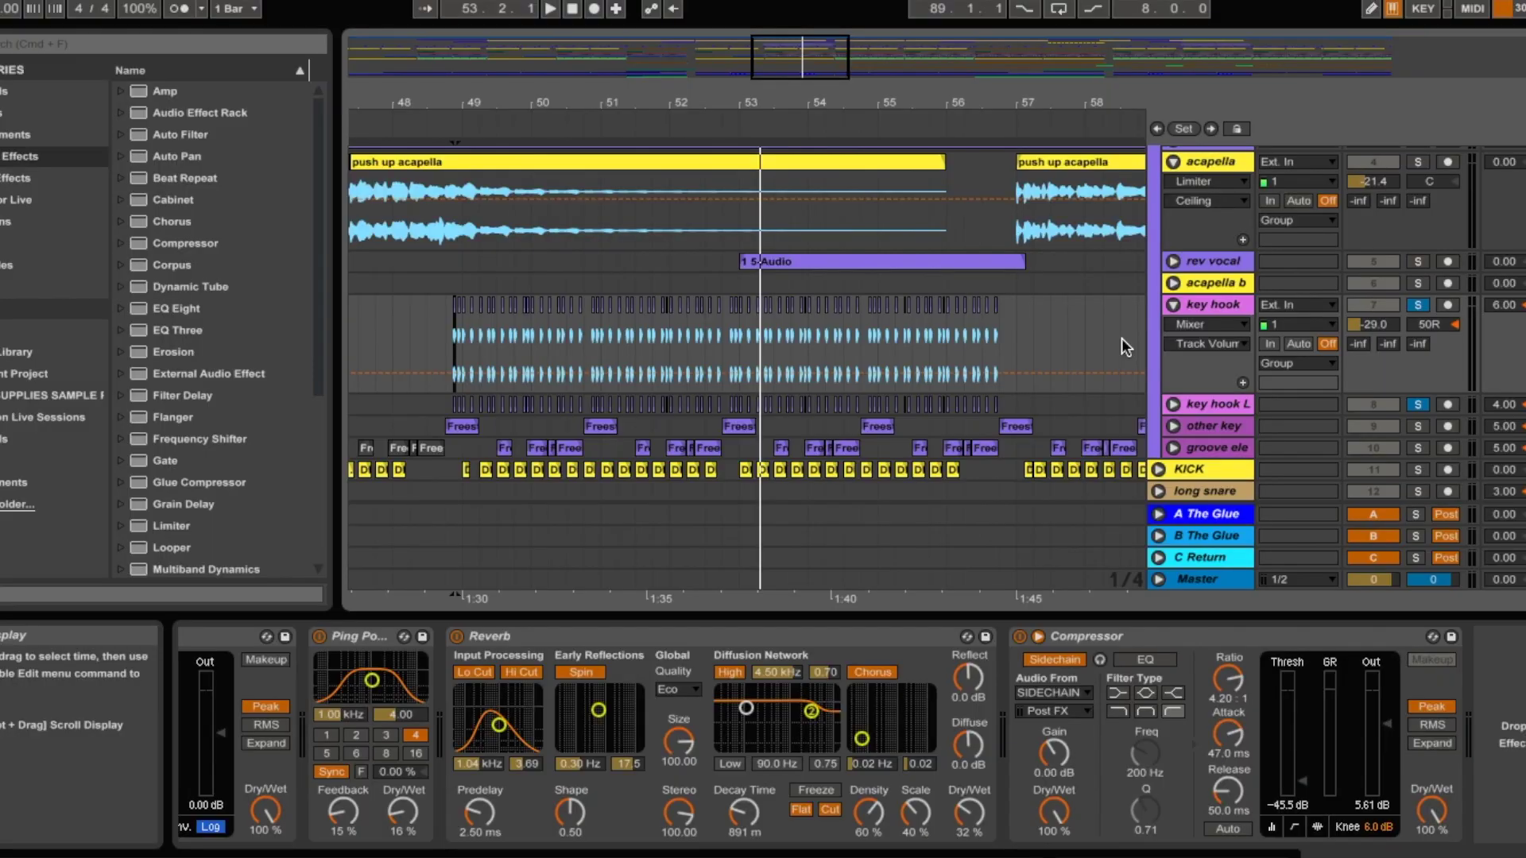
# Unfold the other key track and play it soloed from its clip just before bar 49
pyautogui.scroll(-3, 1137, 363)
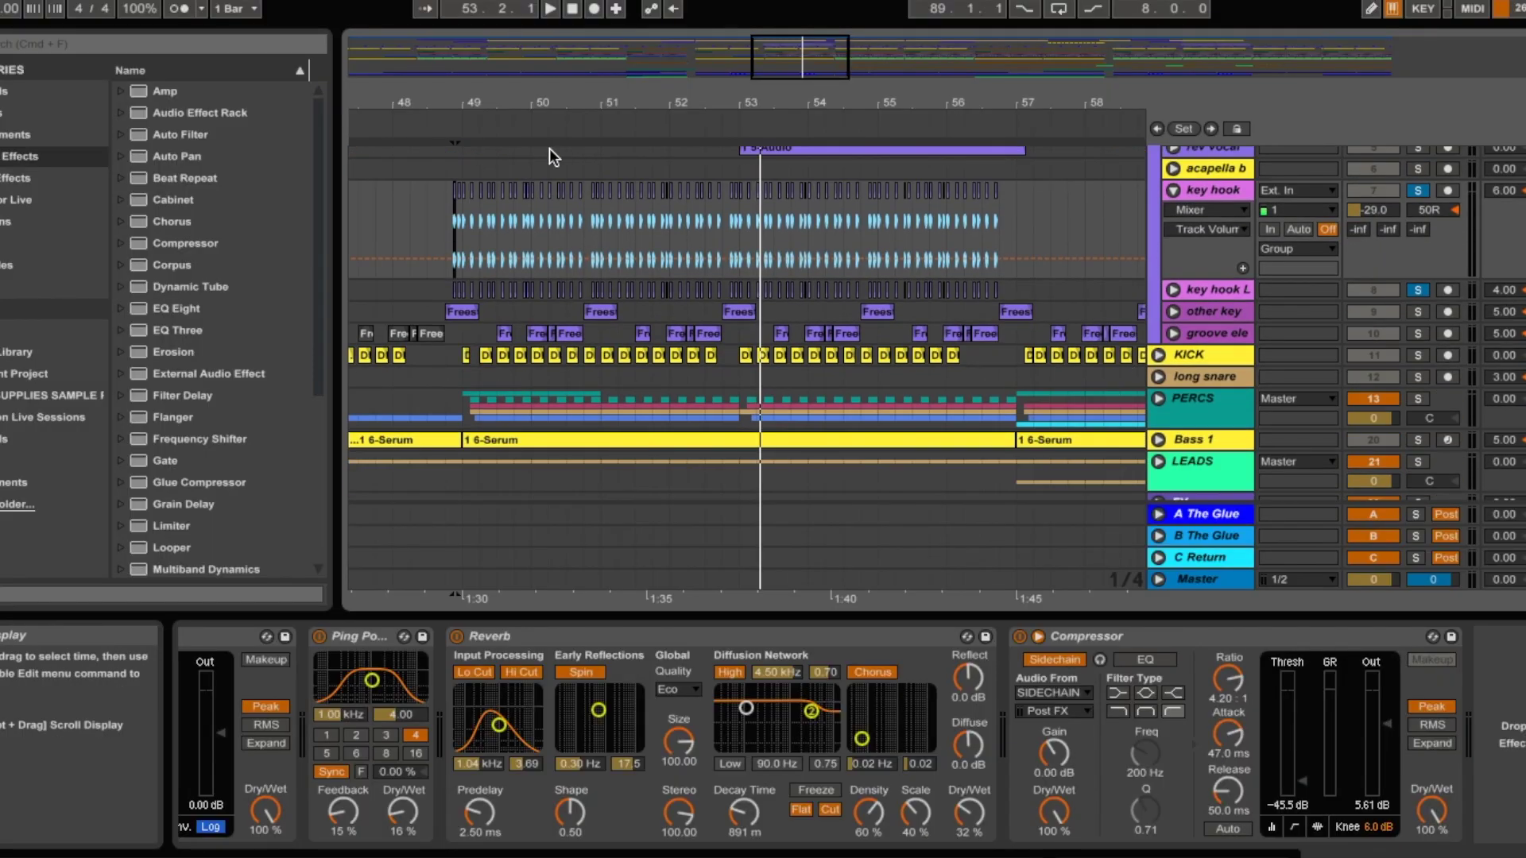
pyautogui.moveTo(440, 104); pyautogui.dragTo(457, 184)
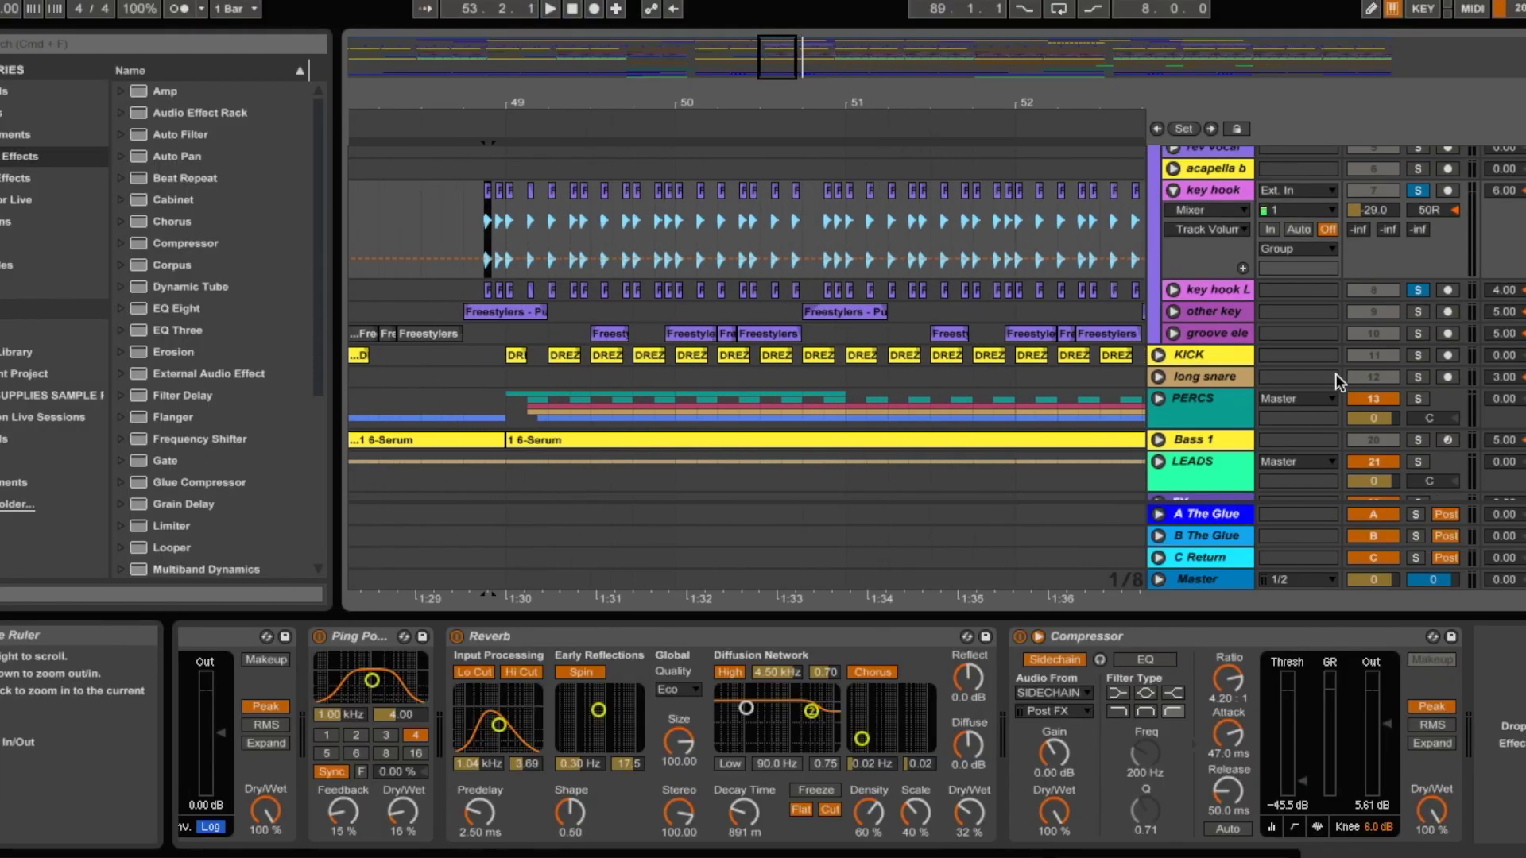
pyautogui.click(1173, 311)
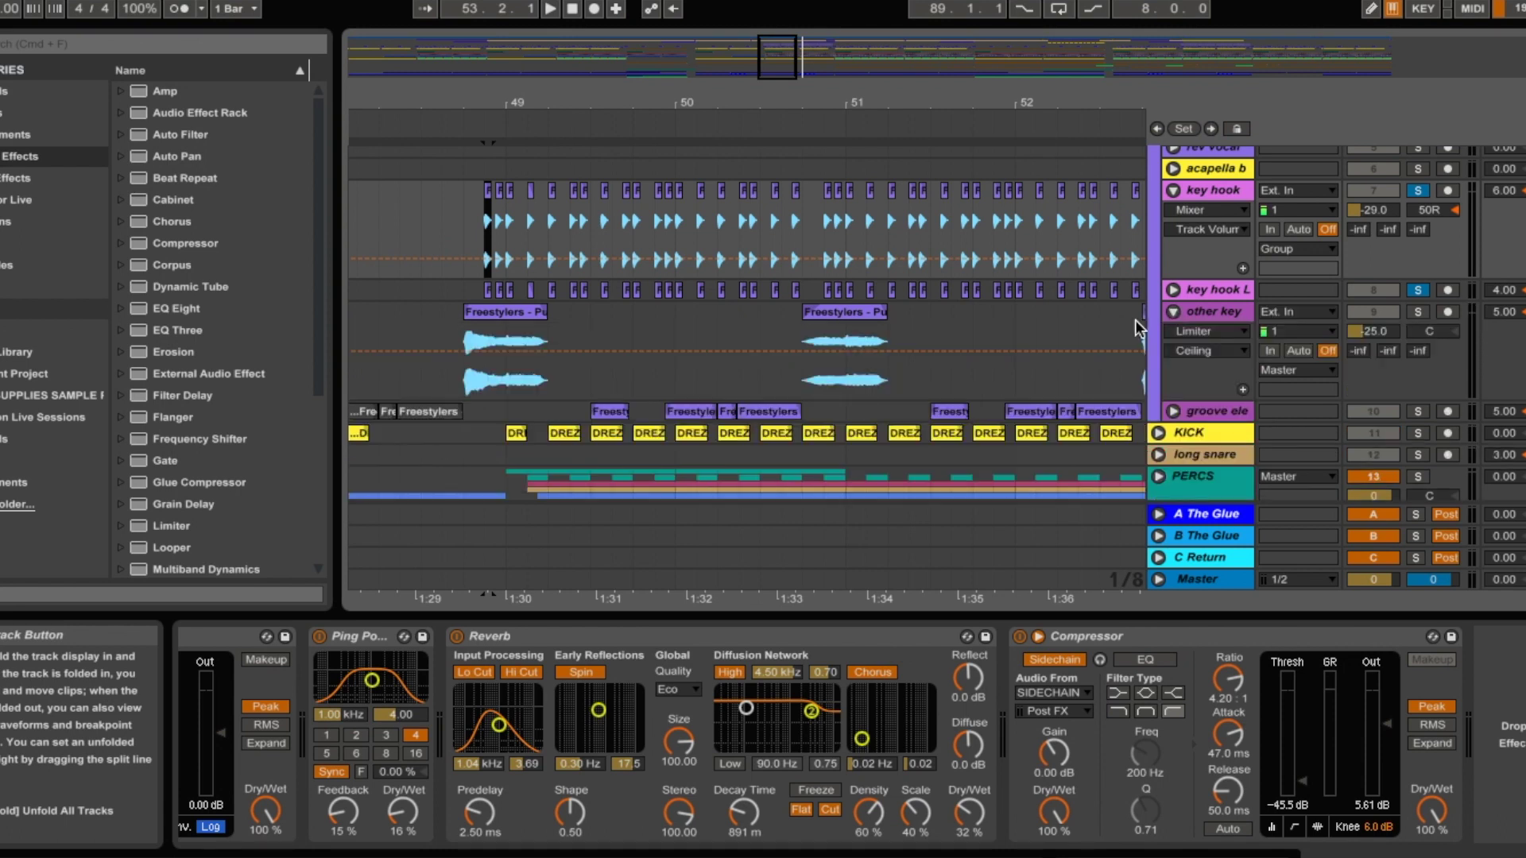
pyautogui.click(469, 312)
pyautogui.click(1418, 312)
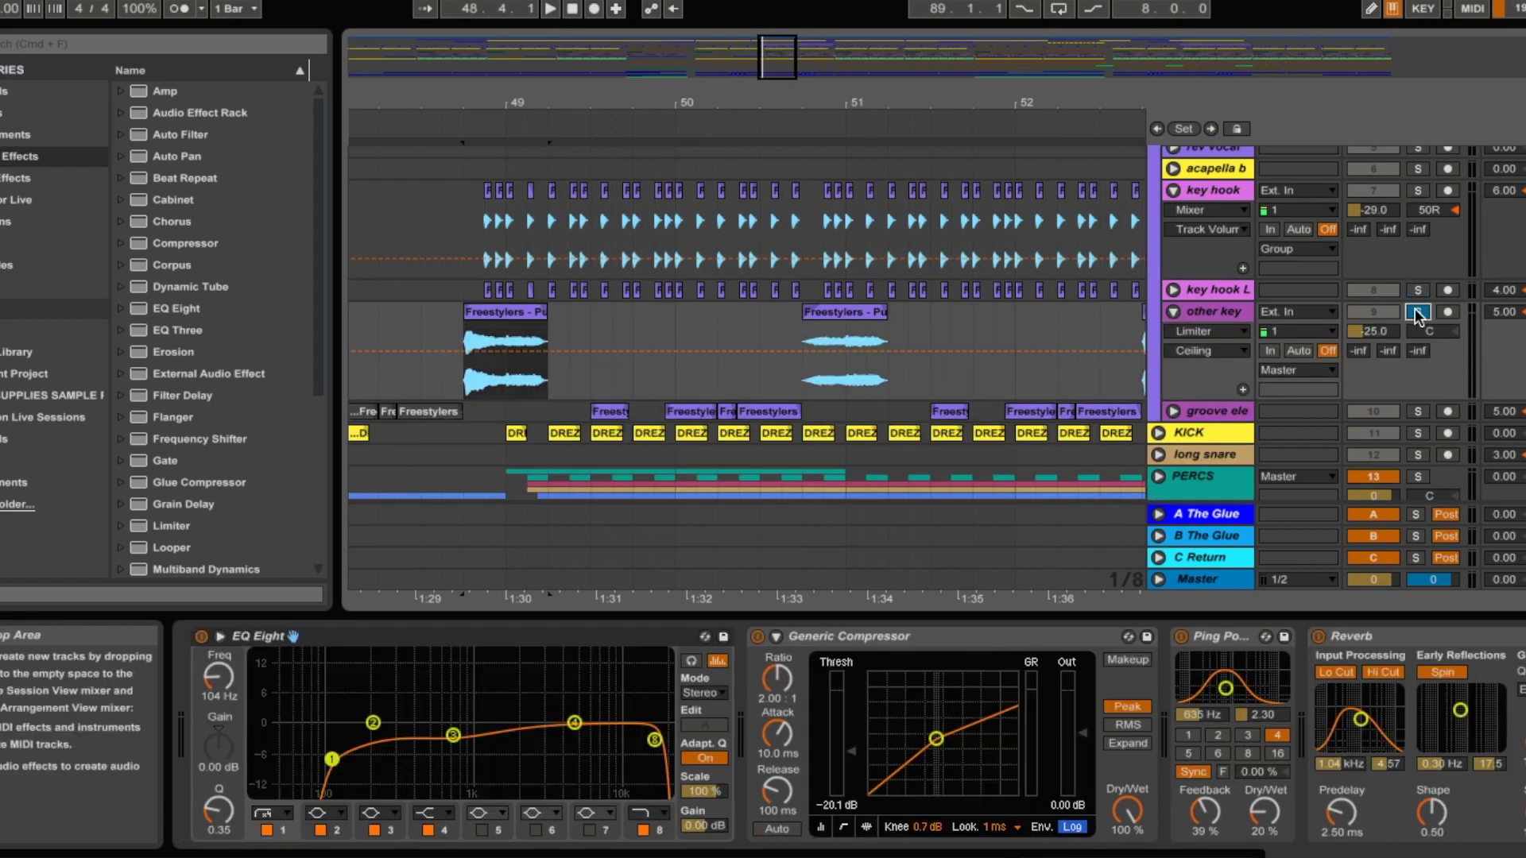
pyautogui.press('space')
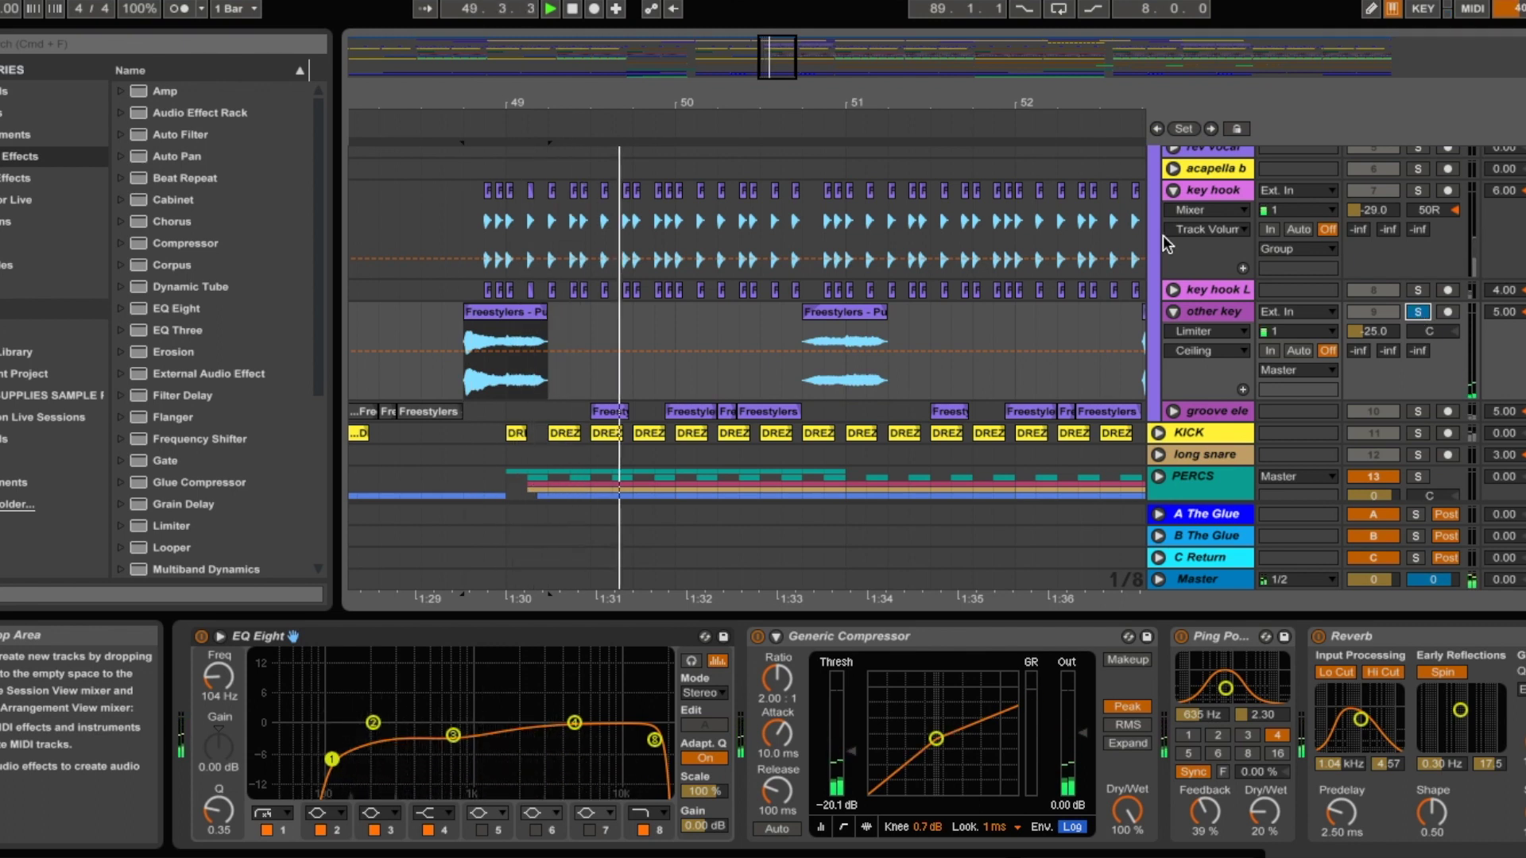
# Play the section around bar 49 with the acapella soloed, followed by the whole Original group soloed
pyautogui.moveTo(666, 110); pyautogui.dragTo(818, 159)
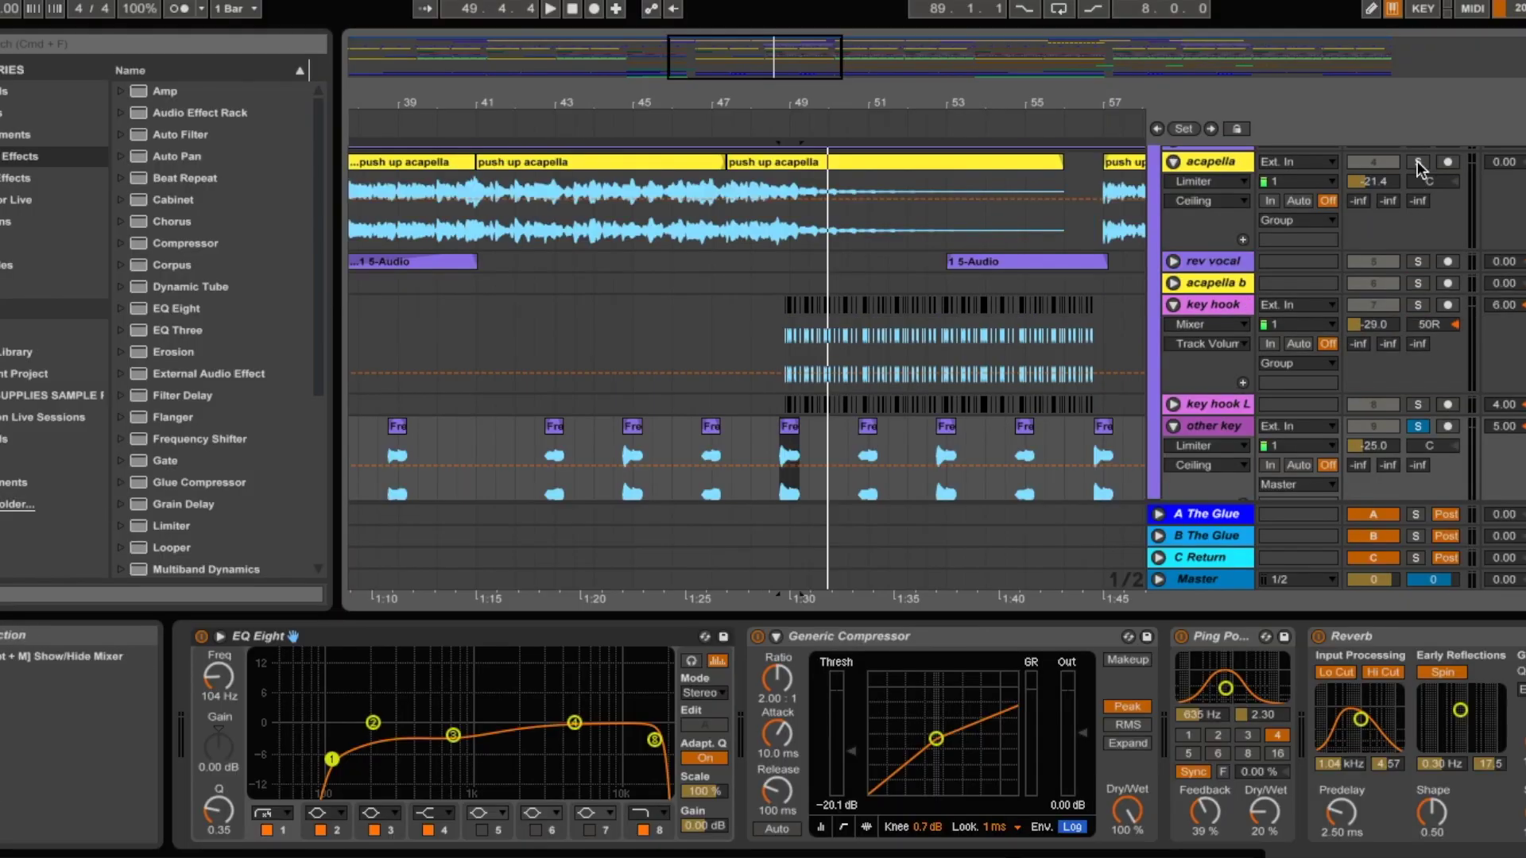
pyautogui.press('space')
pyautogui.scroll(-3, 1368, 312)
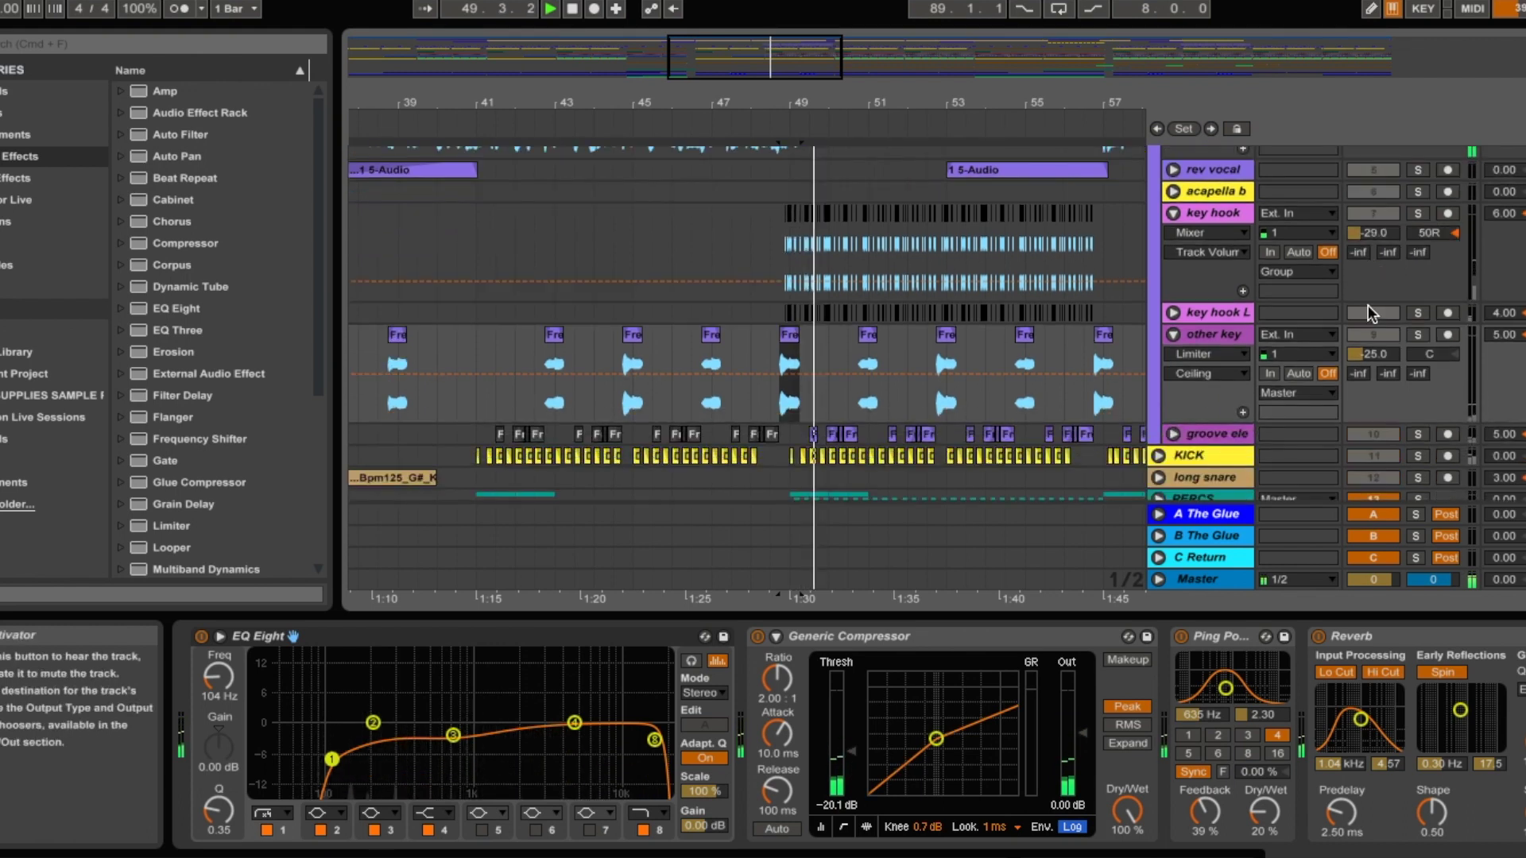
pyautogui.scroll(8, 1376, 322)
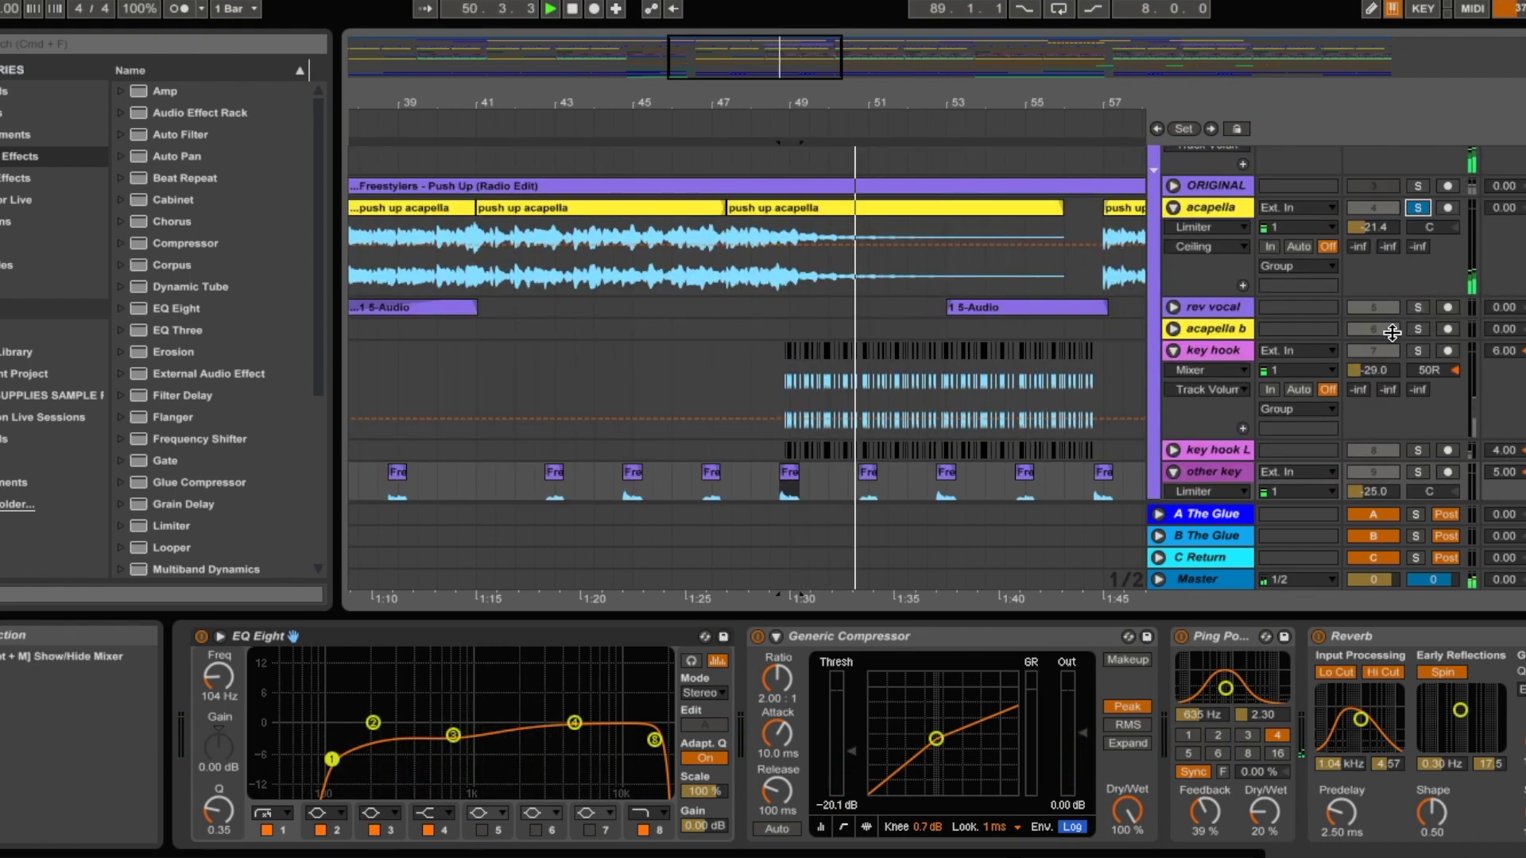
pyautogui.scroll(-8, 1409, 318)
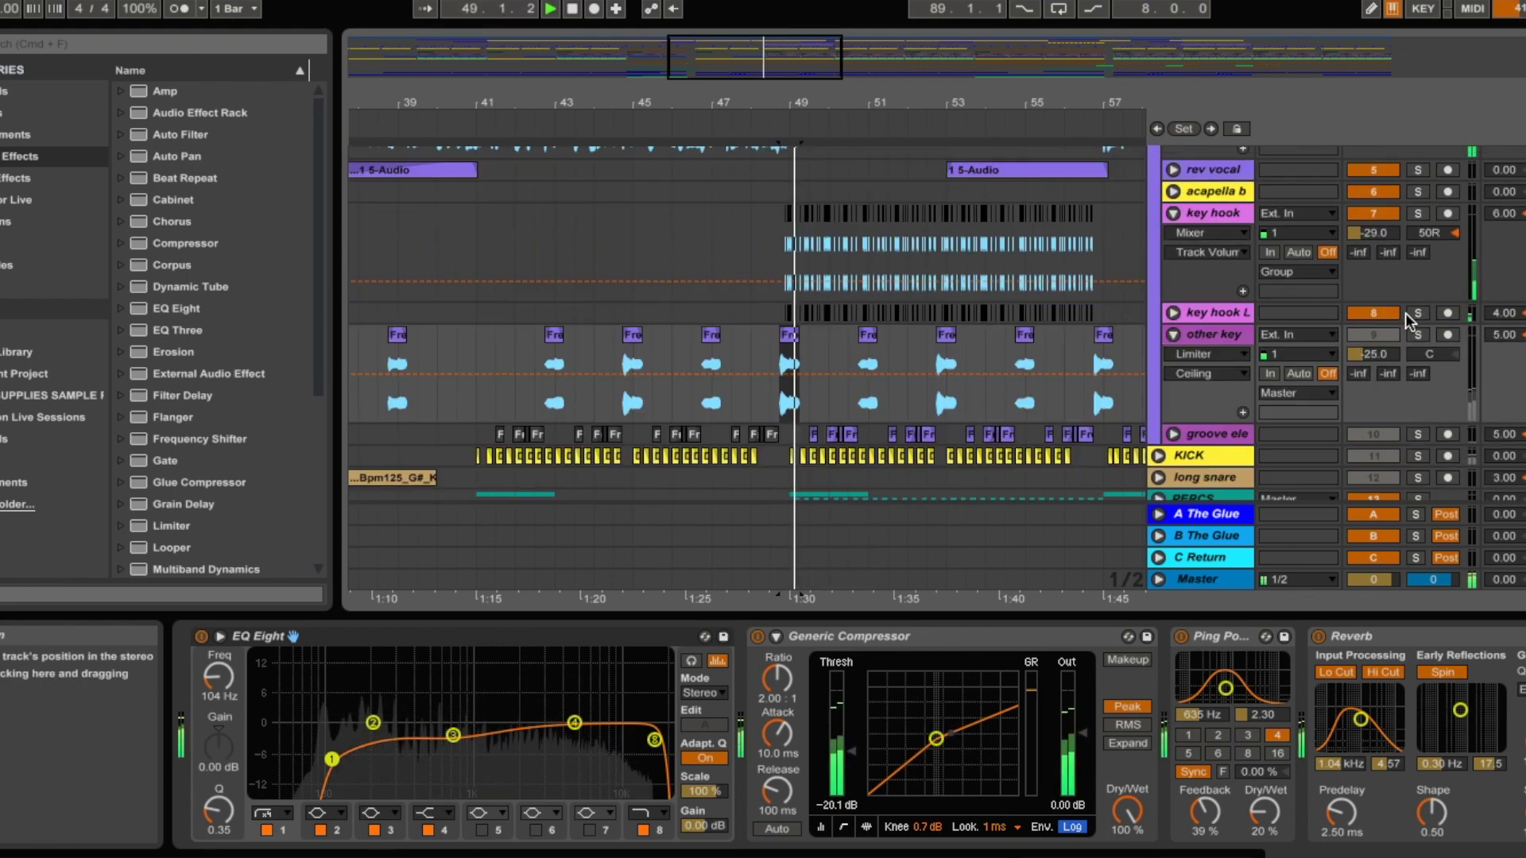
pyautogui.scroll(-4, 1399, 326)
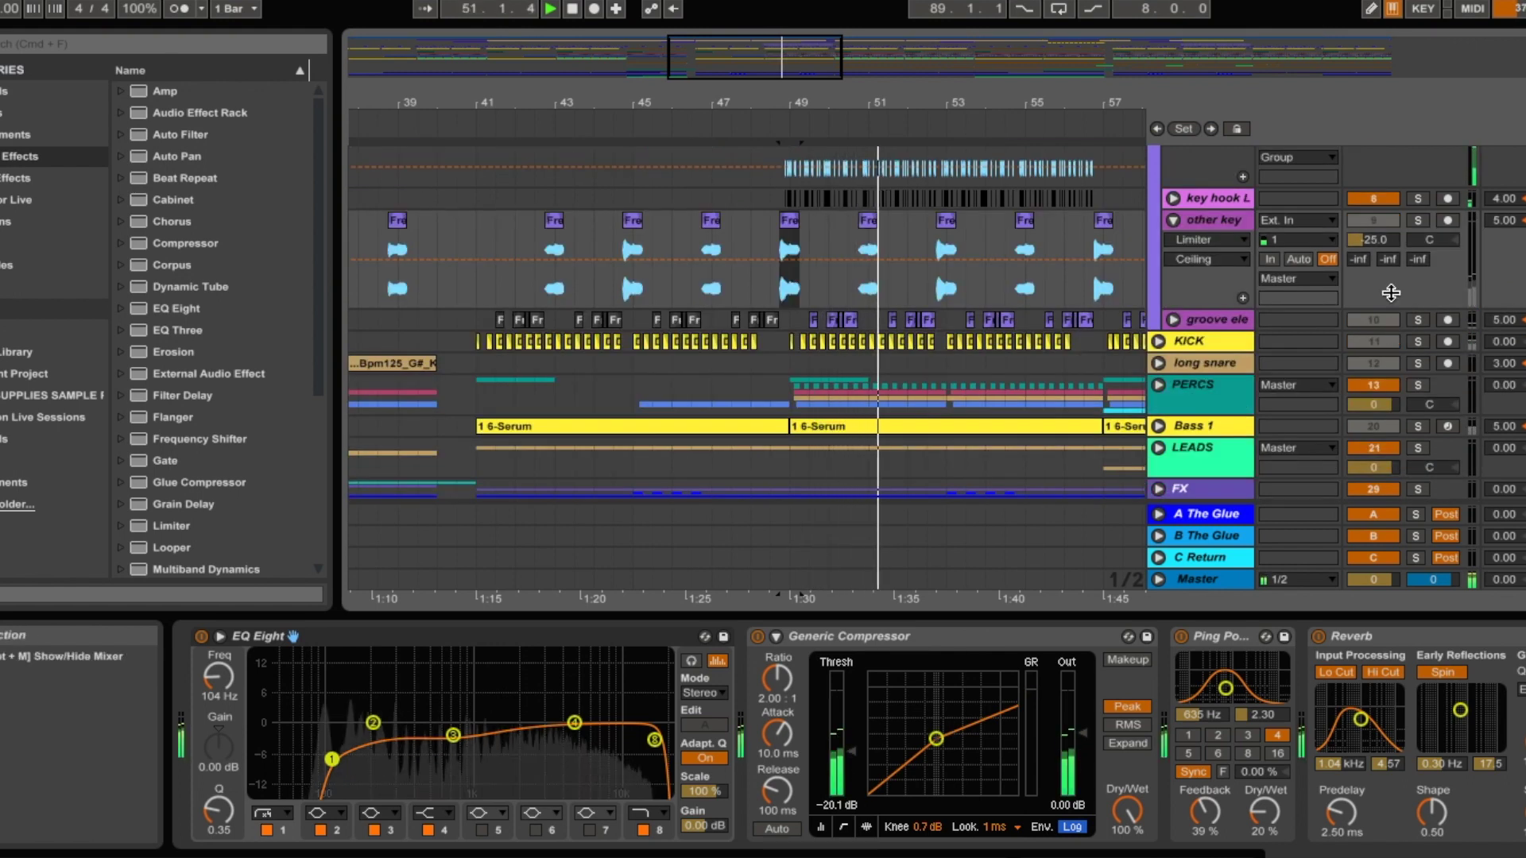
# Route the audio outputs of the other key and groove elements tracks to Group
pyautogui.click(1310, 280)
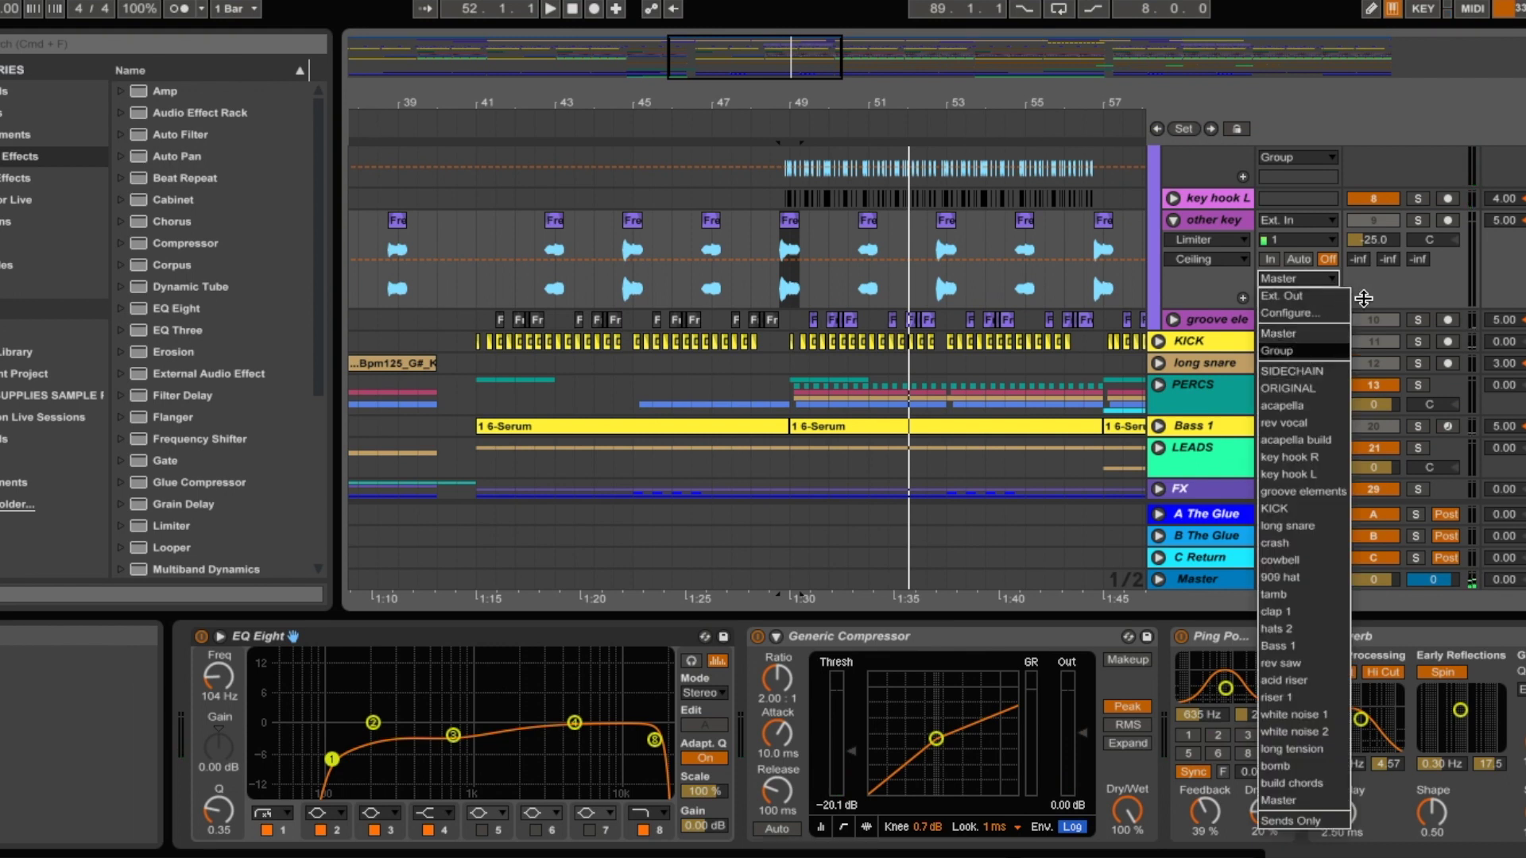
pyautogui.click(1280, 351)
pyautogui.click(1173, 320)
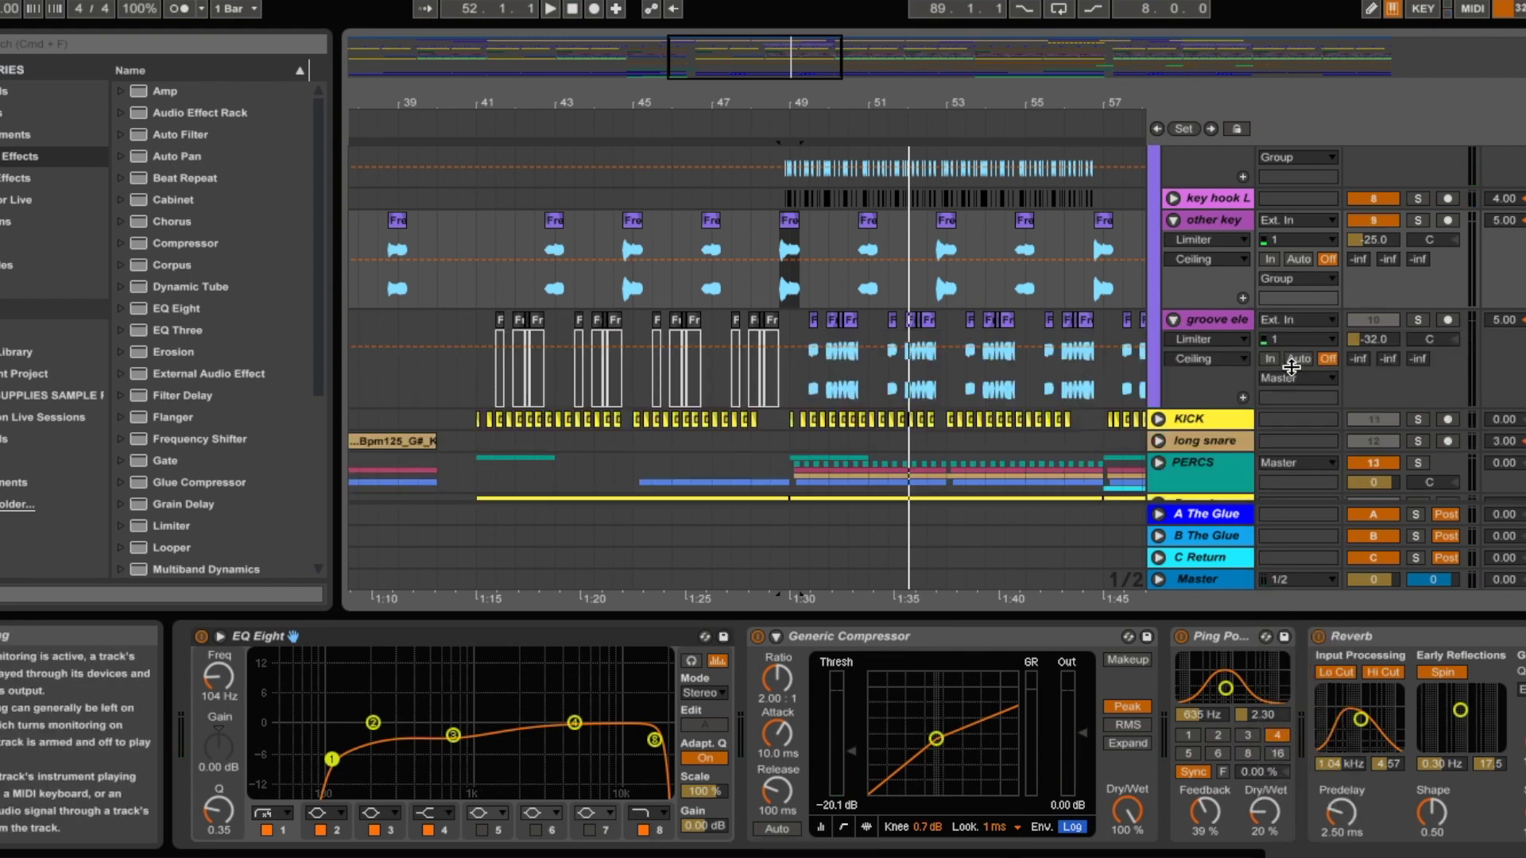
pyautogui.click(1293, 376)
pyautogui.click(1313, 447)
# Select the Original group and play its soloed tracks together around bar 49
pyautogui.scroll(10, 1256, 334)
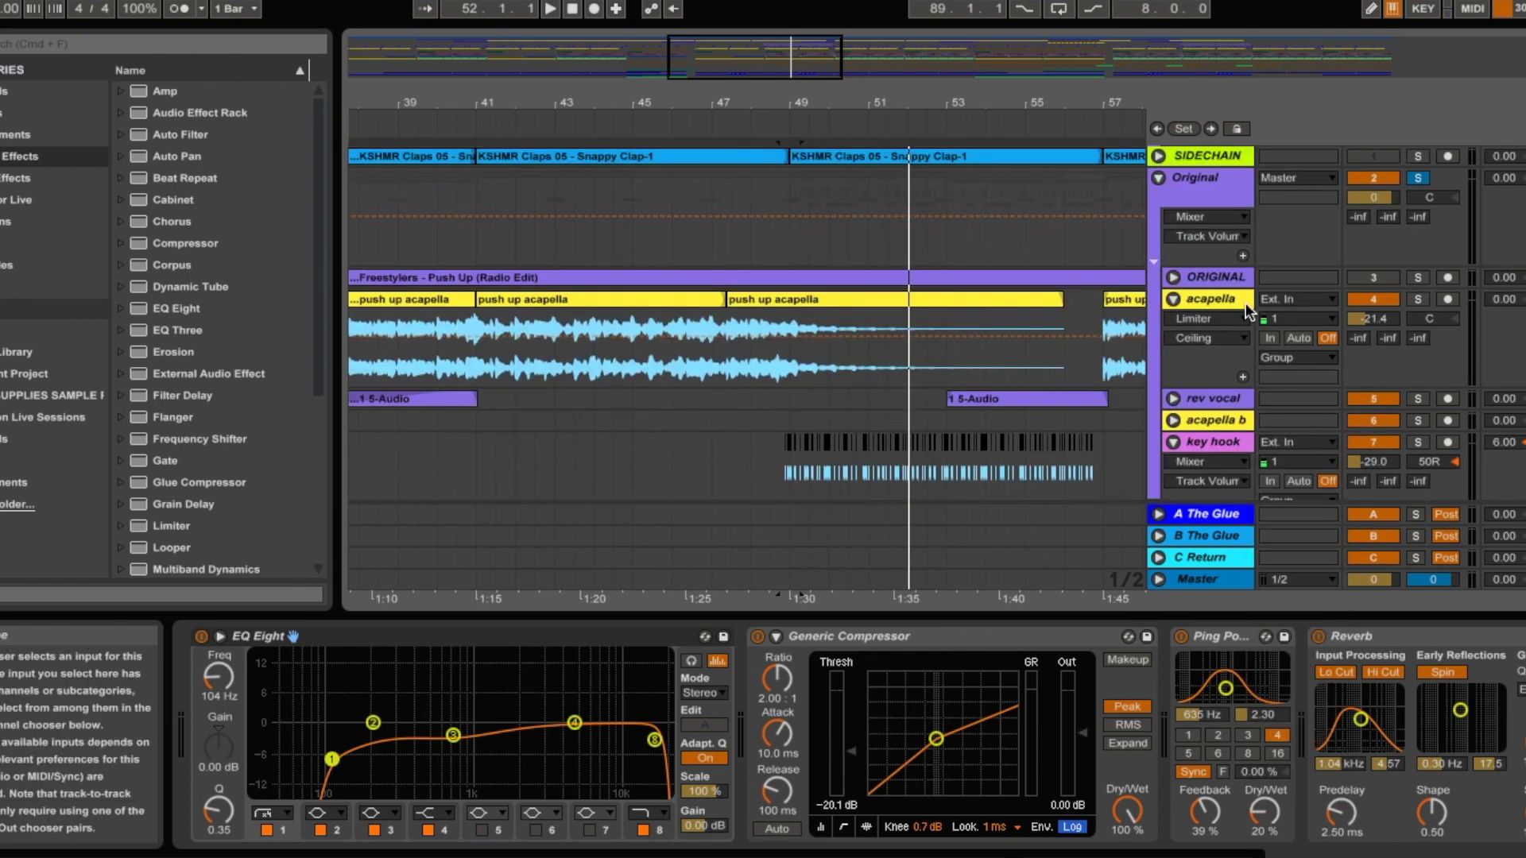
pyautogui.click(1194, 186)
pyautogui.click(1415, 181)
pyautogui.press('space')
pyautogui.scroll(-5, 1357, 342)
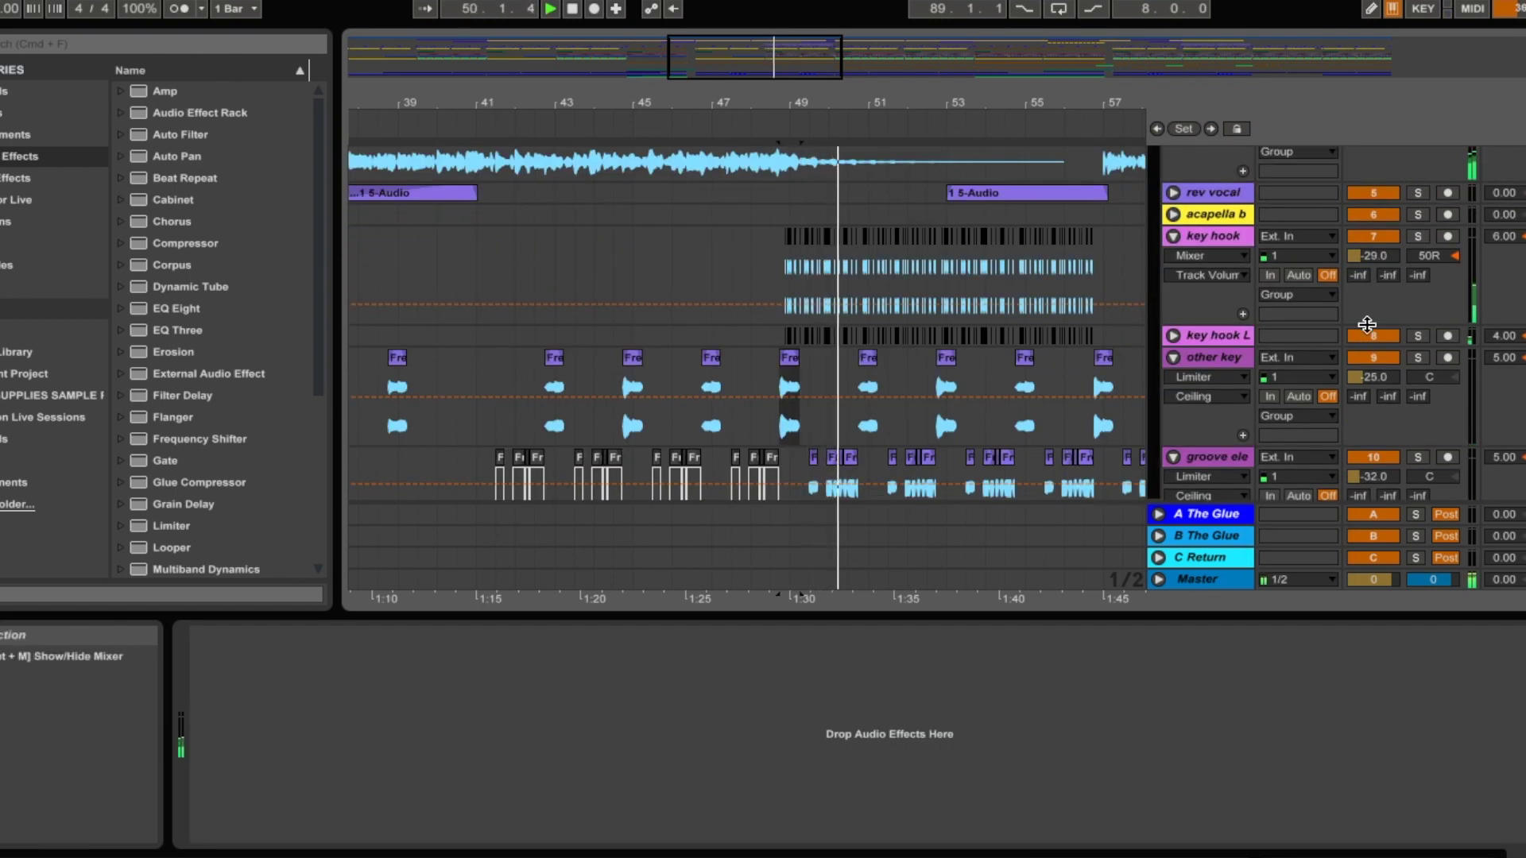
pyautogui.scroll(-4, 1311, 381)
# Solo the groove elements track and play it from its first active clip after bar 49
pyautogui.click(1230, 300)
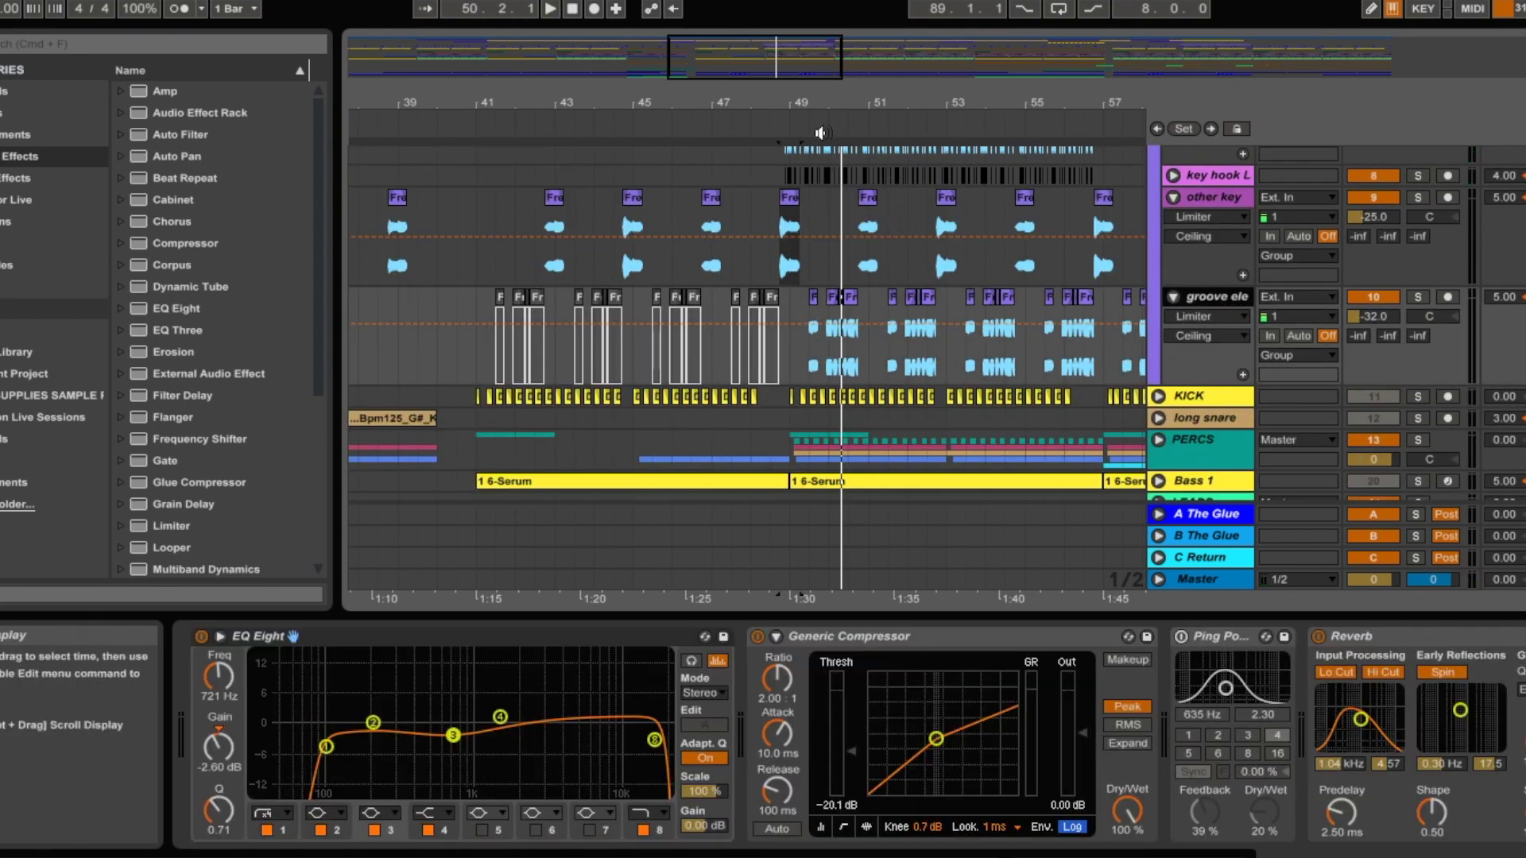
pyautogui.scroll(4, 827, 155)
pyautogui.click(823, 326)
pyautogui.press('space')
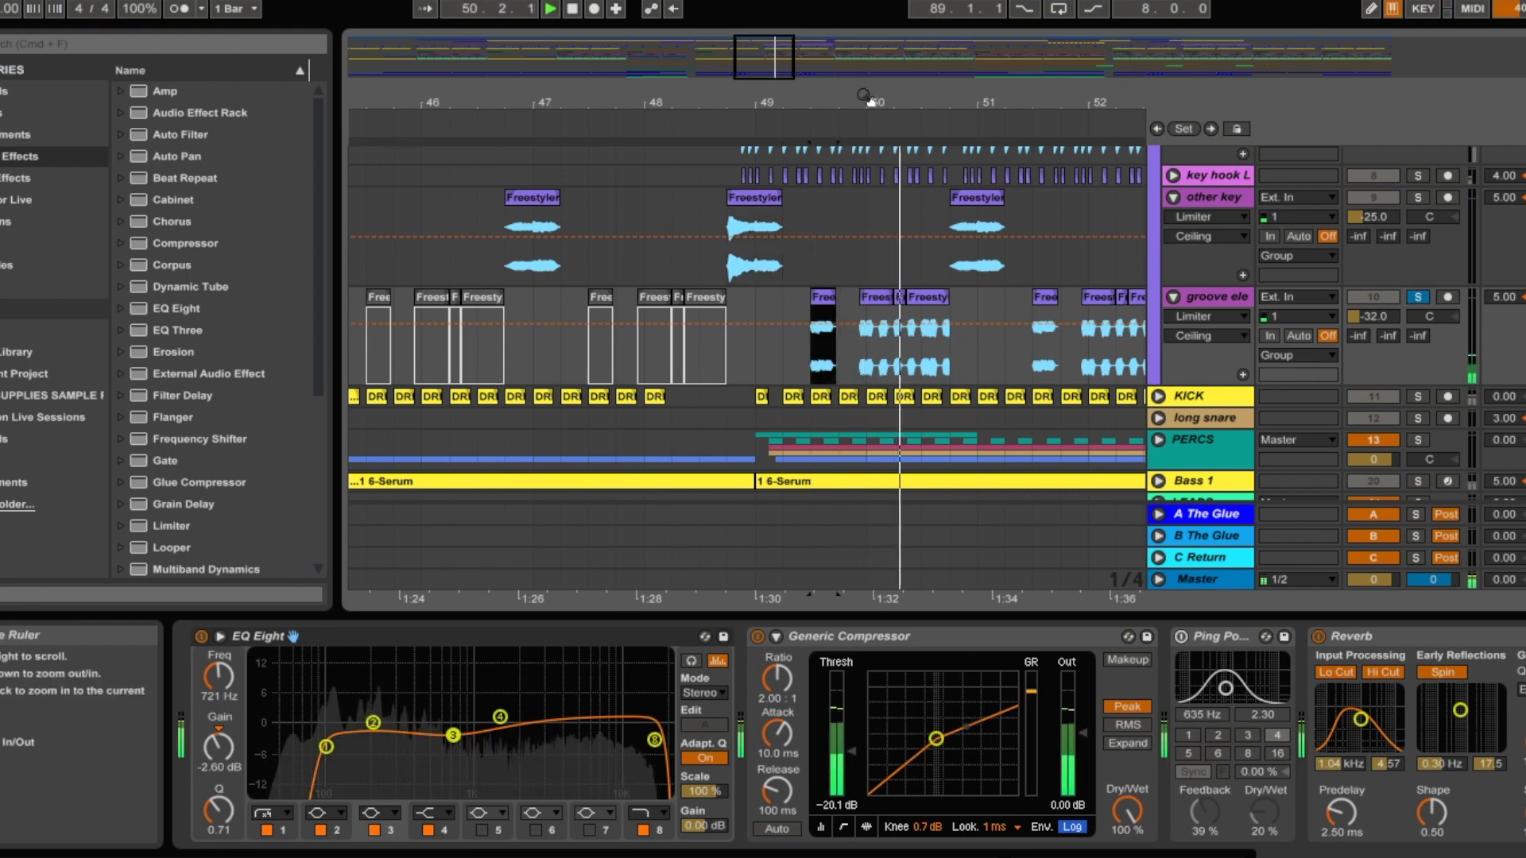
pyautogui.scroll(2, 868, 98)
pyautogui.press('space')
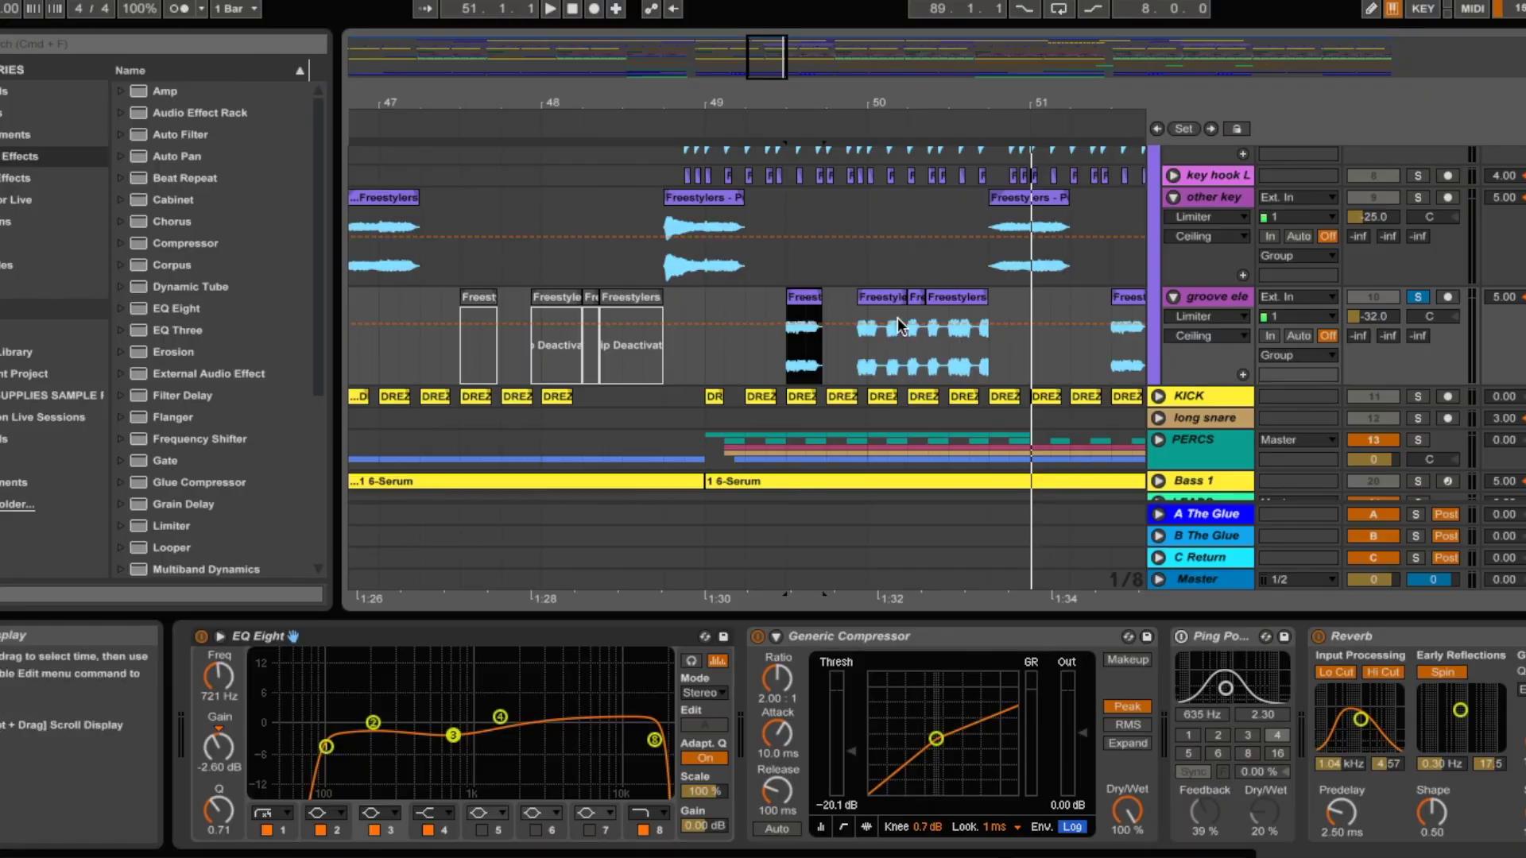
# Inspect the source sample of the groove elements clip just before bar 50 and return to the track's effects chain
pyautogui.click(891, 304)
pyautogui.doubleClick(891, 303)
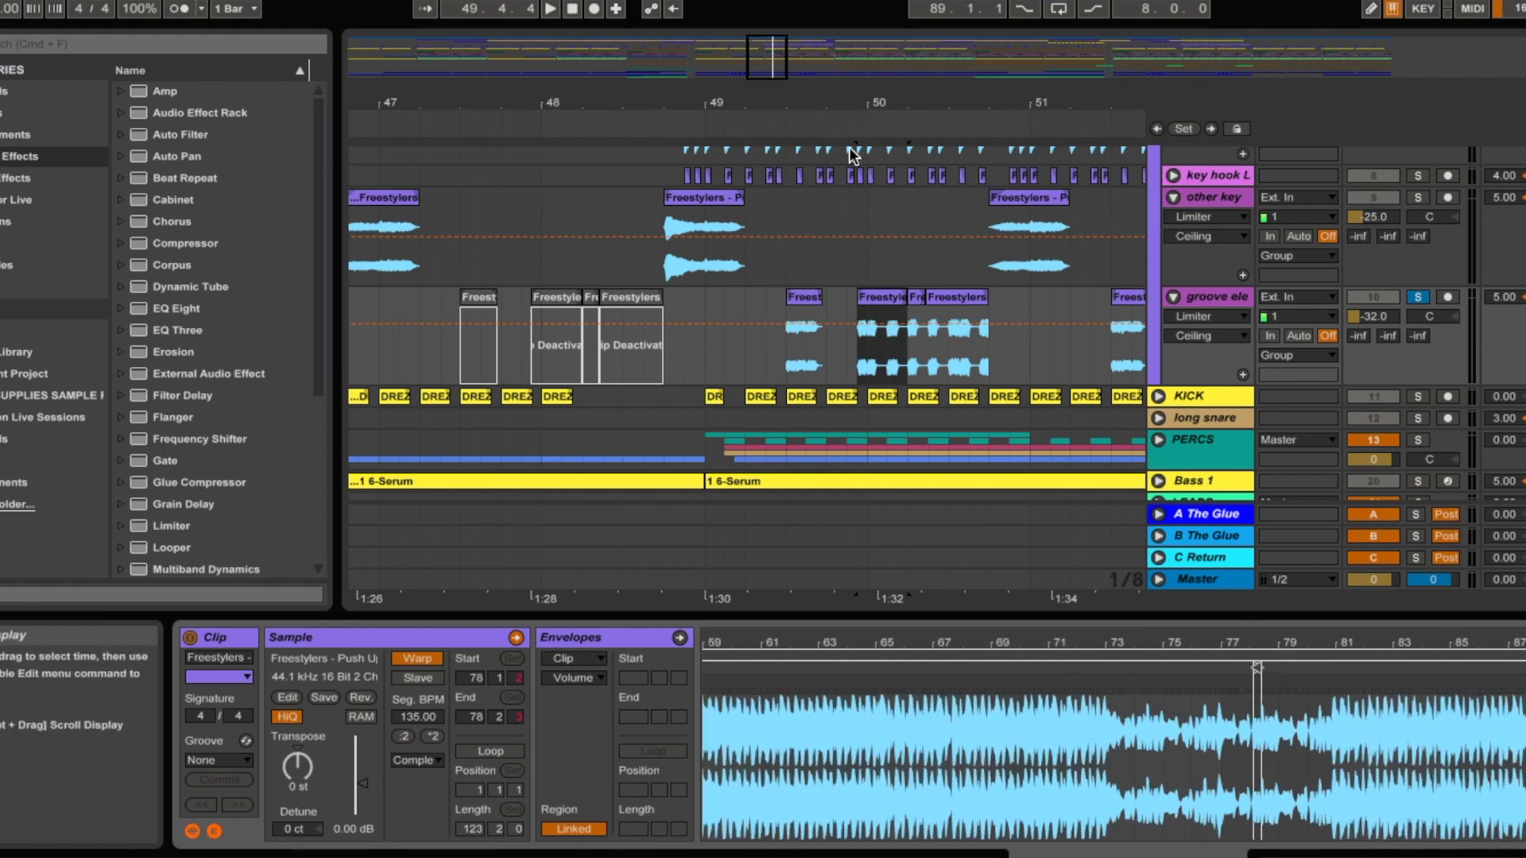
pyautogui.moveTo(847, 103); pyautogui.dragTo(848, 139)
pyautogui.click(1194, 356)
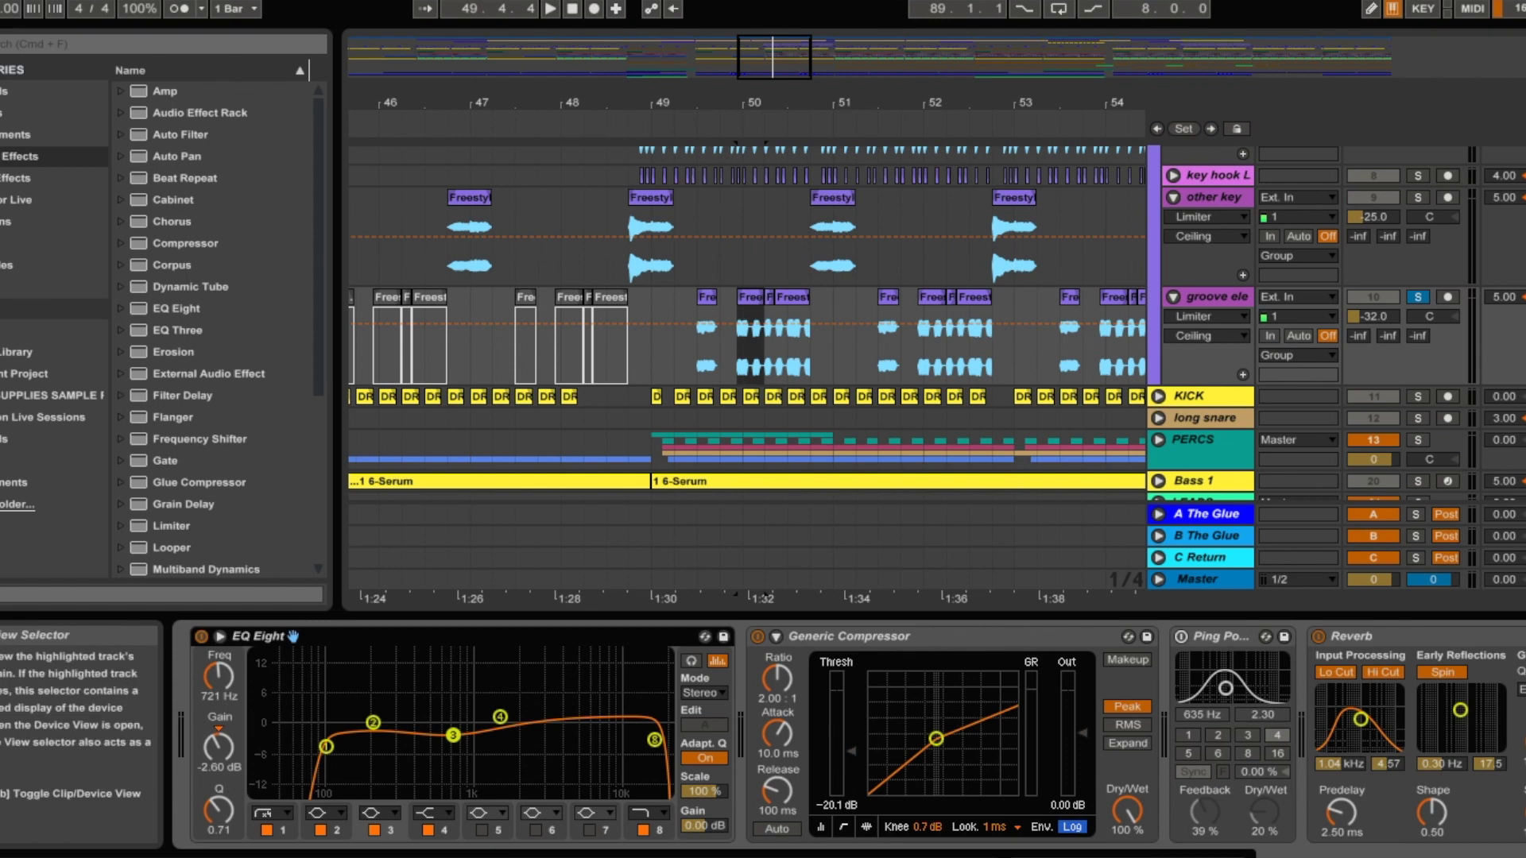
# Review the rest of the groove elements effects chain up to the Limiter and take the track out of solo
pyautogui.hscroll(15, 852, 737)
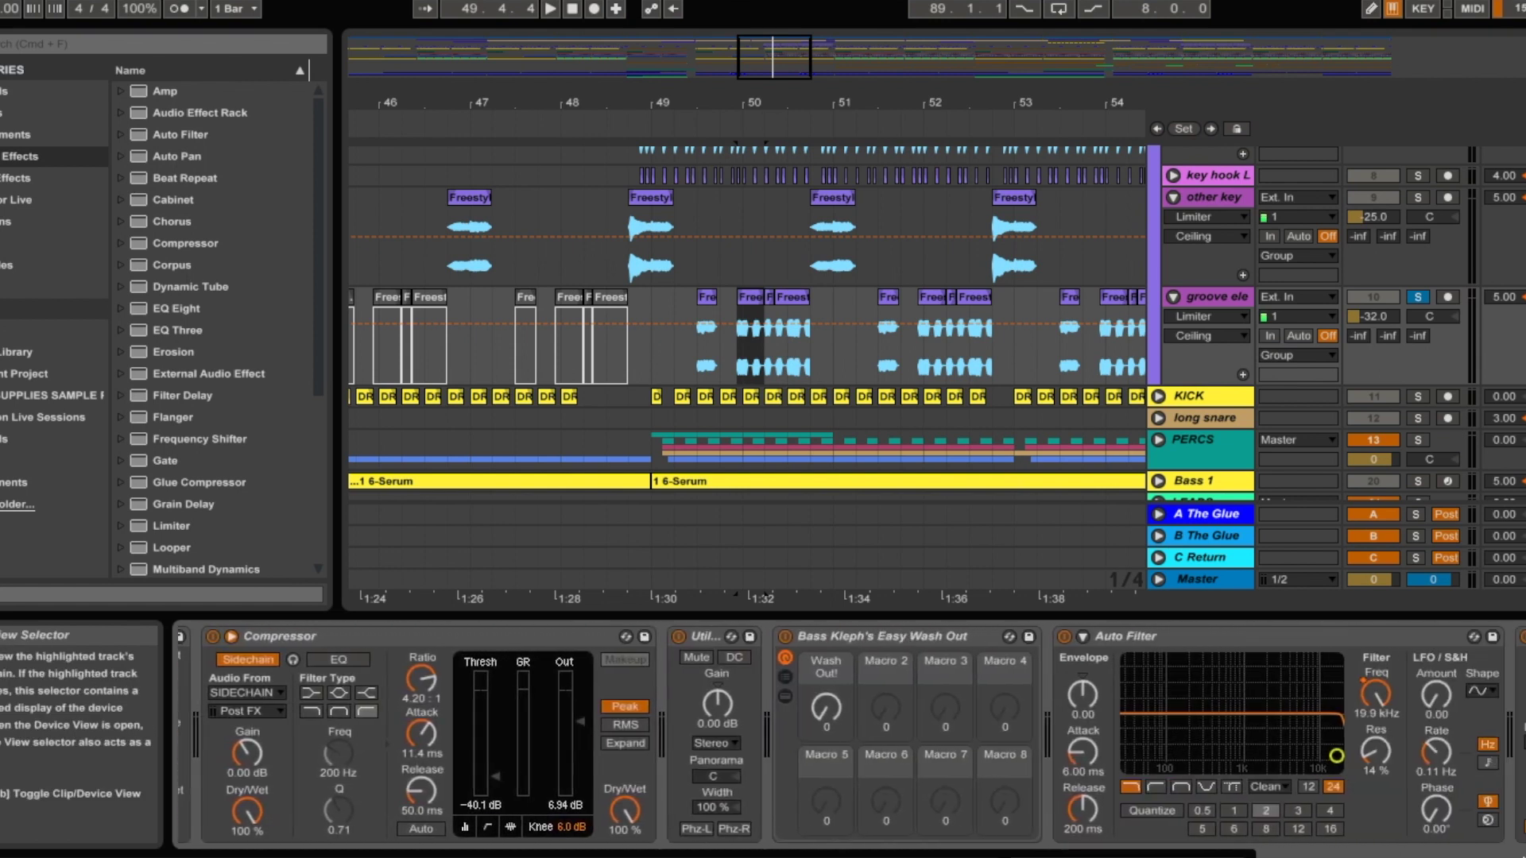
pyautogui.hscroll(5, 851, 737)
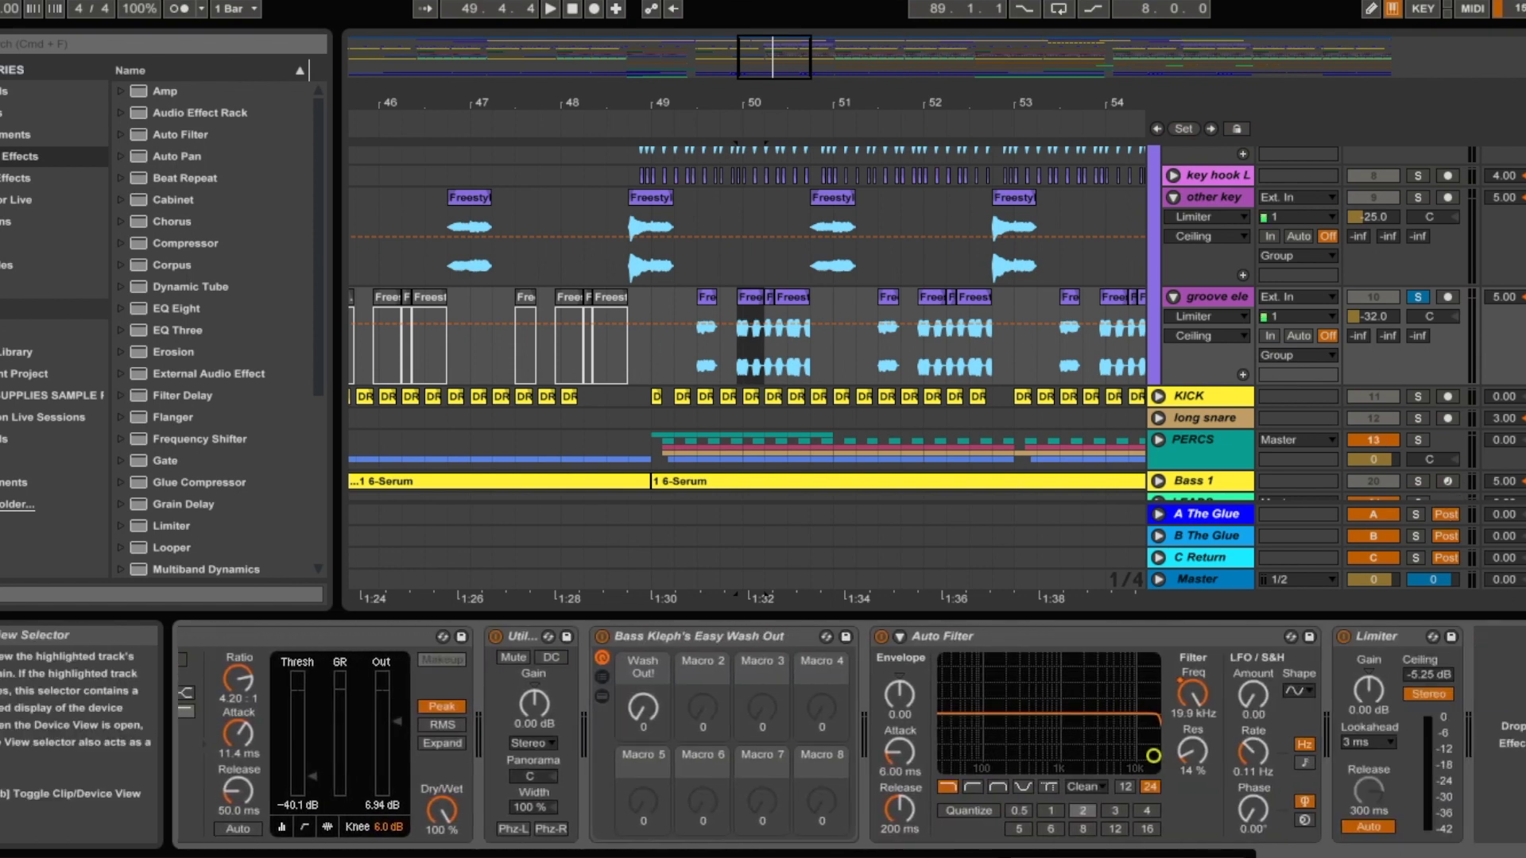
pyautogui.click(1418, 299)
# Solo the Original group and play it from just before bar 49 through the key hook section
pyautogui.moveTo(681, 110); pyautogui.dragTo(457, 32)
pyautogui.click(450, 243)
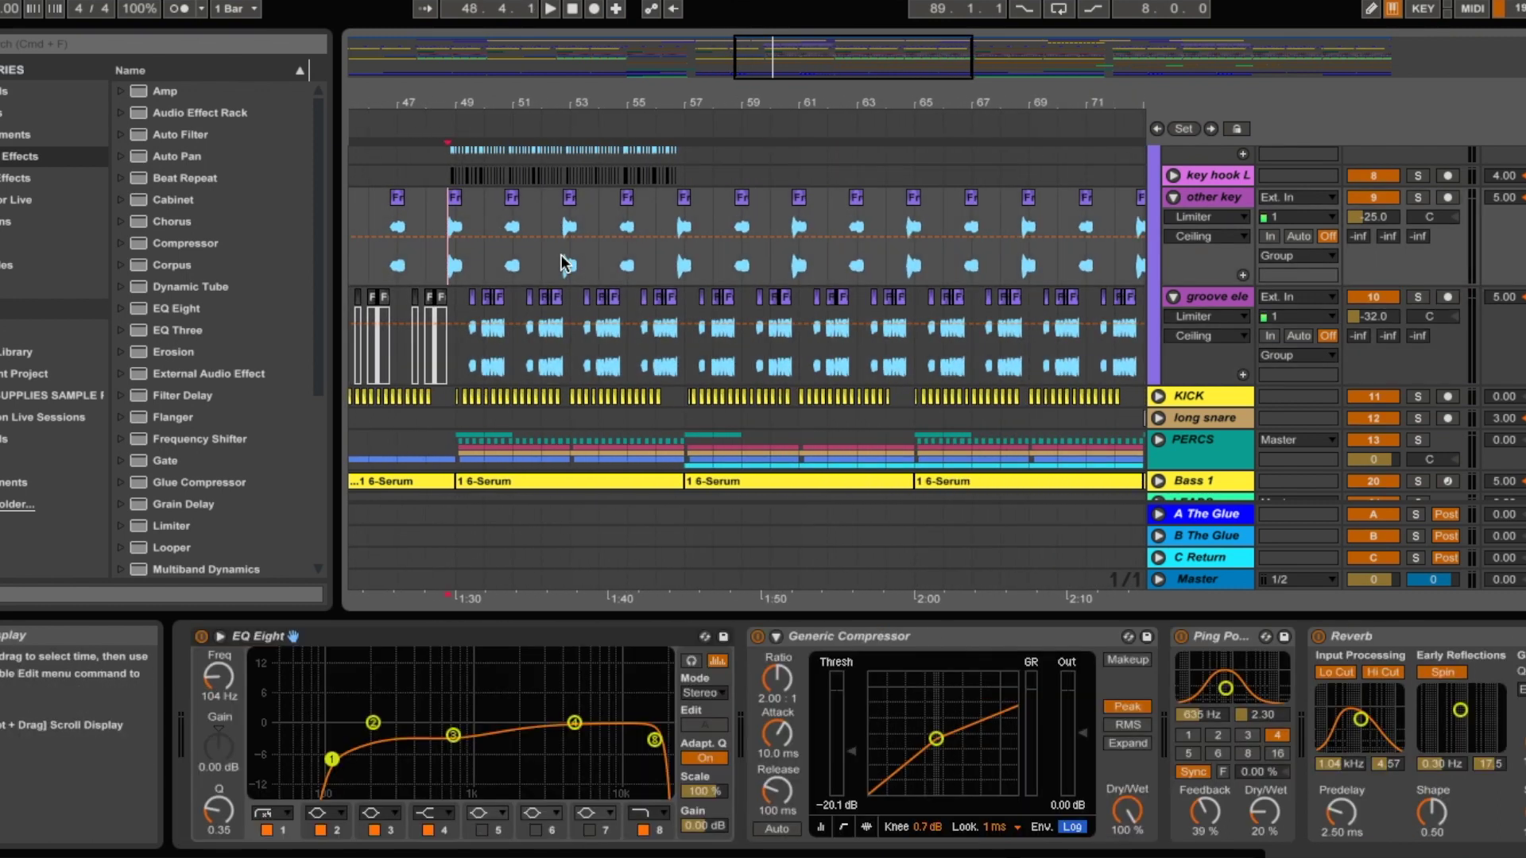
pyautogui.scroll(4, 795, 318)
pyautogui.scroll(6, 1120, 355)
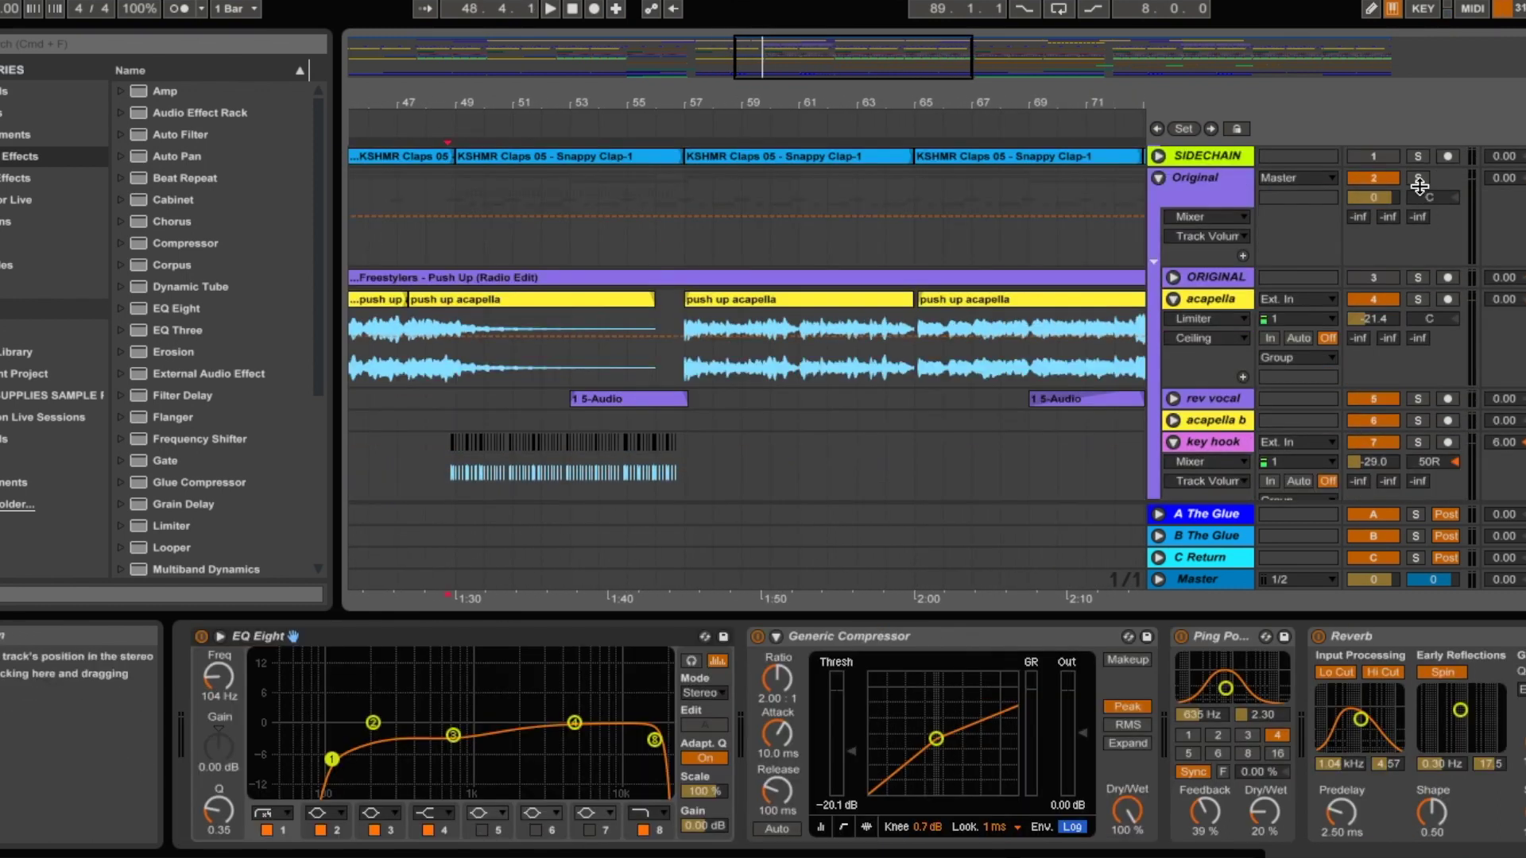
pyautogui.click(1419, 179)
pyautogui.scroll(-12, 1043, 316)
pyautogui.press('space')
pyautogui.moveTo(438, 108); pyautogui.dragTo(597, 149)
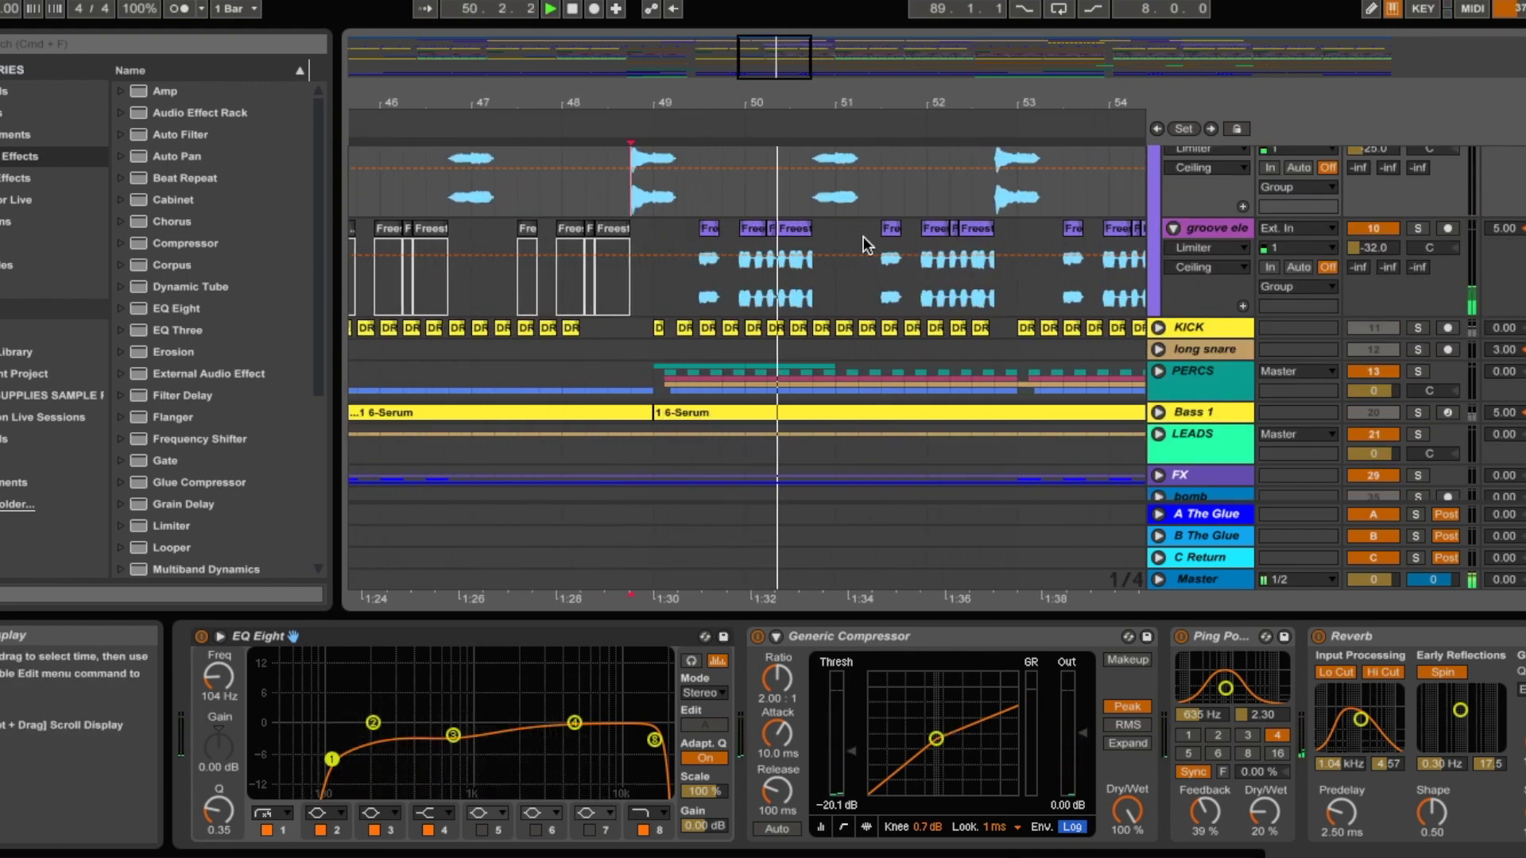
pyautogui.scroll(4, 914, 336)
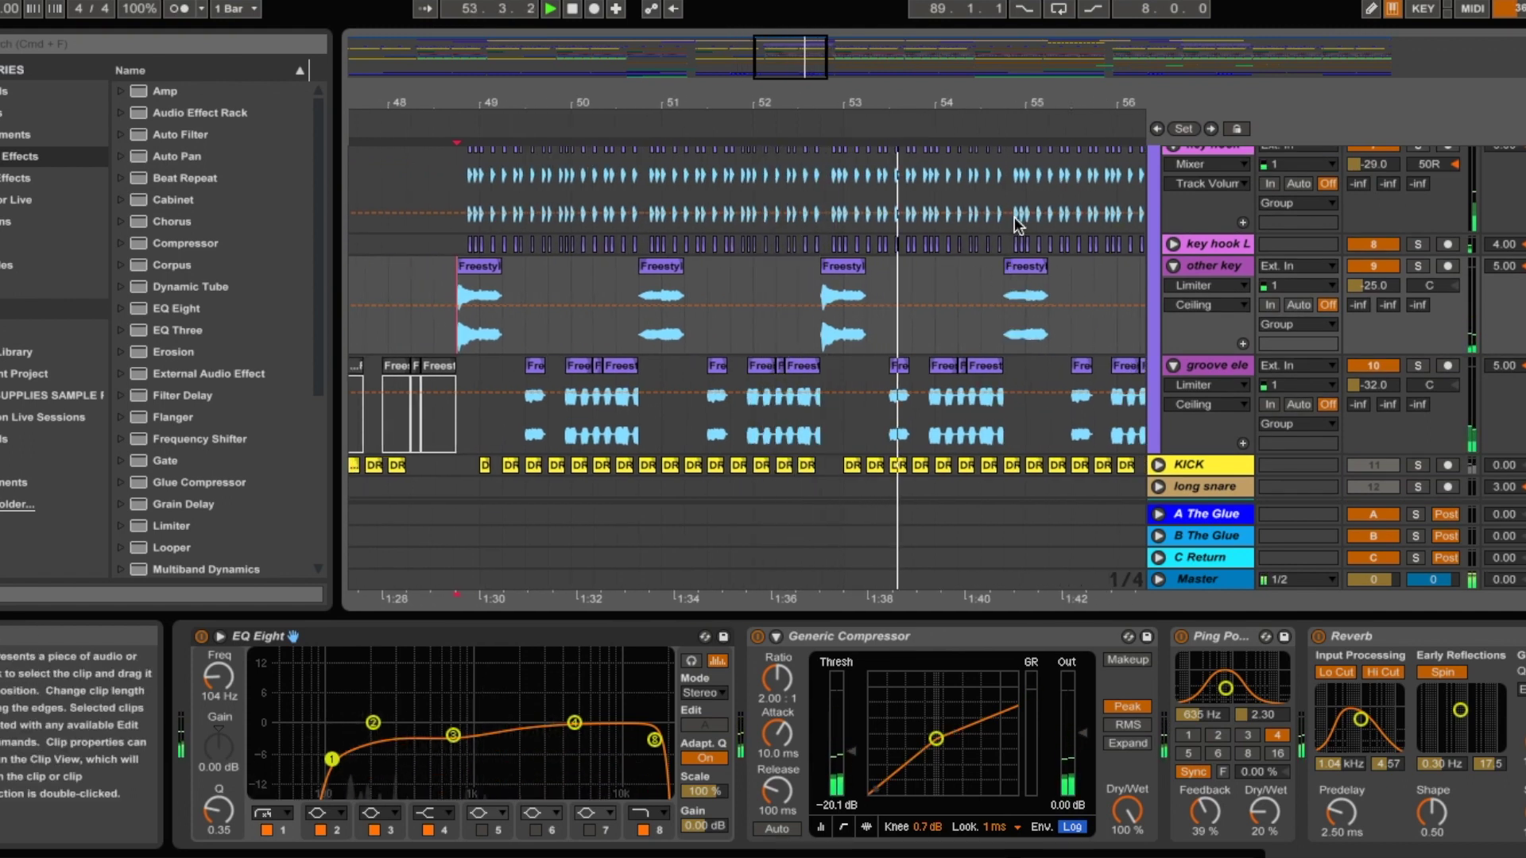
pyautogui.moveTo(1012, 103); pyautogui.dragTo(874, 79)
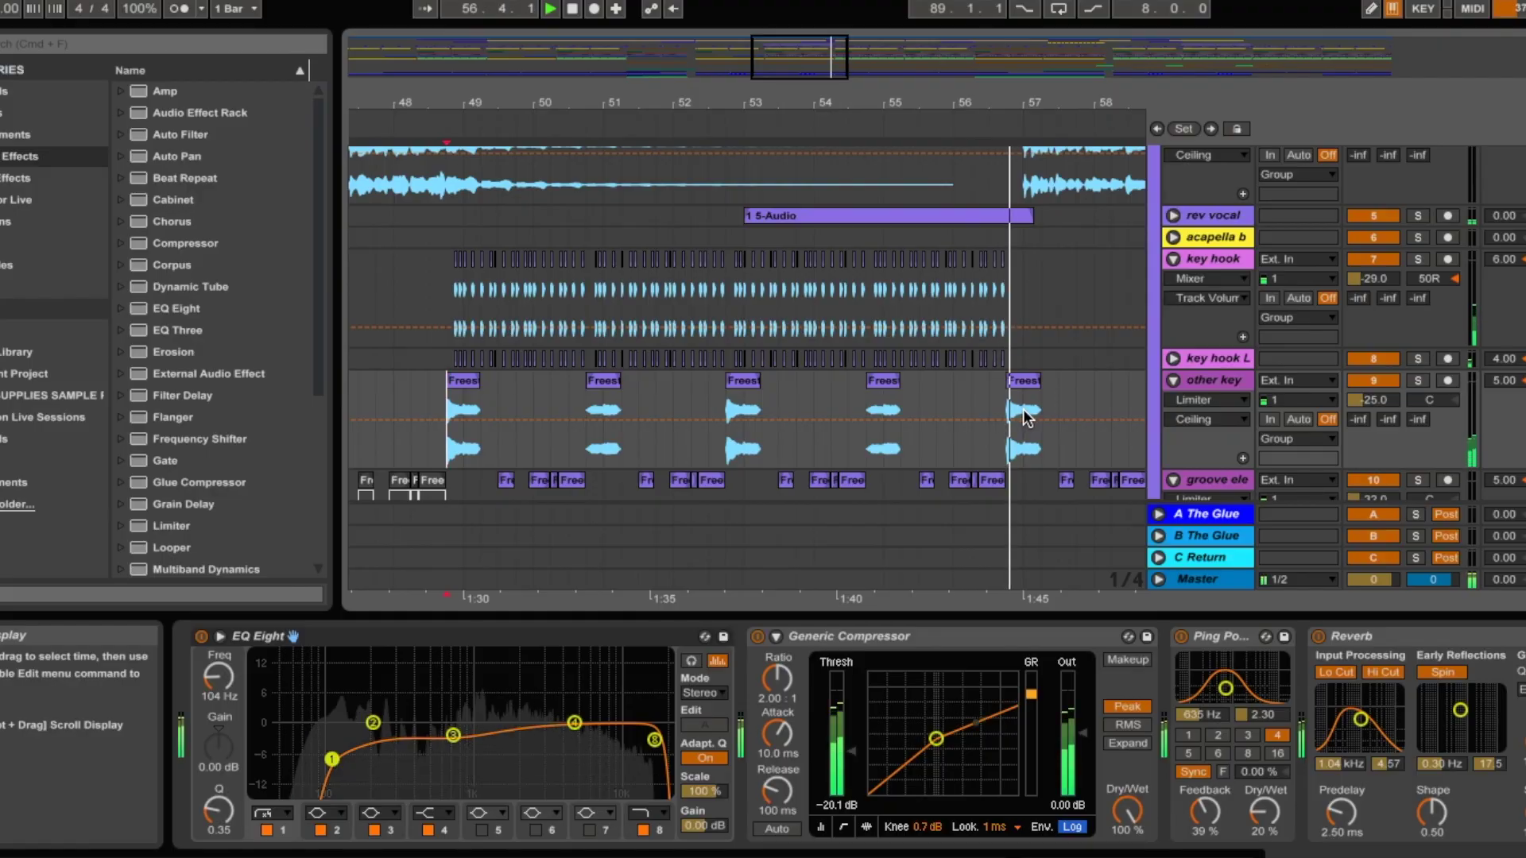
# Audition the rev vocal clip leading into bar 57 in the full mix and with the Original group soloed
pyautogui.scroll(5, 1026, 419)
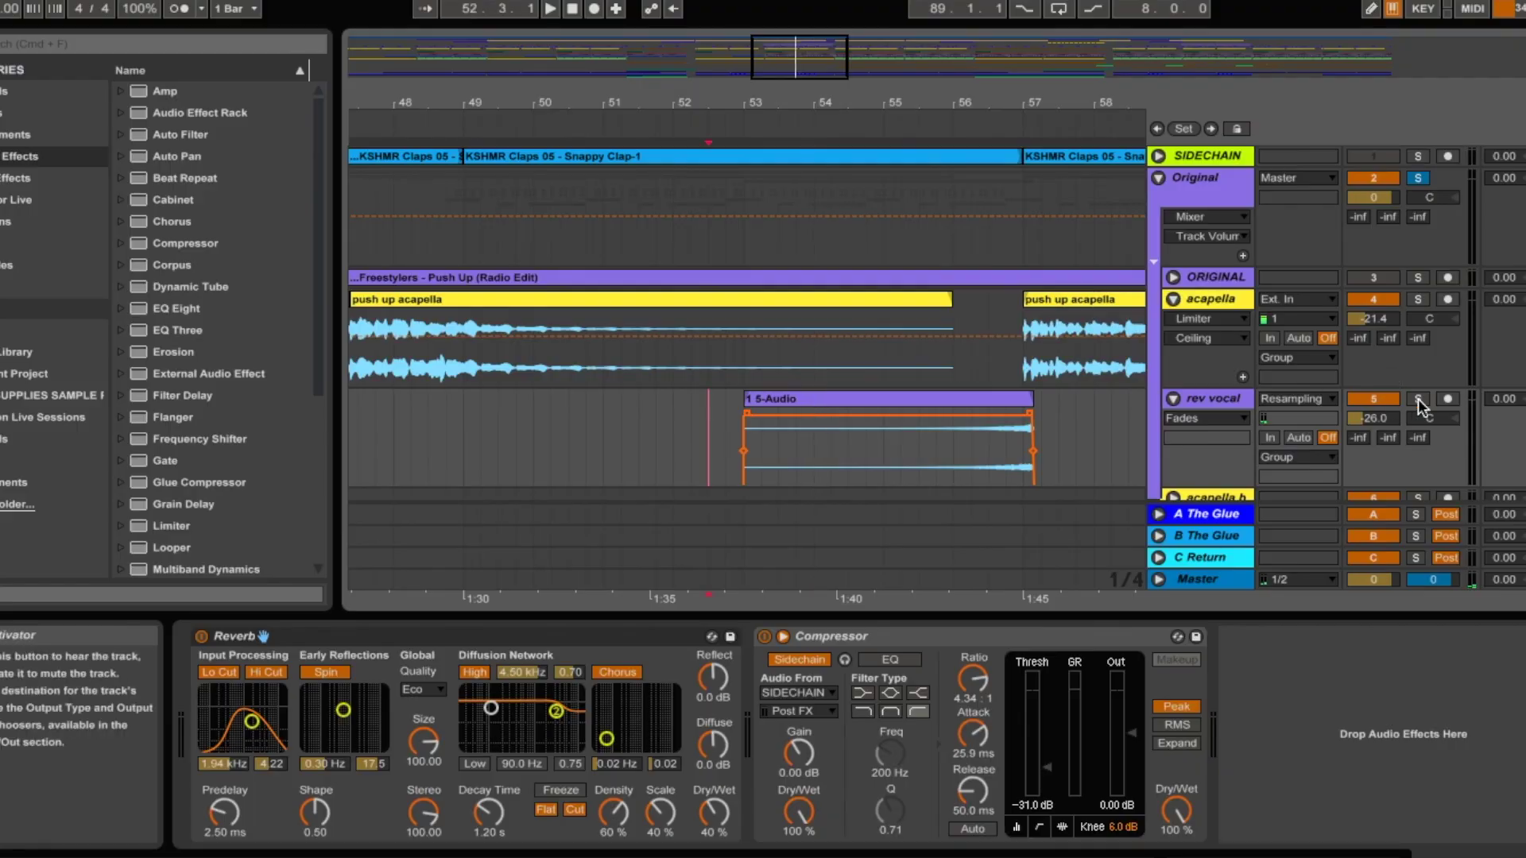
pyautogui.click(1420, 400)
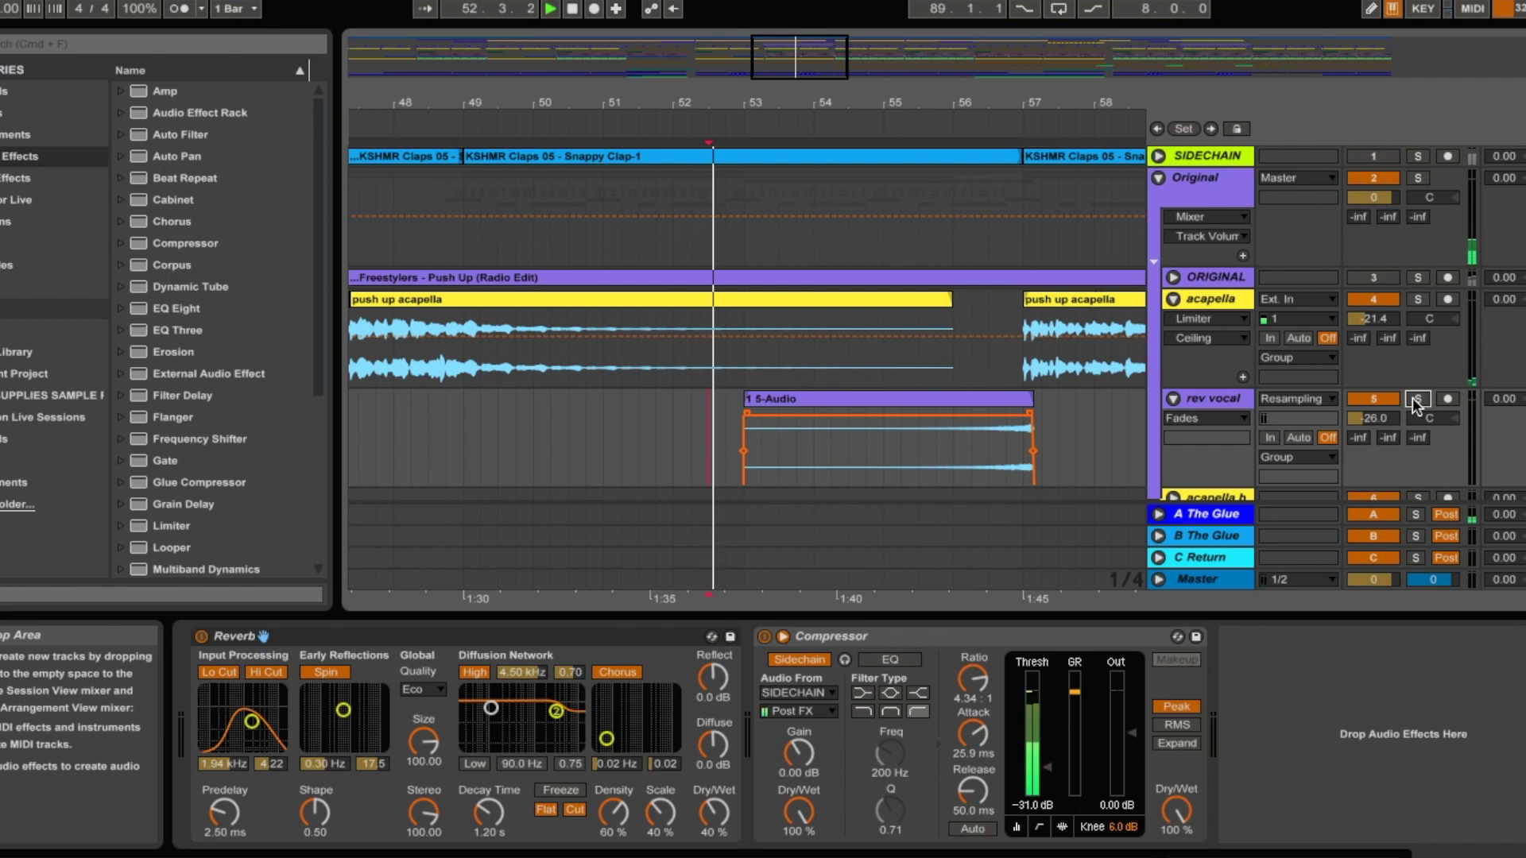
pyautogui.click(1420, 178)
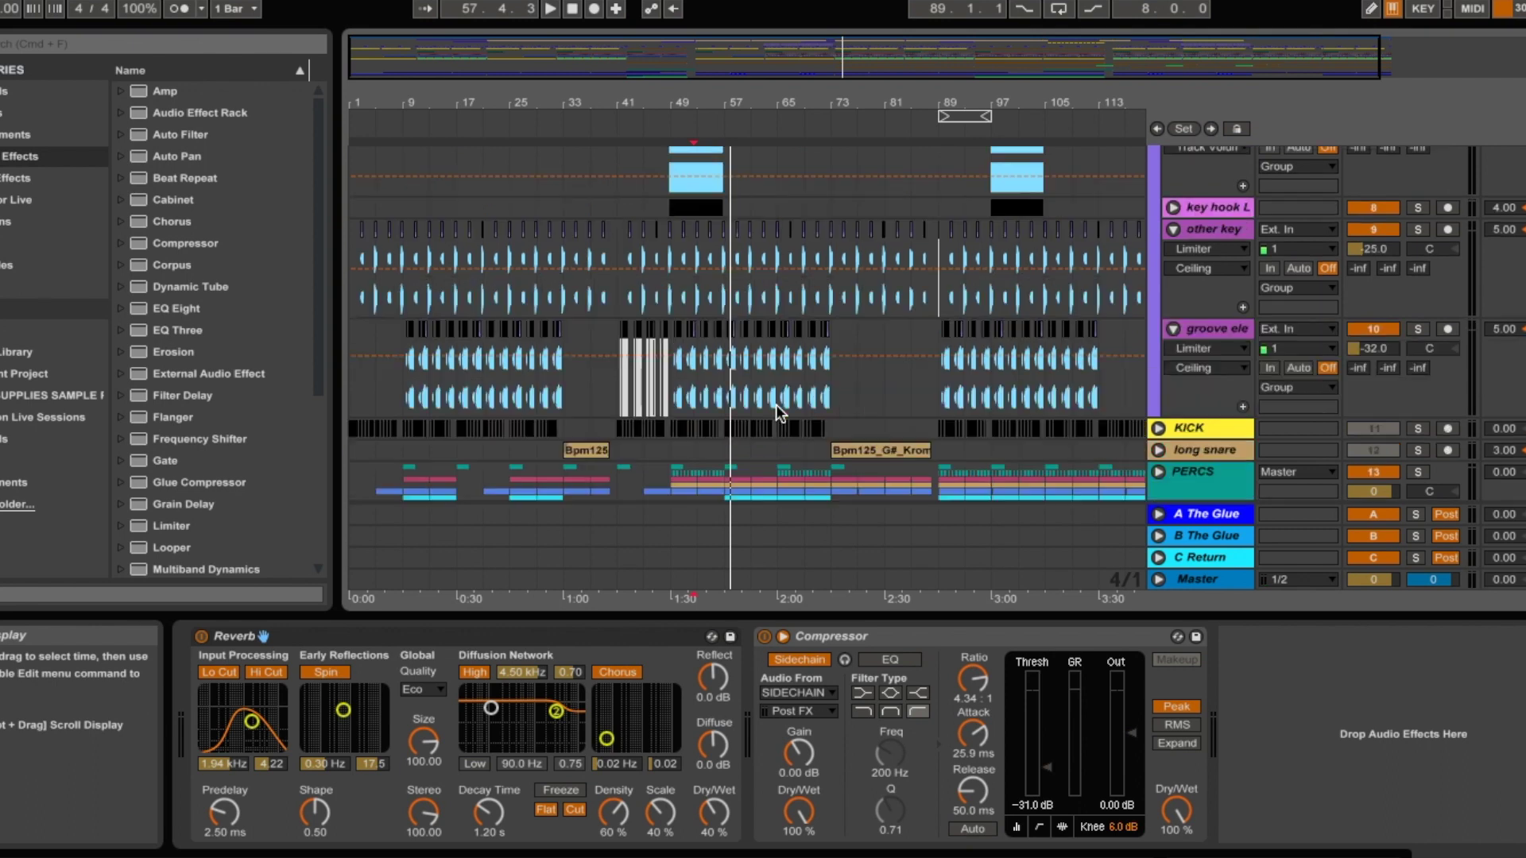
# Fold the unfolded tracks inside the Original group, take the group out of solo and fold it
pyautogui.scroll(3, 775, 409)
pyautogui.scroll(5, 1219, 451)
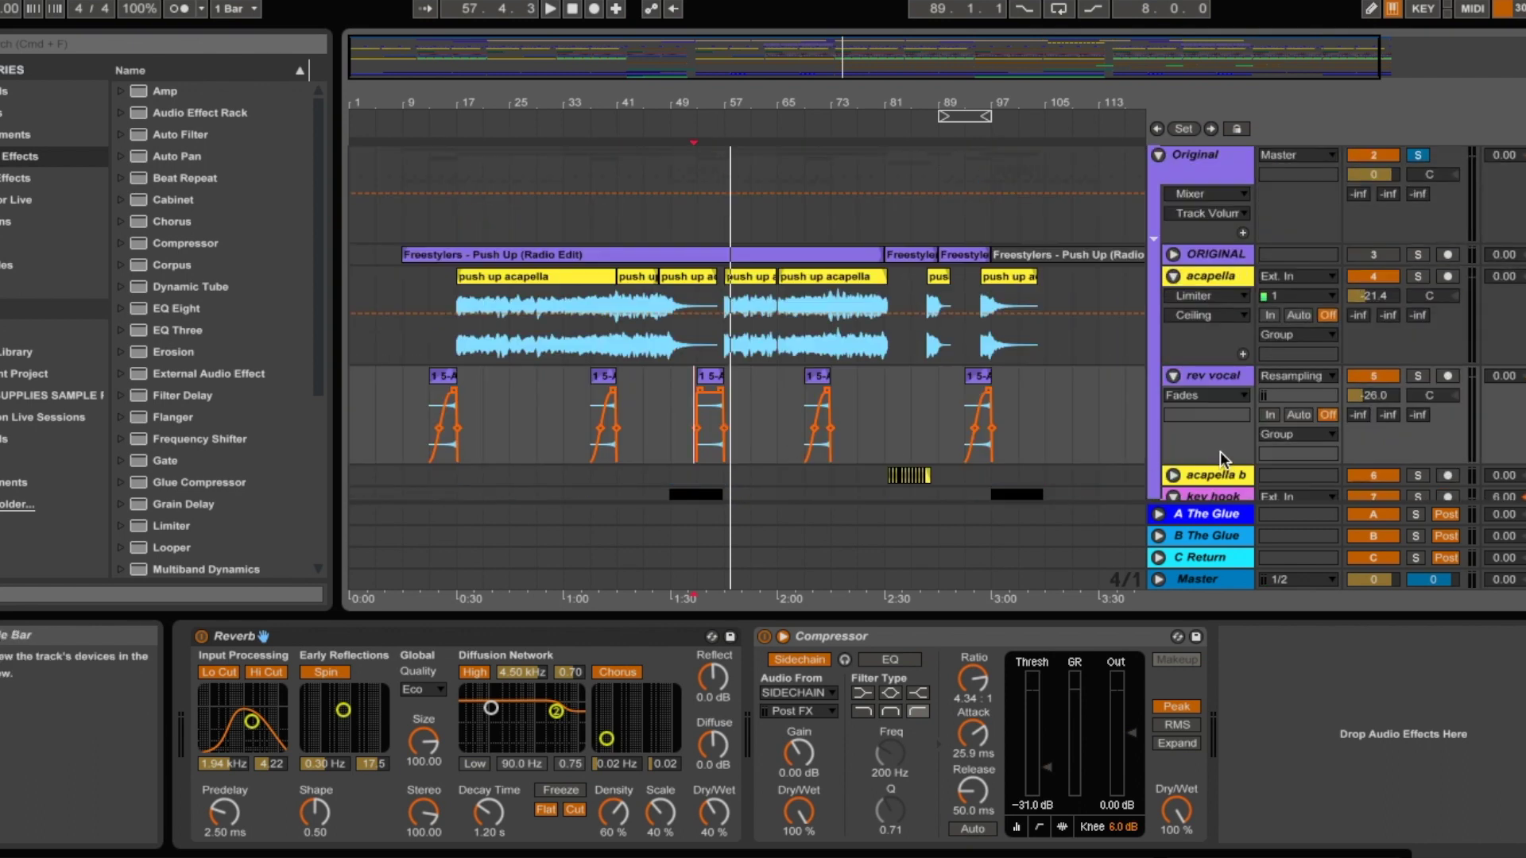
pyautogui.click(1175, 374)
pyautogui.click(1173, 418)
pyautogui.scroll(-1, 1173, 417)
pyautogui.click(1174, 417)
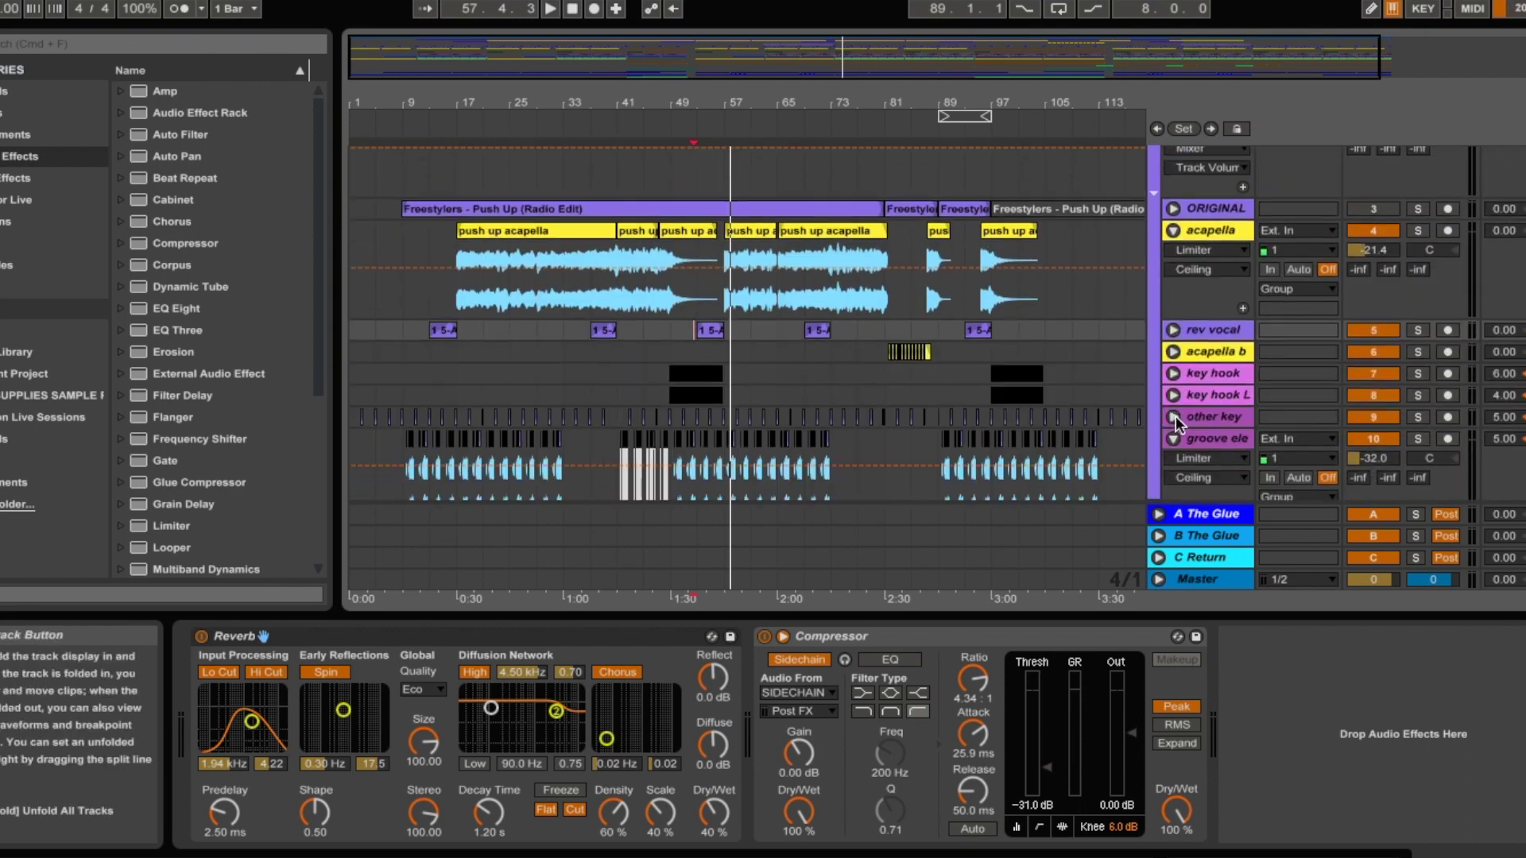
pyautogui.click(1174, 437)
pyautogui.scroll(-1, 1177, 440)
pyautogui.scroll(3, 1177, 439)
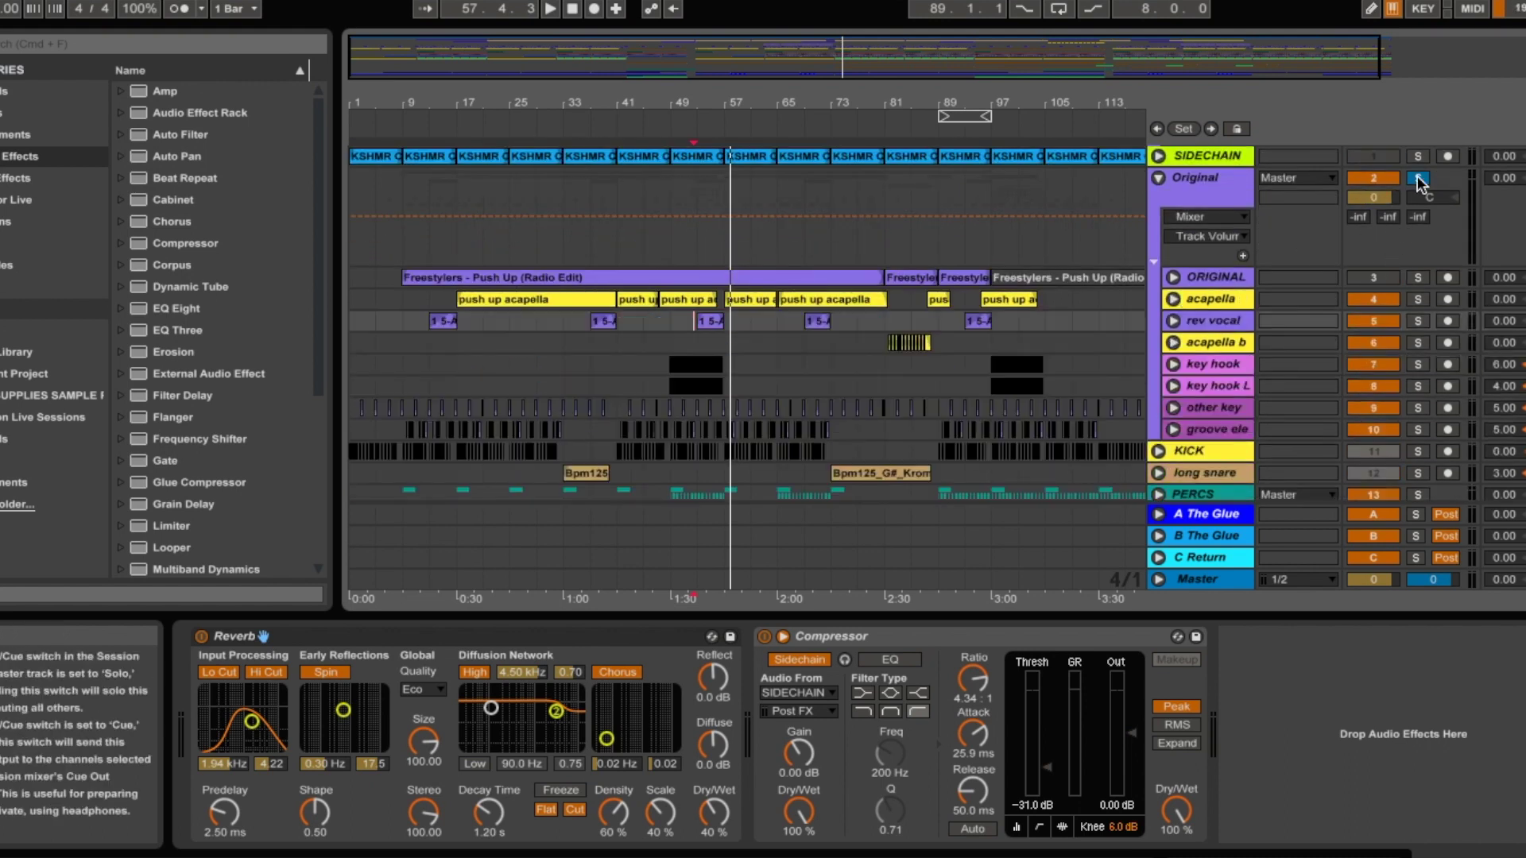
pyautogui.click(1157, 177)
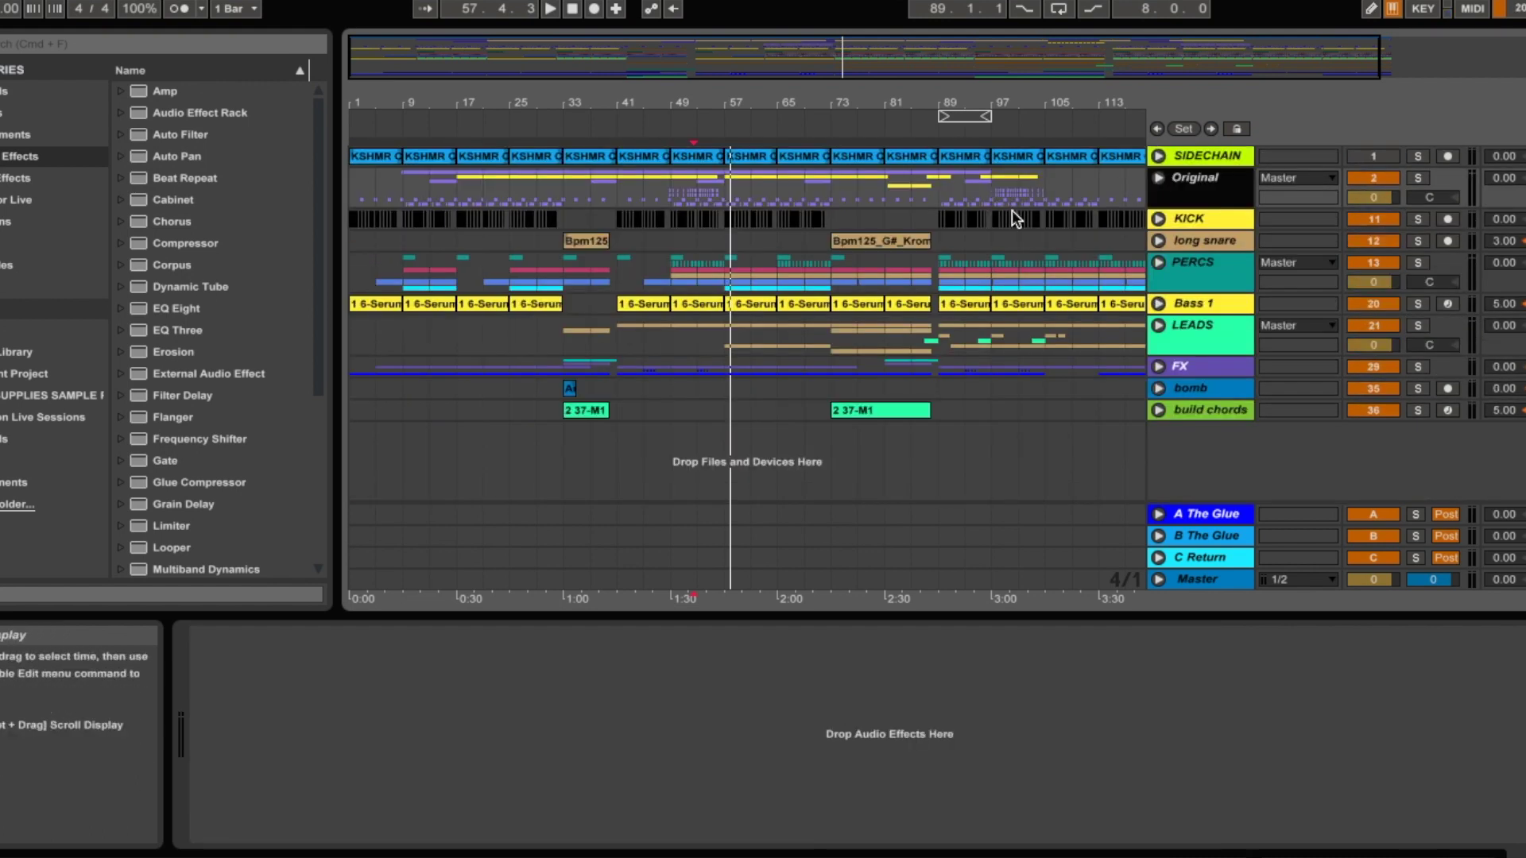
# Unfold the KICK track and inspect its effects chain, including the OTT multiband compressor's settings
pyautogui.click(1158, 218)
pyautogui.click(1192, 219)
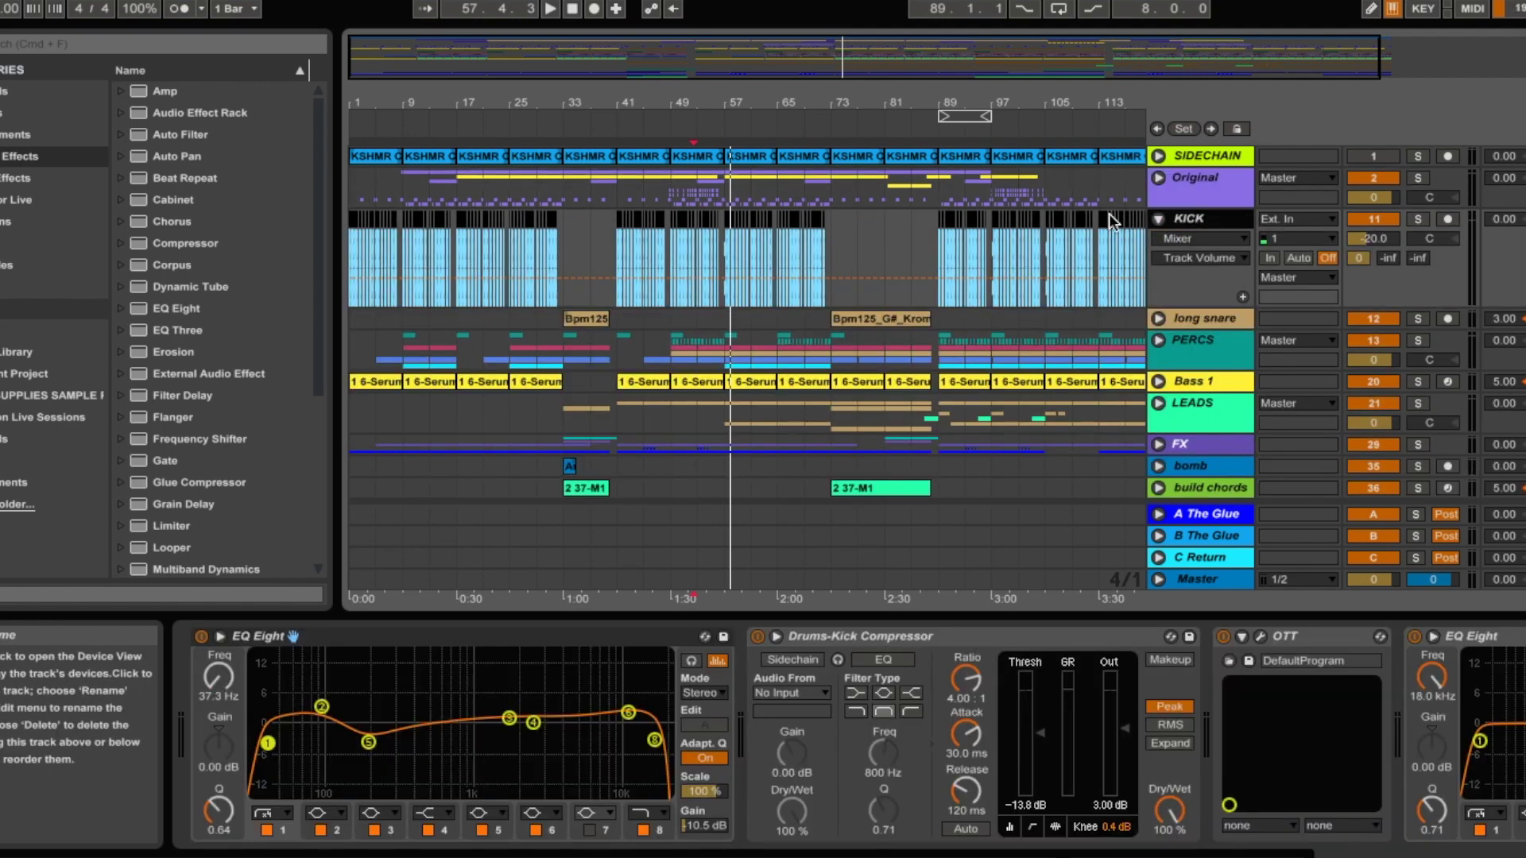
pyautogui.moveTo(1363, 857); pyautogui.dragTo(1440, 853)
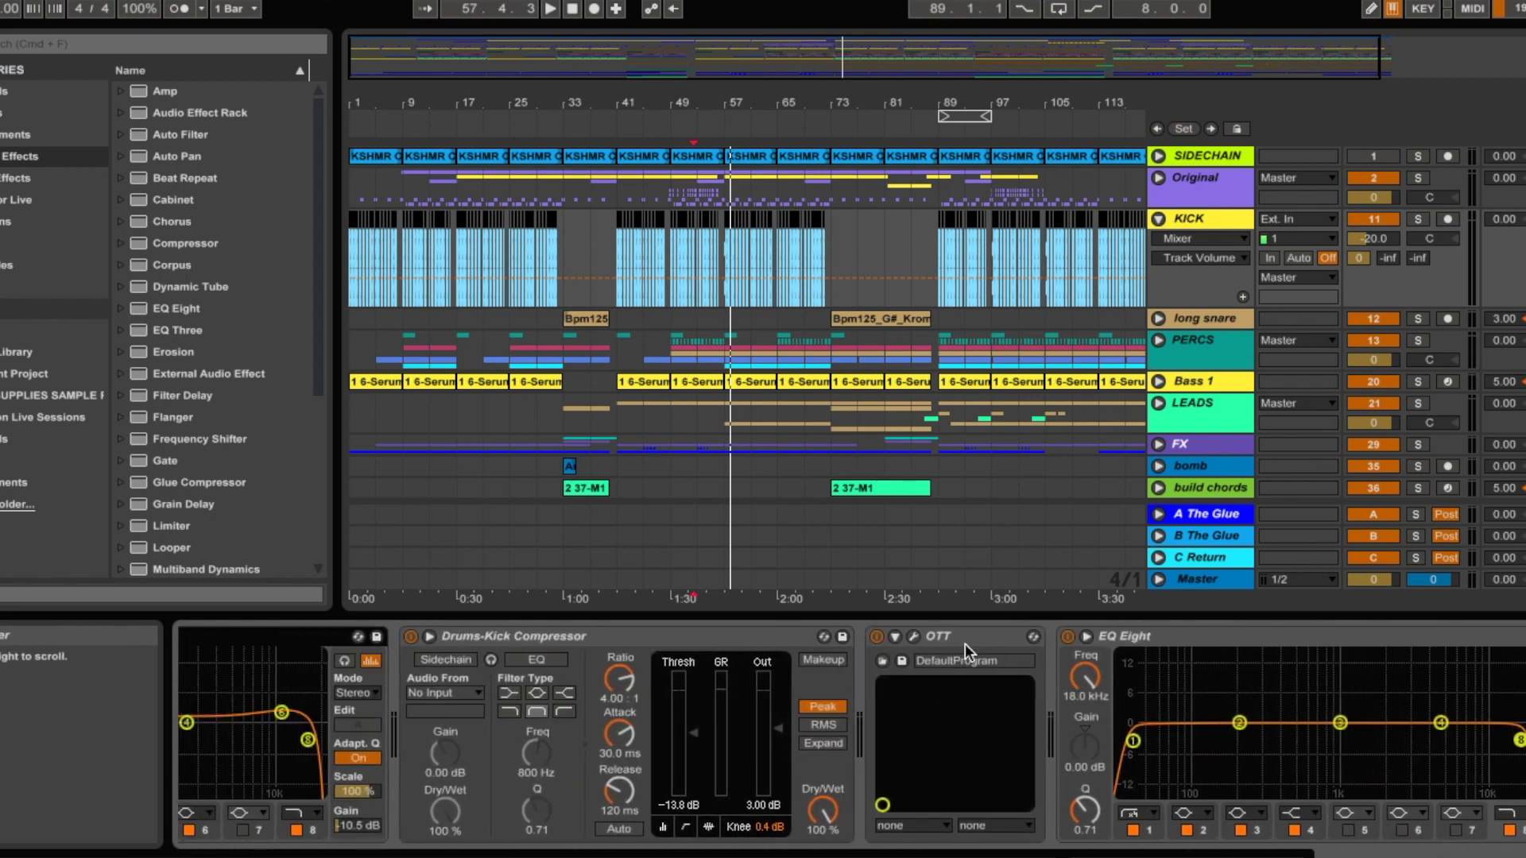
pyautogui.click(913, 637)
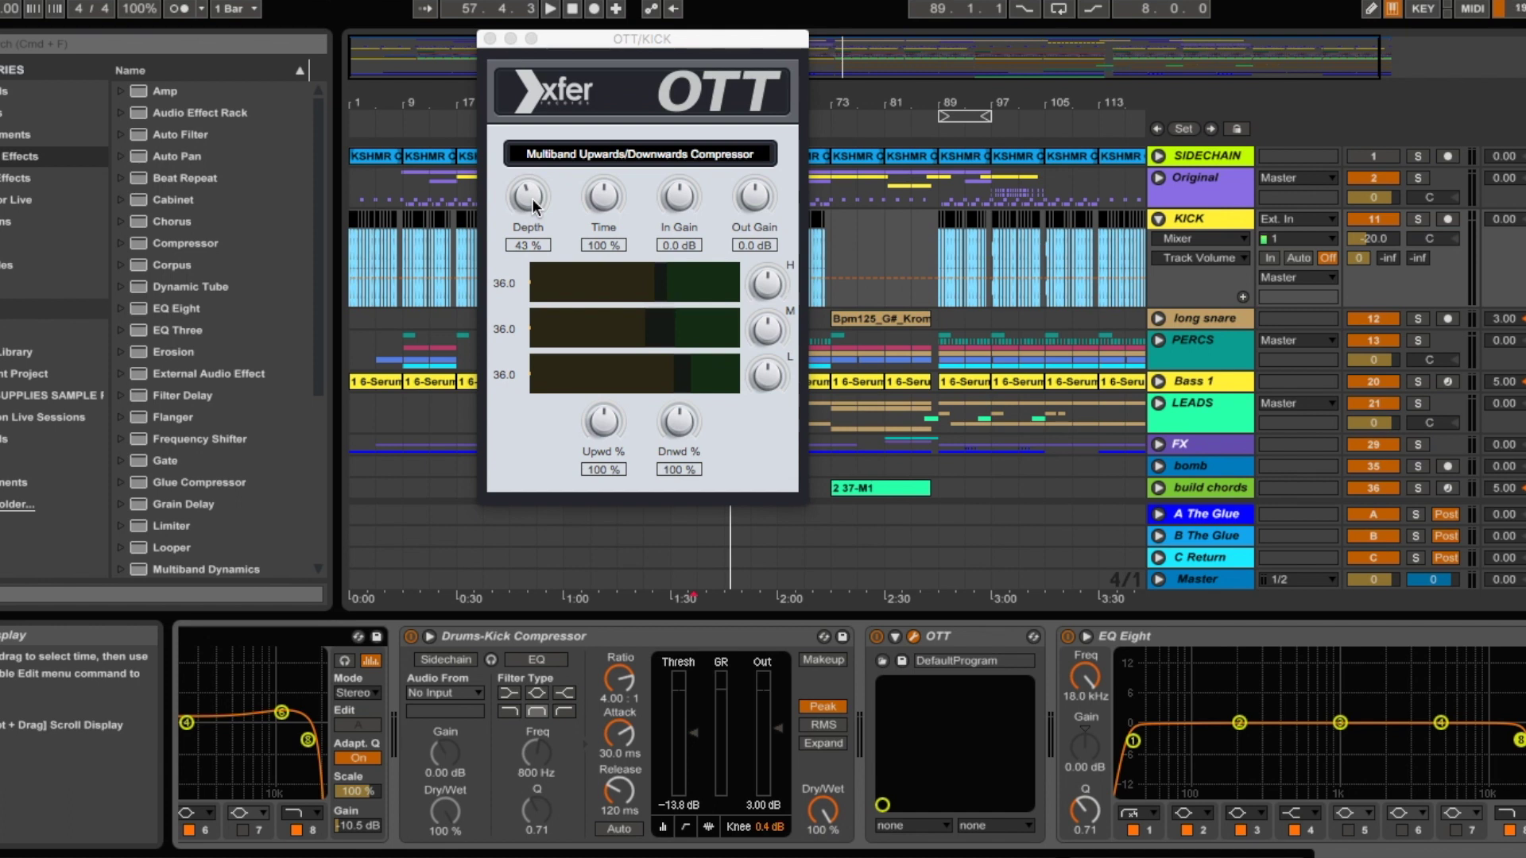
pyautogui.click(487, 39)
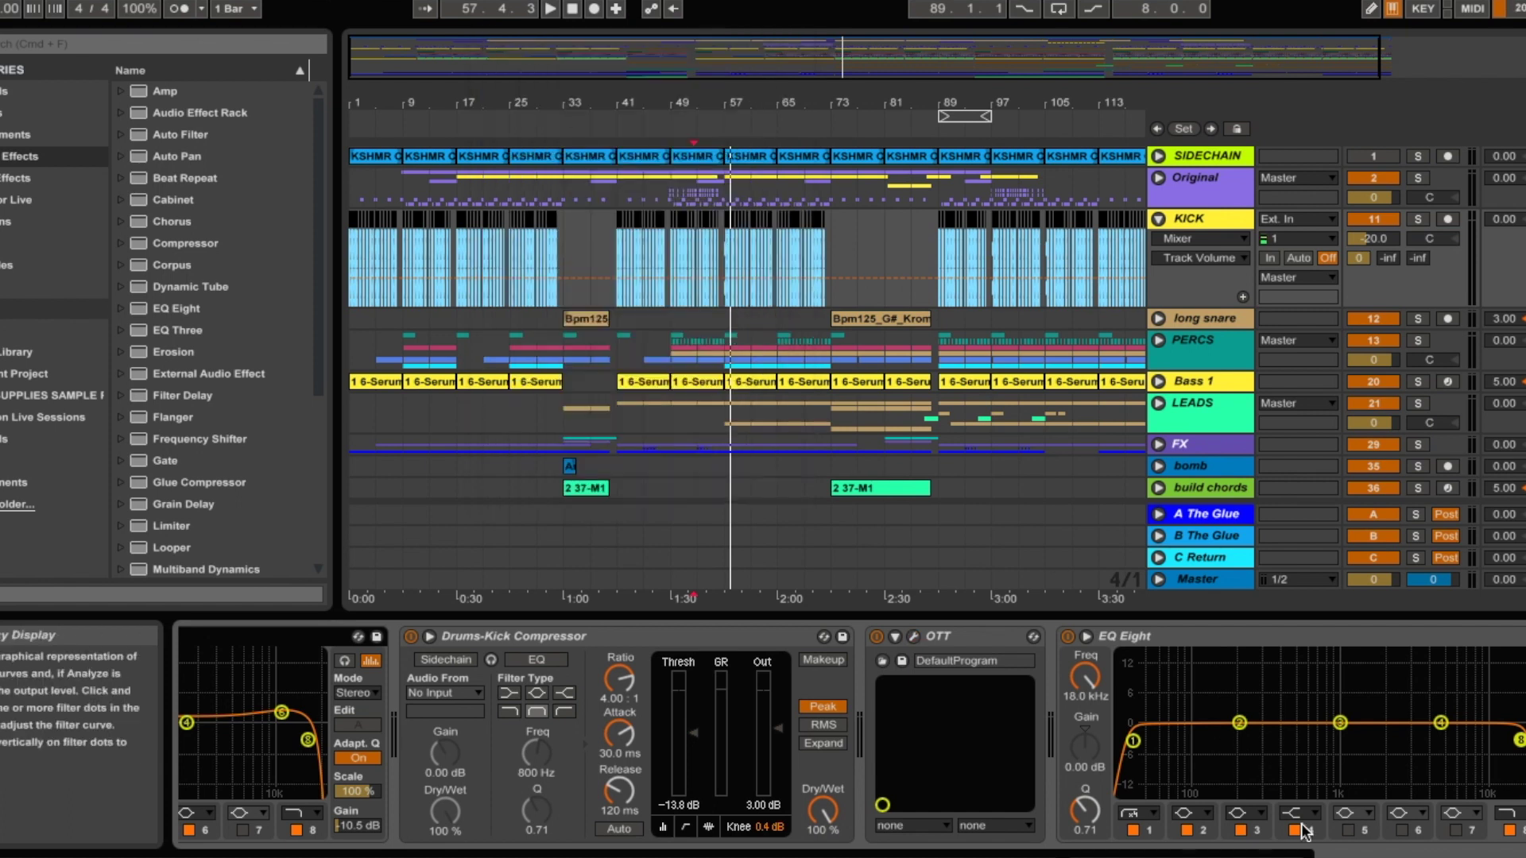
pyautogui.moveTo(1440, 854); pyautogui.dragTo(1519, 854)
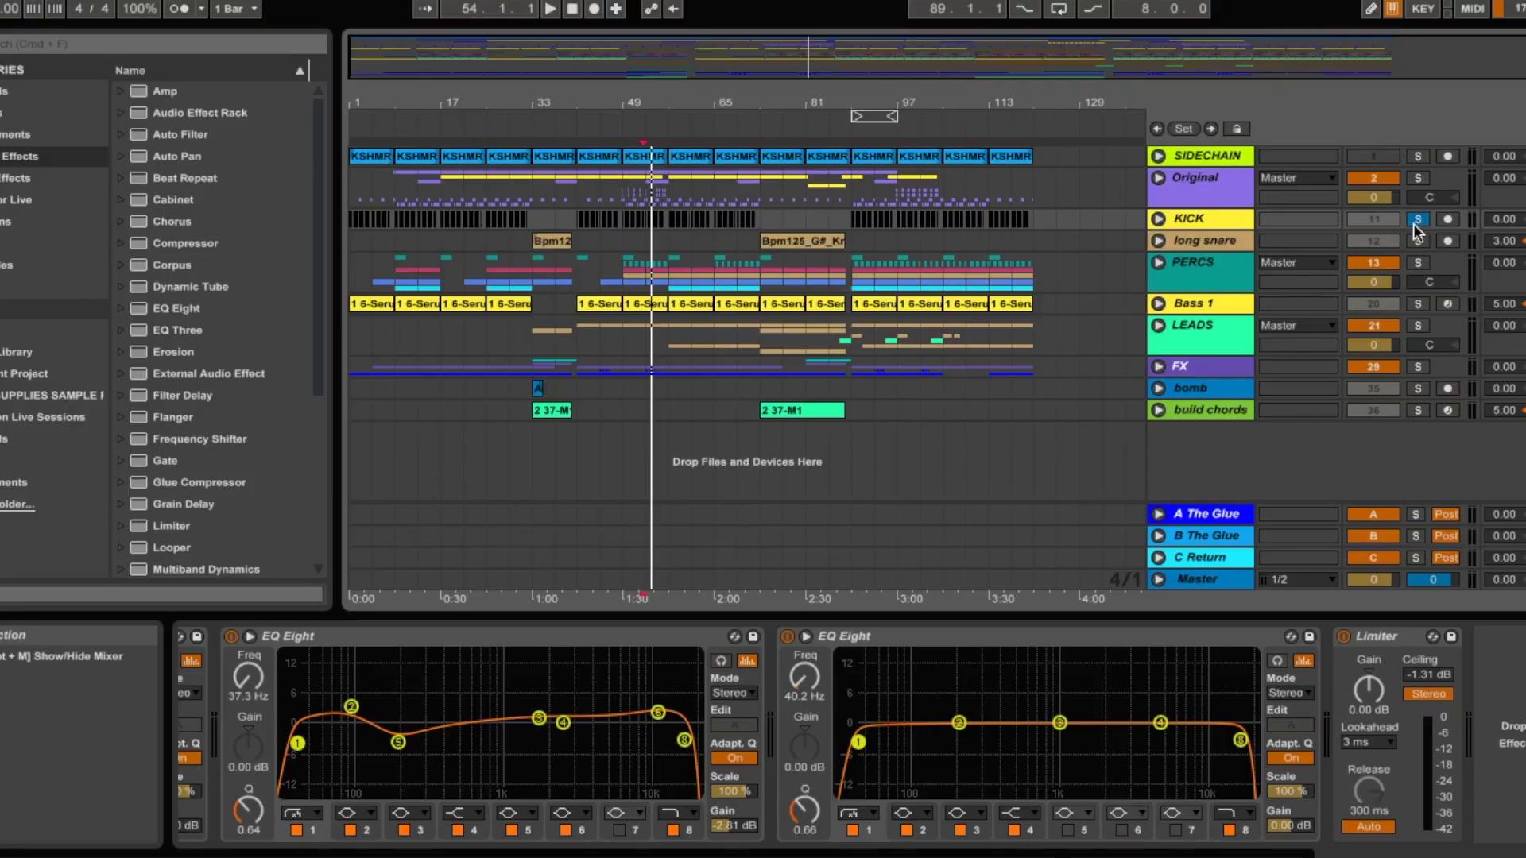
# Unfold and solo the long snare track and play its snare build clip from bar 73
pyautogui.click(1159, 242)
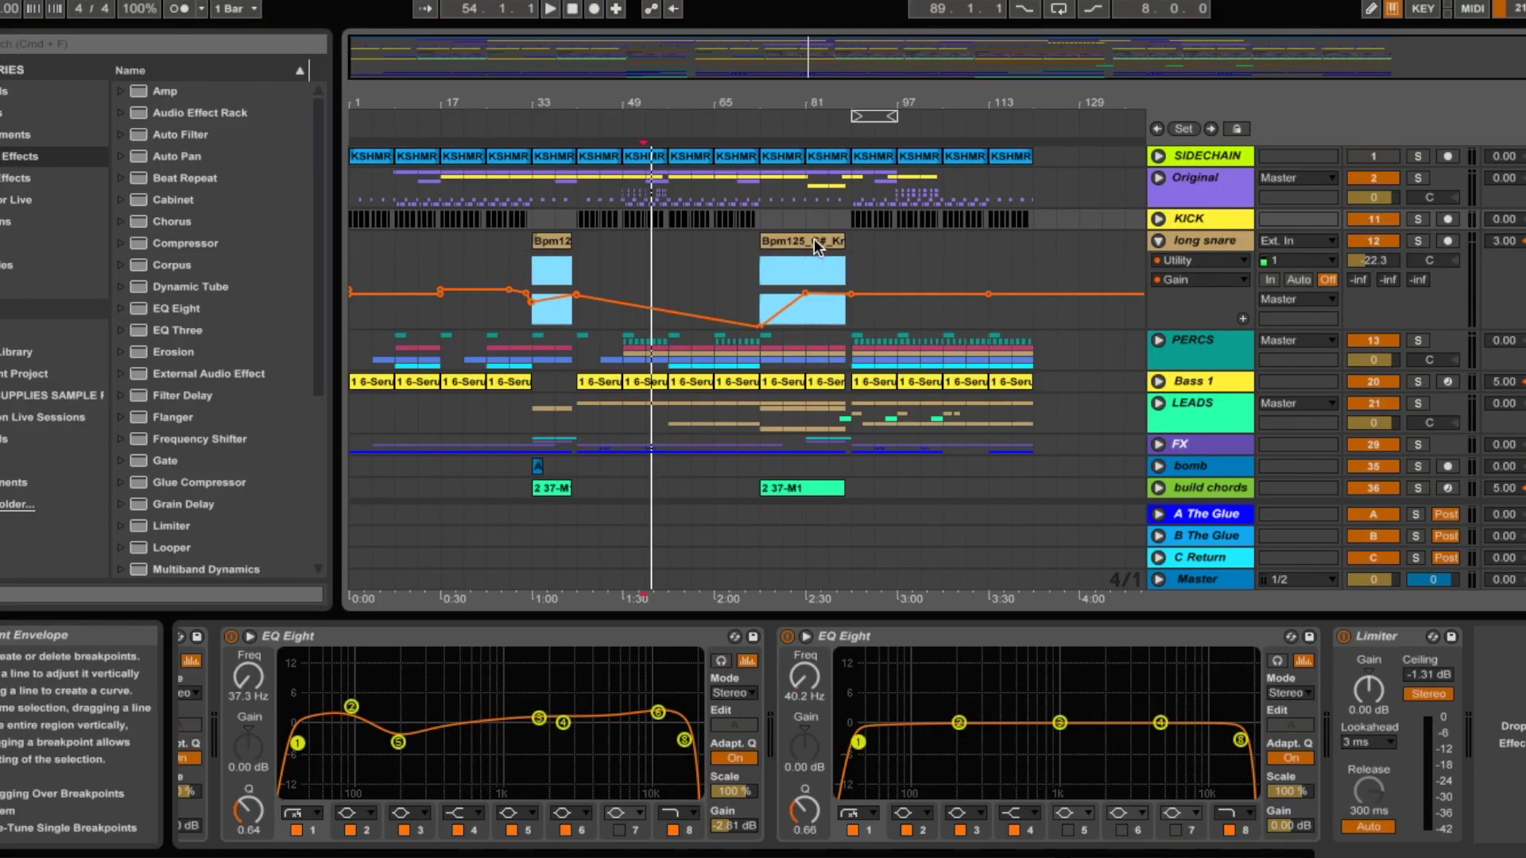
pyautogui.click(1418, 241)
pyautogui.press('space')
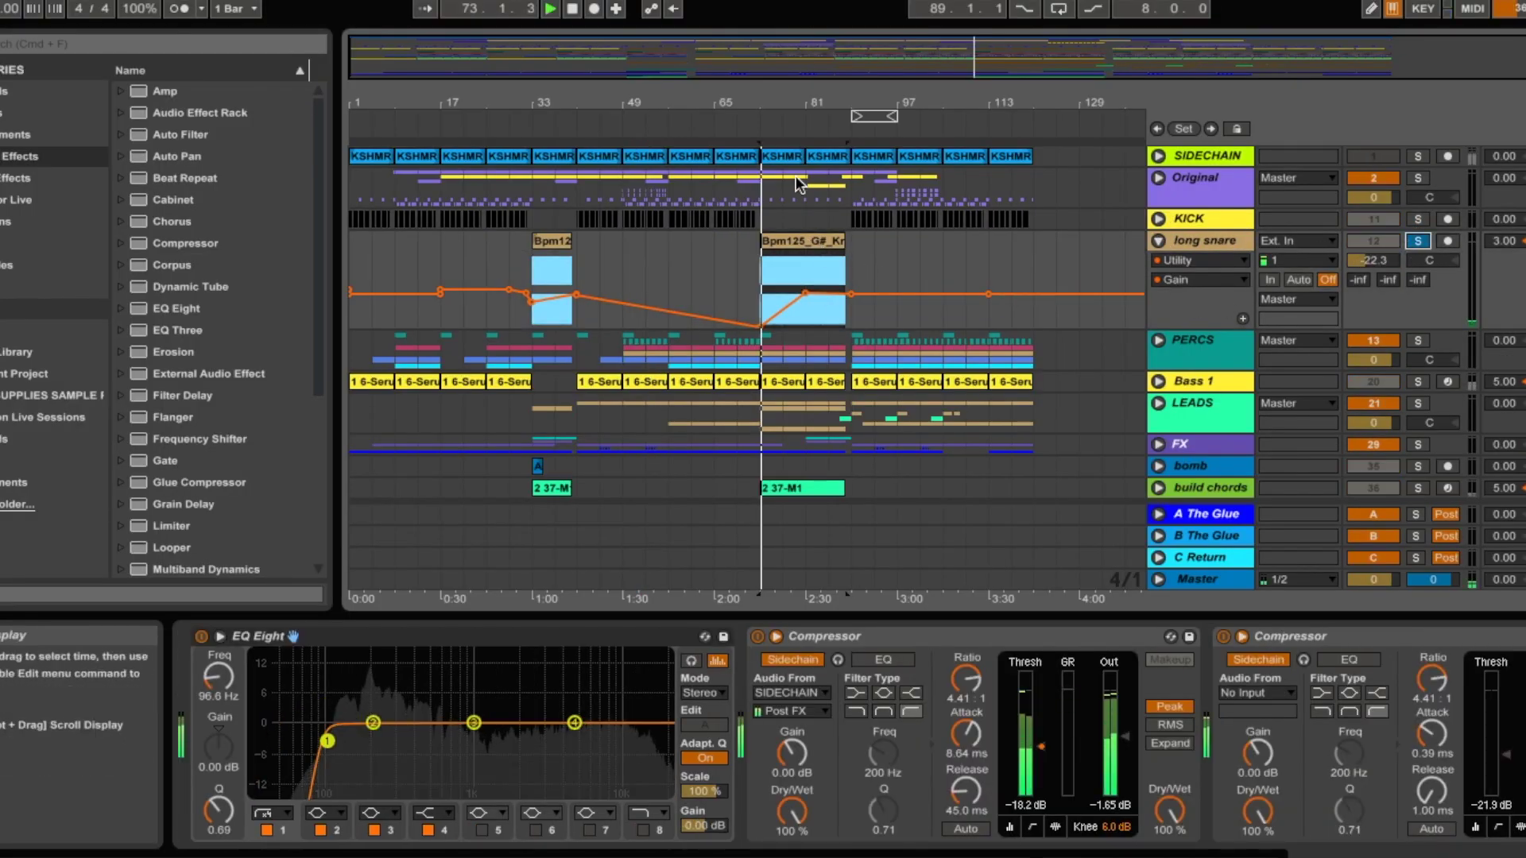
pyautogui.moveTo(805, 111); pyautogui.dragTo(809, 163)
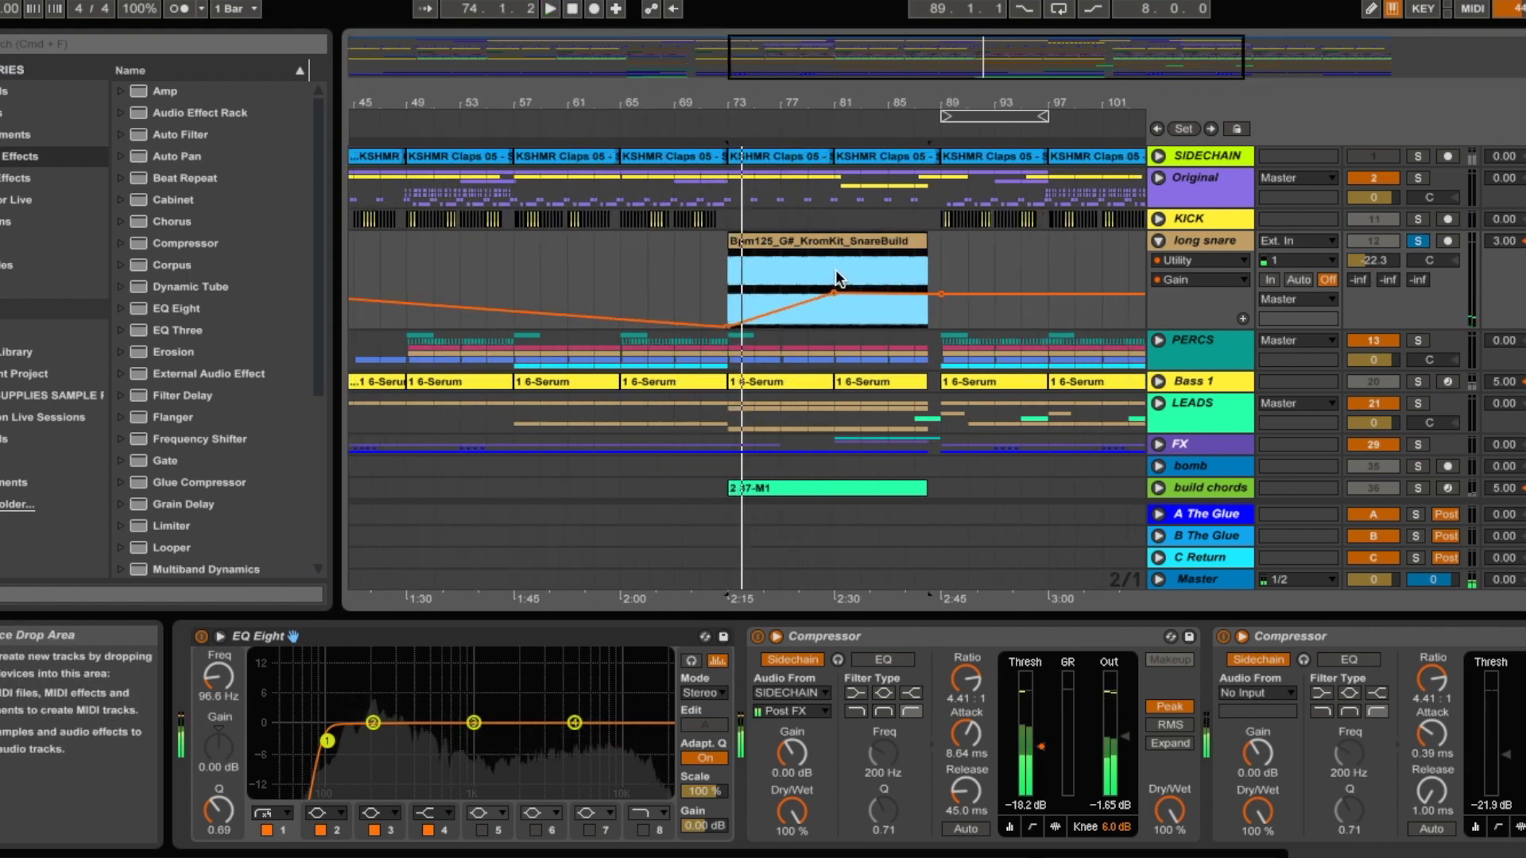
# Take the long snare out of solo, play its bar 73 clip within the full mix and fold the track
pyautogui.click(1420, 244)
pyautogui.press('space')
pyautogui.moveTo(892, 105); pyautogui.dragTo(891, 65)
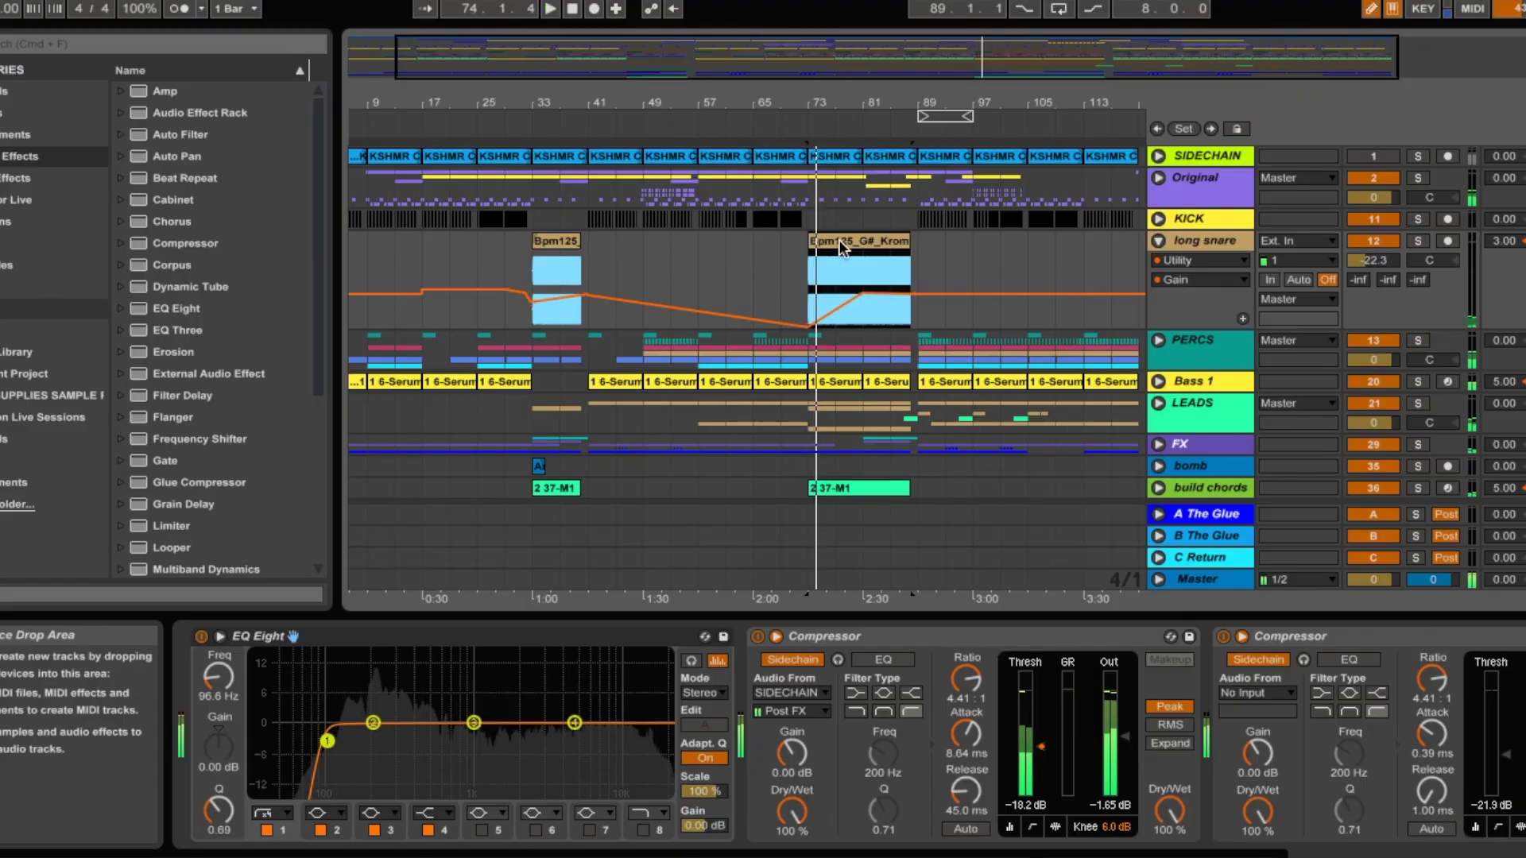
pyautogui.click(838, 240)
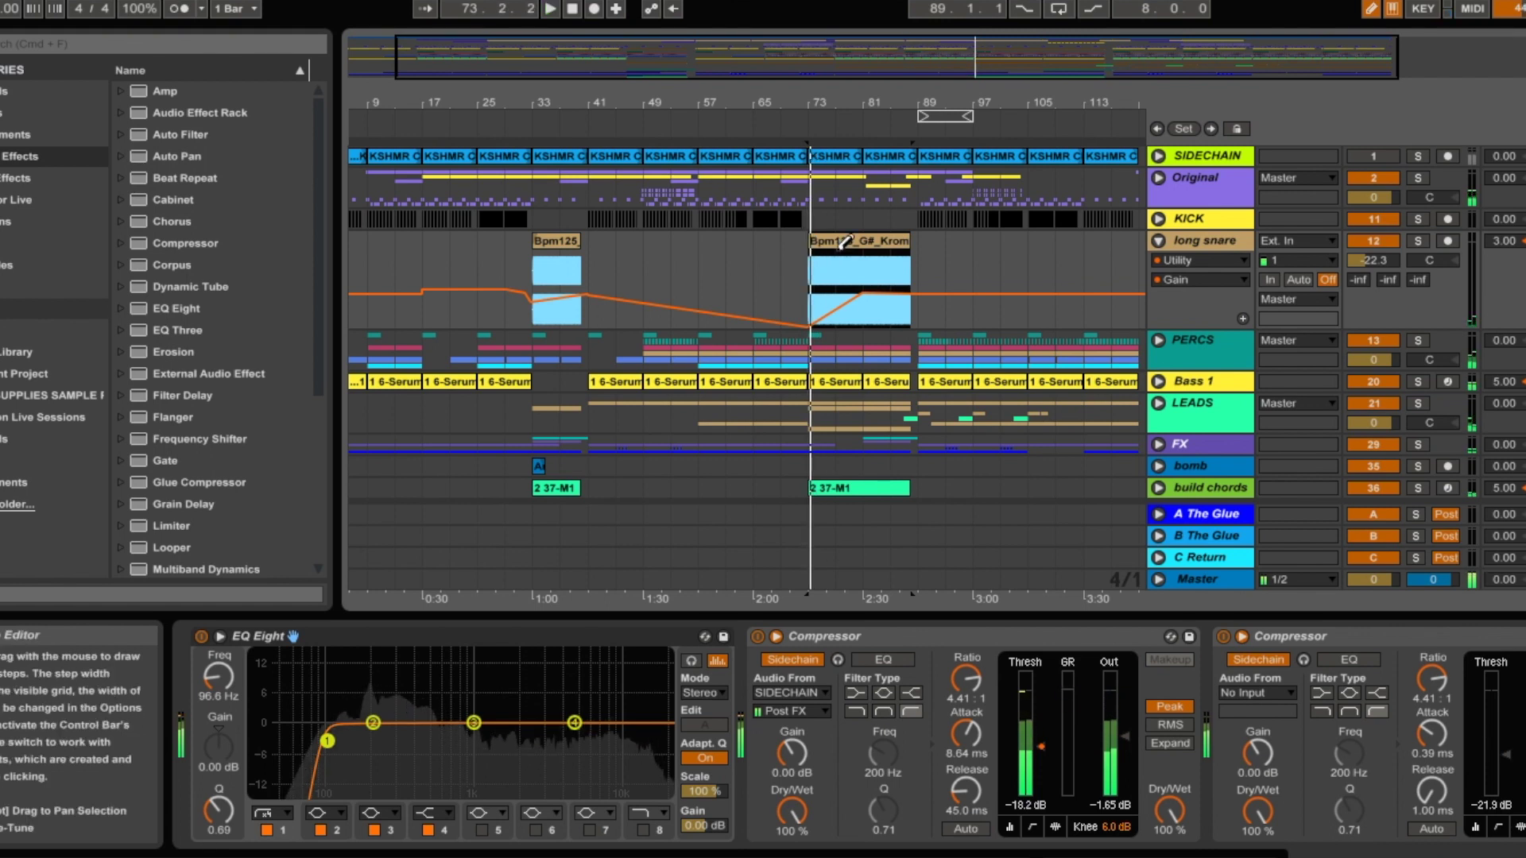
pyautogui.click(1159, 240)
# Unfold the LEADS group and look over its tracks, checking the drone rise and arp lead clips
pyautogui.click(1161, 328)
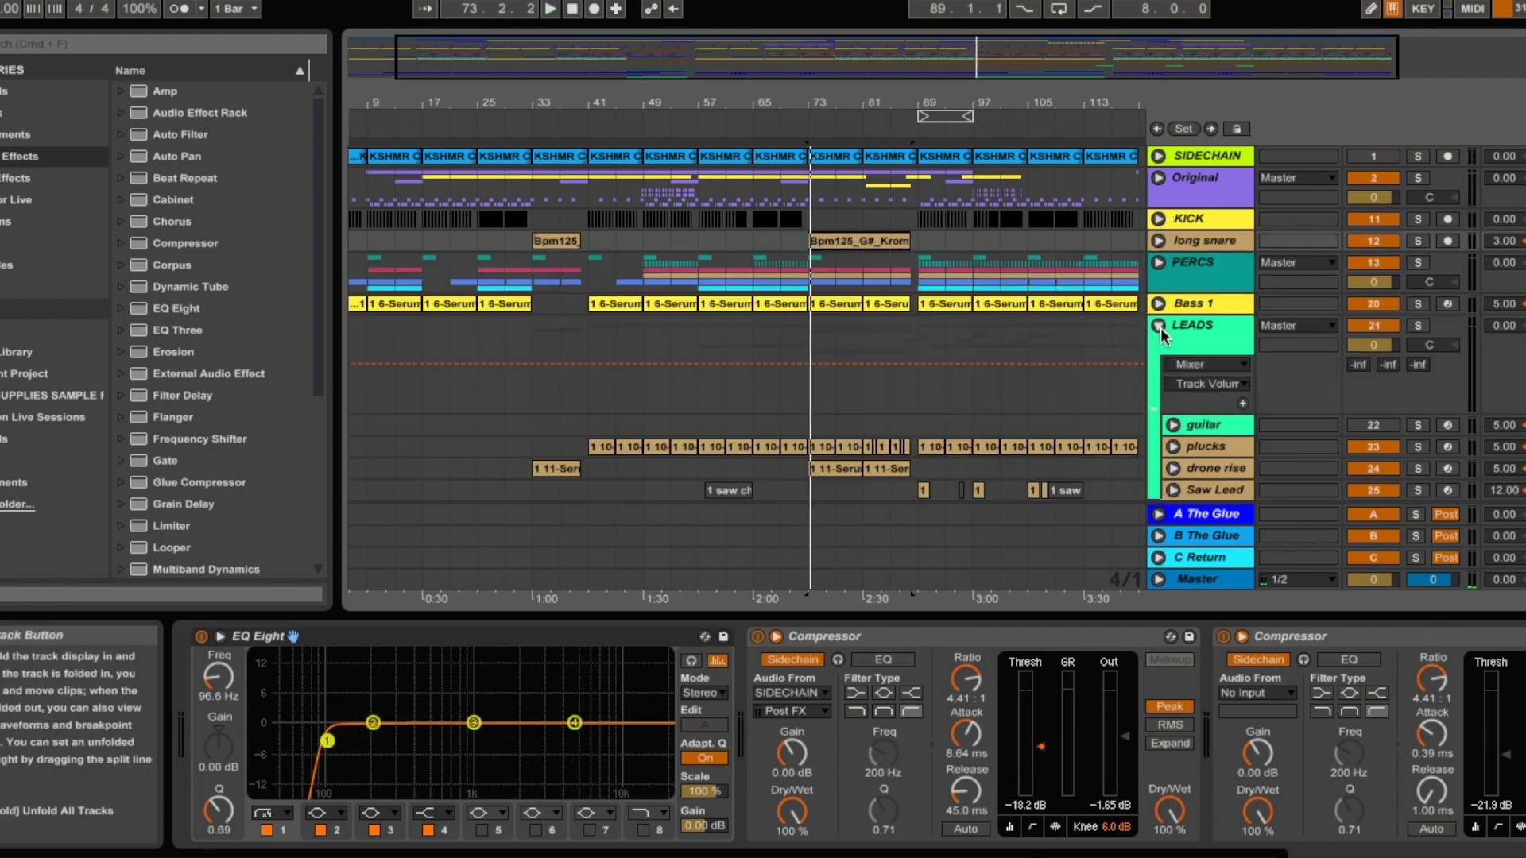
pyautogui.click(1159, 326)
pyautogui.click(1161, 327)
pyautogui.scroll(-3, 1161, 342)
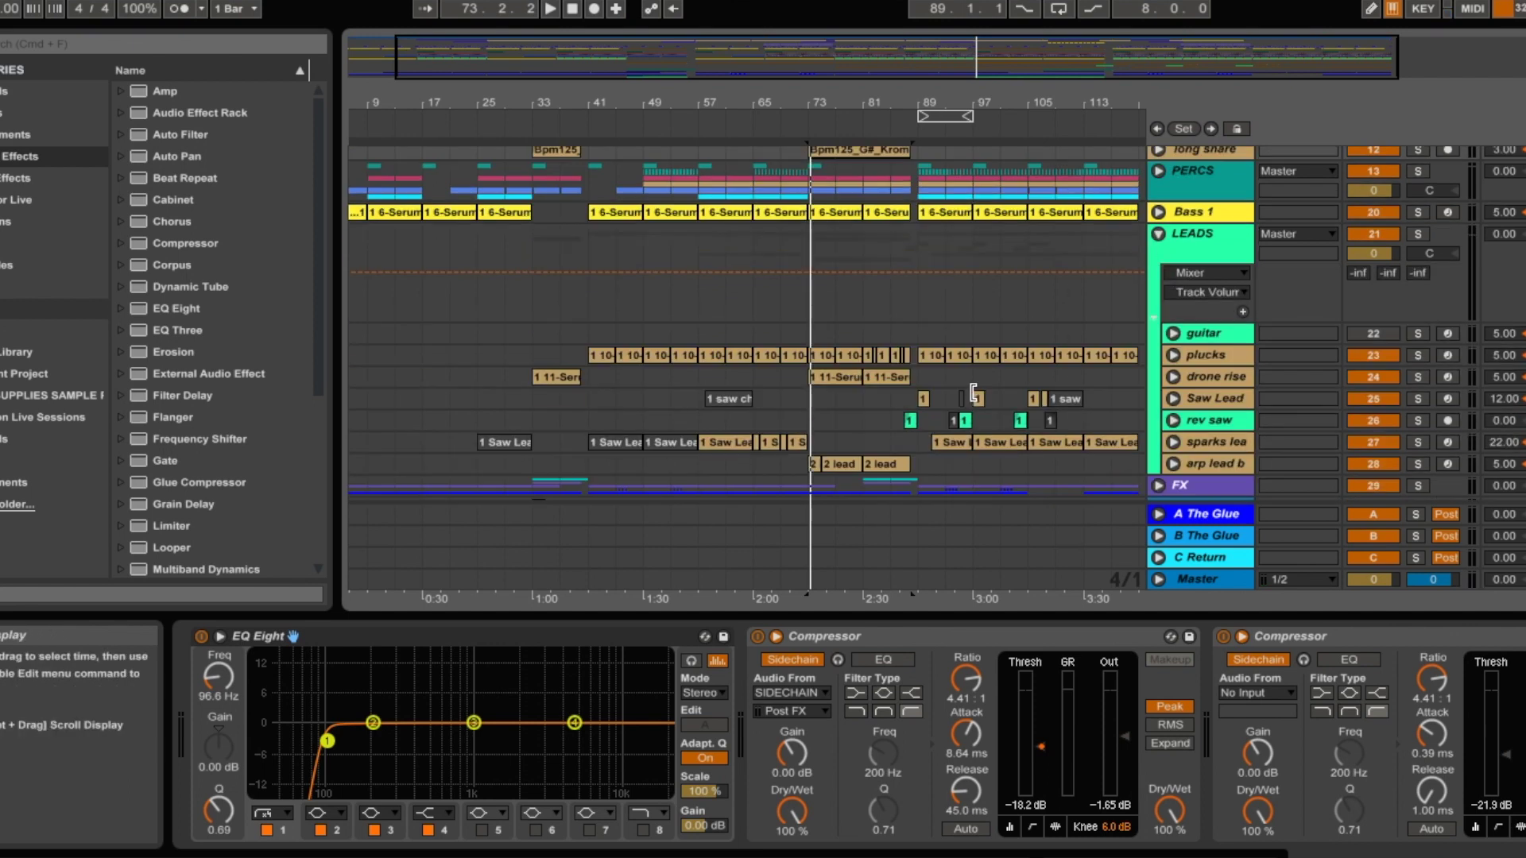
pyautogui.click(1173, 377)
pyautogui.scroll(-3, 1049, 395)
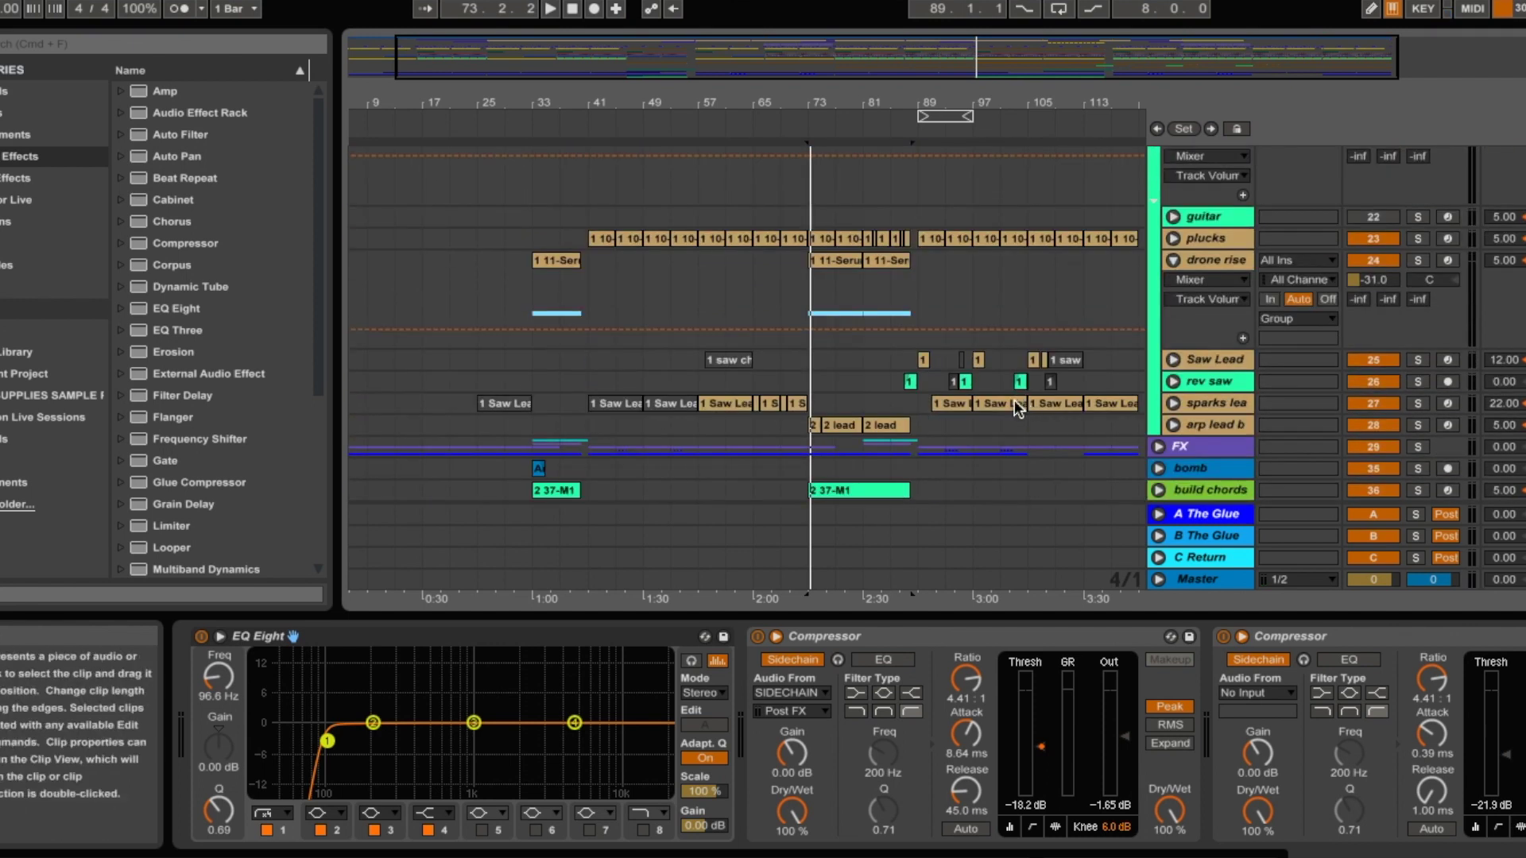
pyautogui.click(1174, 268)
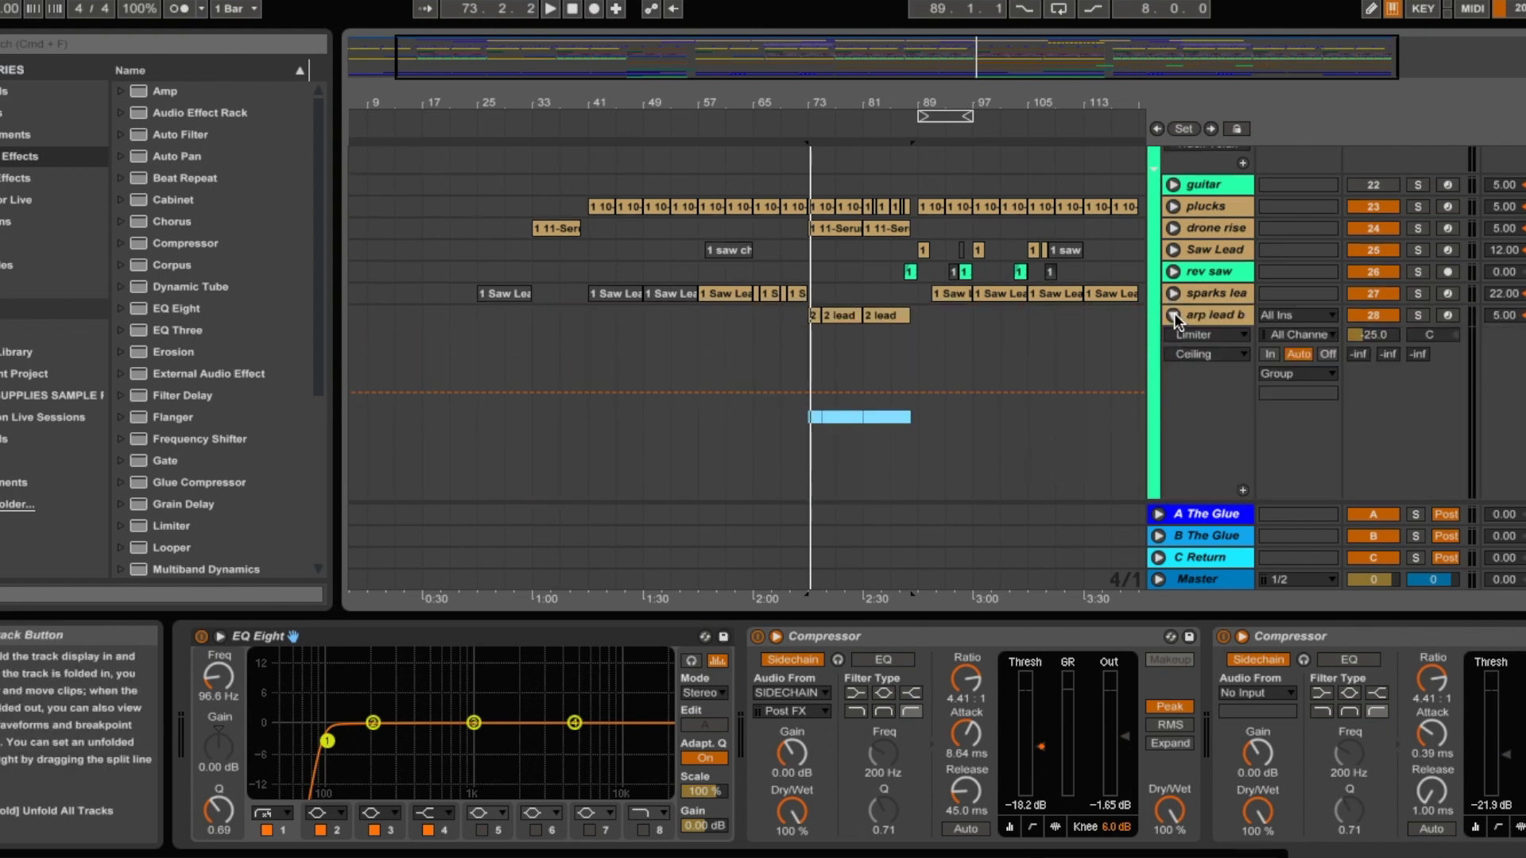
pyautogui.scroll(5, 1175, 312)
pyautogui.scroll(1, 1097, 346)
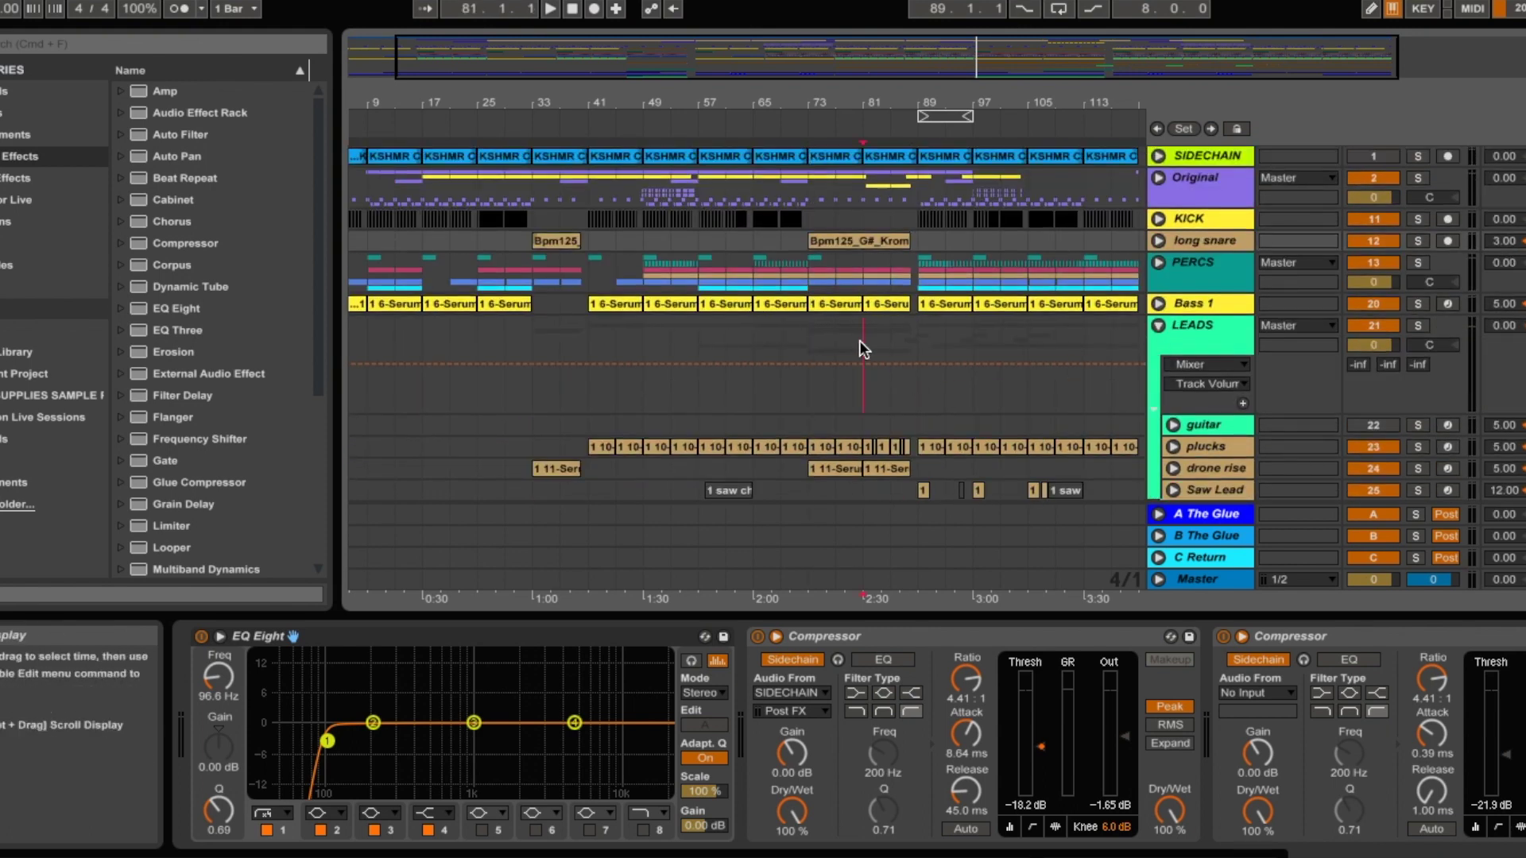
# Play the arrangement from bar 73 and solo the long snare track during playback
pyautogui.click(860, 340)
pyautogui.click(808, 337)
pyautogui.press('space')
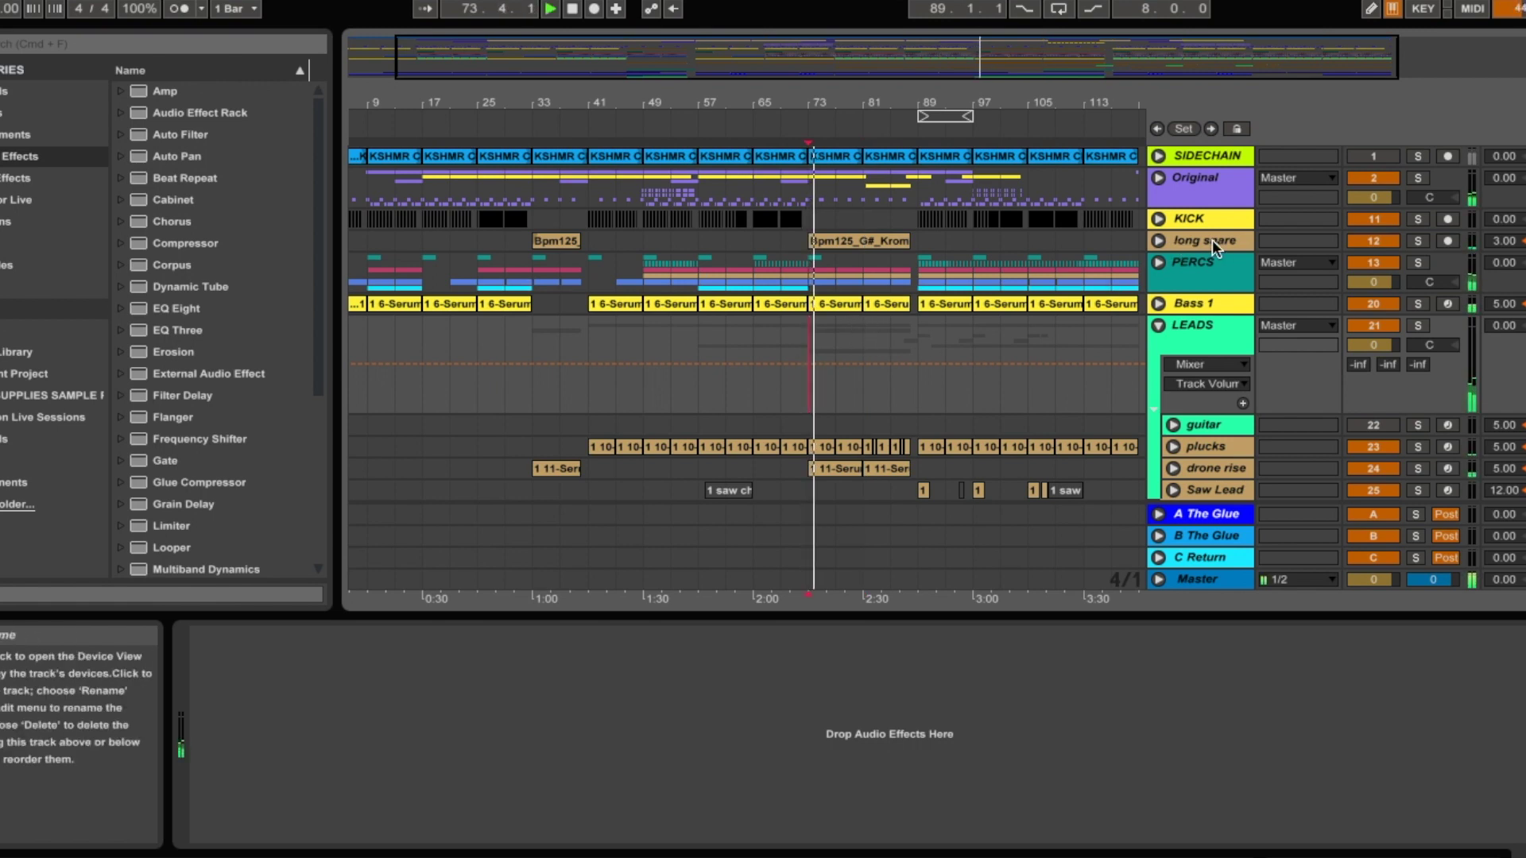
pyautogui.click(1418, 241)
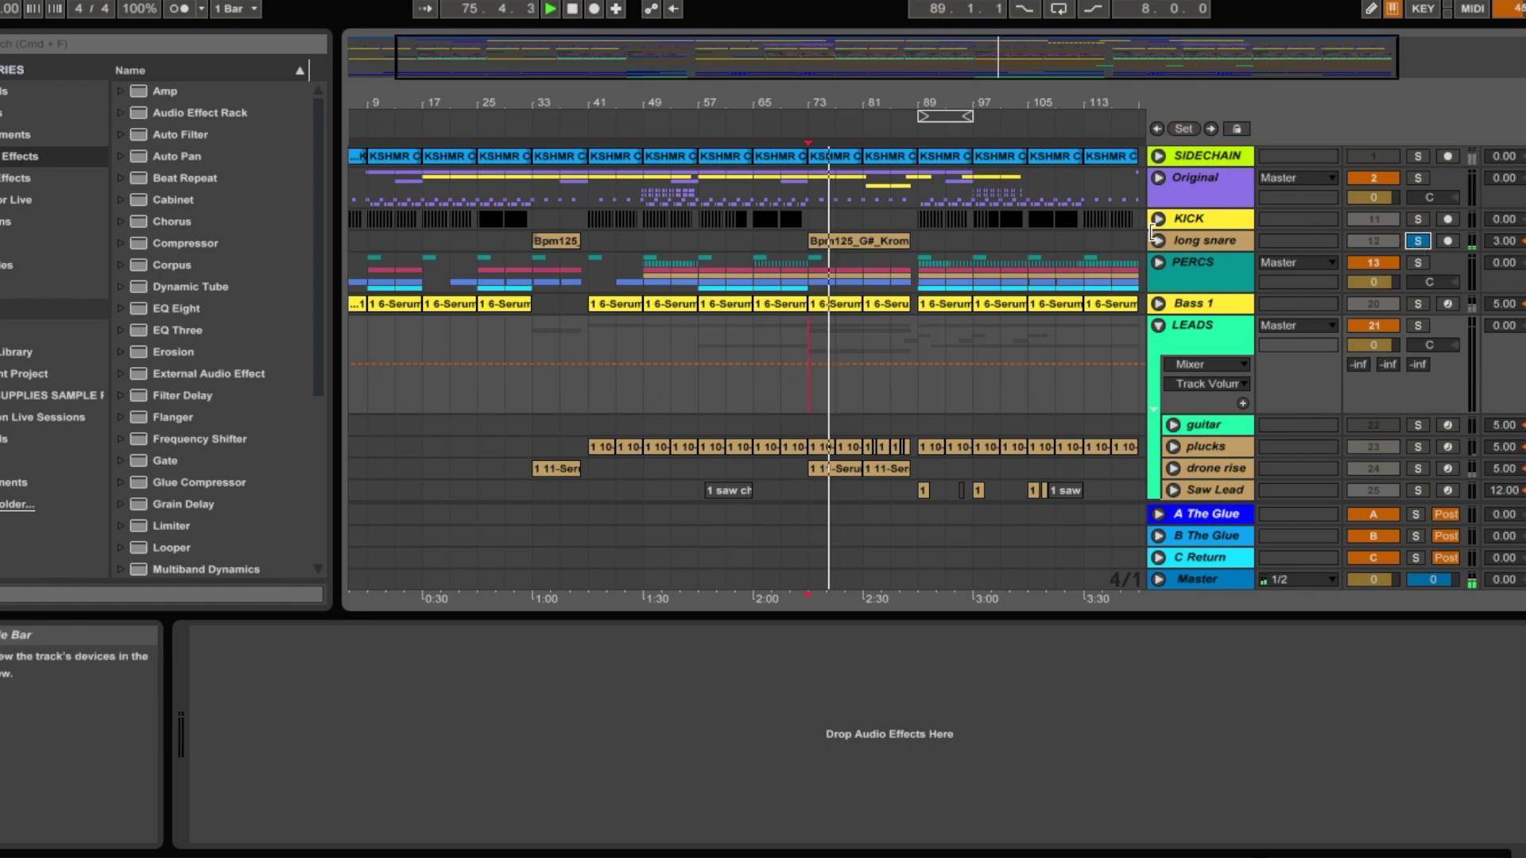
# Unfold the long snare track and inspect its effects chain through the Reverb, Easy Wash Out and Utility during playback
pyautogui.click(1159, 241)
pyautogui.click(1183, 242)
pyautogui.moveTo(1423, 854); pyautogui.dragTo(1493, 824)
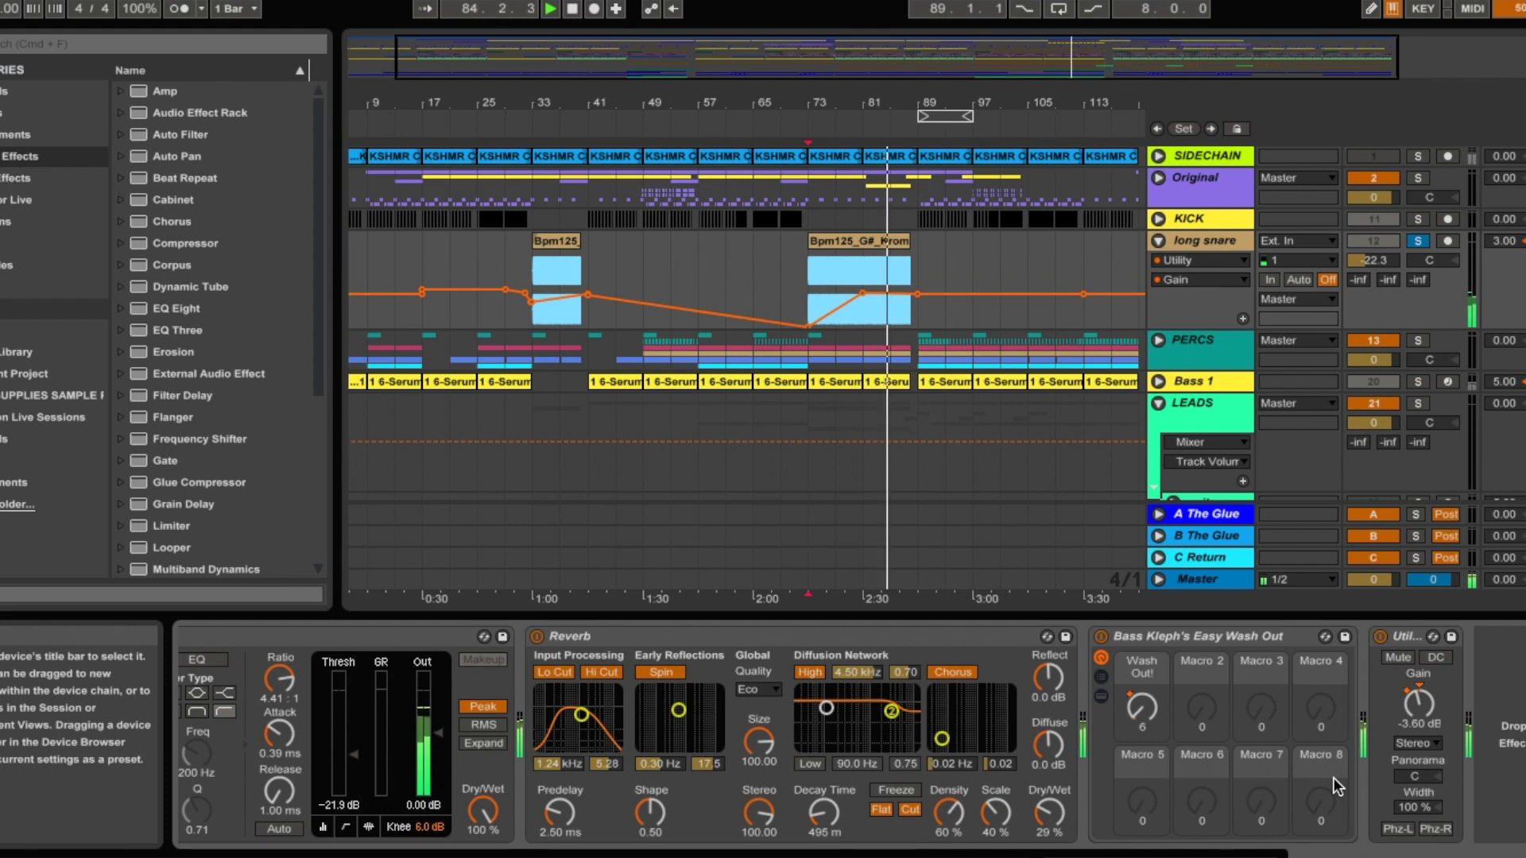
# Take the long snare track out of solo, fold it and unfold the PERCS group to show its tracks
pyautogui.click(1419, 242)
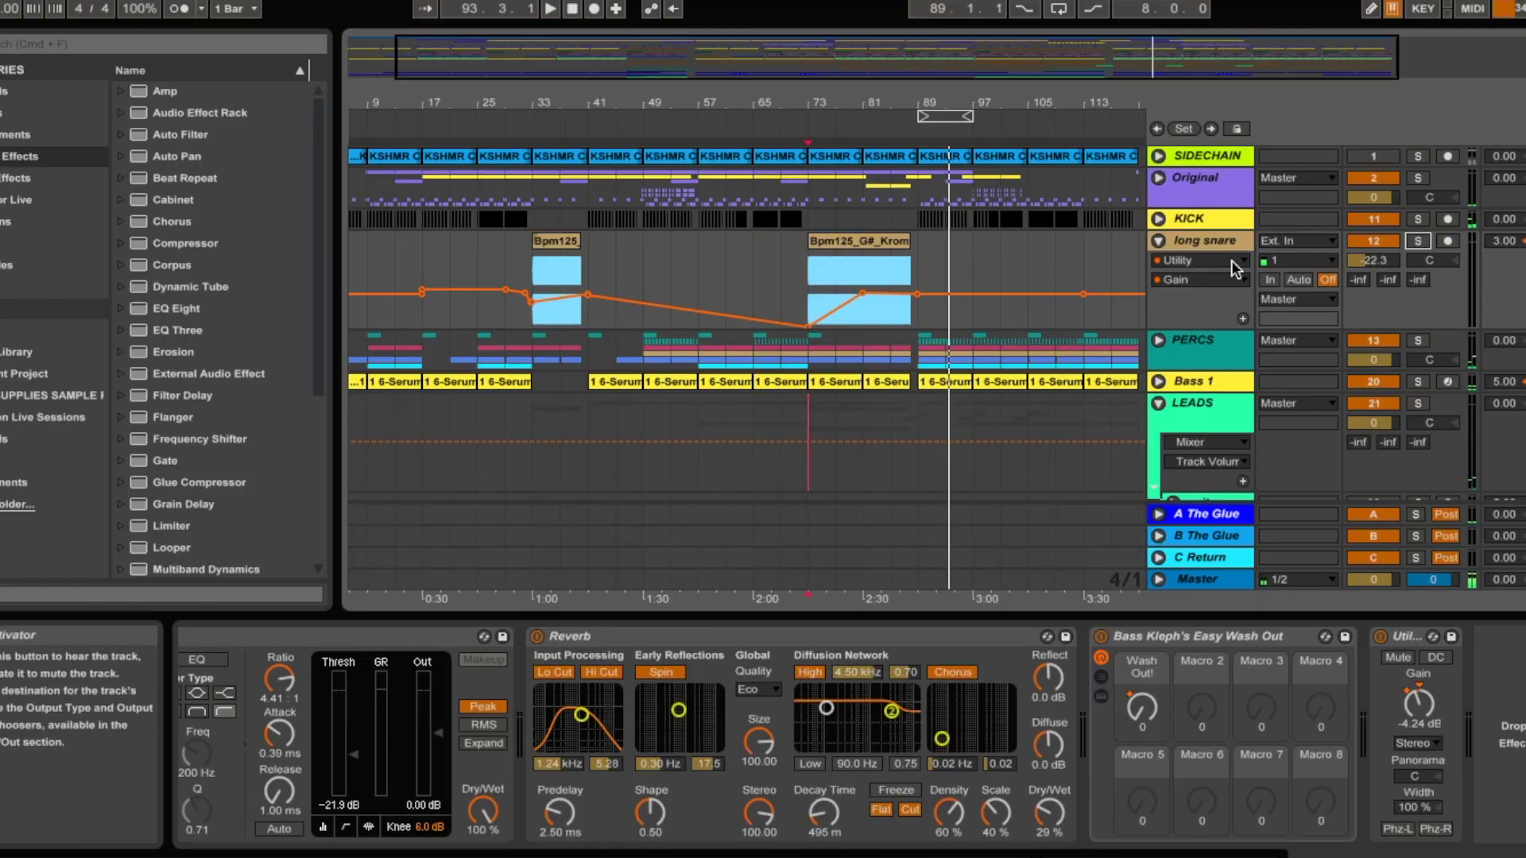
pyautogui.click(1158, 240)
pyautogui.click(1159, 262)
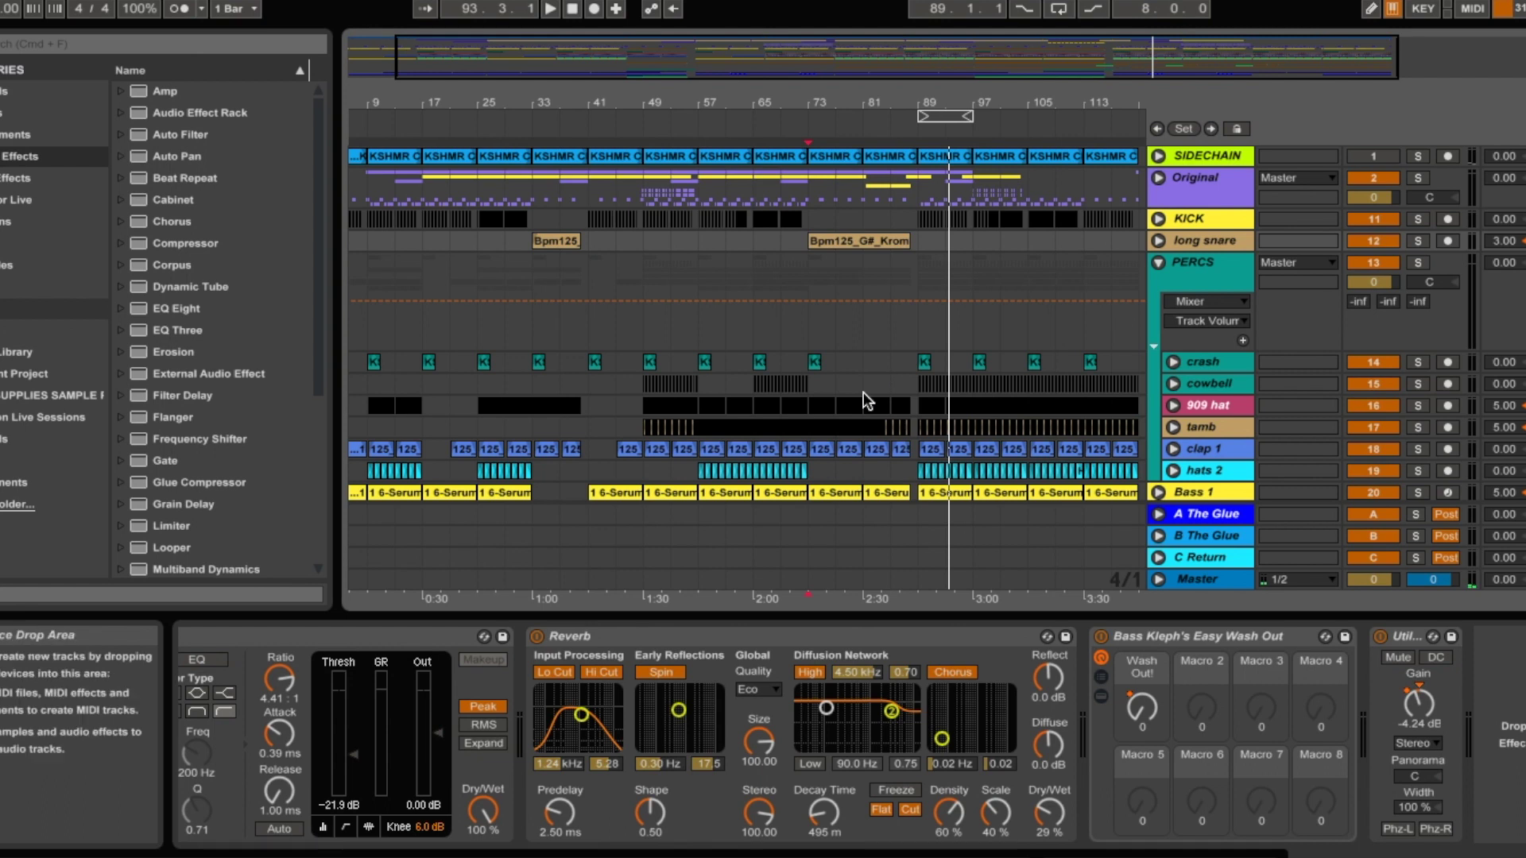
pyautogui.scroll(-3, 866, 402)
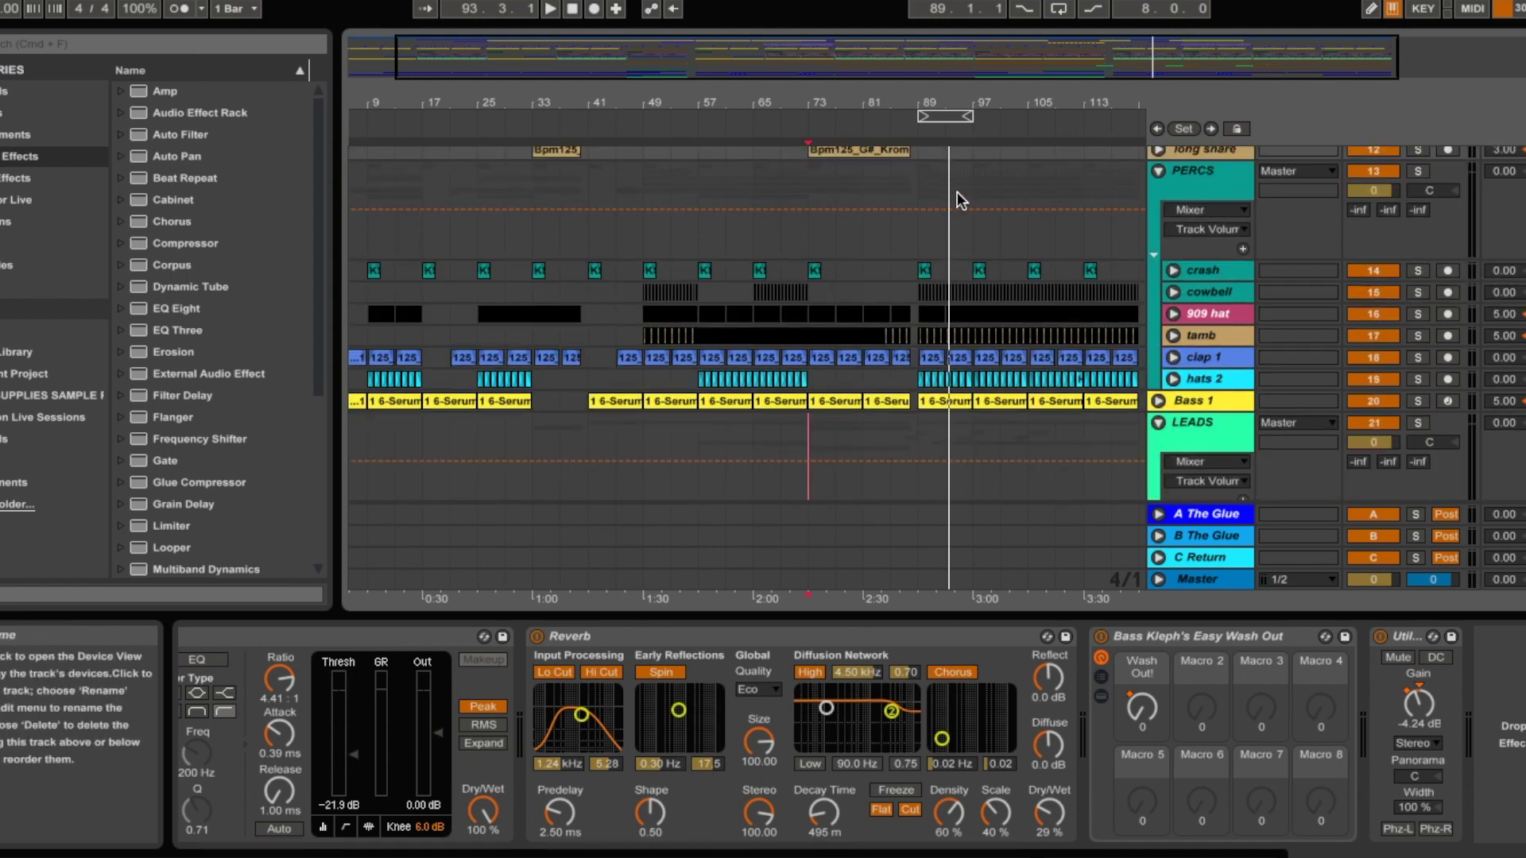
# Play the arrangement from bar 89 with the PERCS group and the KICK track soloed
pyautogui.moveTo(918, 104); pyautogui.dragTo(784, 110)
pyautogui.click(789, 238)
pyautogui.scroll(3, 861, 292)
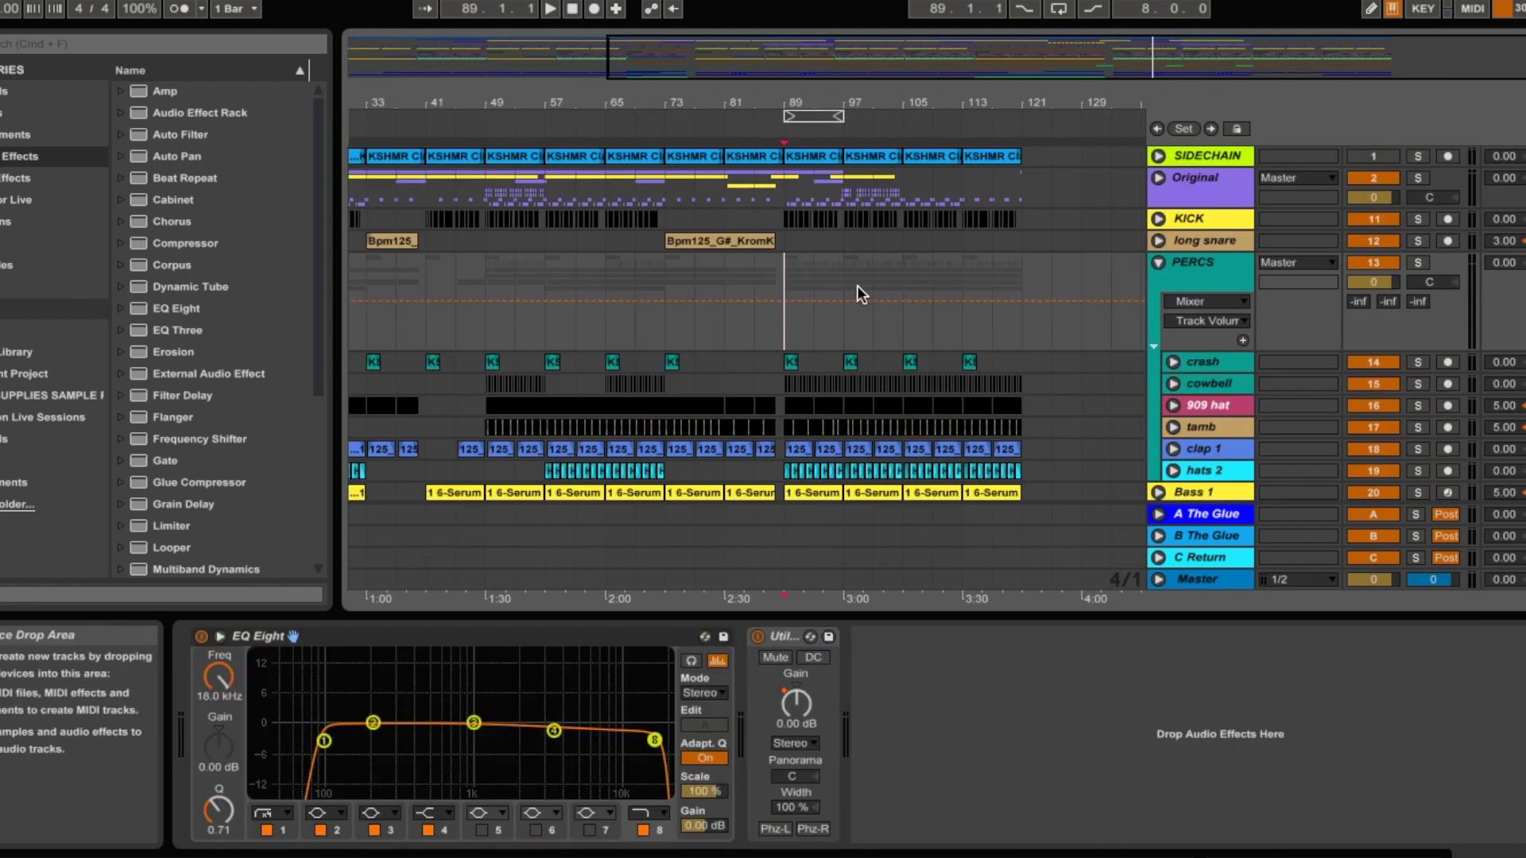
pyautogui.click(1416, 263)
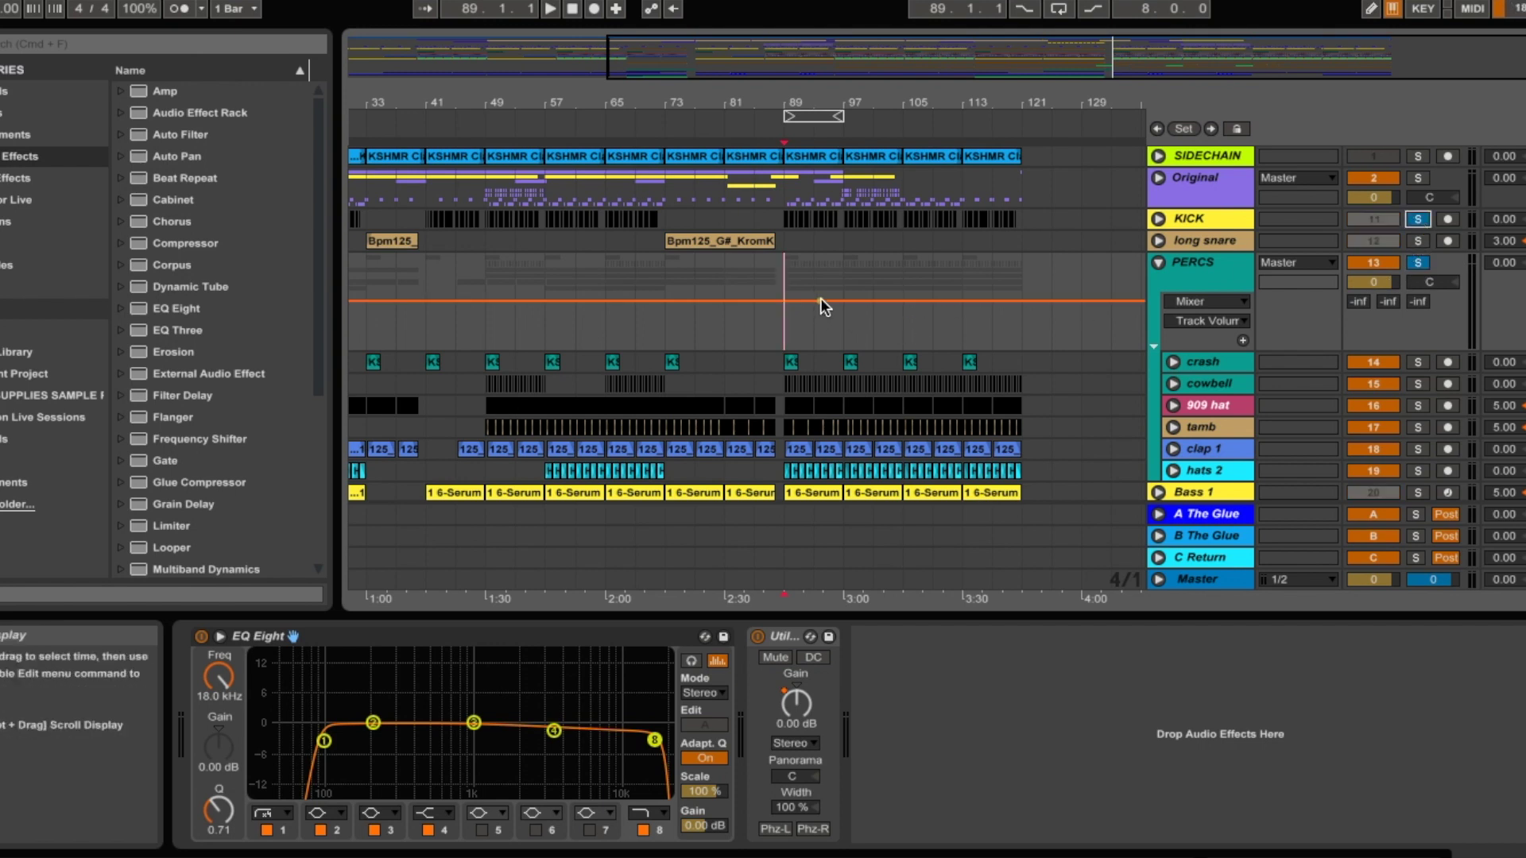
pyautogui.press('space')
# Unfold the clap 1 track in the PERCS group and audition it soloed from bar 89
pyautogui.scroll(-2, 866, 296)
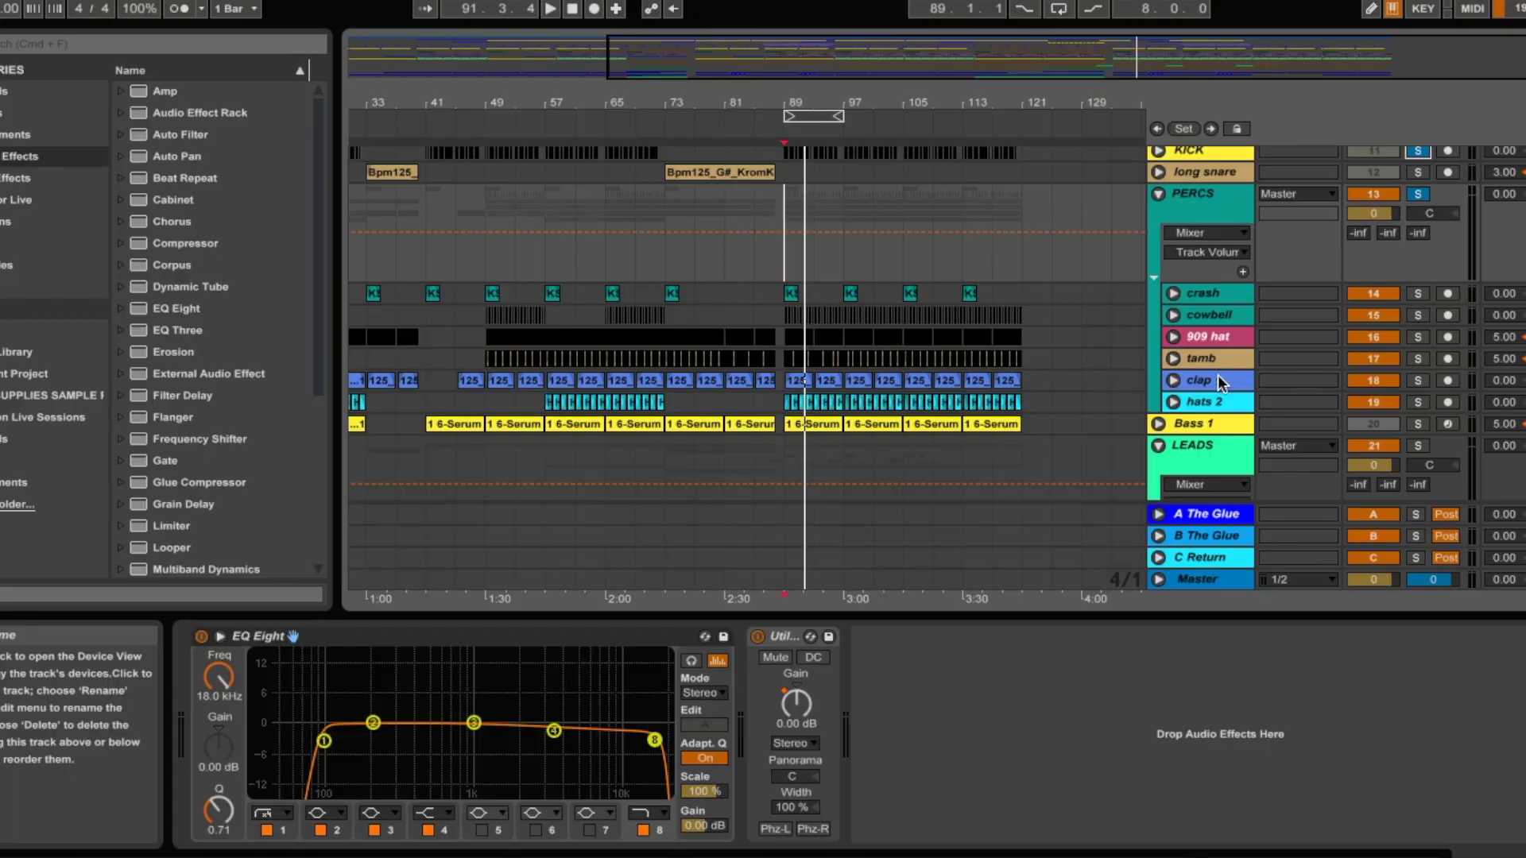
pyautogui.click(1217, 374)
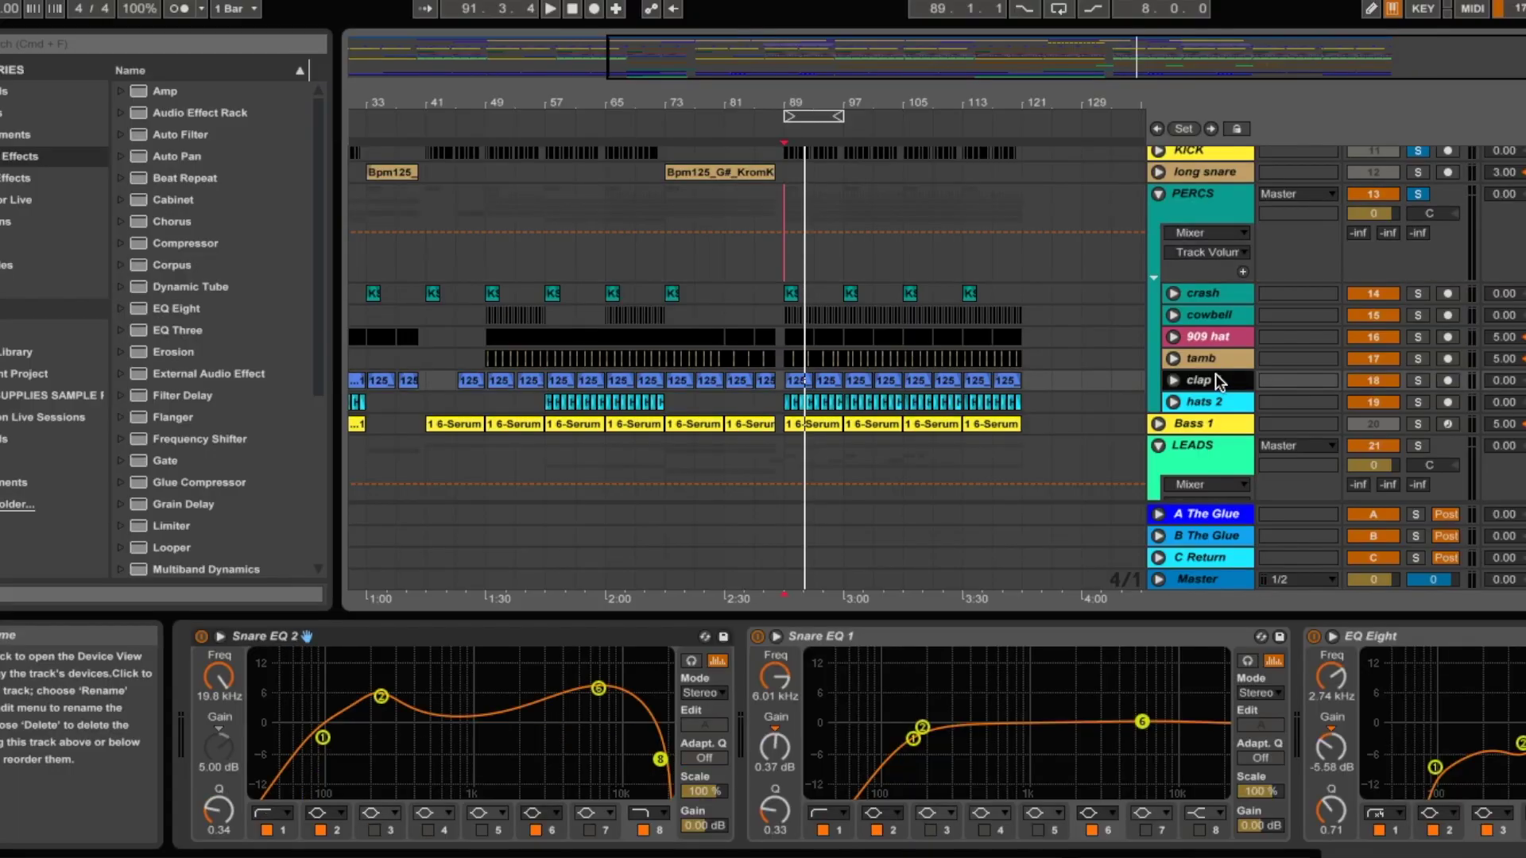
pyautogui.click(1174, 380)
pyautogui.click(1420, 381)
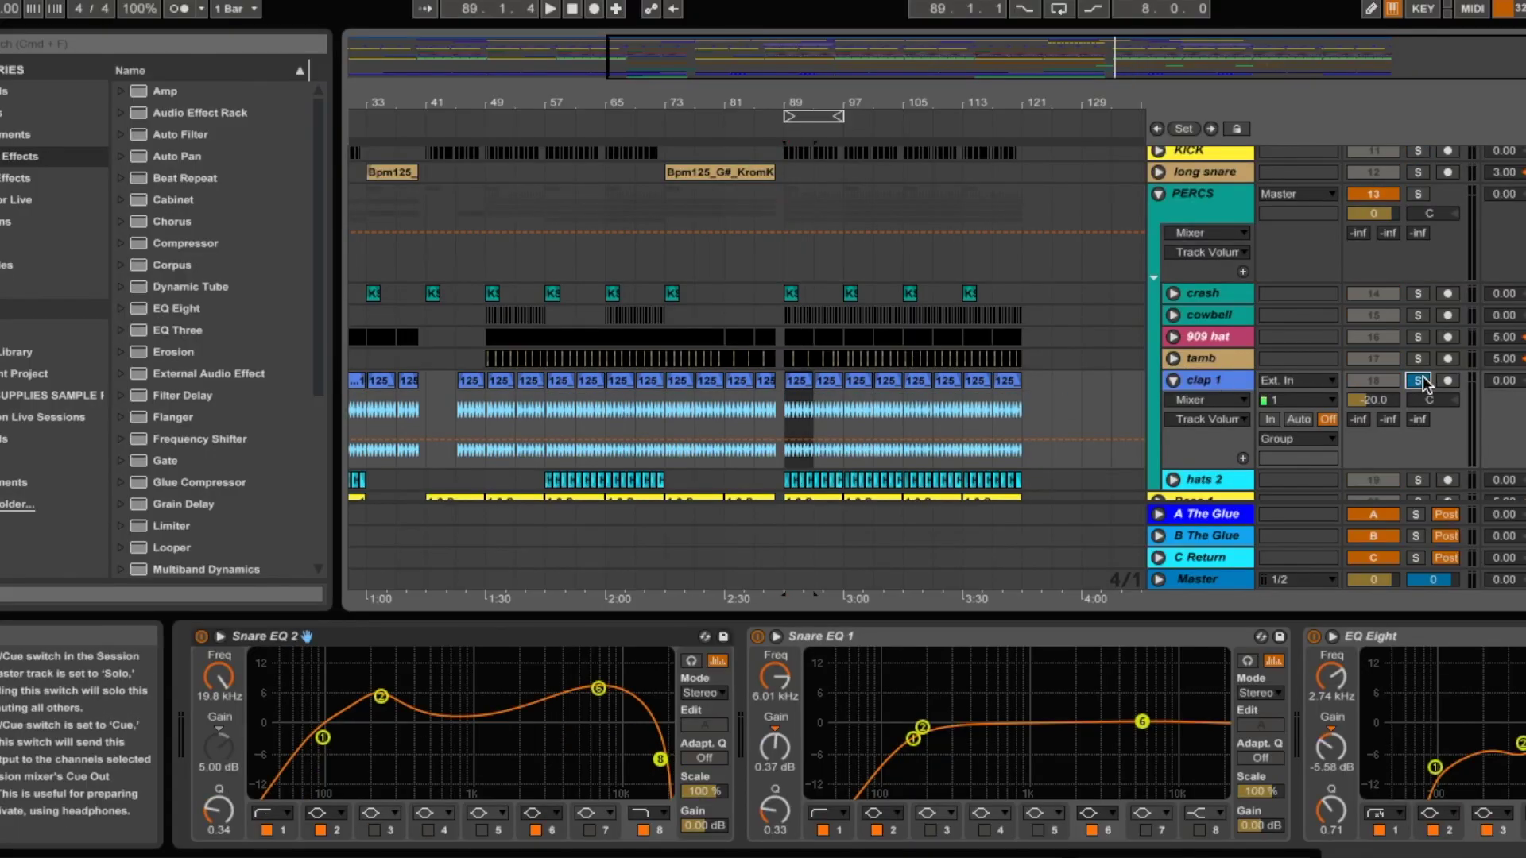
pyautogui.press('space')
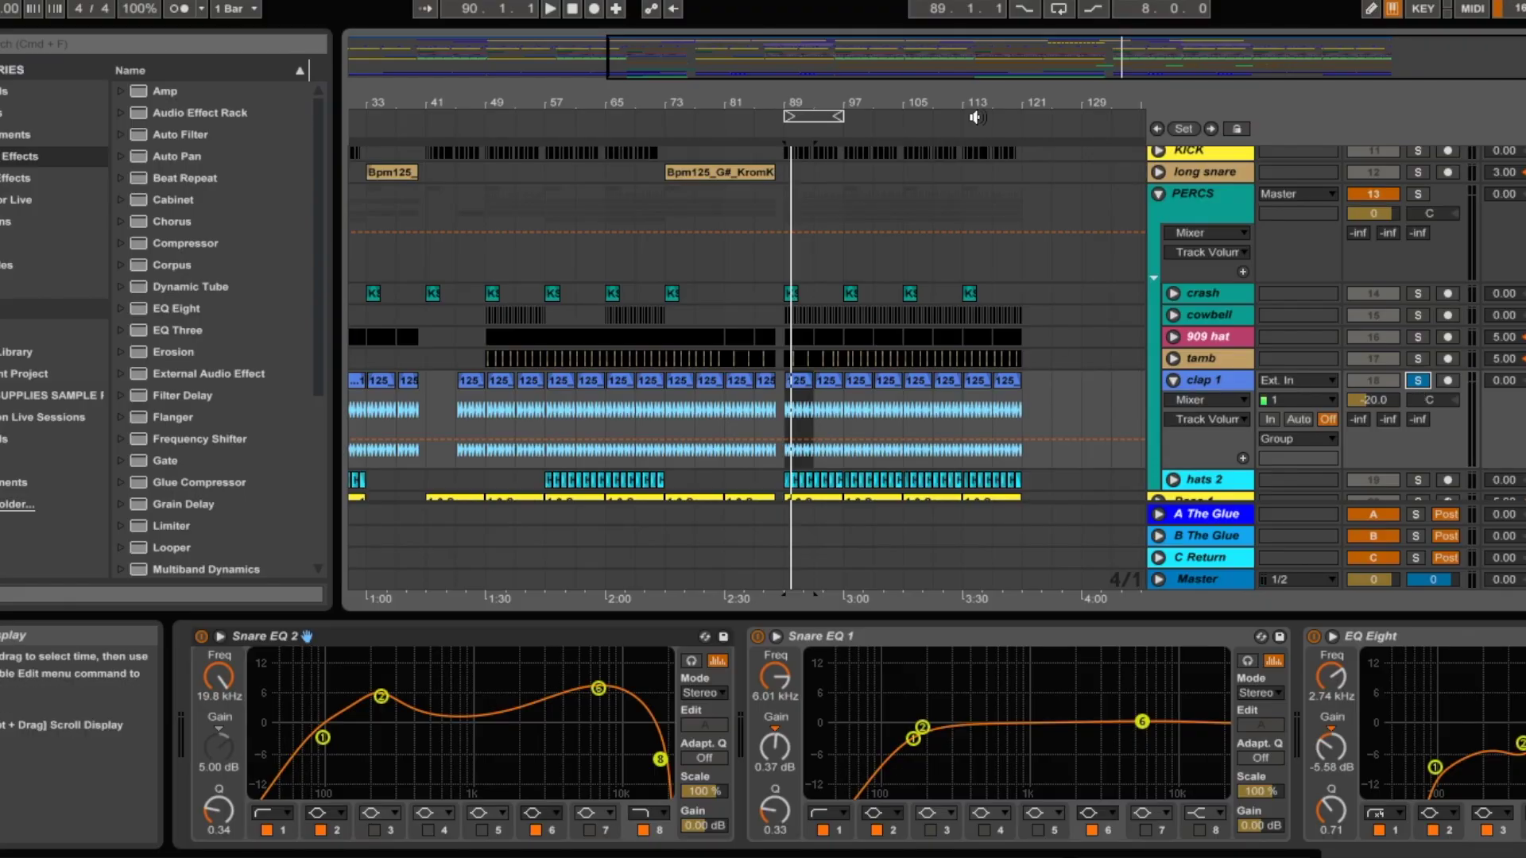
# Take the clap 1 track out of solo and fold it
pyautogui.moveTo(976, 117); pyautogui.dragTo(976, 190)
pyautogui.moveTo(1061, 99); pyautogui.dragTo(1141, 114)
pyautogui.click(1418, 381)
pyautogui.click(1173, 381)
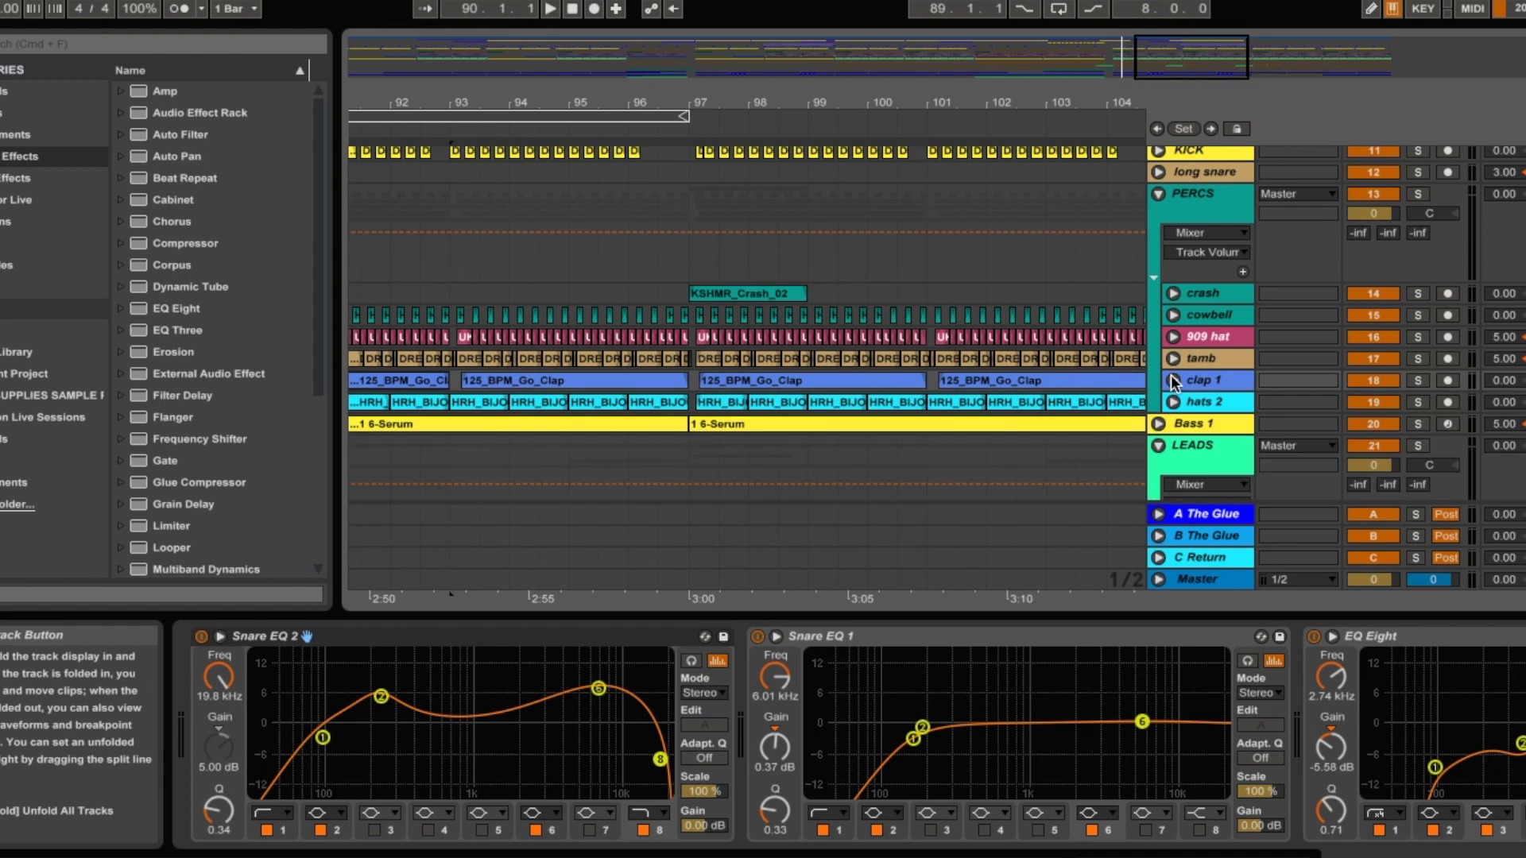
# Unfold the tamb track, play from bar 89 and solo the tamb and 909 hat tracks during playback
pyautogui.click(1173, 358)
pyautogui.press('-')
pyautogui.press('-')
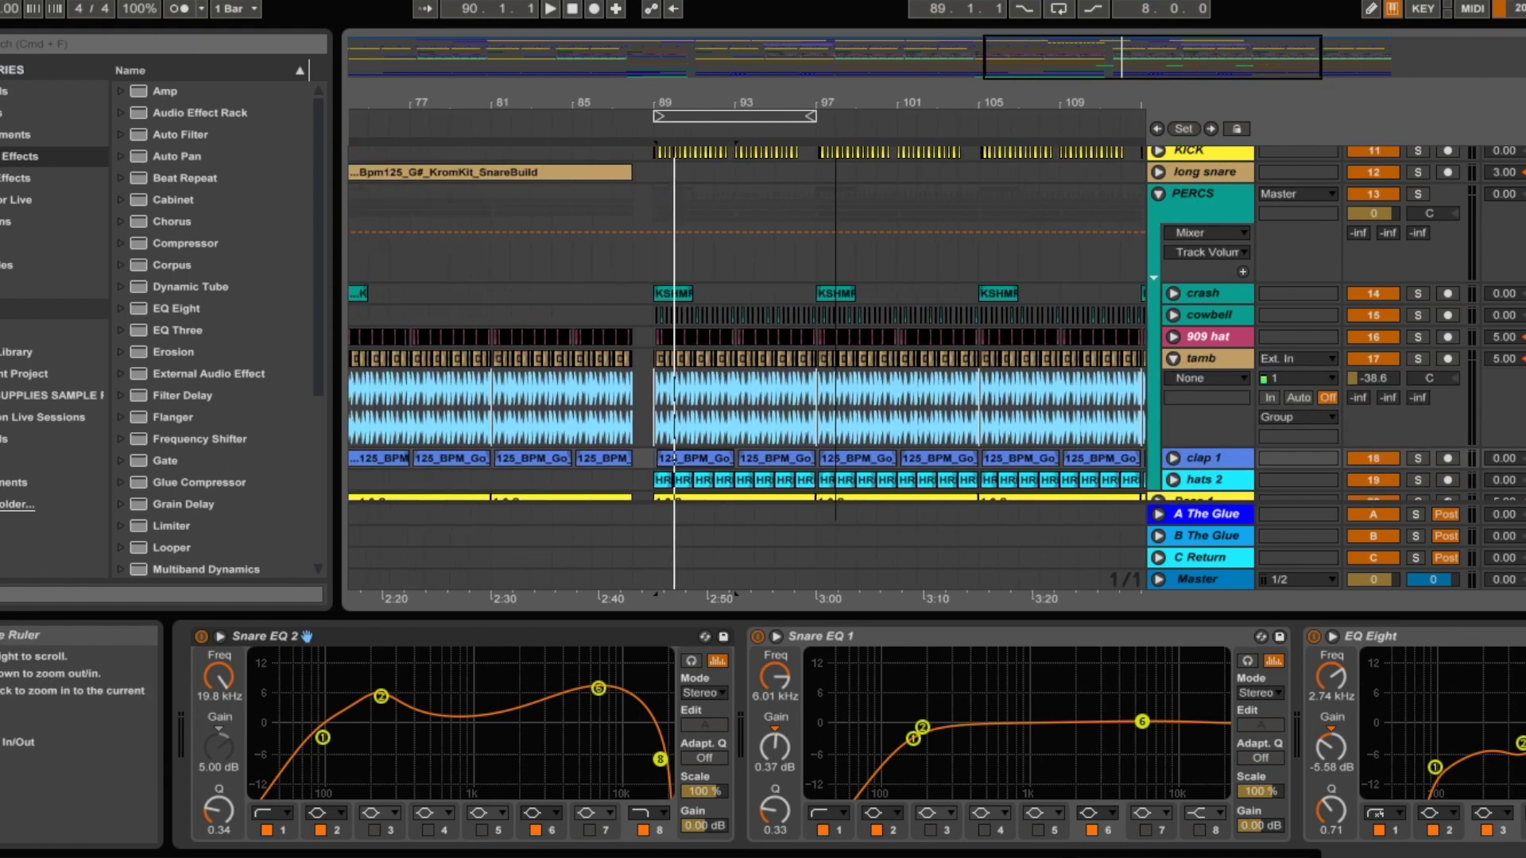
pyautogui.click(733, 385)
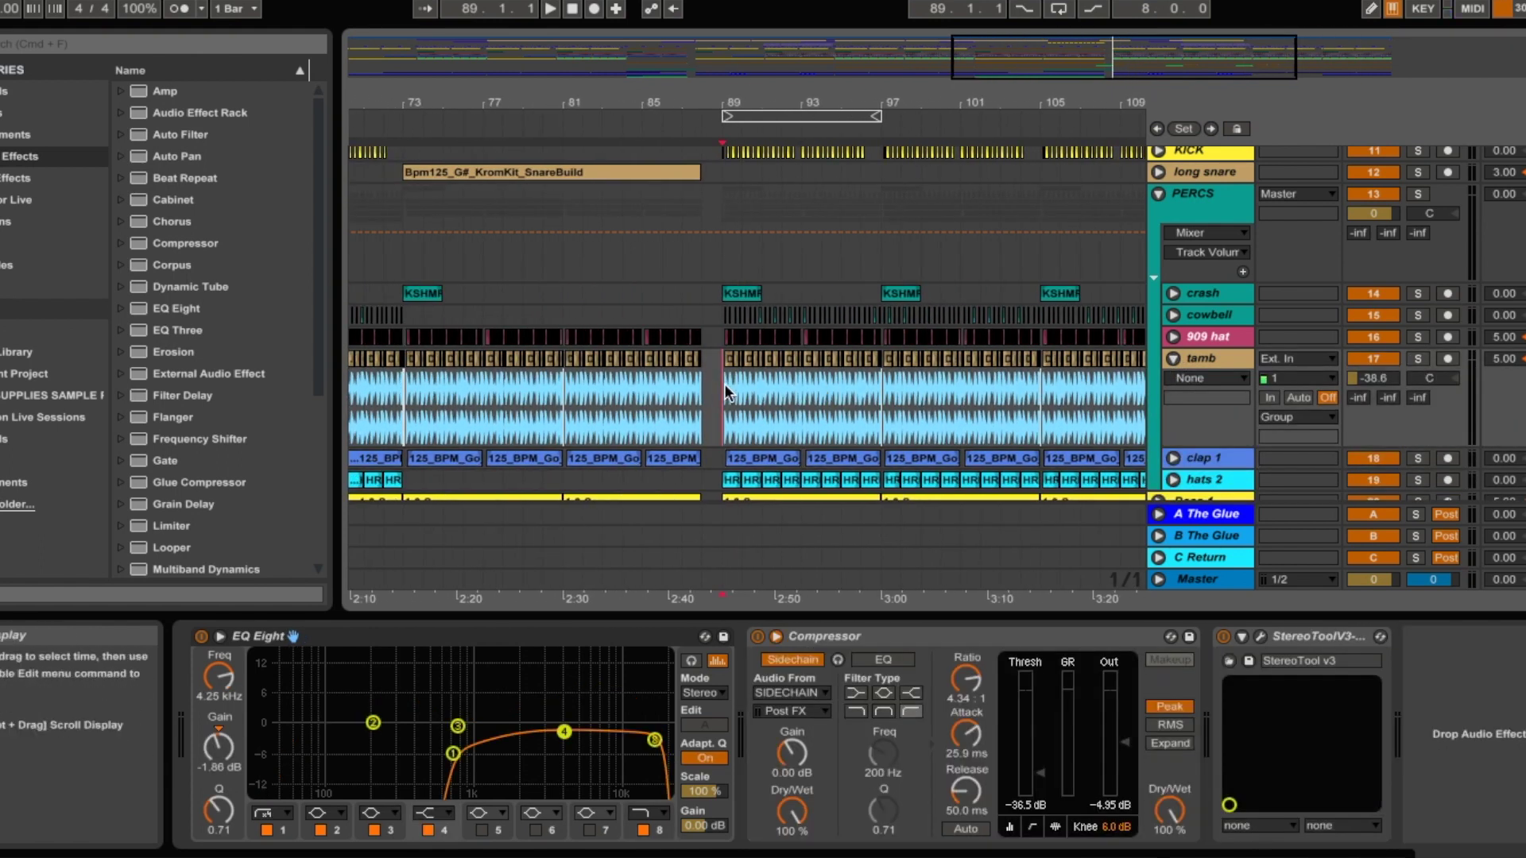
pyautogui.press('space')
pyautogui.click(1420, 360)
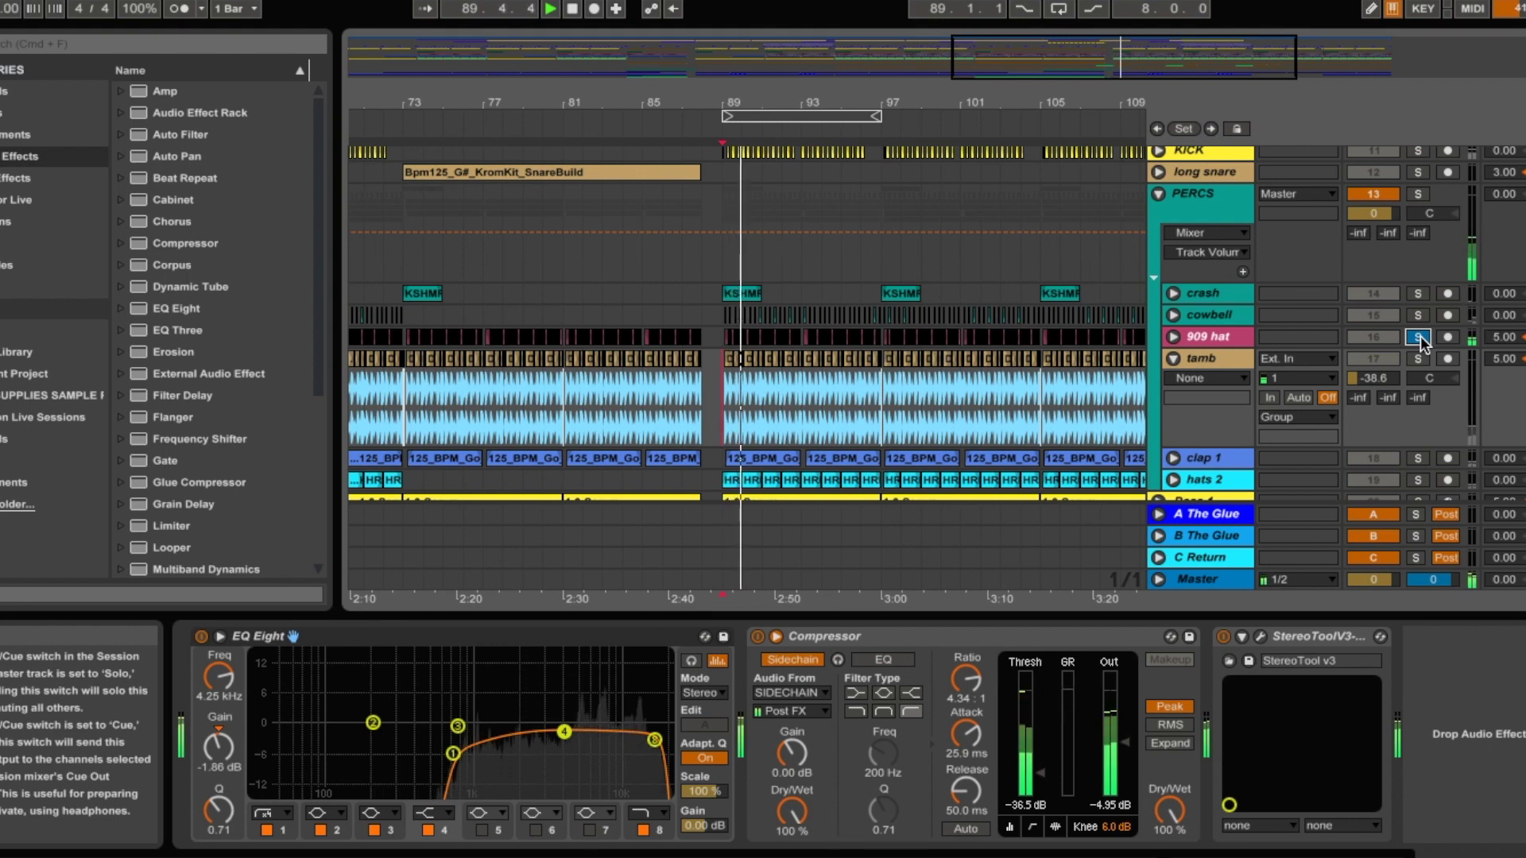
pyautogui.press('space')
# Unfold the cowbell track and audition it soloed from bar 89, ending with the cowbell and tamb tracks folded and unsoloed
pyautogui.click(1418, 317)
pyautogui.click(1174, 316)
pyautogui.press('space')
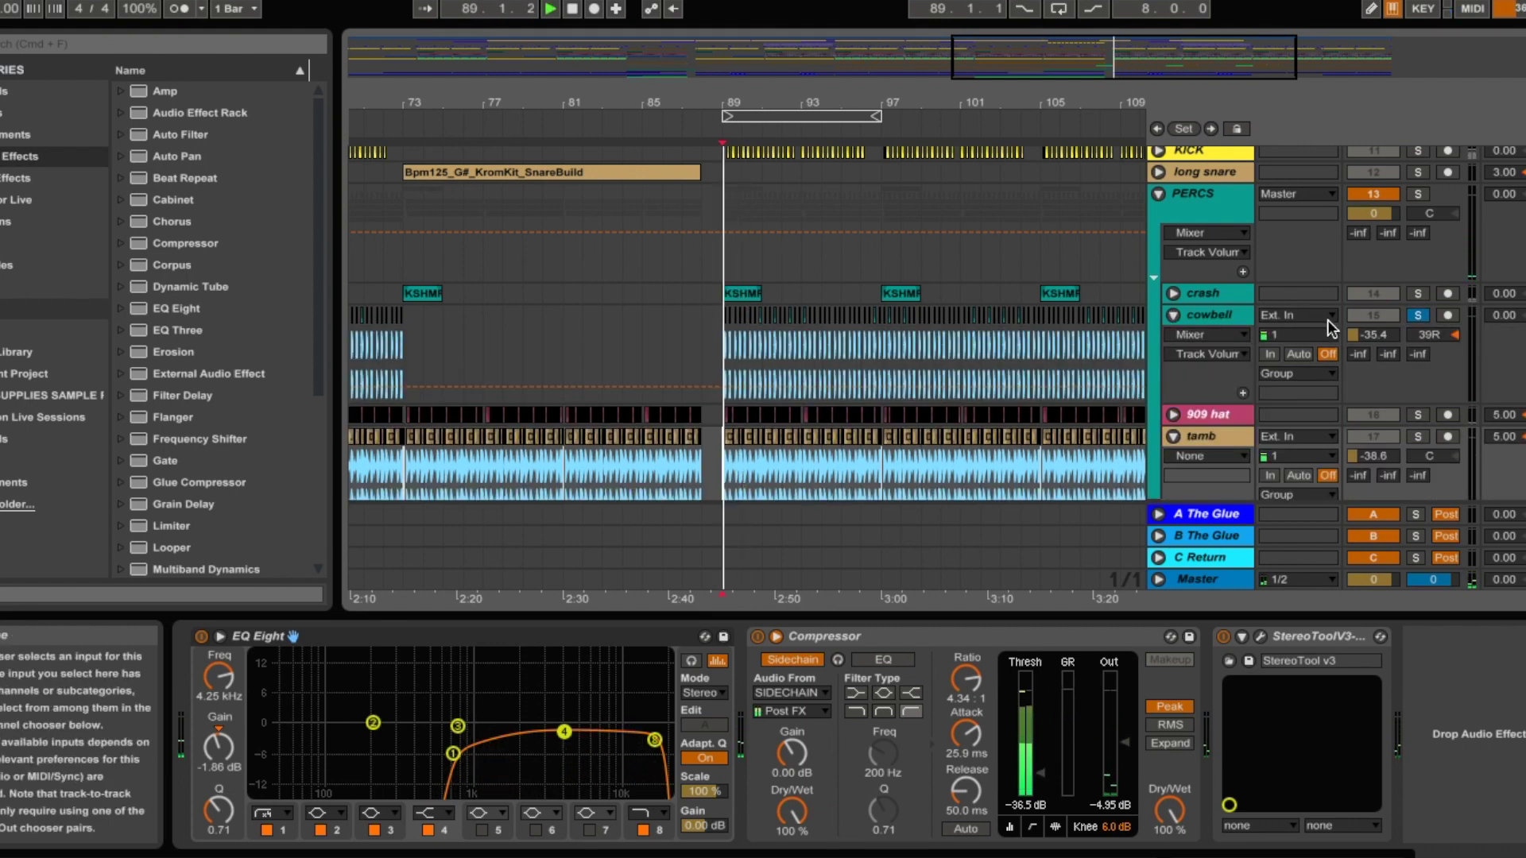
pyautogui.click(1420, 315)
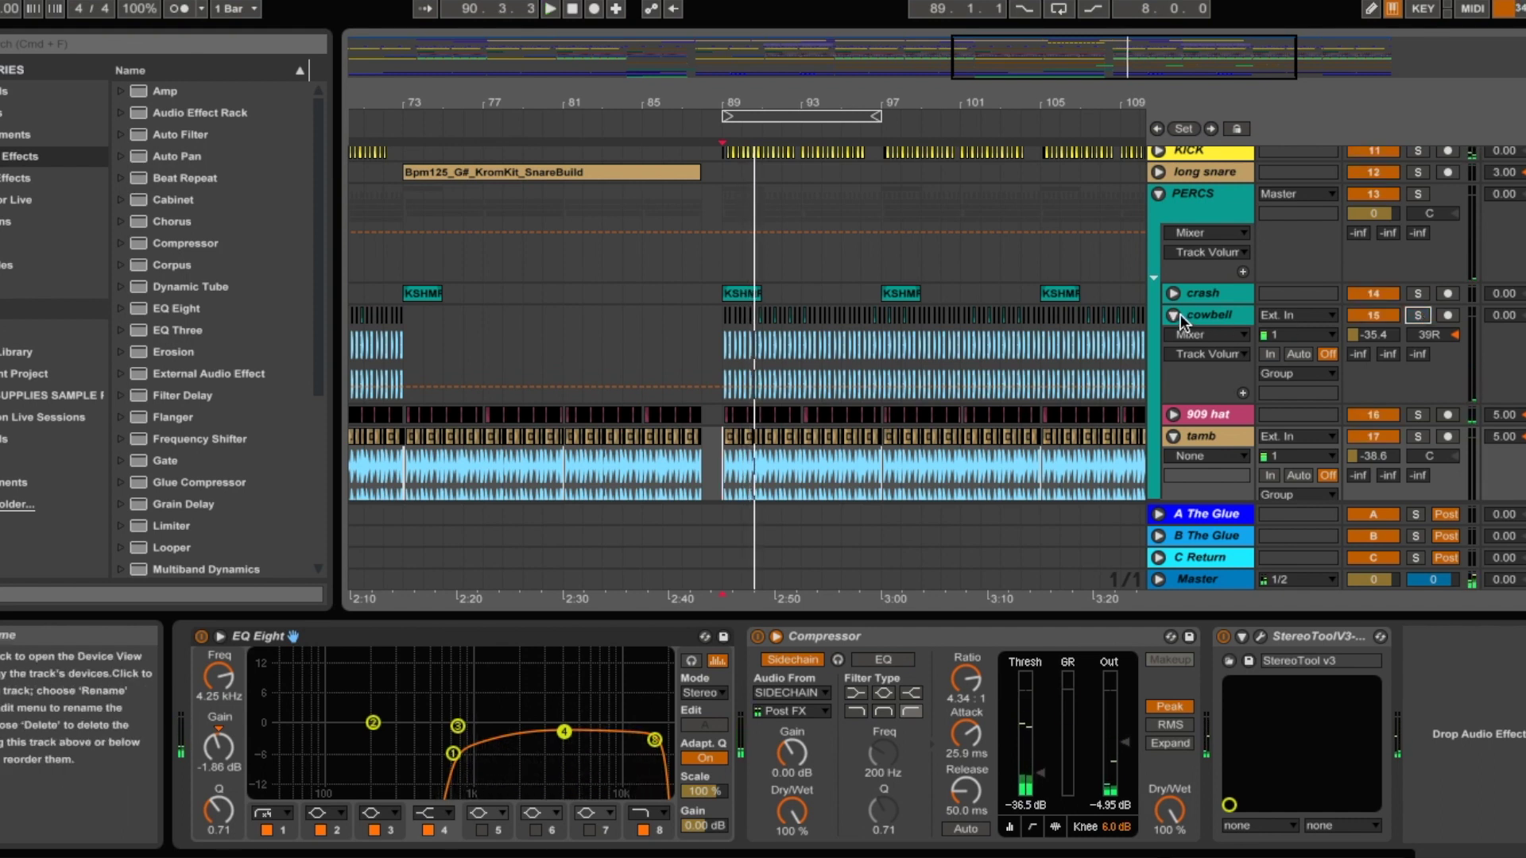
pyautogui.click(1174, 315)
pyautogui.click(1173, 358)
# Unfold the crash track and audition its clip at bar 89 in solo, ending with the track unsoloed and folded
pyautogui.click(1174, 293)
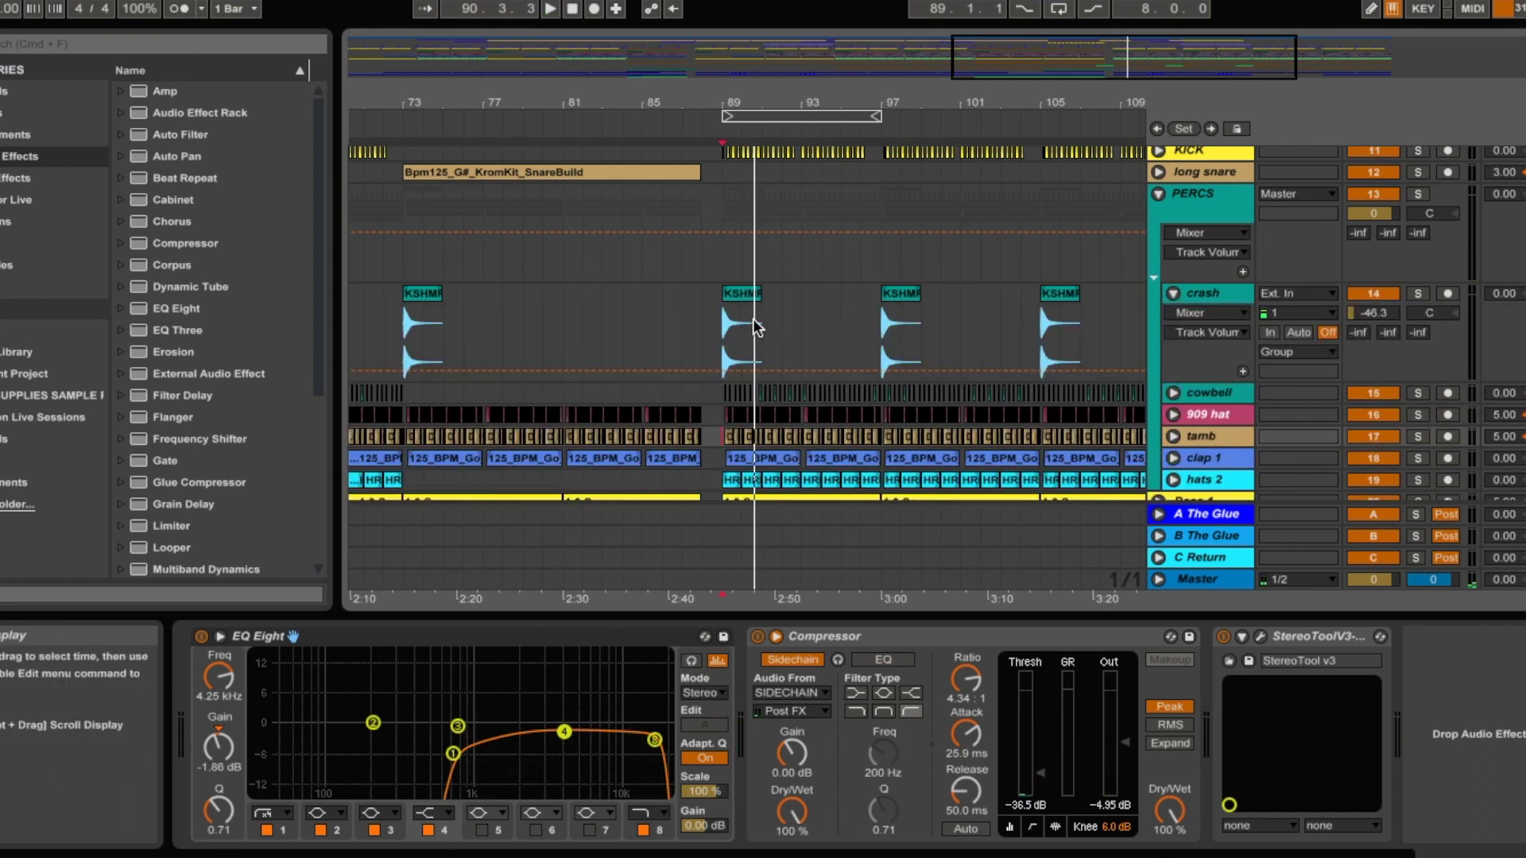
pyautogui.click(739, 293)
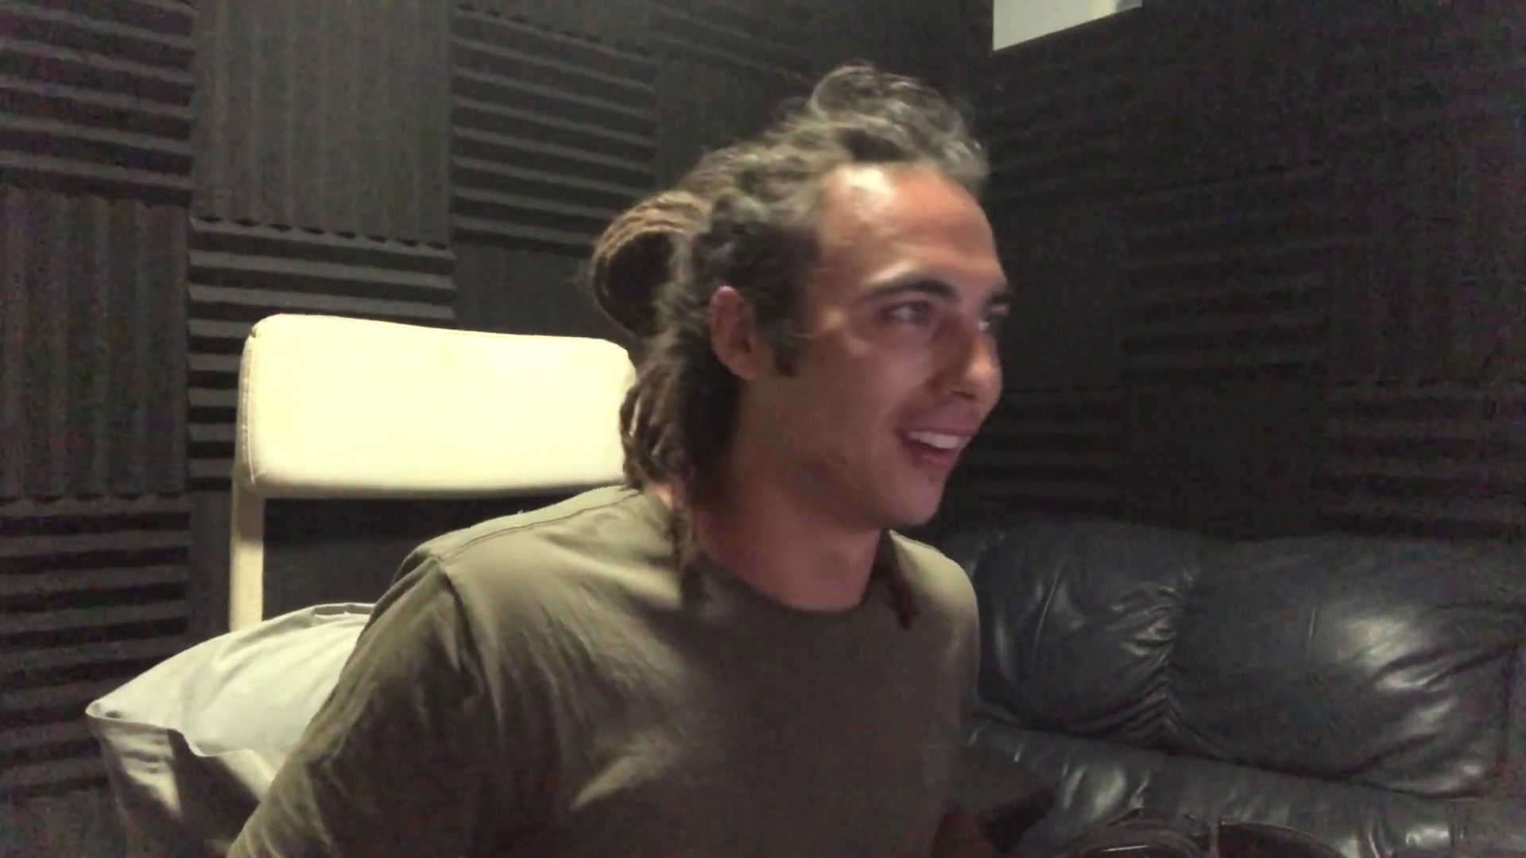
pyautogui.click(1417, 295)
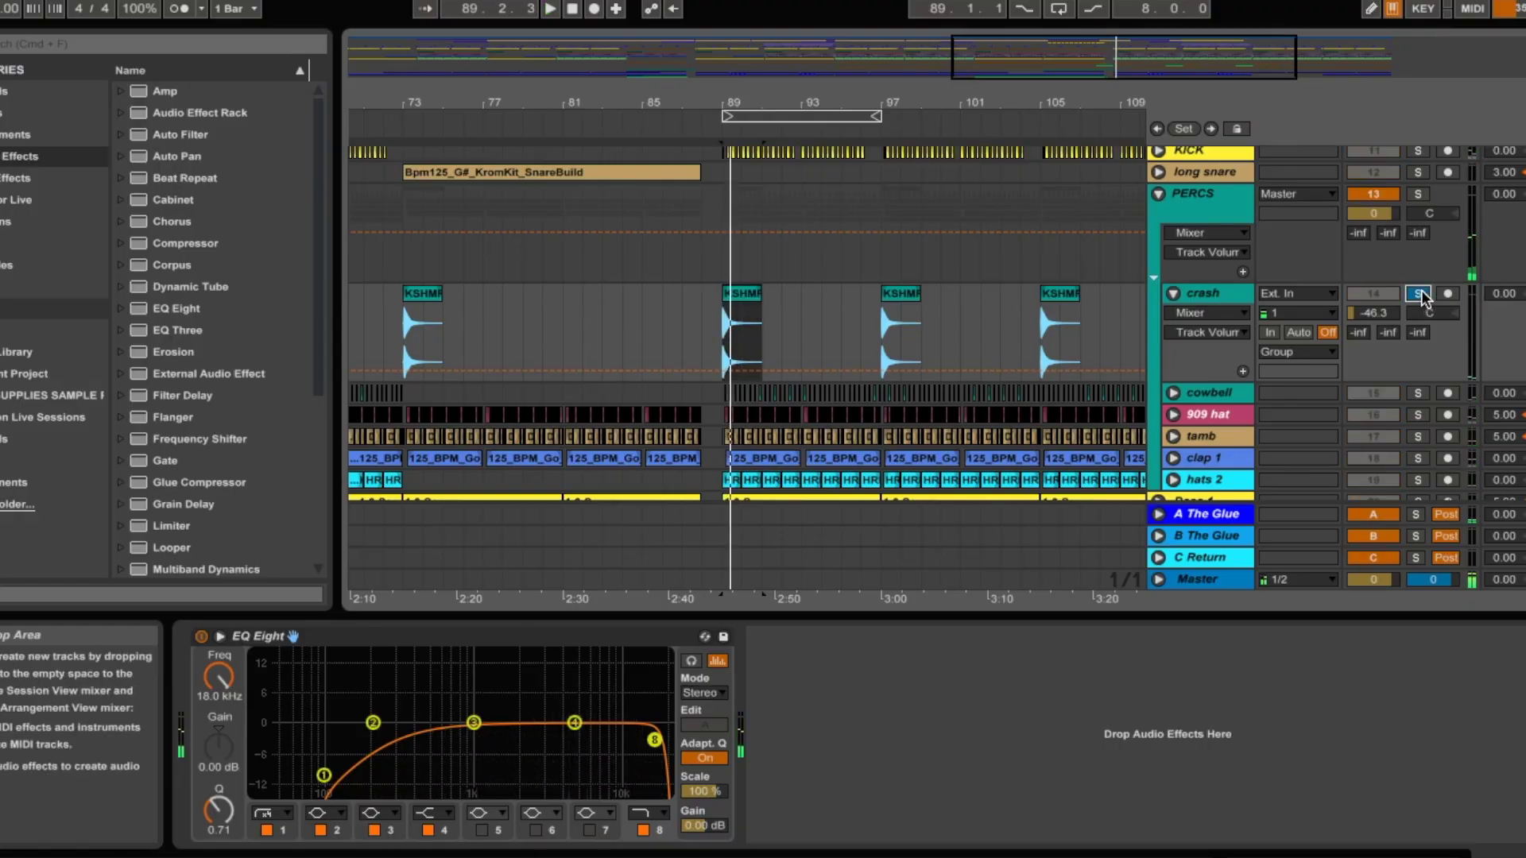
pyautogui.click(1417, 294)
pyautogui.click(1173, 293)
# Unfold the hats 2 track and audition it from its clip at bar 89 with solo switched on and off again
pyautogui.scroll(-3, 1157, 317)
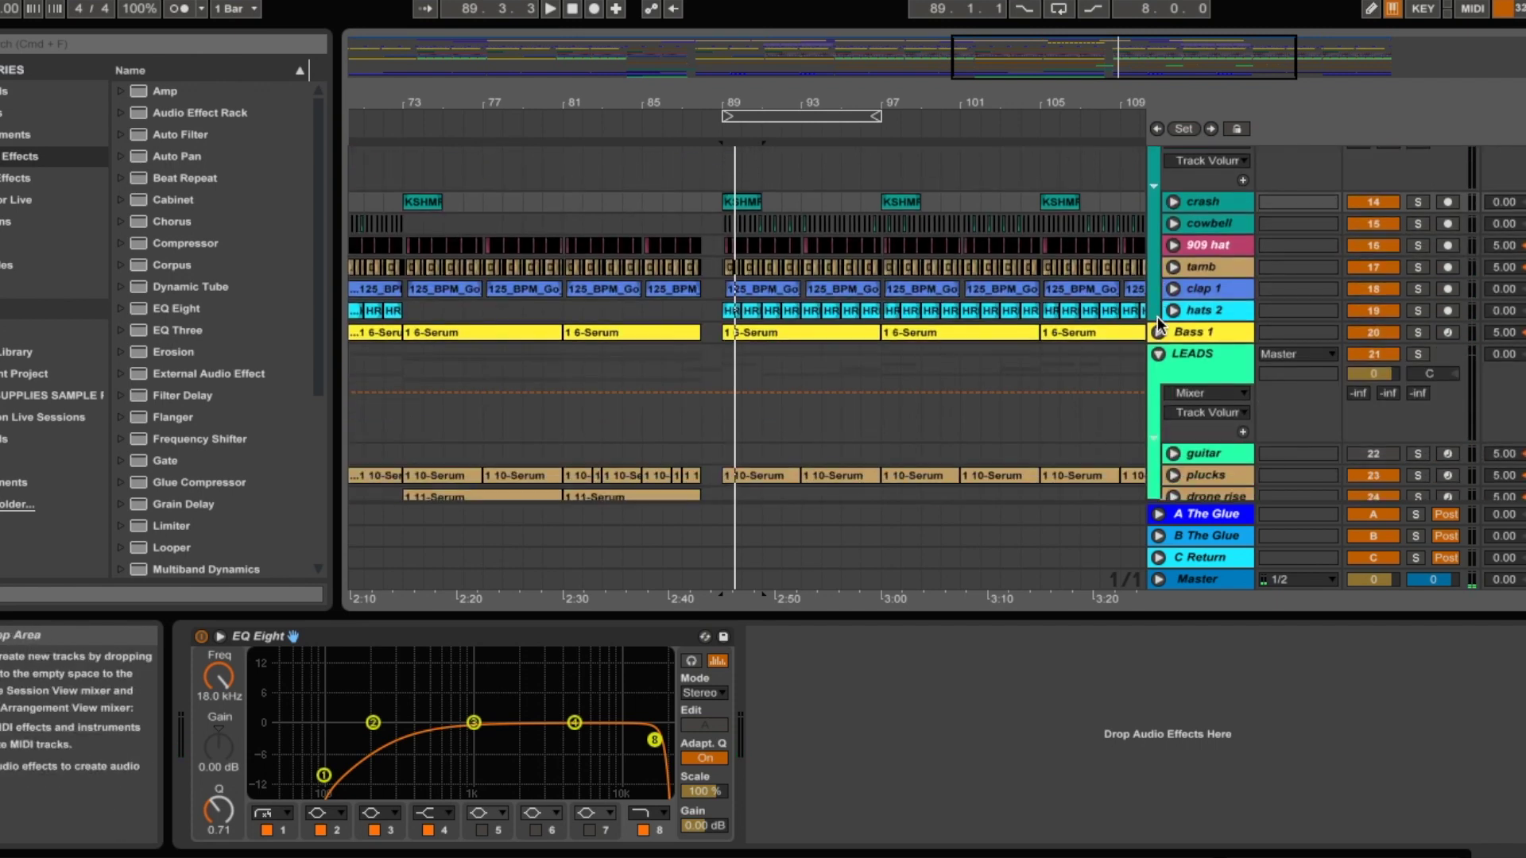
pyautogui.click(1172, 311)
pyautogui.click(731, 313)
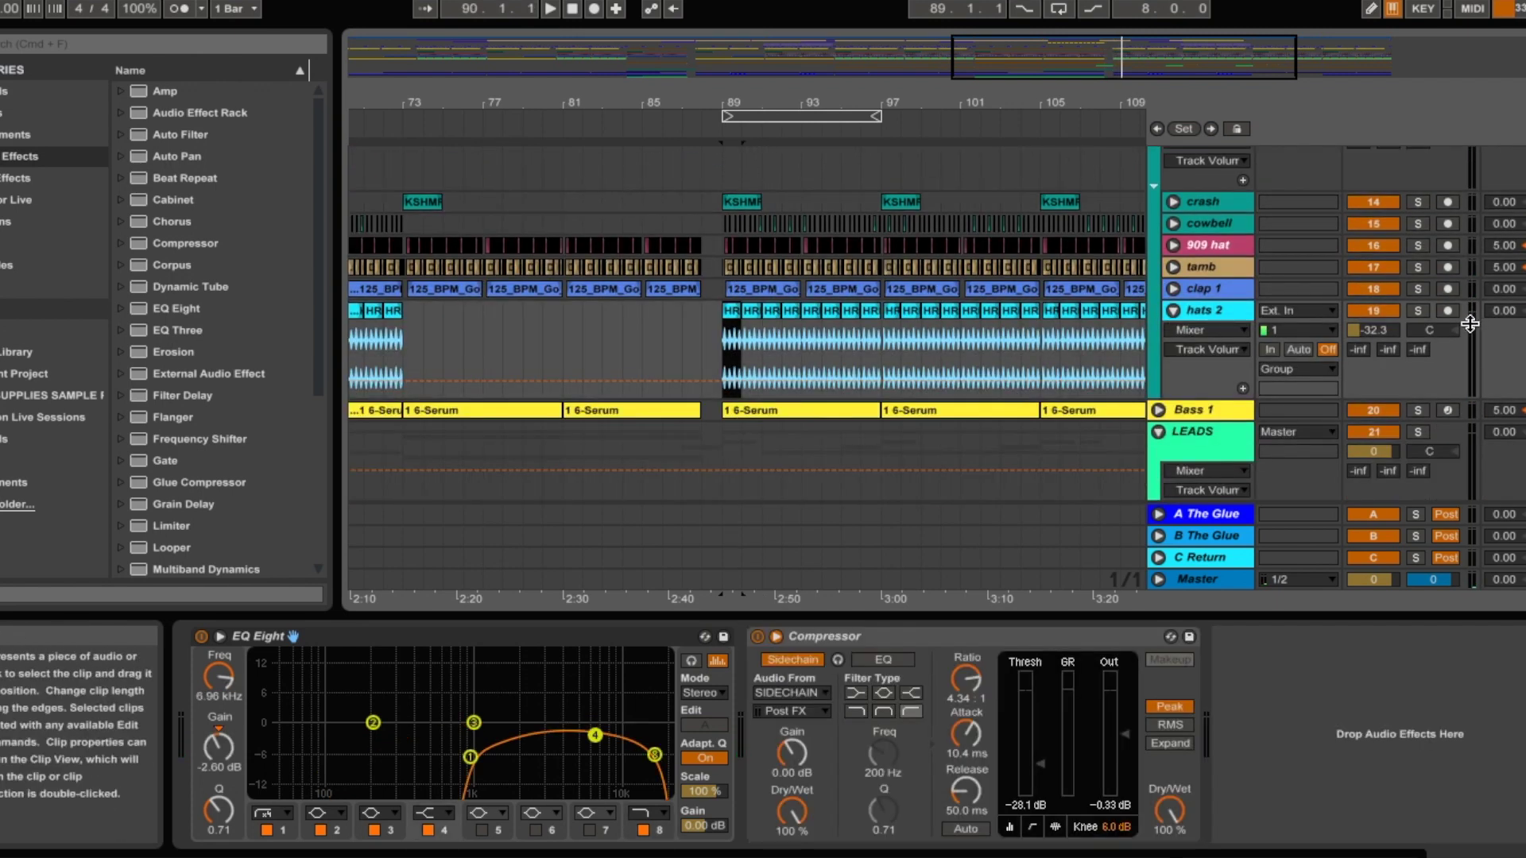
pyautogui.click(1418, 311)
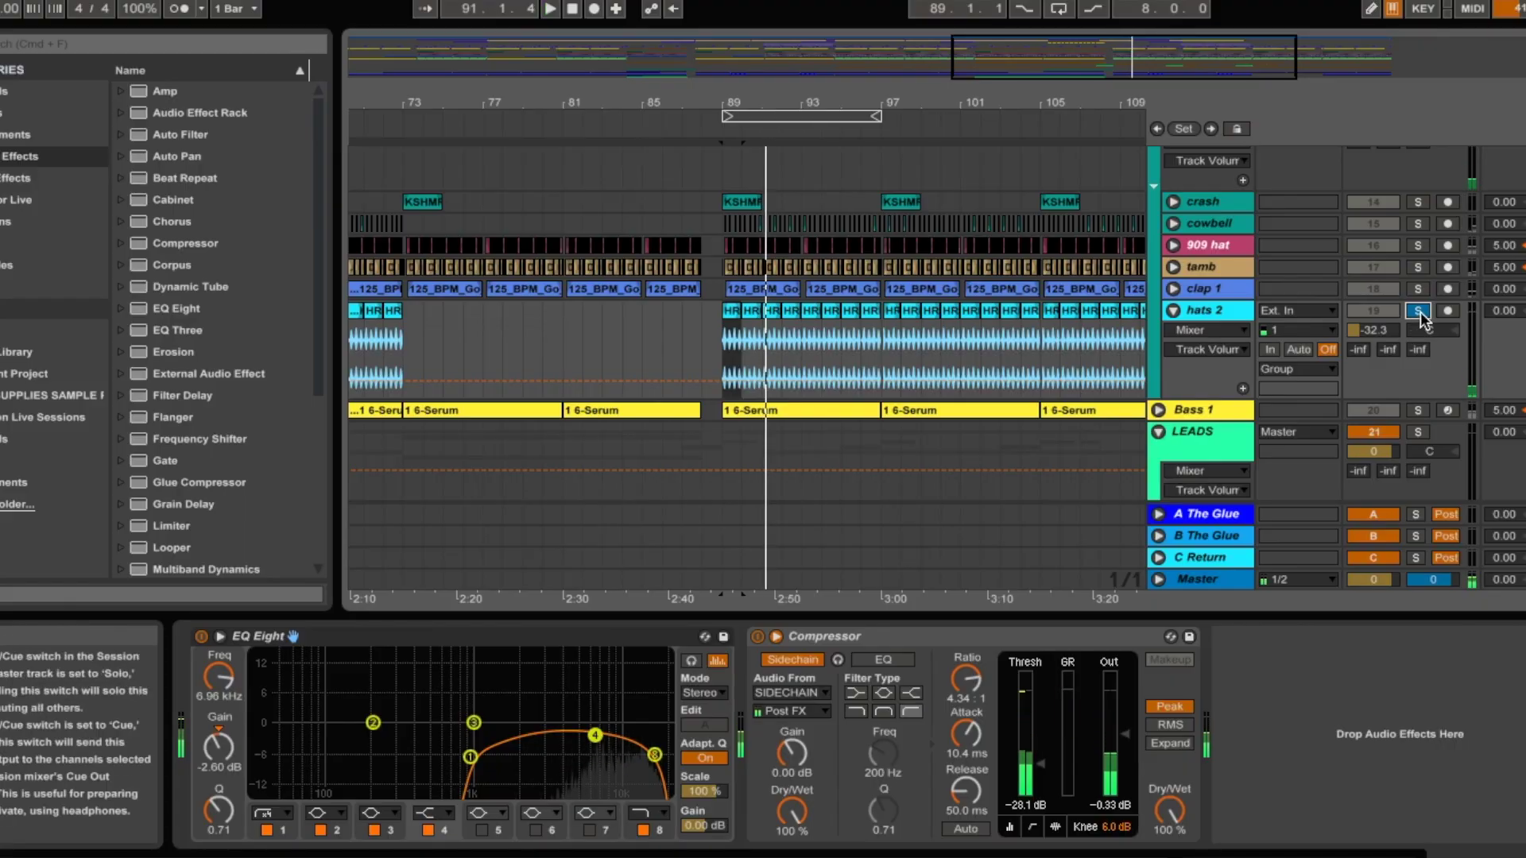
pyautogui.click(1419, 312)
# Audition the whole PERCS group in solo from bar 89, and fold the hats 2 track and the group
pyautogui.scroll(3, 1358, 283)
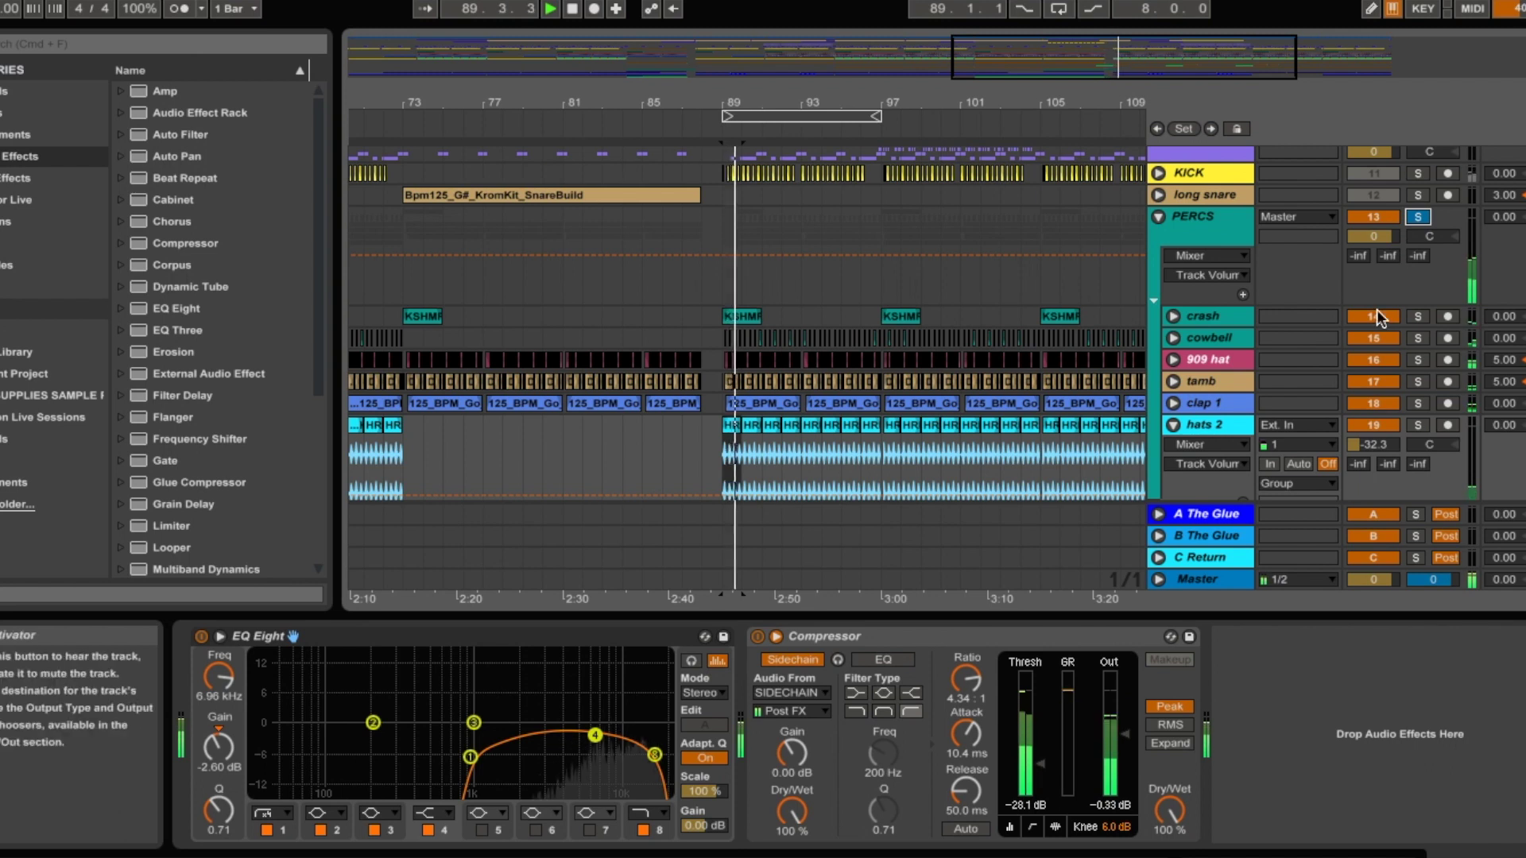
pyautogui.scroll(-6, 1181, 313)
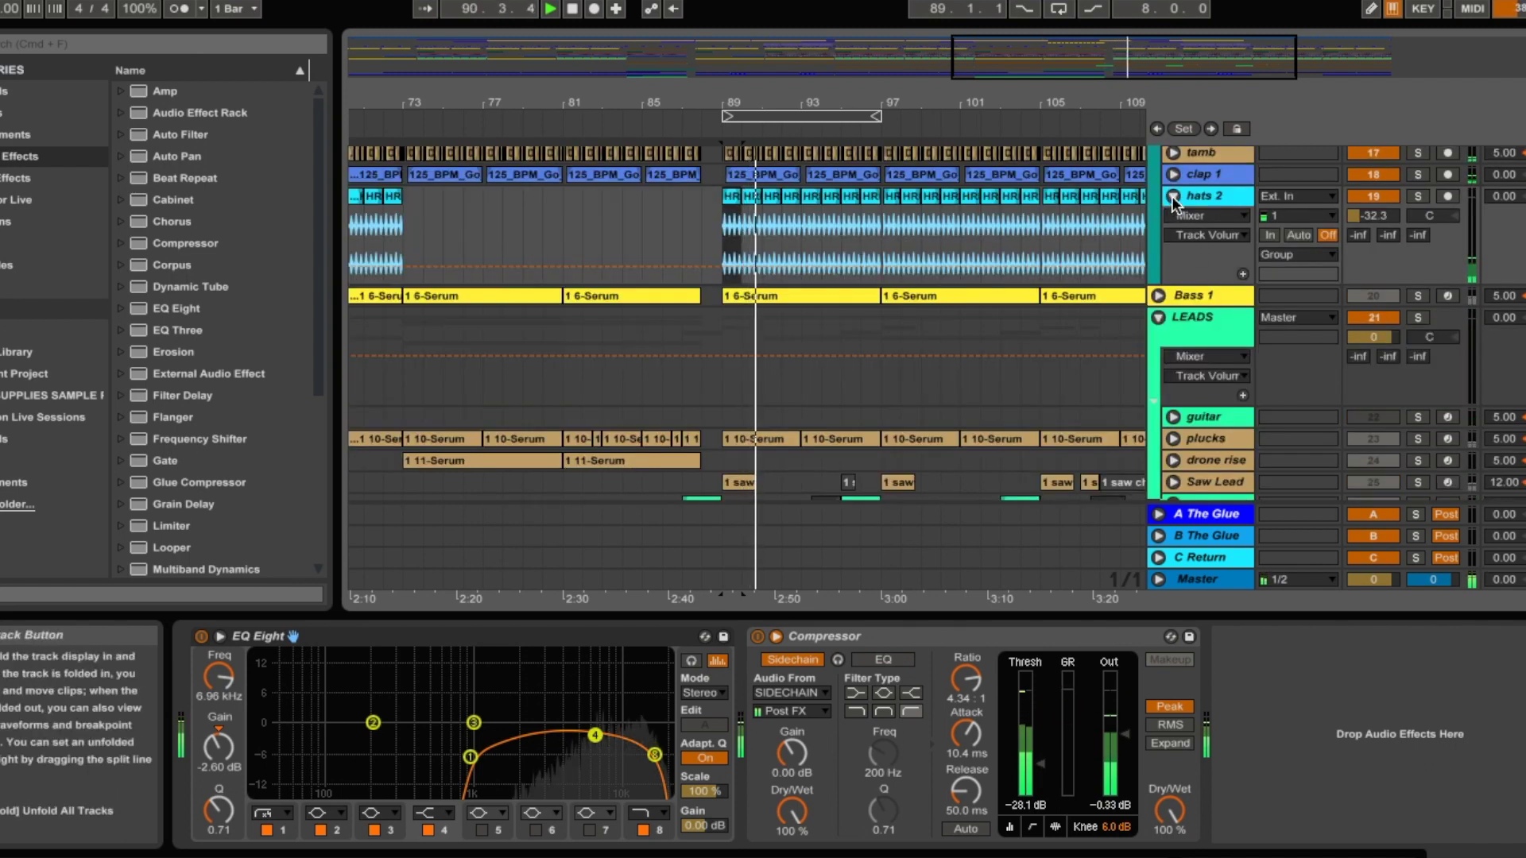
pyautogui.scroll(-2, 1172, 197)
pyautogui.scroll(9, 1172, 197)
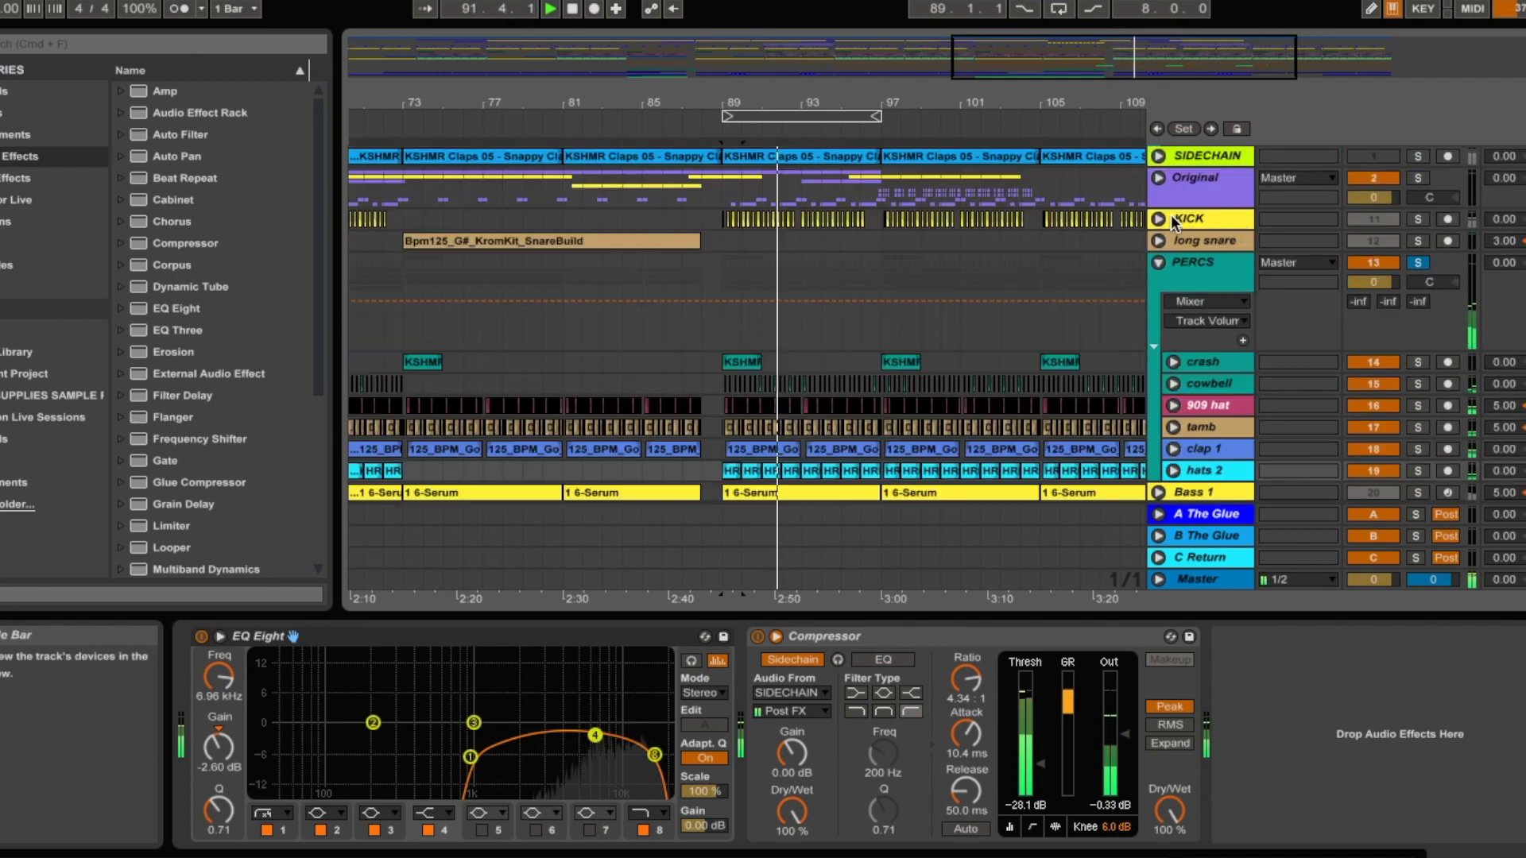
pyautogui.click(1158, 264)
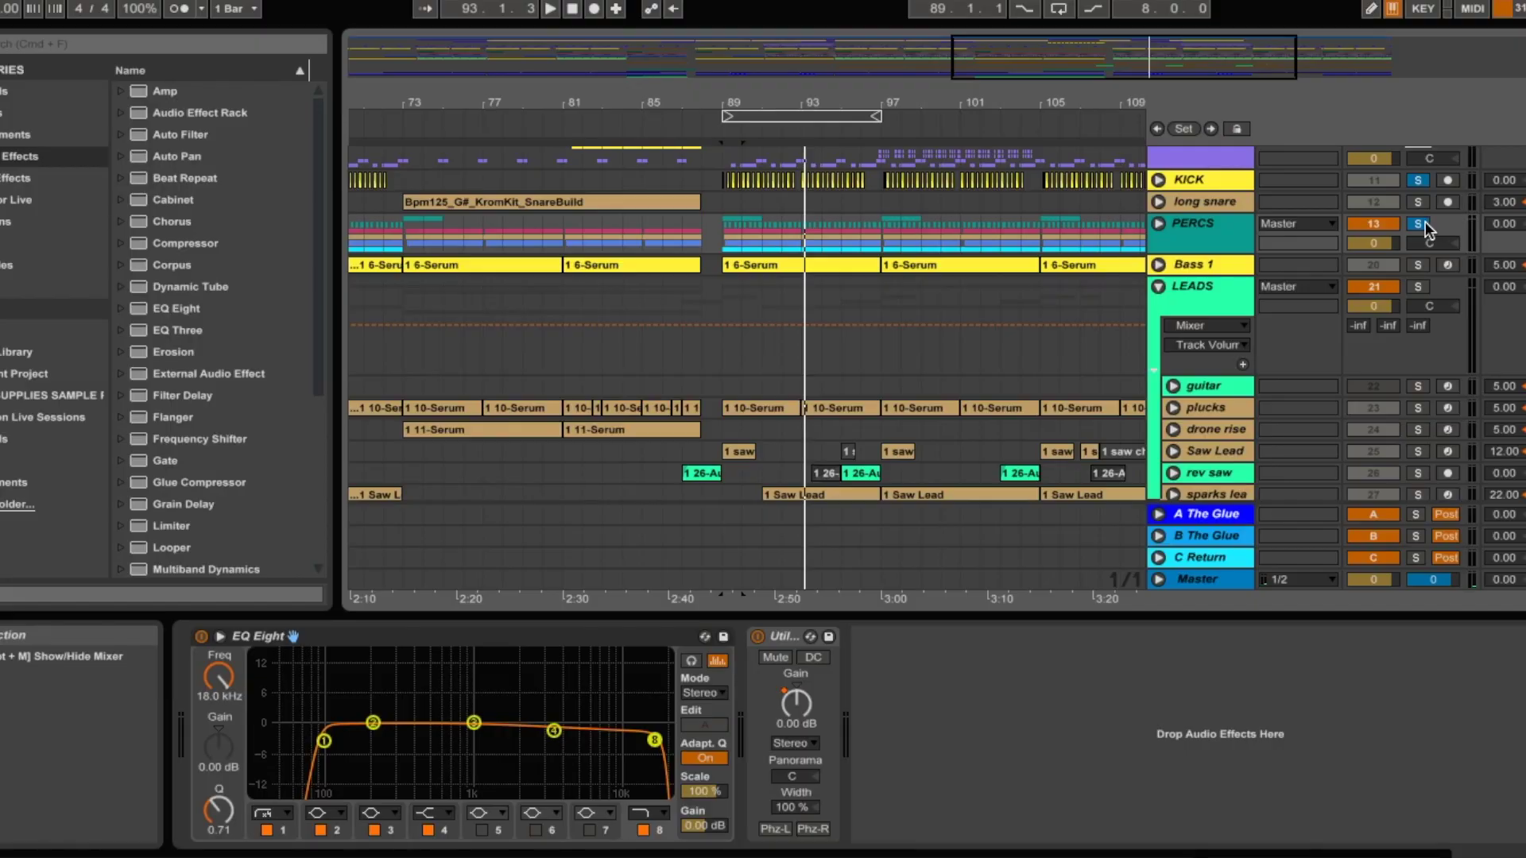
# Unfold the Bass 1 track, open its Serum instrument to examine the oscillator and FX settings, and close it
pyautogui.click(1194, 263)
pyautogui.moveTo(1328, 855)
pyautogui.mouseDown()
pyautogui.moveTo(1399, 855)
pyautogui.moveTo(1328, 855)
pyautogui.mouseUp()
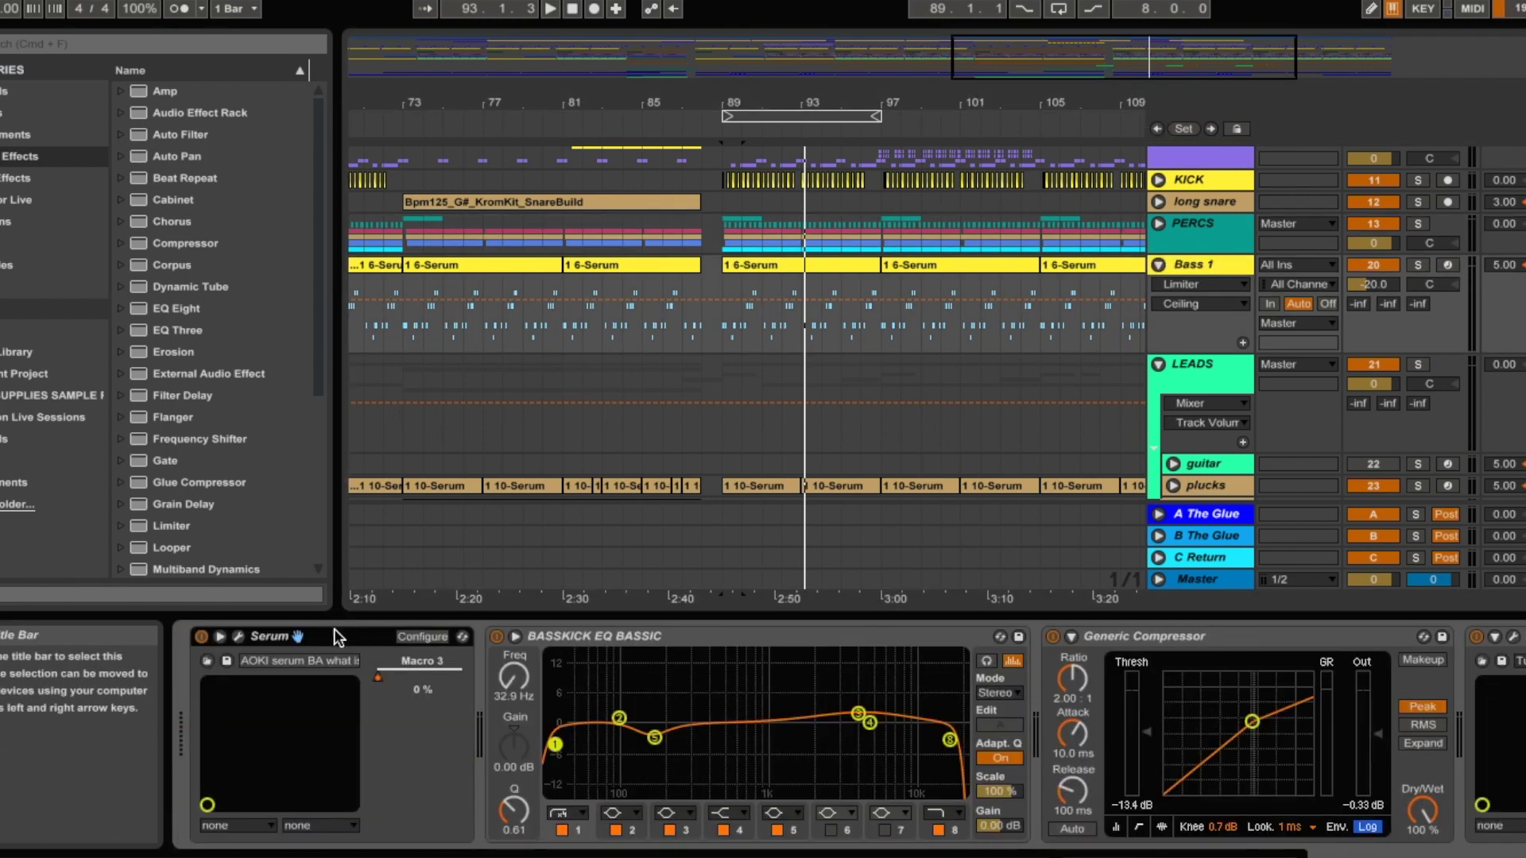
pyautogui.click(236, 636)
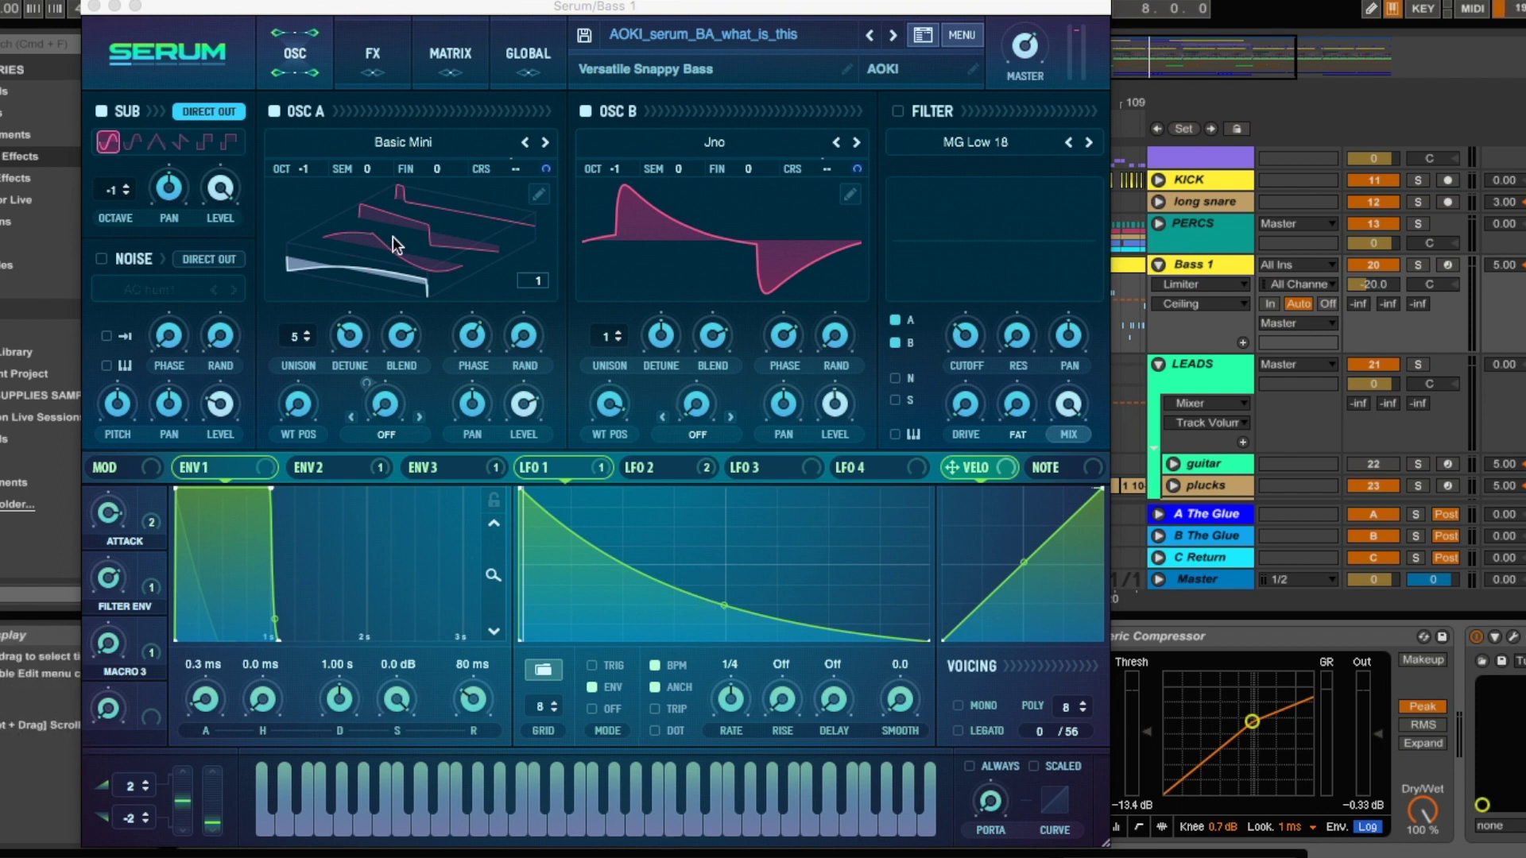
pyautogui.click(377, 59)
pyautogui.click(376, 60)
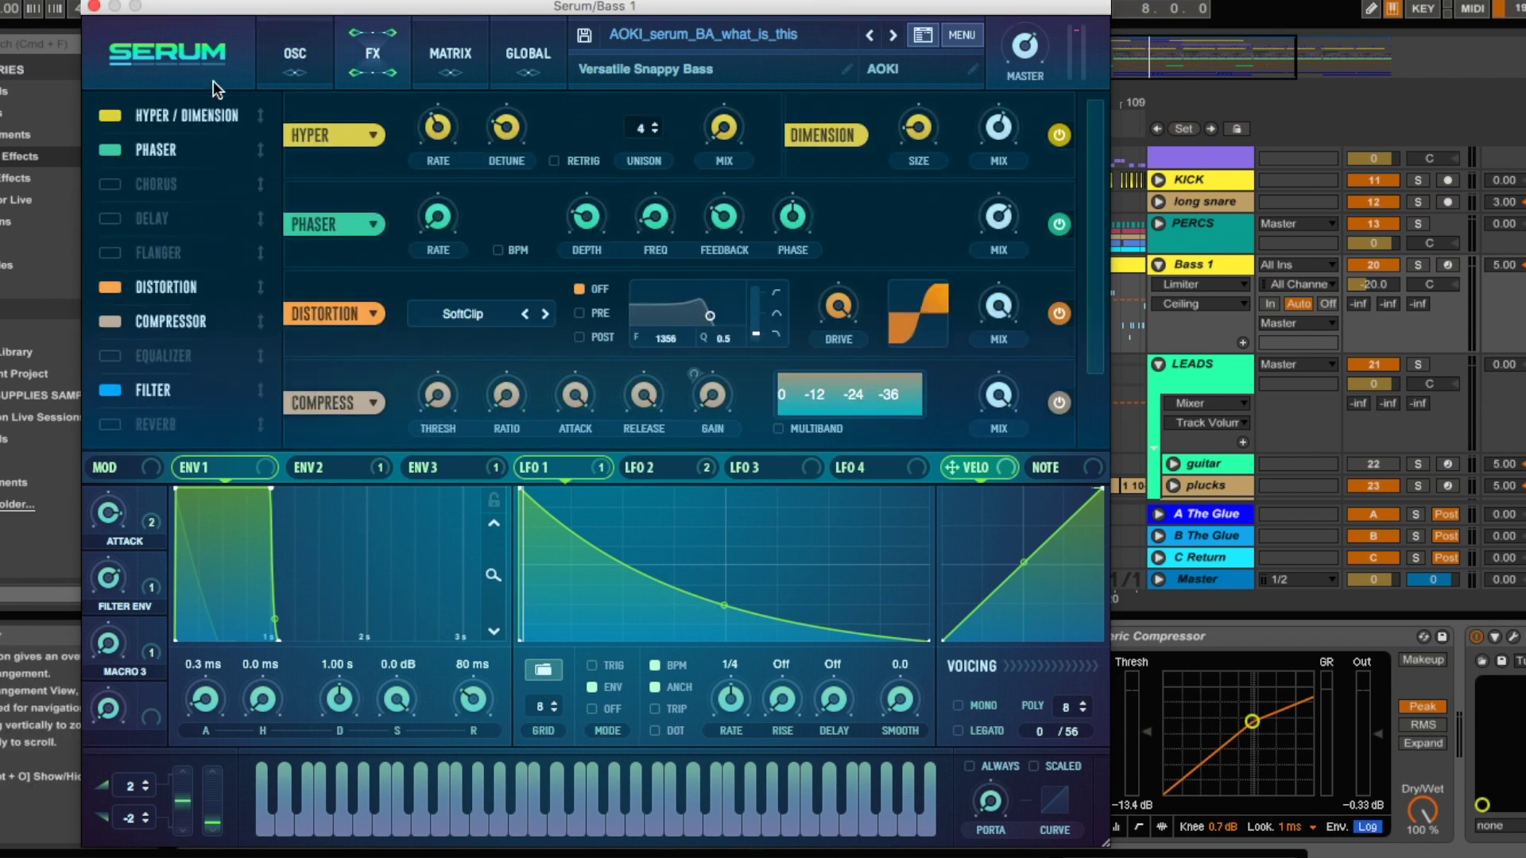
pyautogui.click(92, 6)
# Solo the Bass 1 track and select its Serum clip spanning bars 89 to 97
pyautogui.click(1184, 268)
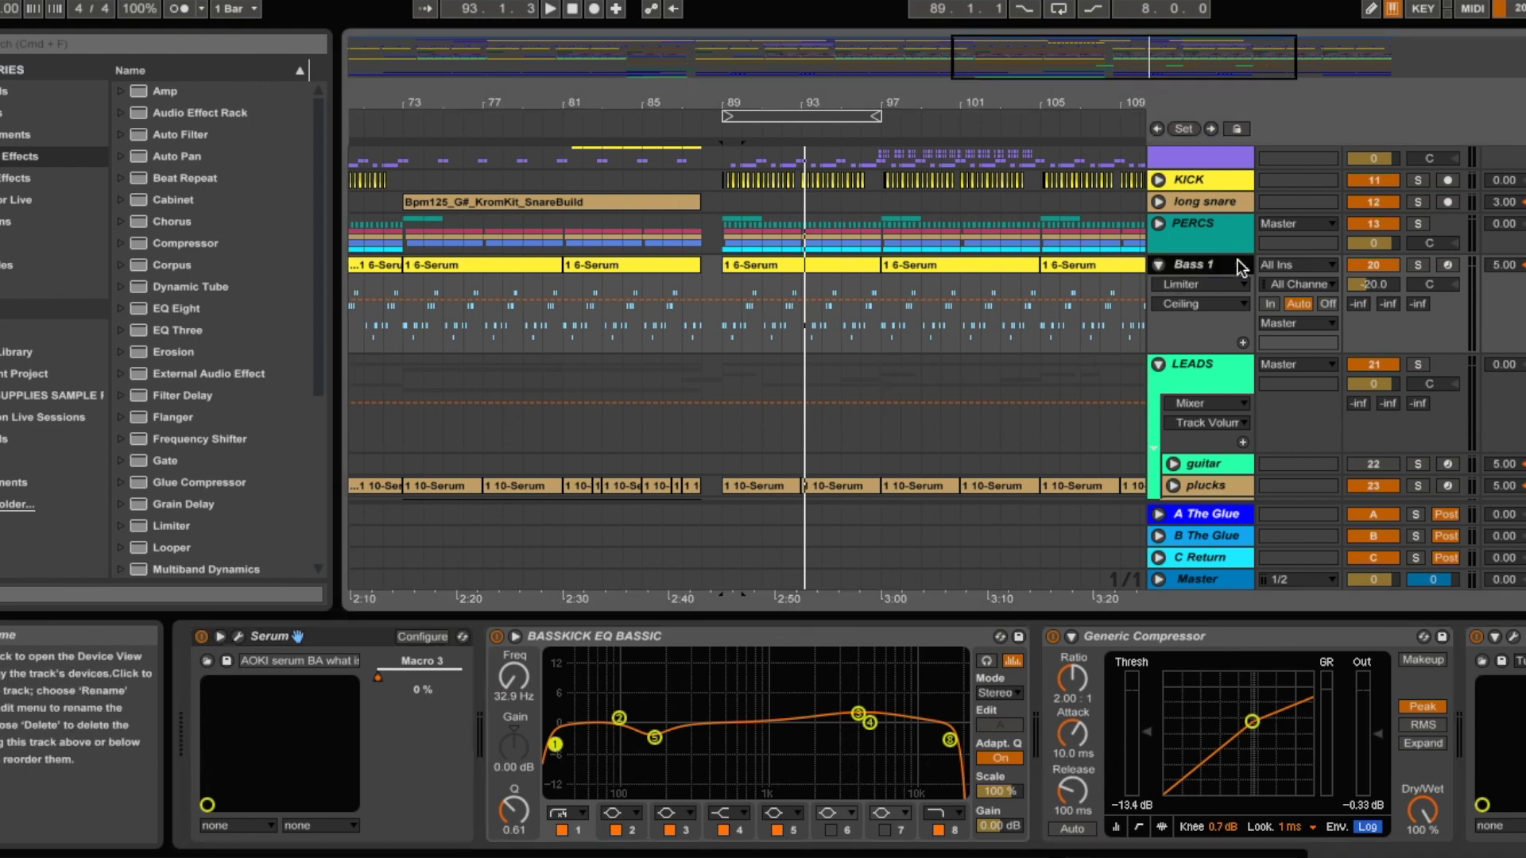
pyautogui.click(1416, 266)
pyautogui.click(771, 266)
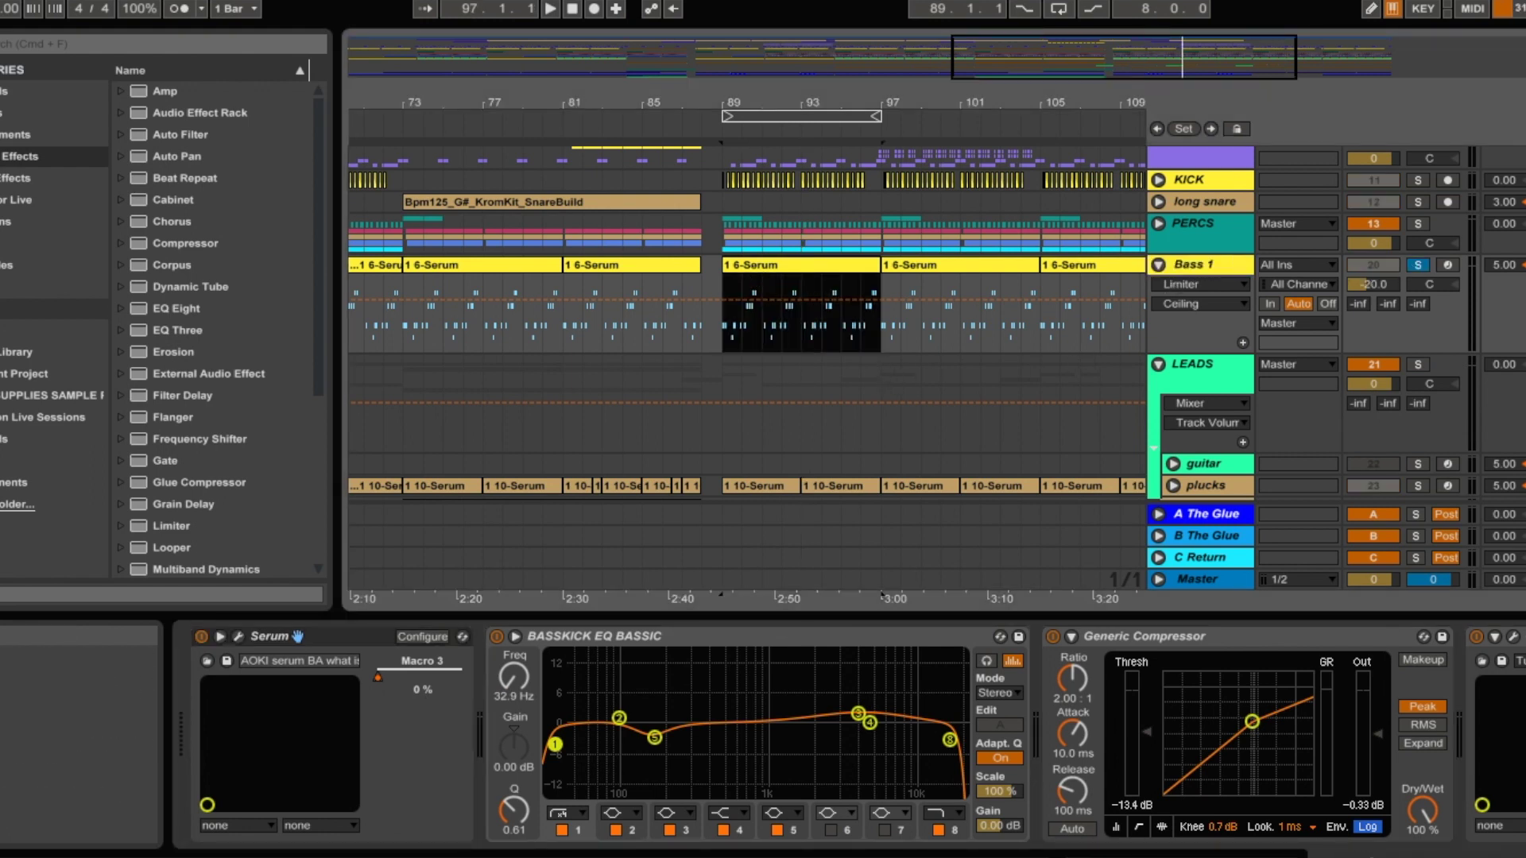
# Examine the CamelCrusher and MaxxBass plug-ins in the Bass 1 effects chain, closing each window after viewing
pyautogui.hscroll(8, 942, 716)
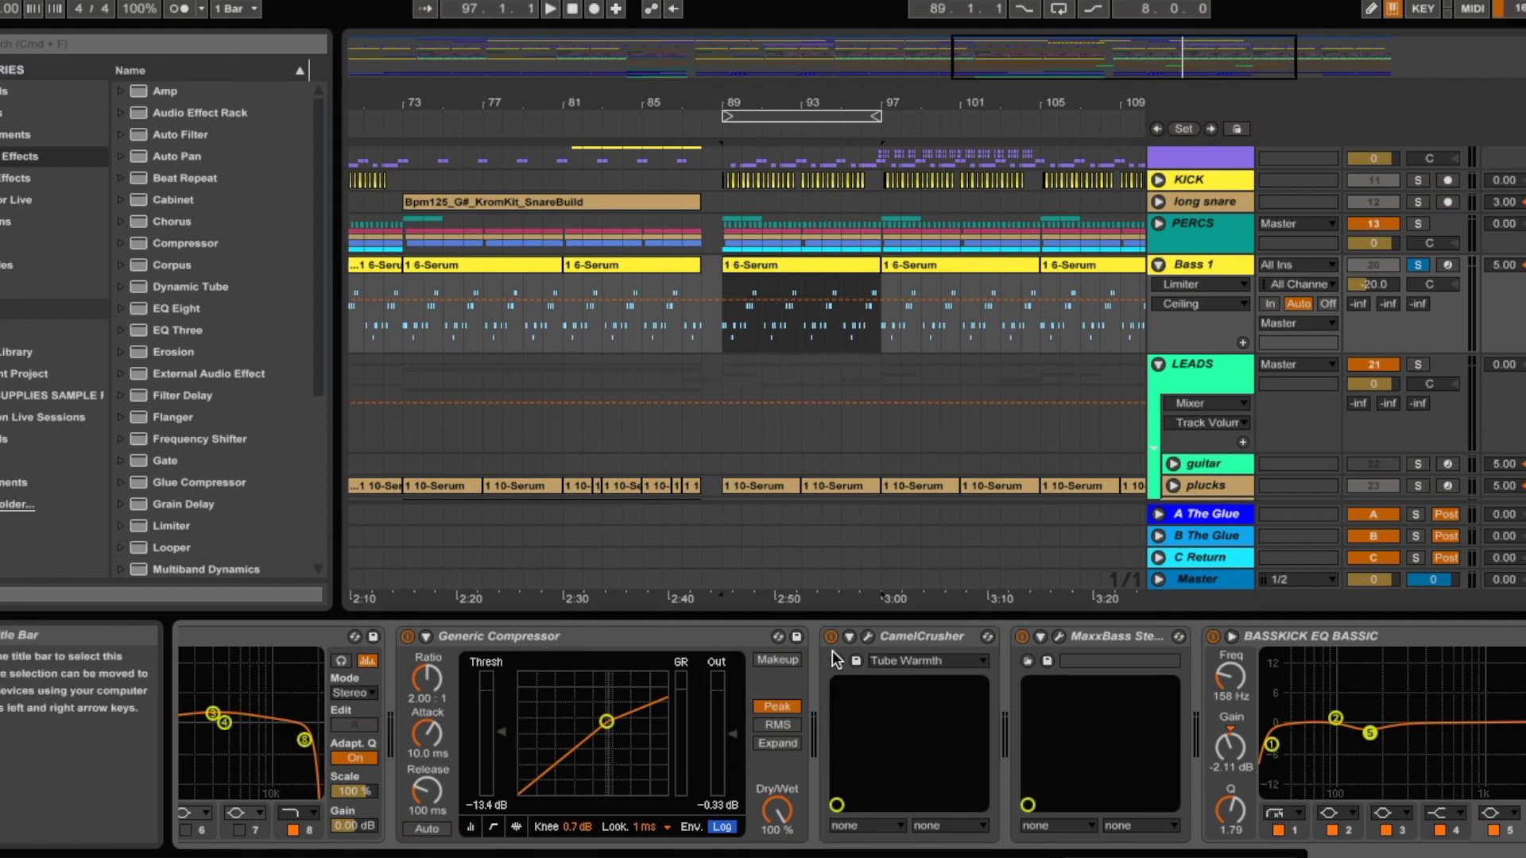
pyautogui.click(869, 639)
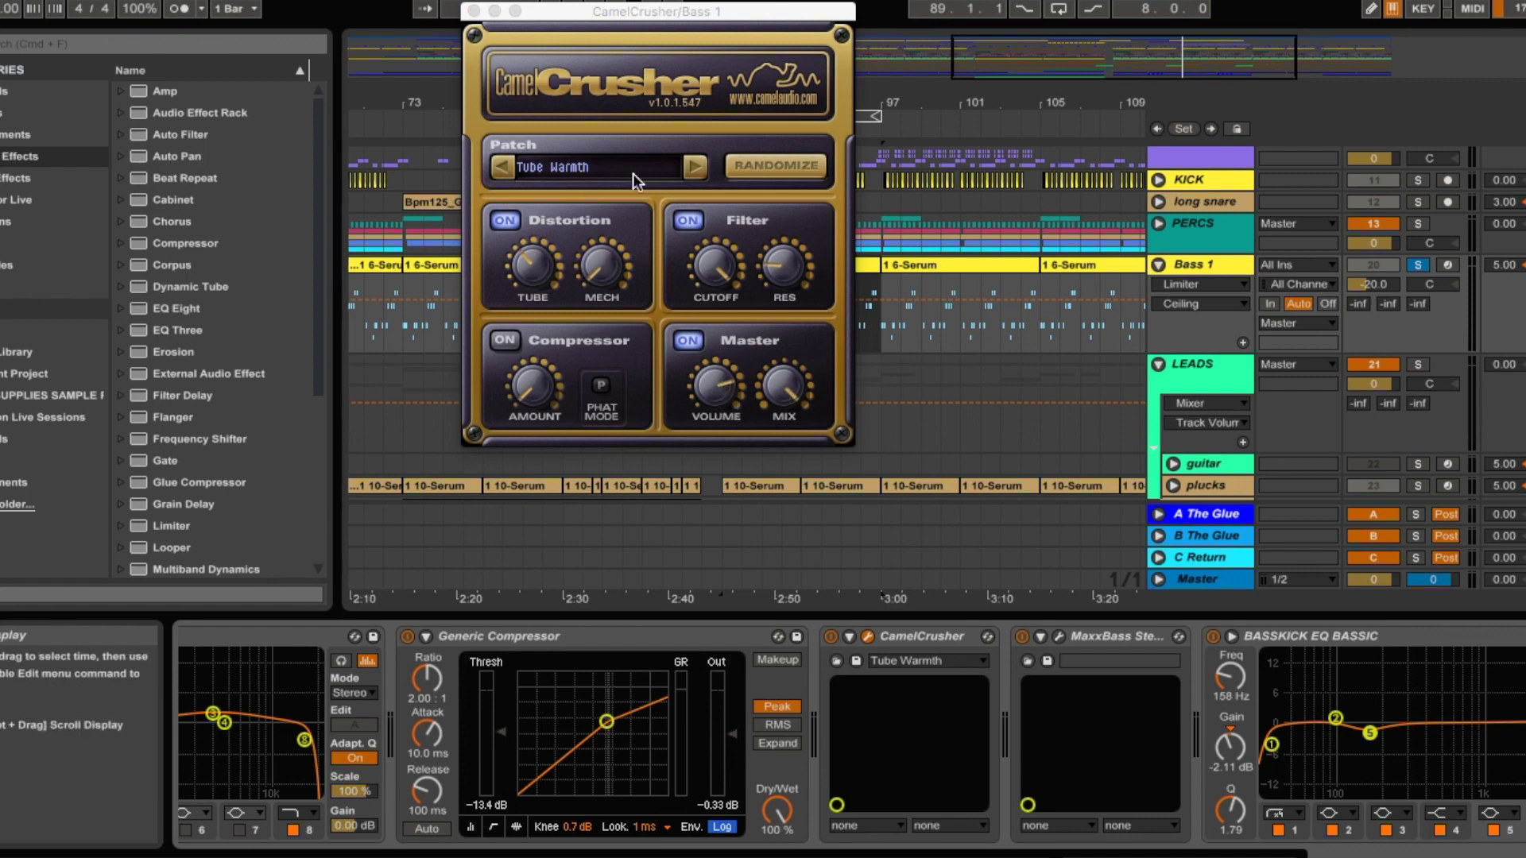
pyautogui.click(474, 10)
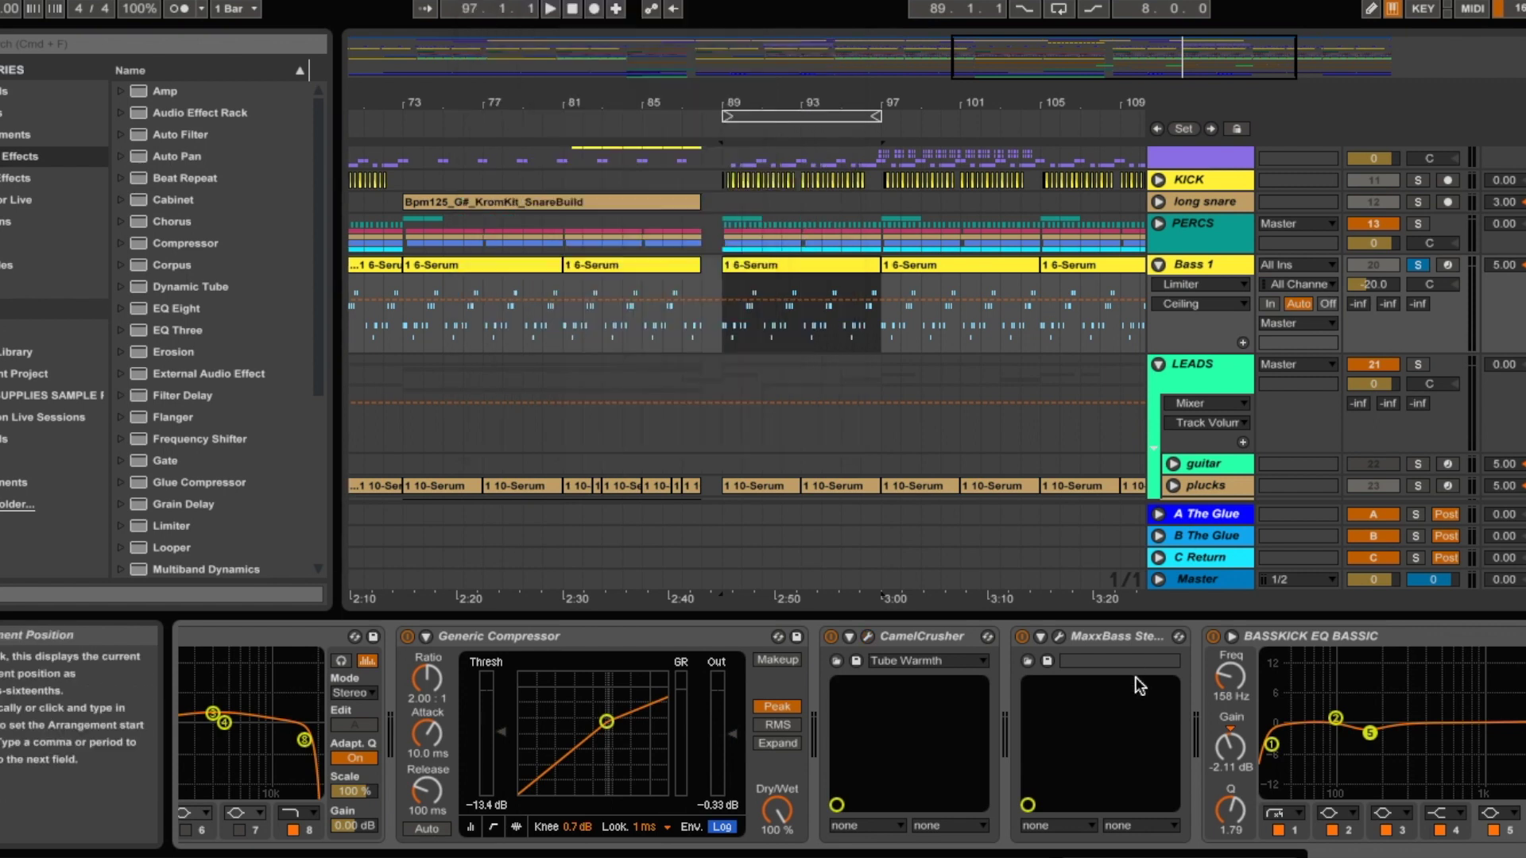
pyautogui.click(1059, 637)
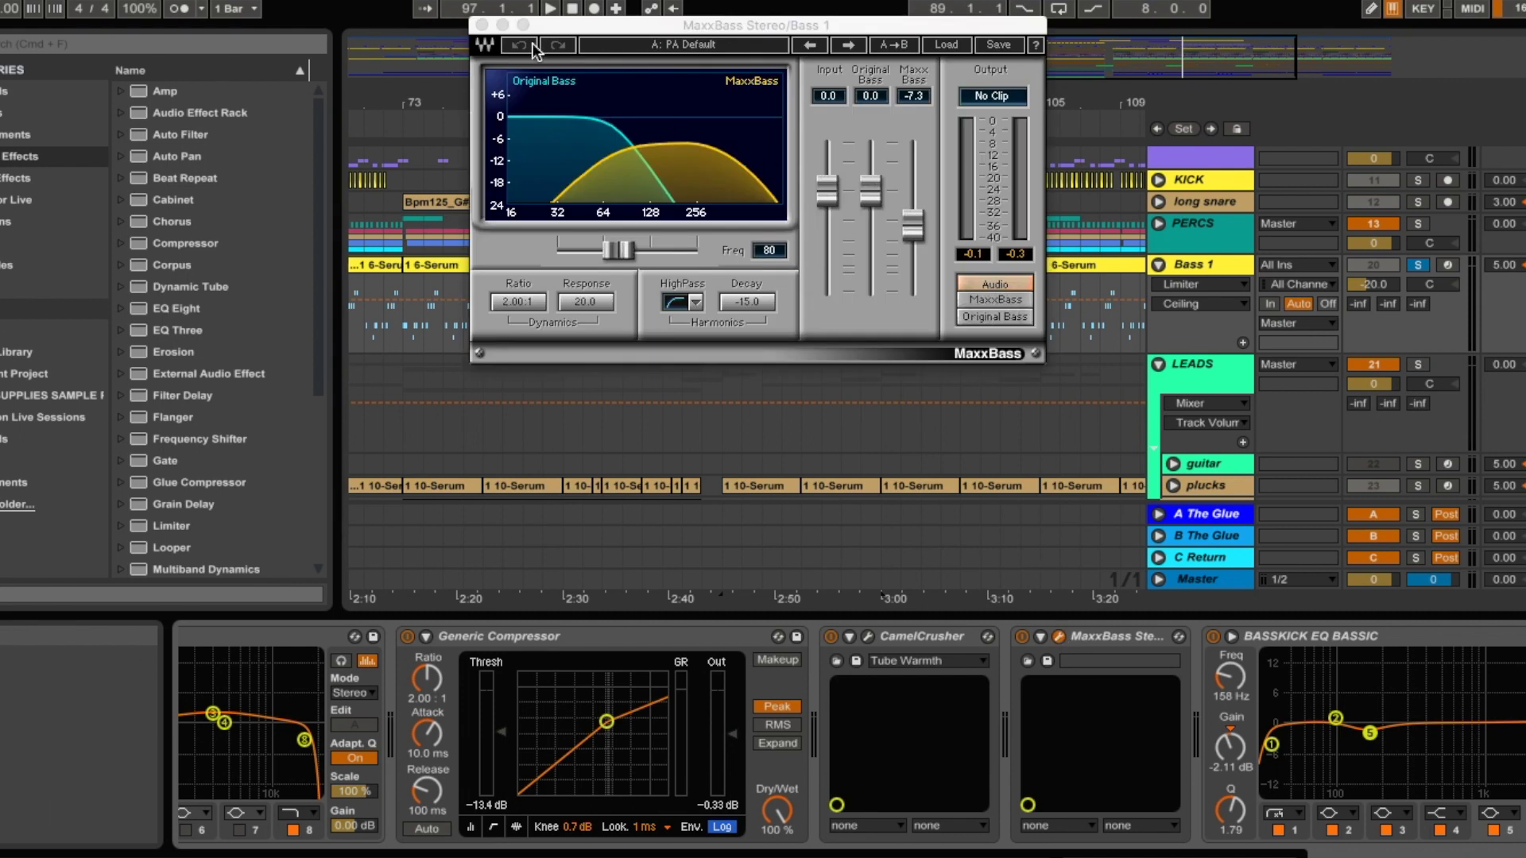
pyautogui.click(481, 25)
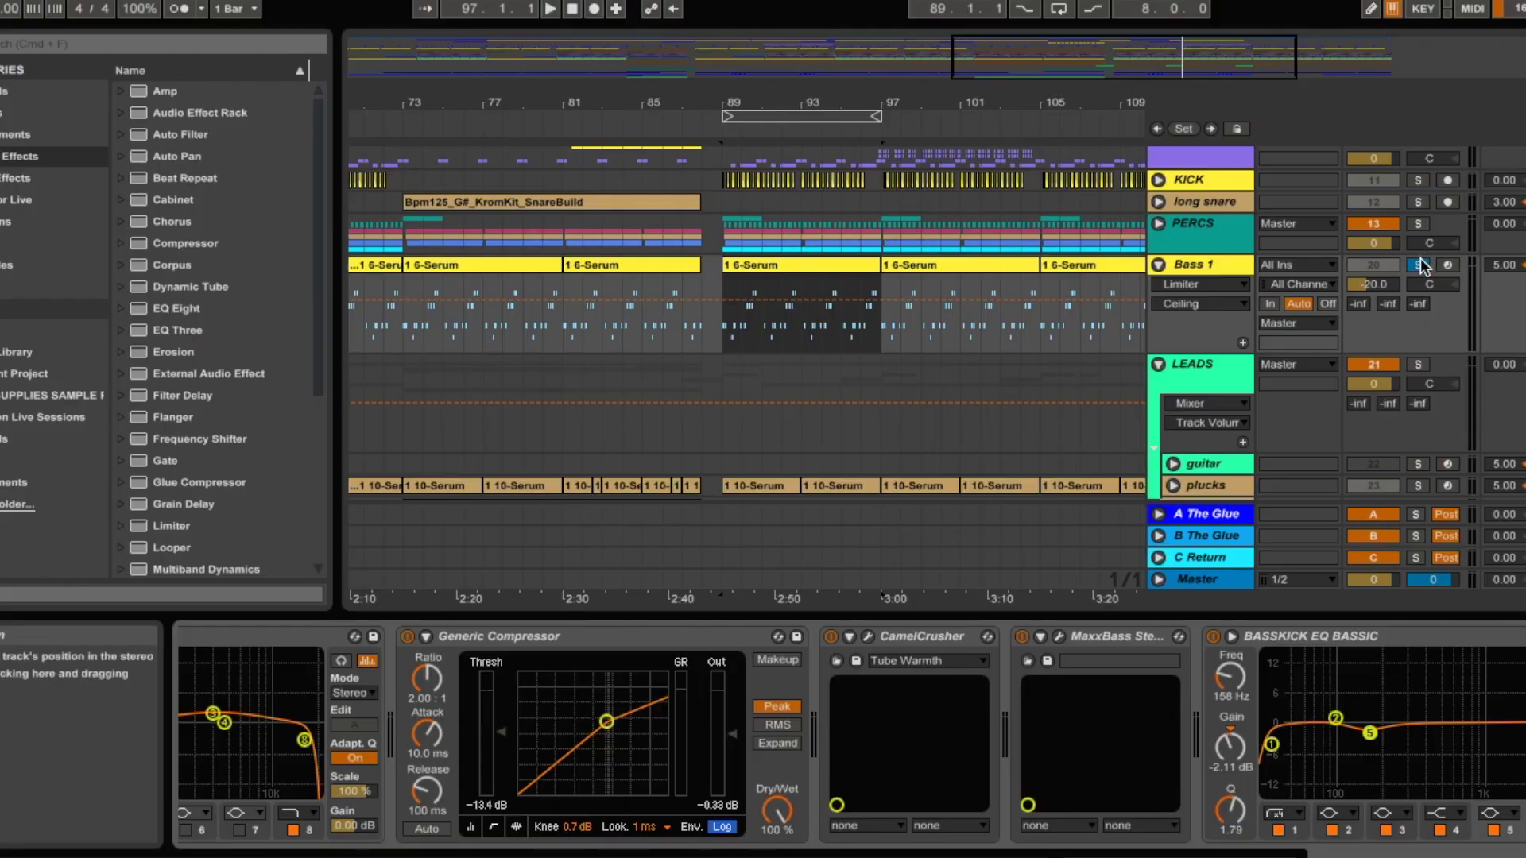
# Look over the rest of the Bass 1 chain, from the sidechain compressors through Trackspacer and EQ Eight to the Limiter
pyautogui.moveTo(1429, 857); pyautogui.dragTo(1505, 857)
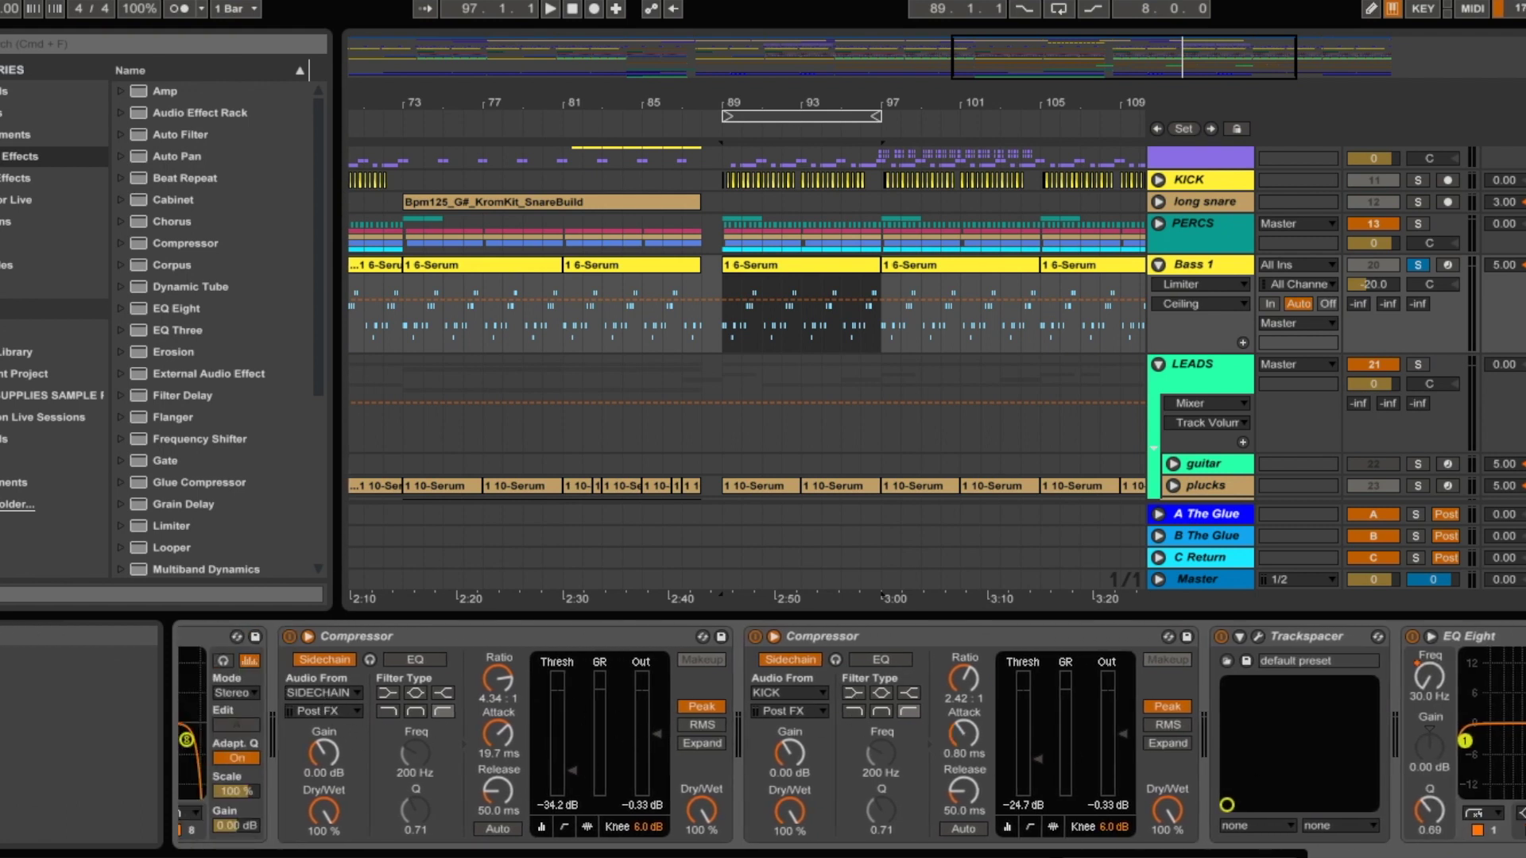
pyautogui.moveTo(1498, 857); pyautogui.dragTo(1518, 857)
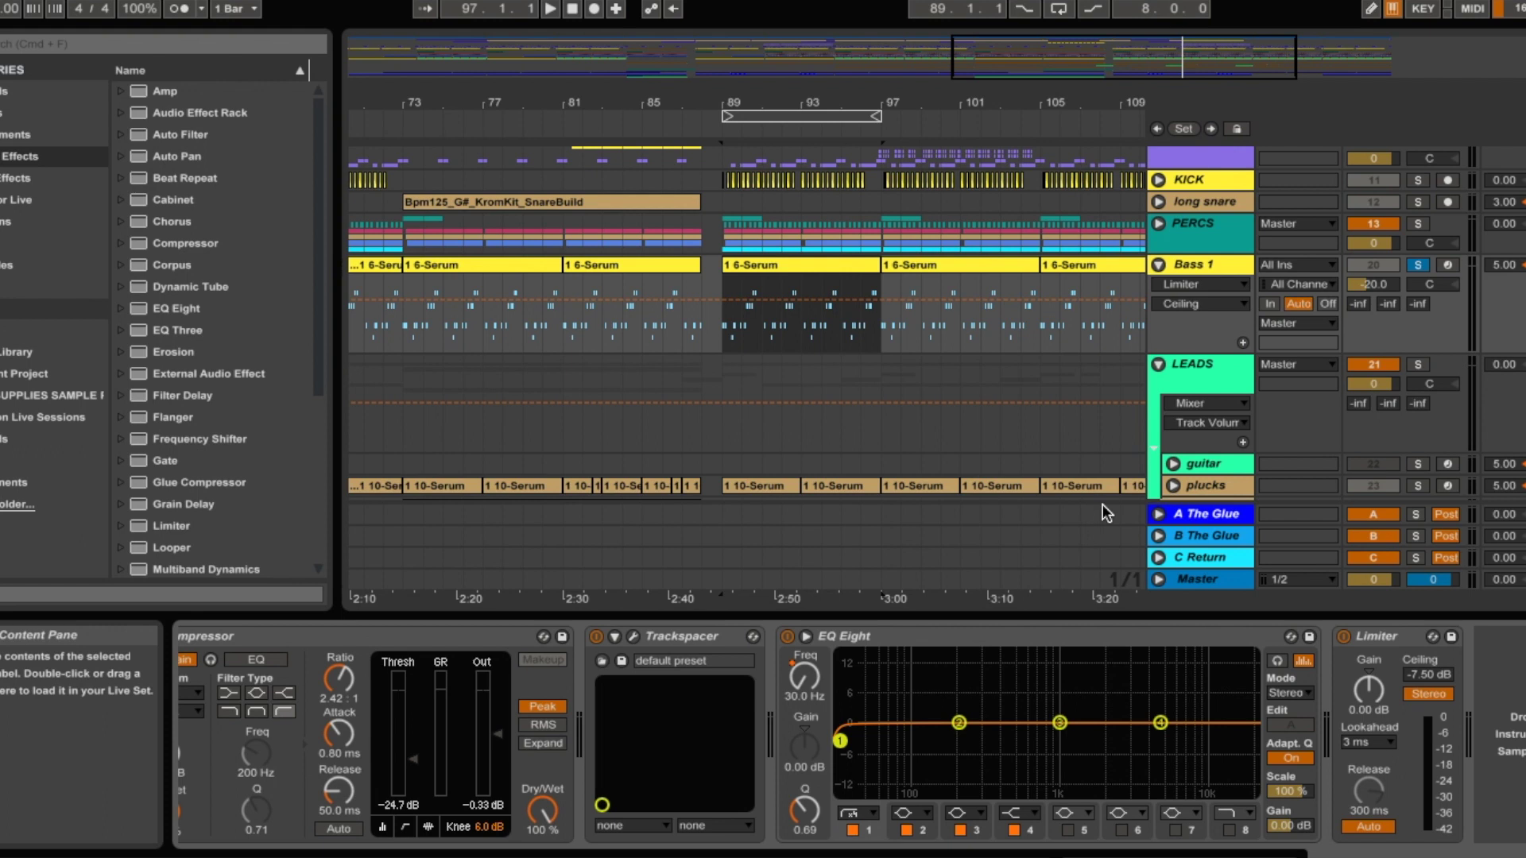
pyautogui.scroll(-2, 1213, 366)
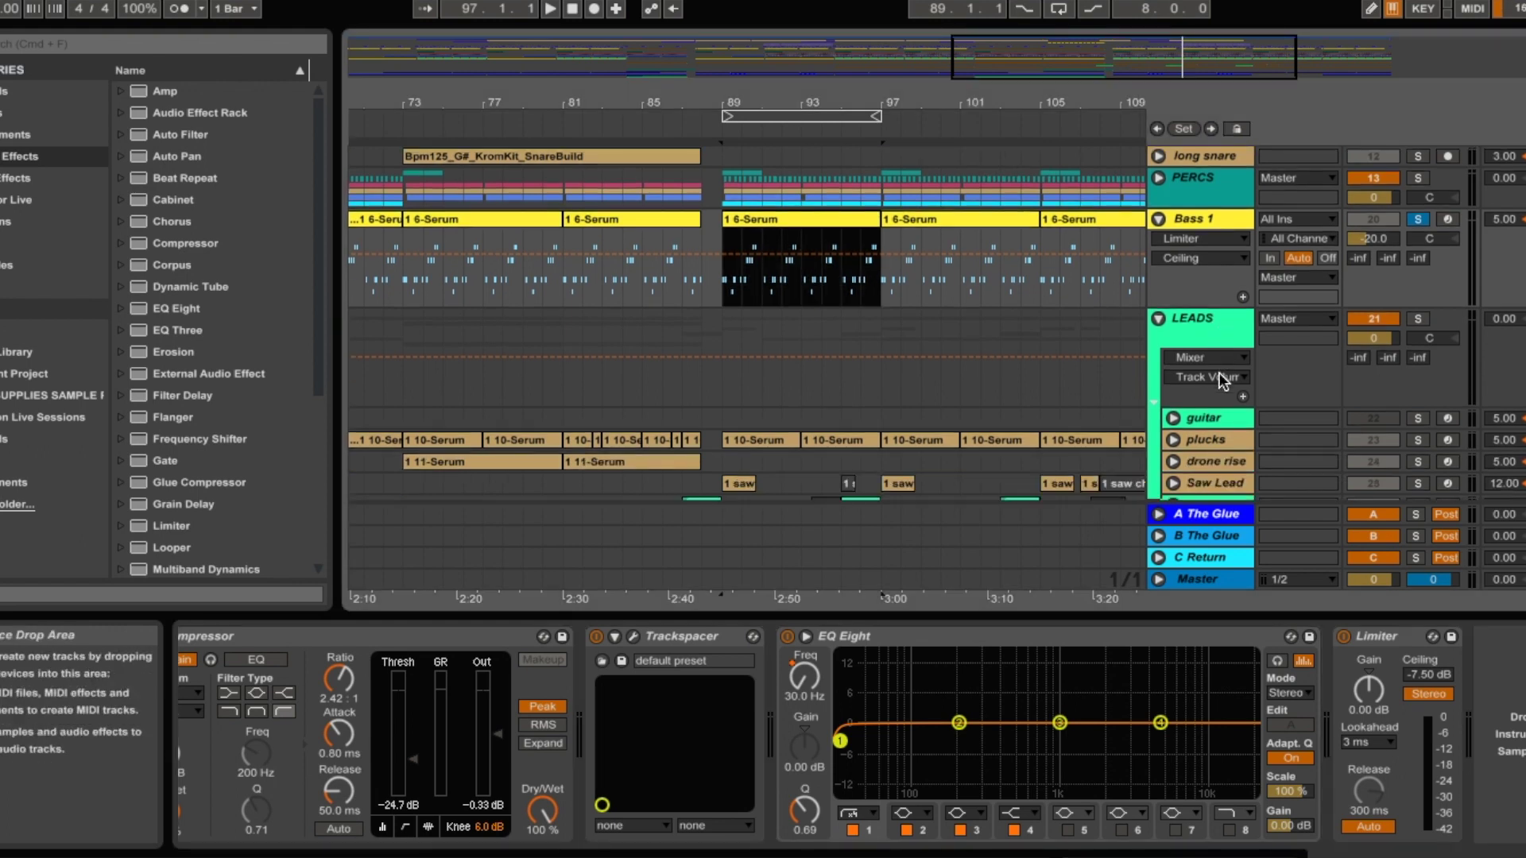
# Open Trackspacer on the Bass 1 track, start playback, reveal its Advanced Panel and turn Sidechain on
pyautogui.scroll(-5, 1217, 350)
pyautogui.click(1202, 204)
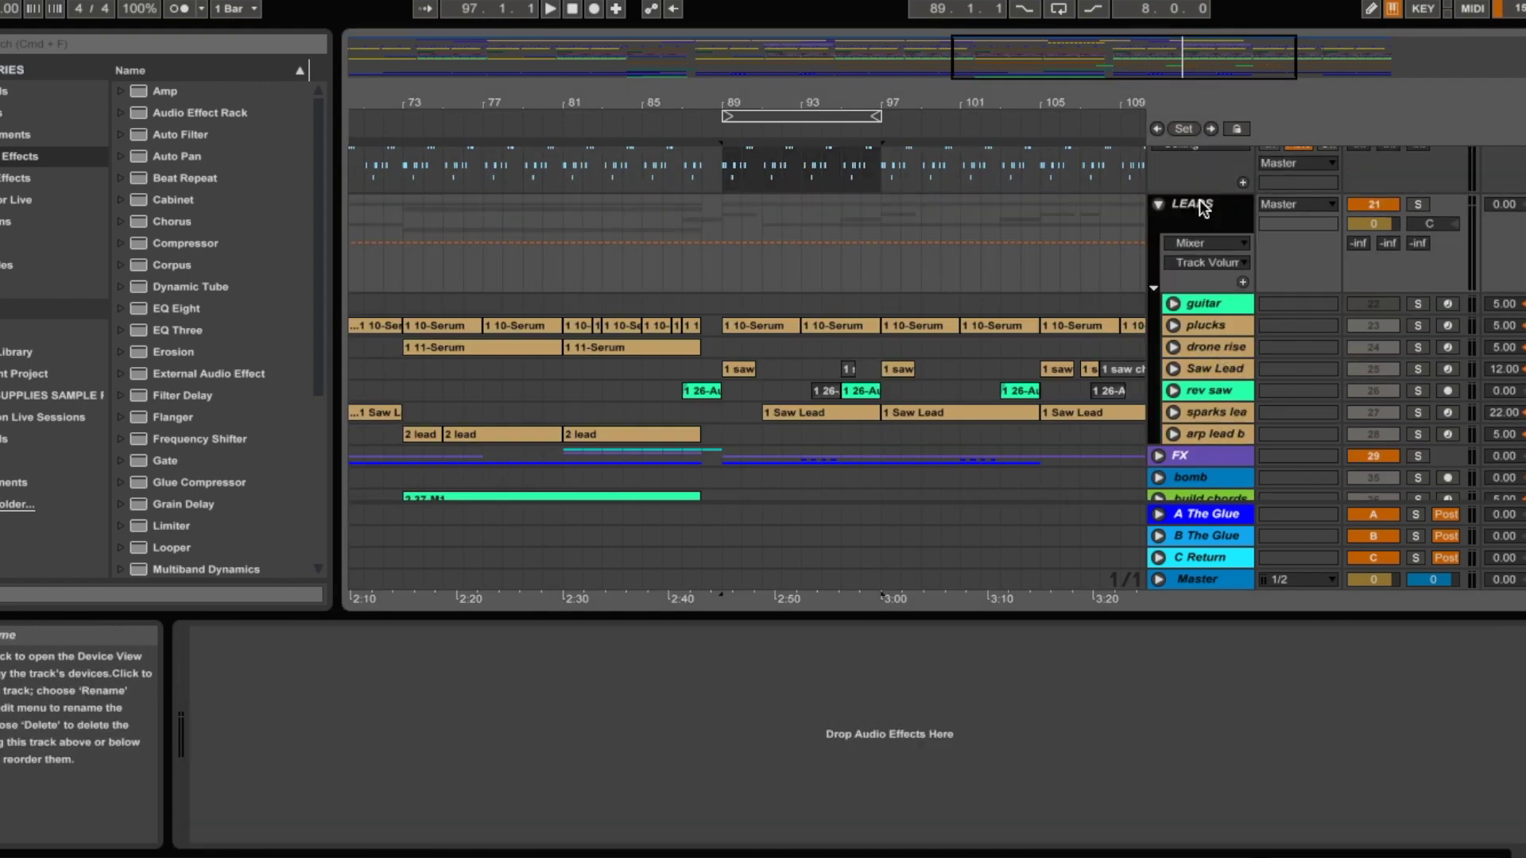
pyautogui.scroll(8, 1210, 260)
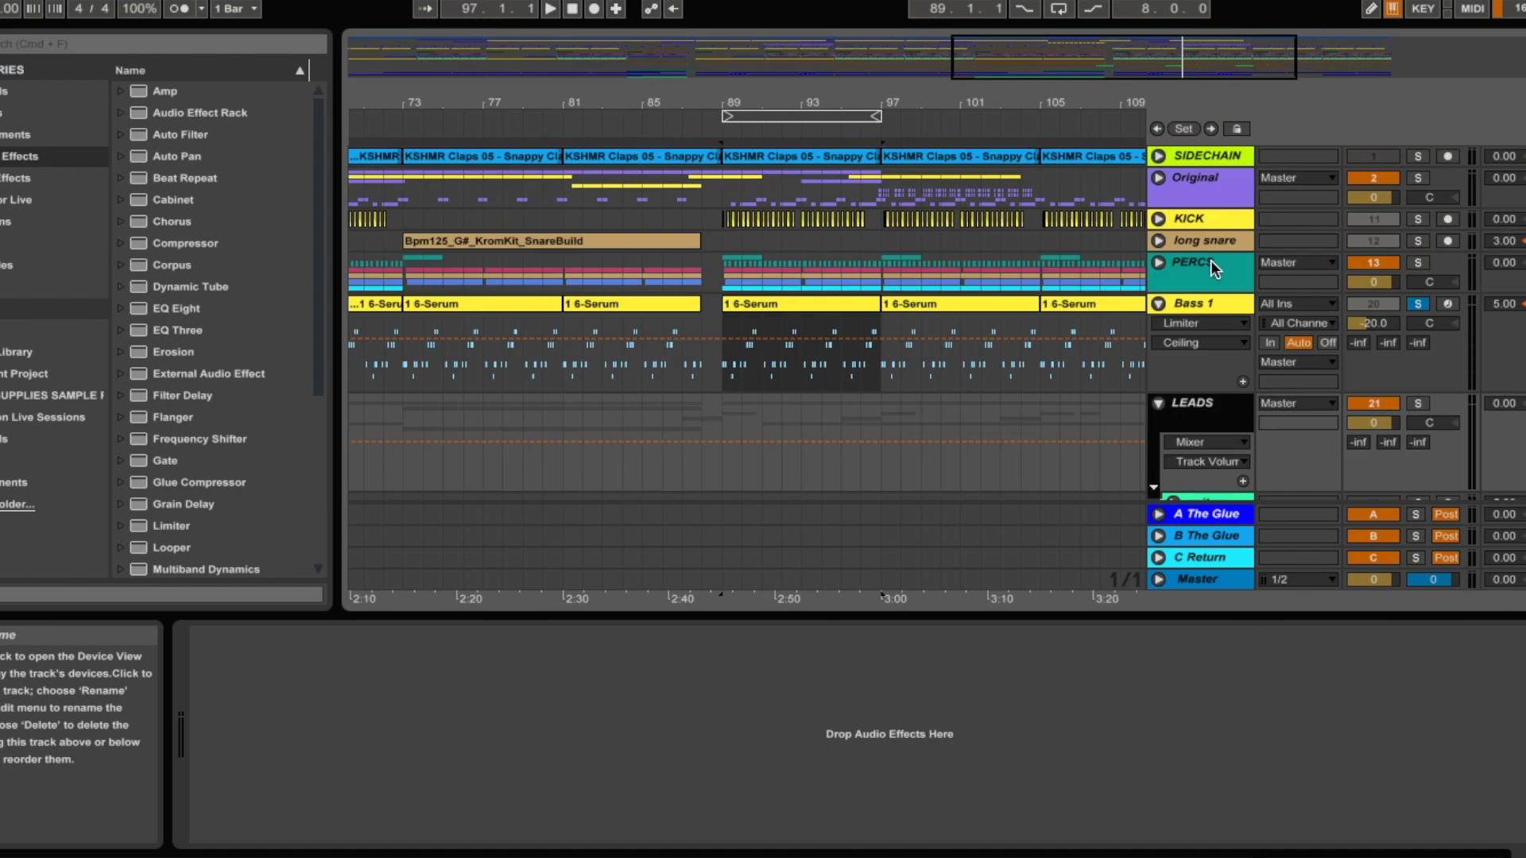
pyautogui.click(1194, 331)
pyautogui.click(640, 636)
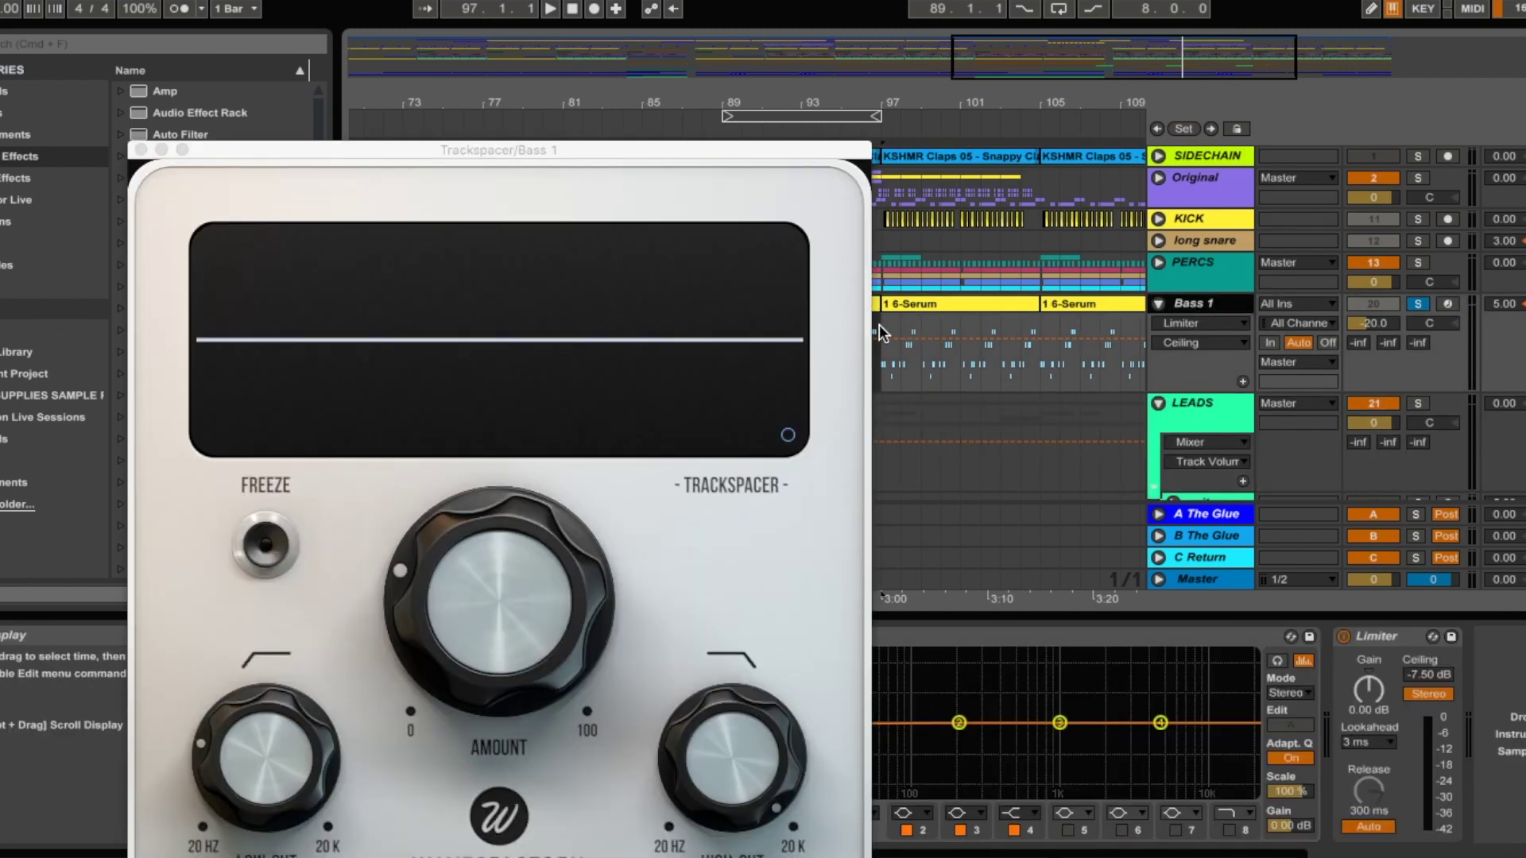
pyautogui.press('space')
pyautogui.click(788, 435)
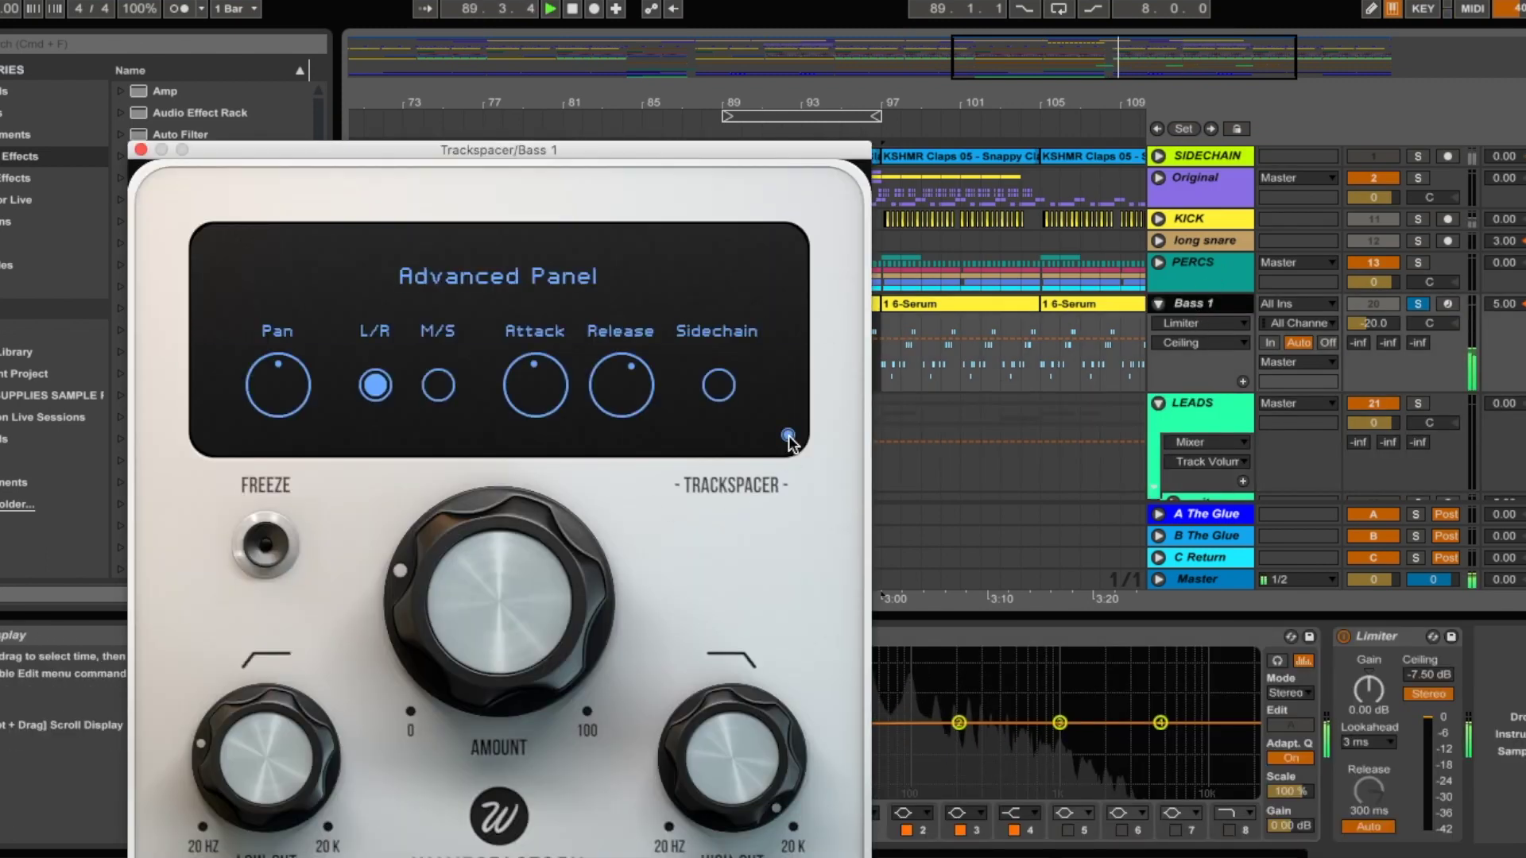
pyautogui.click(718, 386)
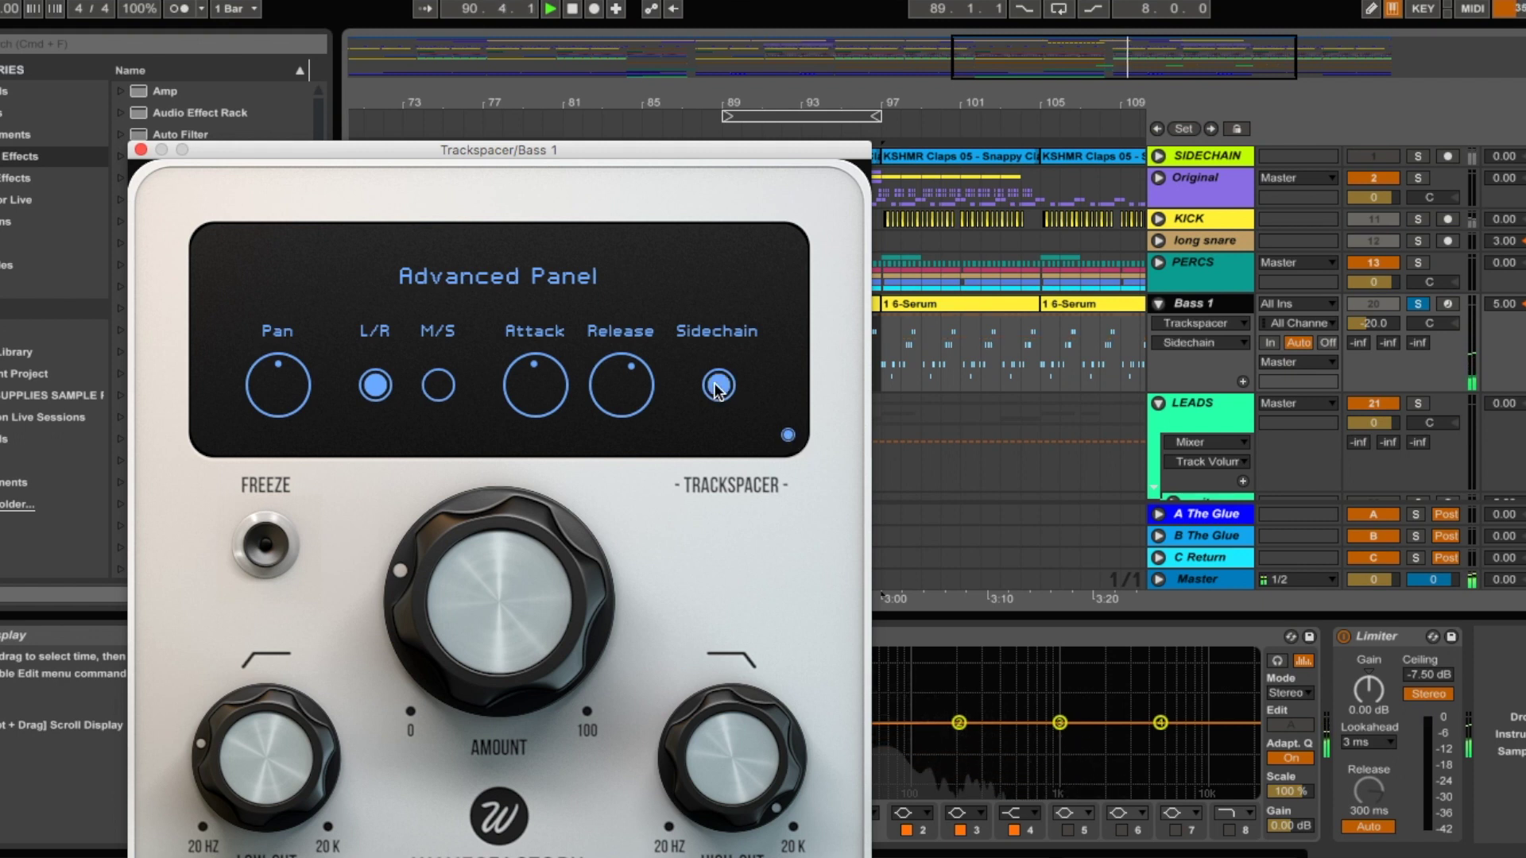
# Unsolo Bass 1 to hear it with the other tracks, turn Trackspacer's Sidechain off and close the plug-in window
pyautogui.moveTo(733, 141); pyautogui.dragTo(548, 137)
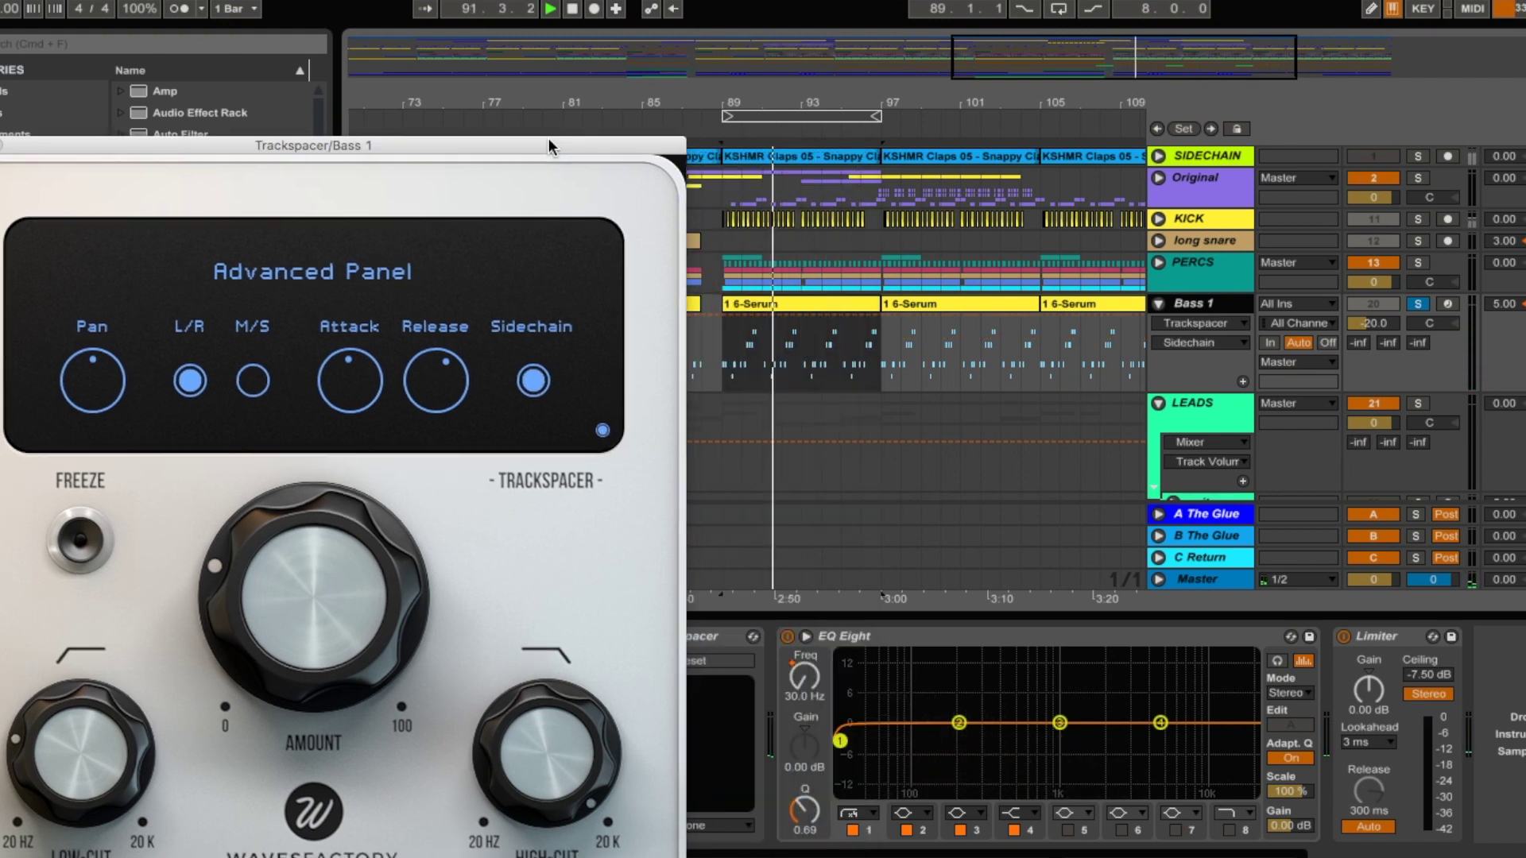
pyautogui.click(1403, 304)
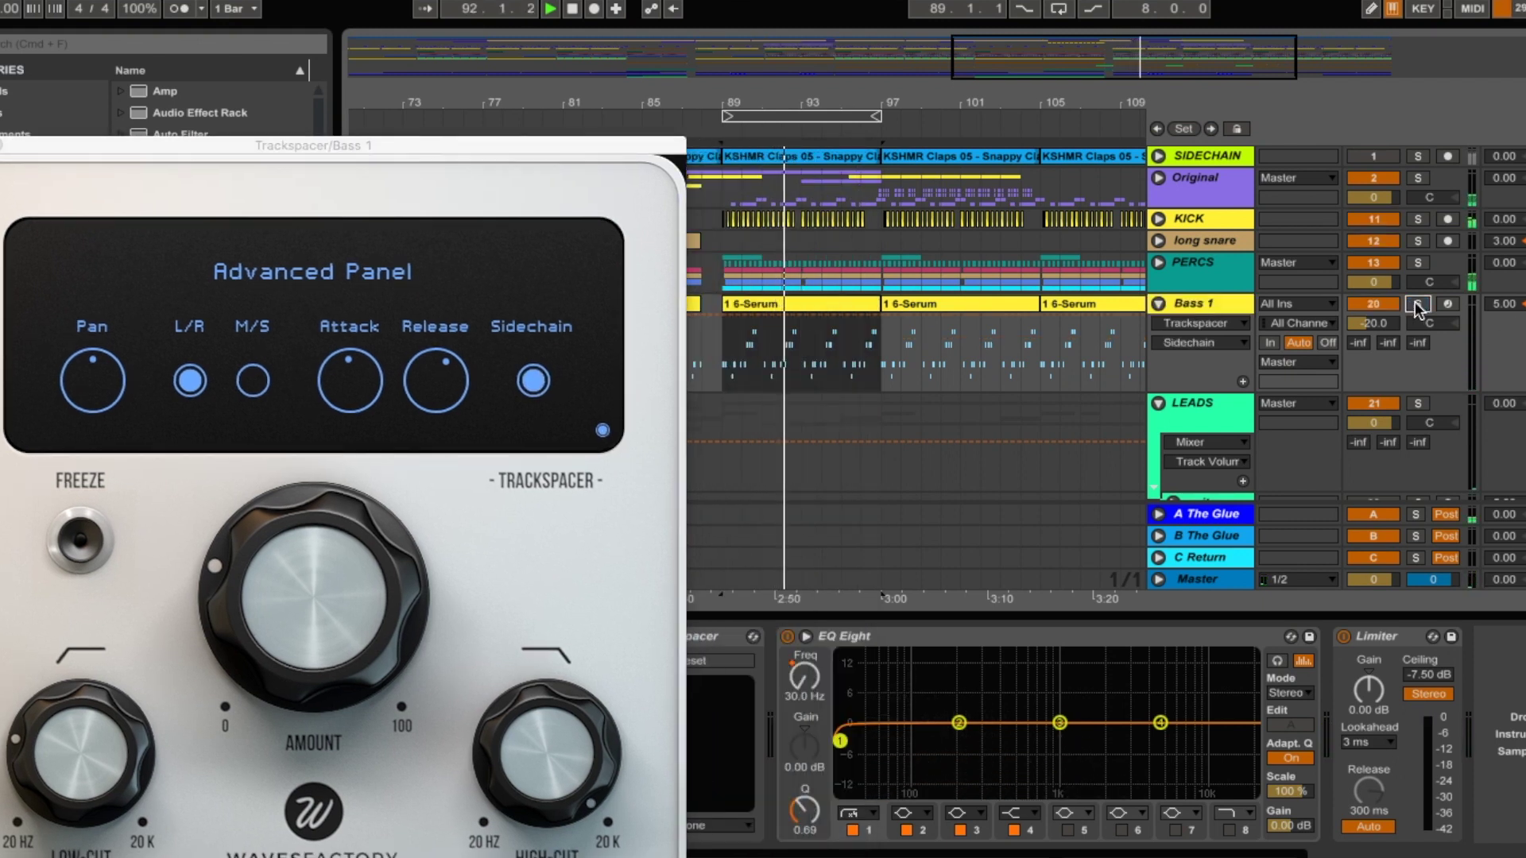
pyautogui.click(546, 375)
pyautogui.click(1, 146)
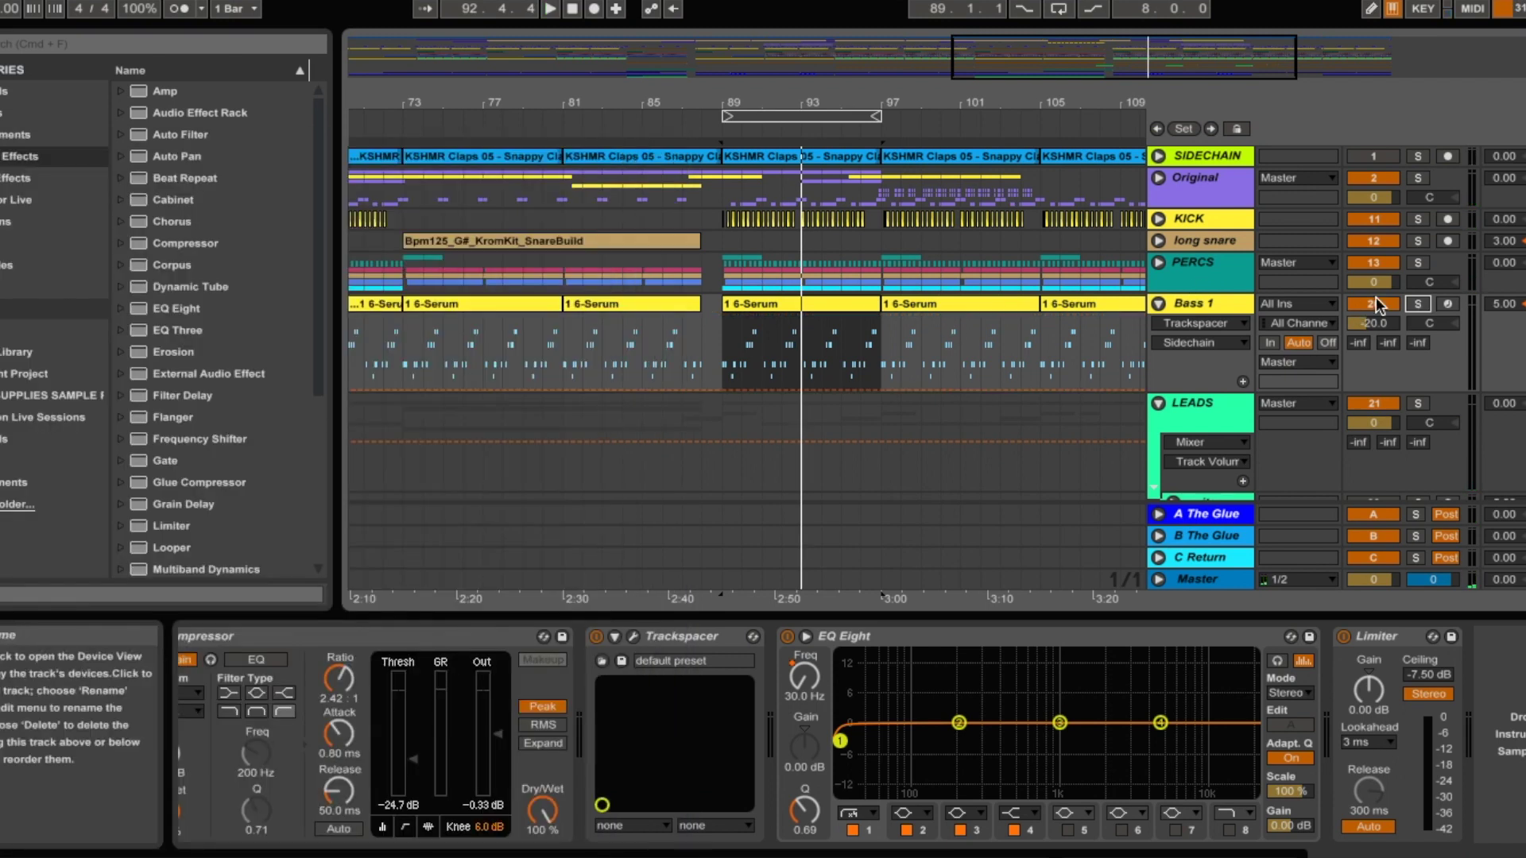
# Play the drop from bar 89, adding the KICK, PERCS and Original solos one by one to the soloed Bass 1
pyautogui.press('space')
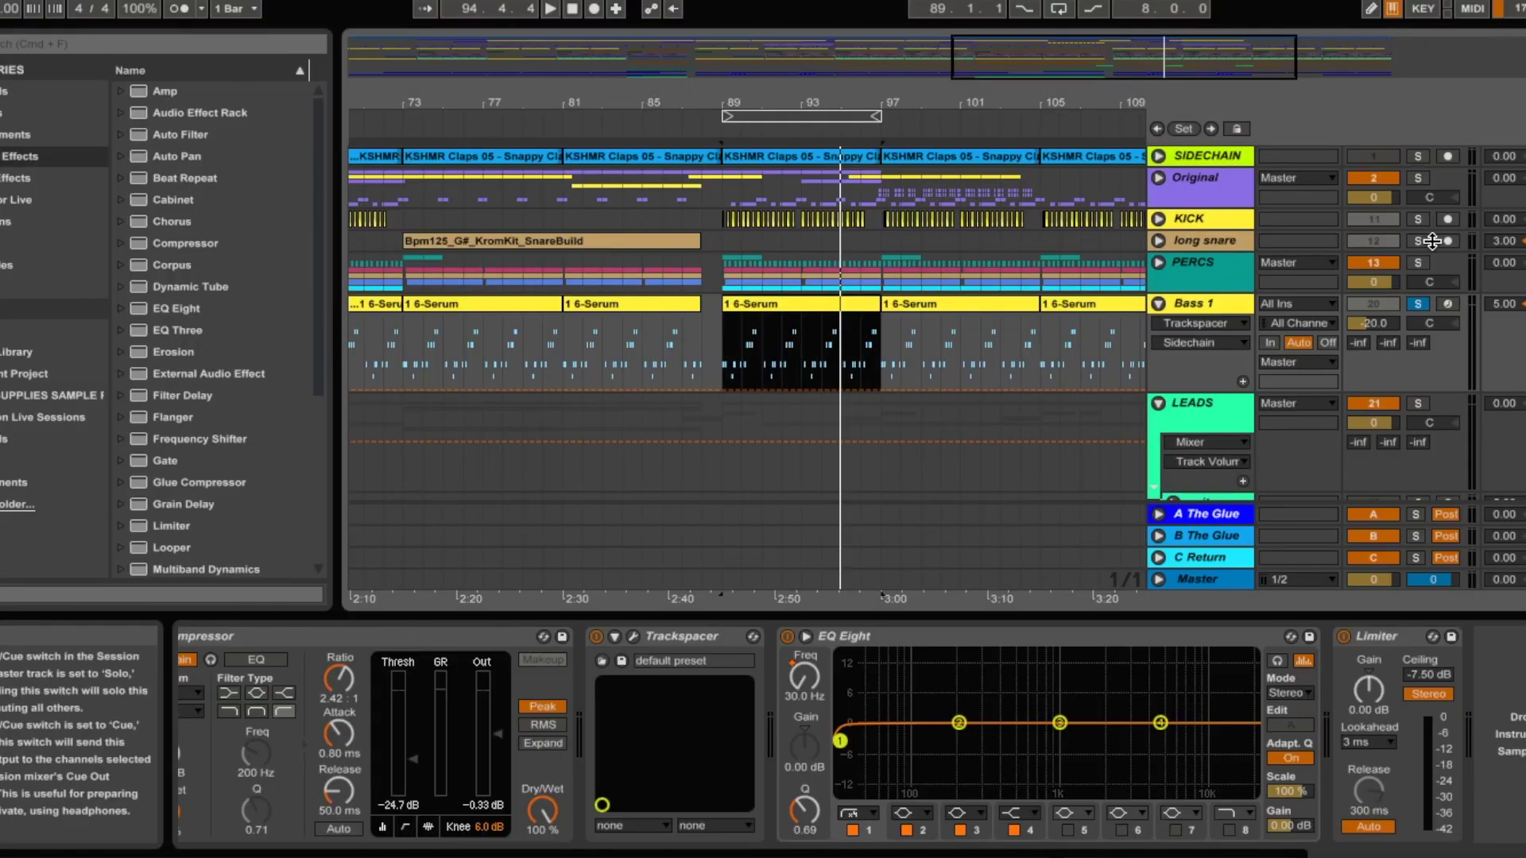
pyautogui.click(1418, 218)
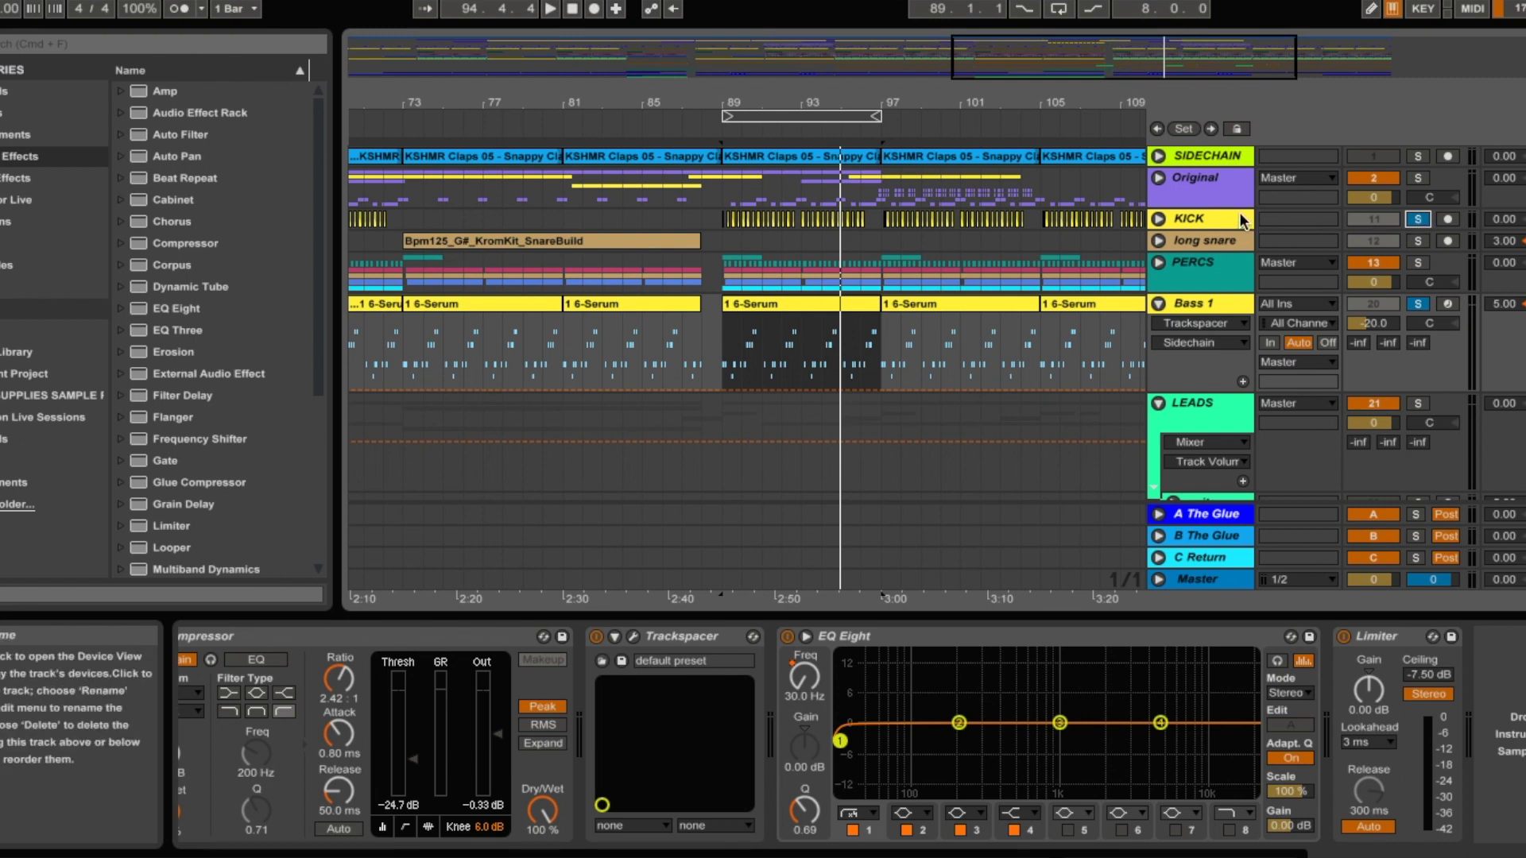
pyautogui.press('space')
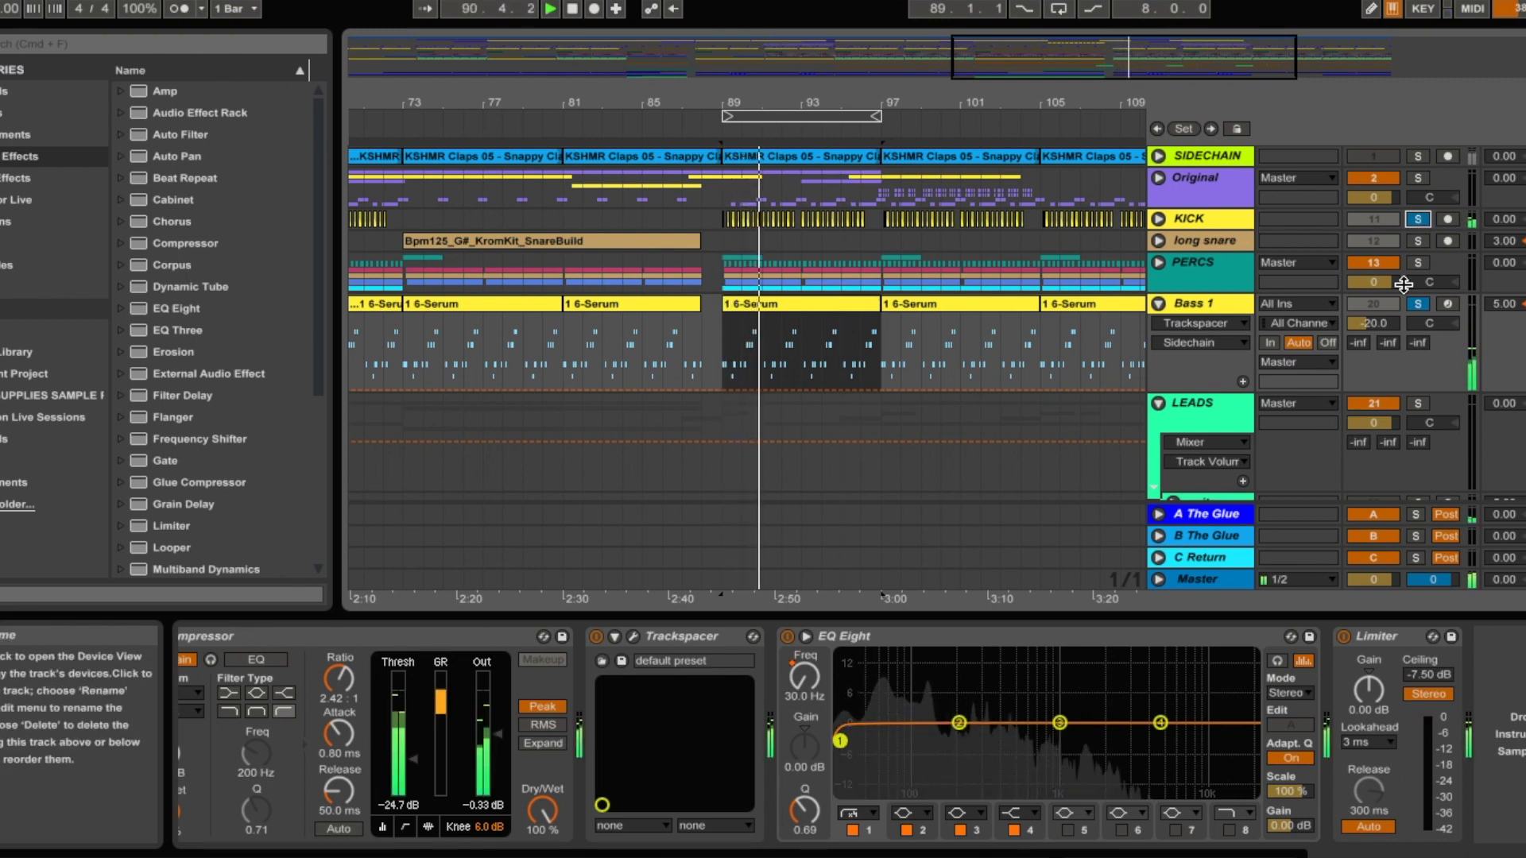
pyautogui.click(1418, 264)
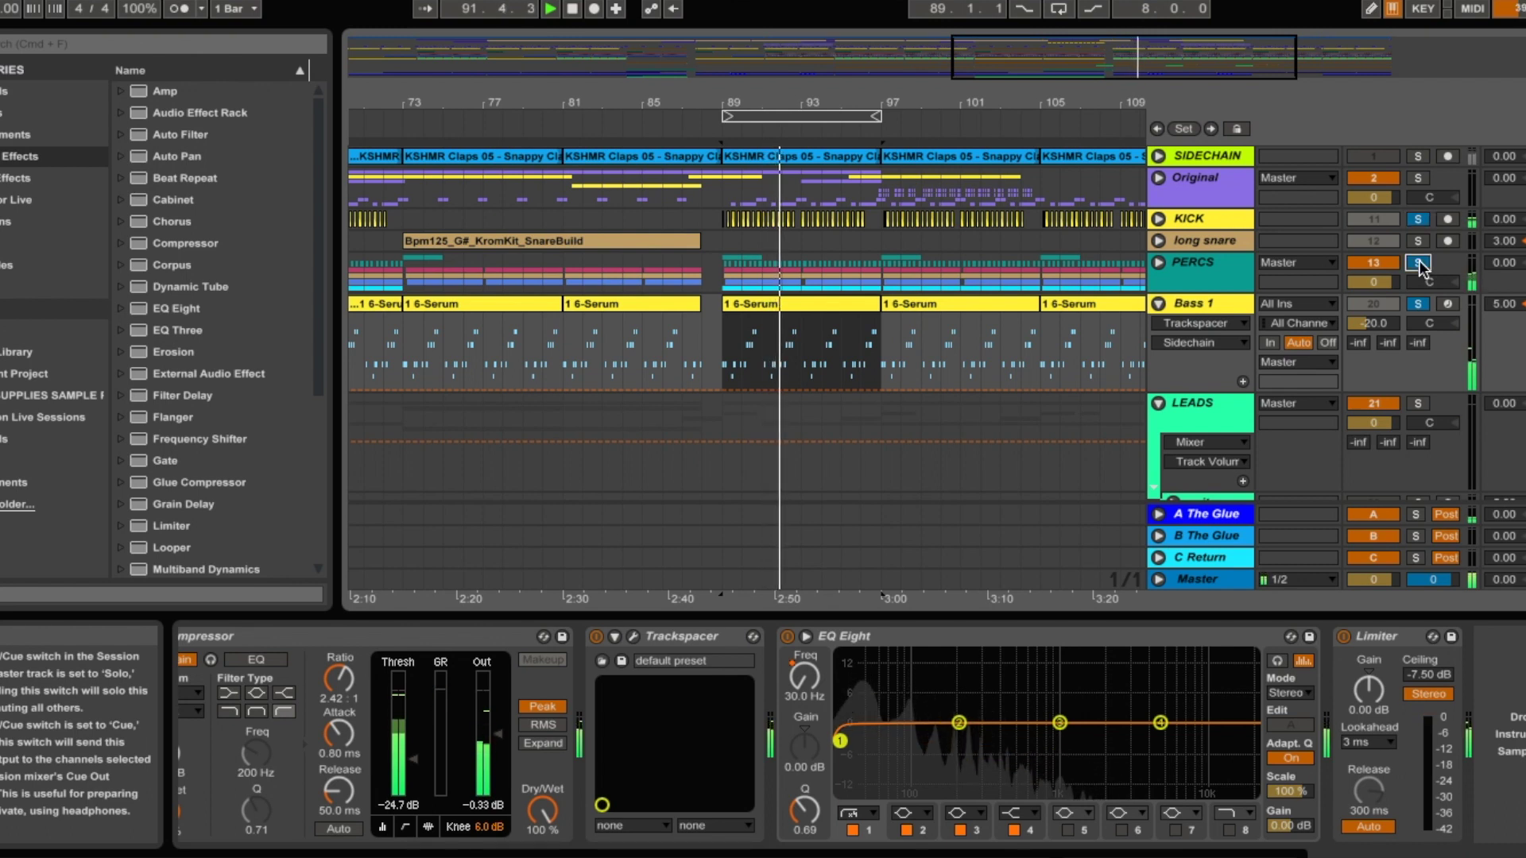
pyautogui.click(1420, 178)
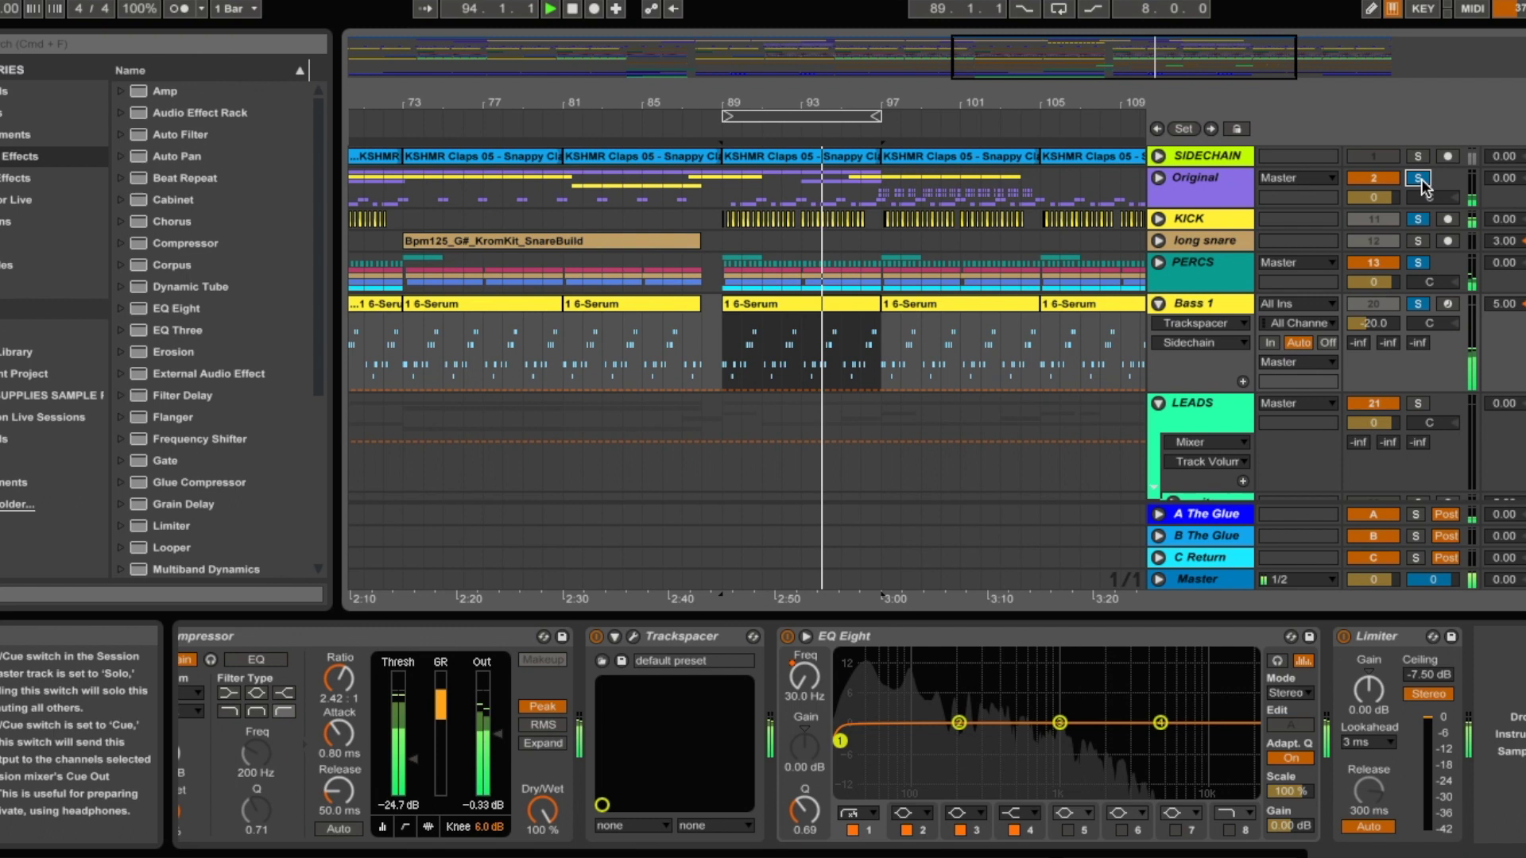
# Fold the LEADS group and the Bass 1 track to compact the arrangement
pyautogui.scroll(-2, 1329, 272)
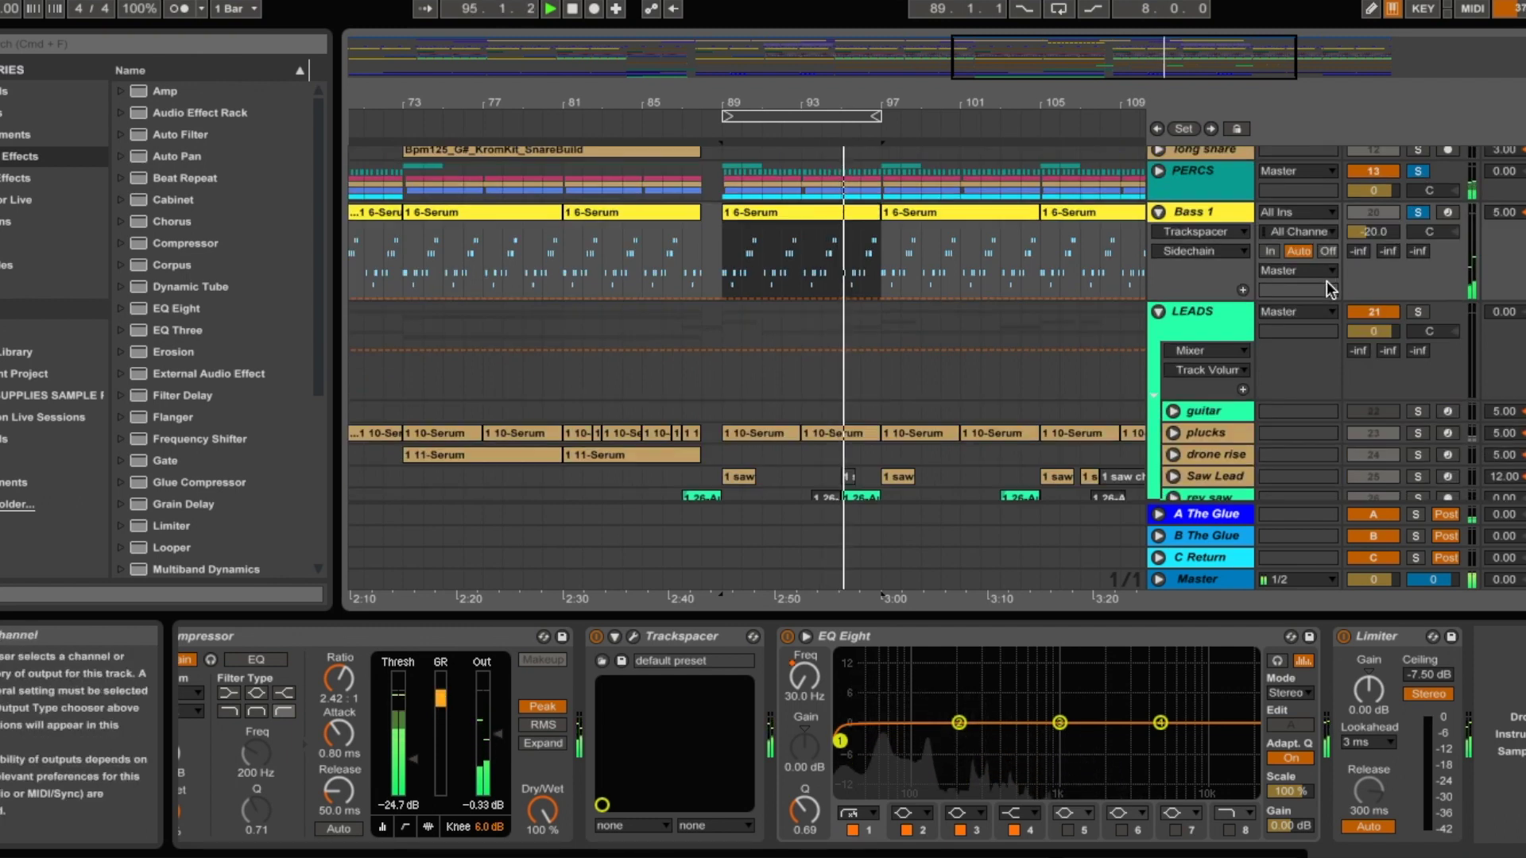
pyautogui.scroll(-2, 1327, 280)
pyautogui.click(1158, 195)
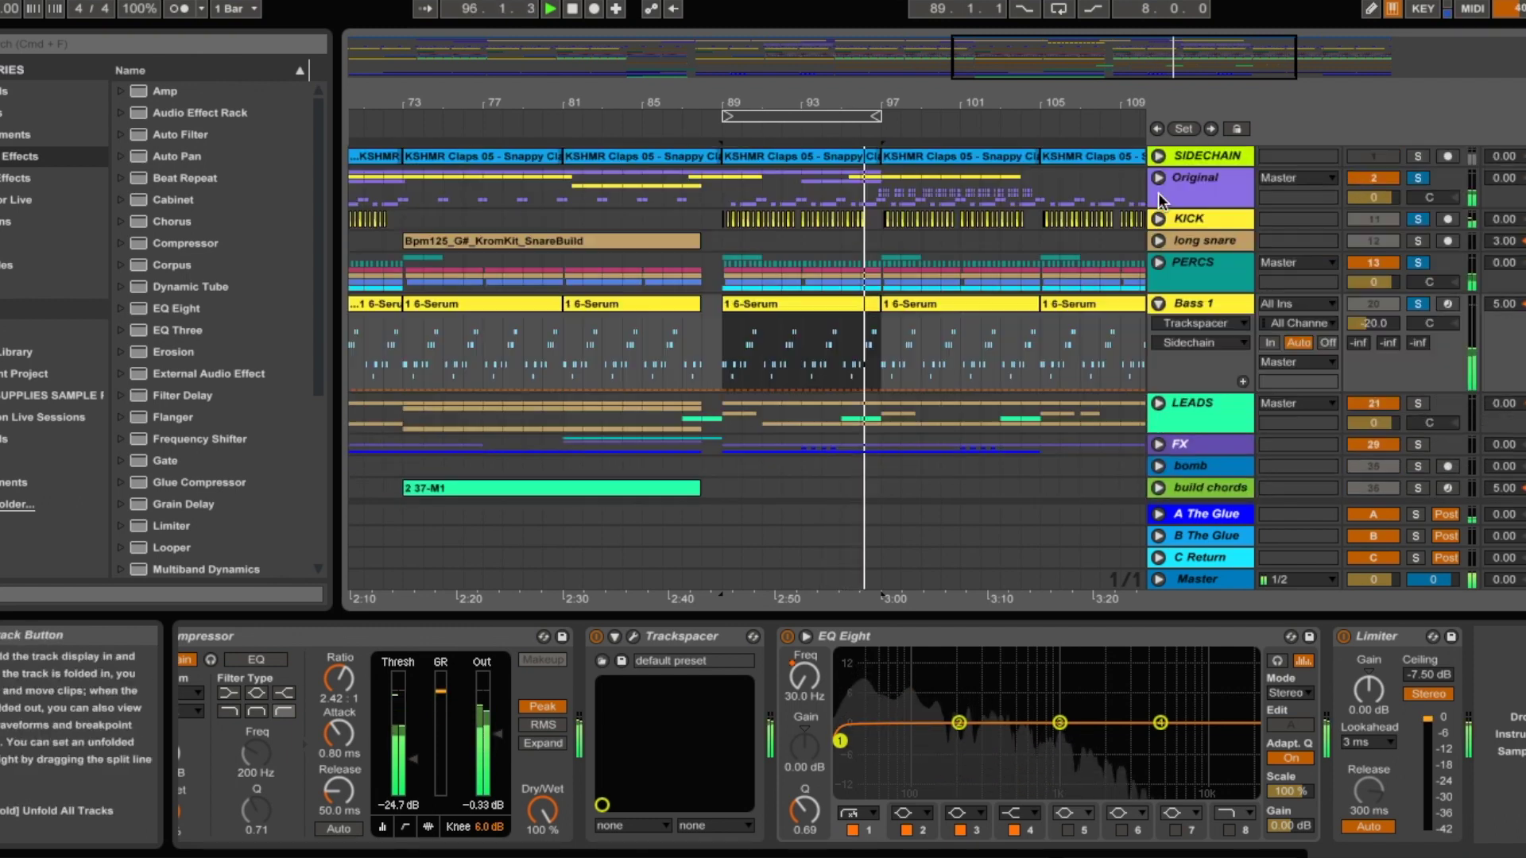
pyautogui.click(1160, 304)
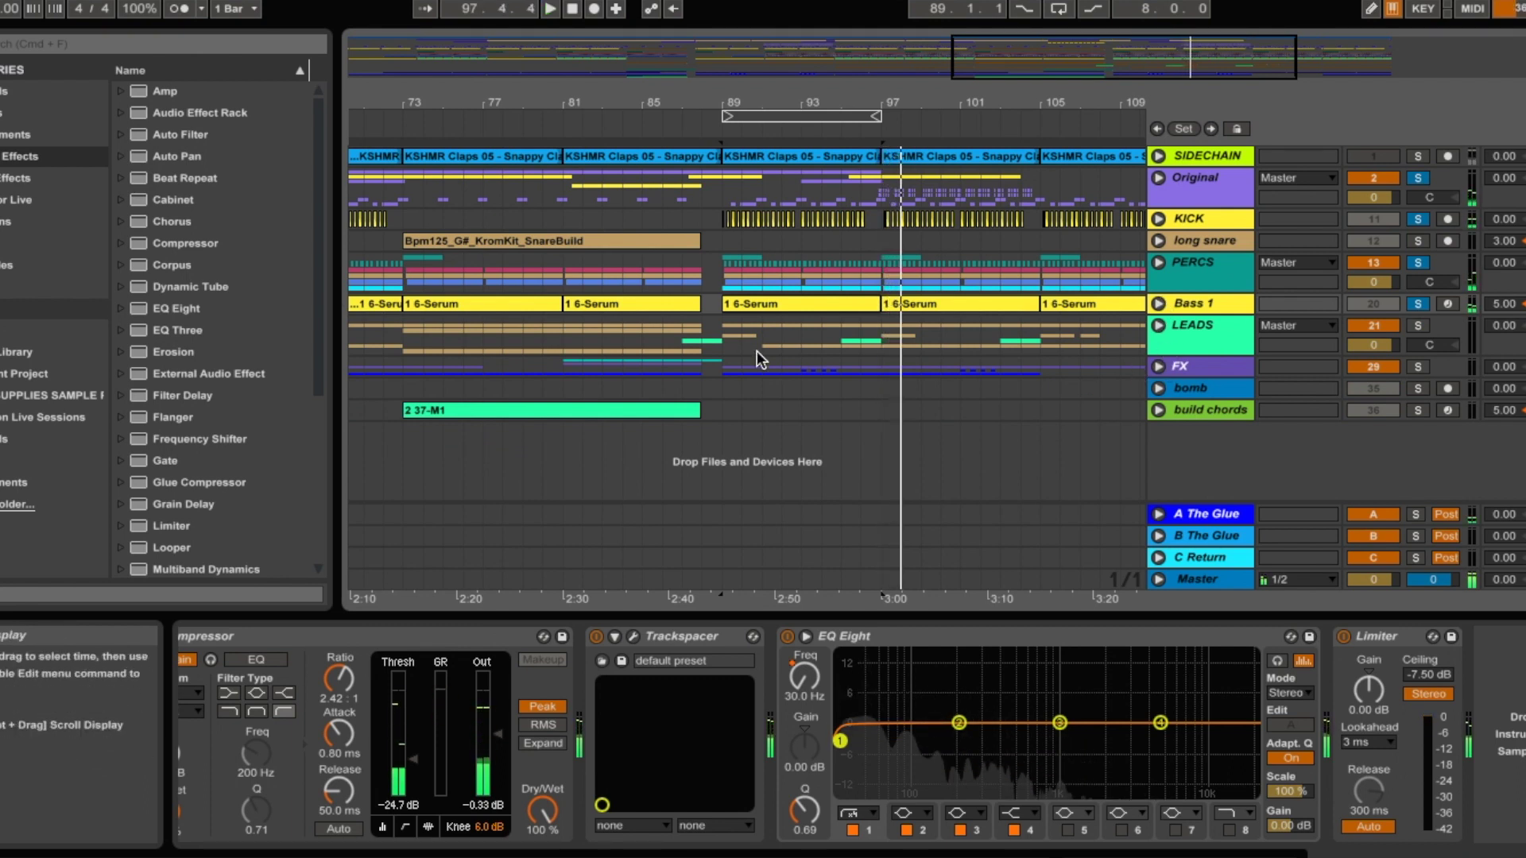
# Unfold and solo the LEADS group at bar 89, and select the plucks clip spanning bars 89 to 93
pyautogui.click(749, 338)
pyautogui.press('space')
pyautogui.click(1158, 325)
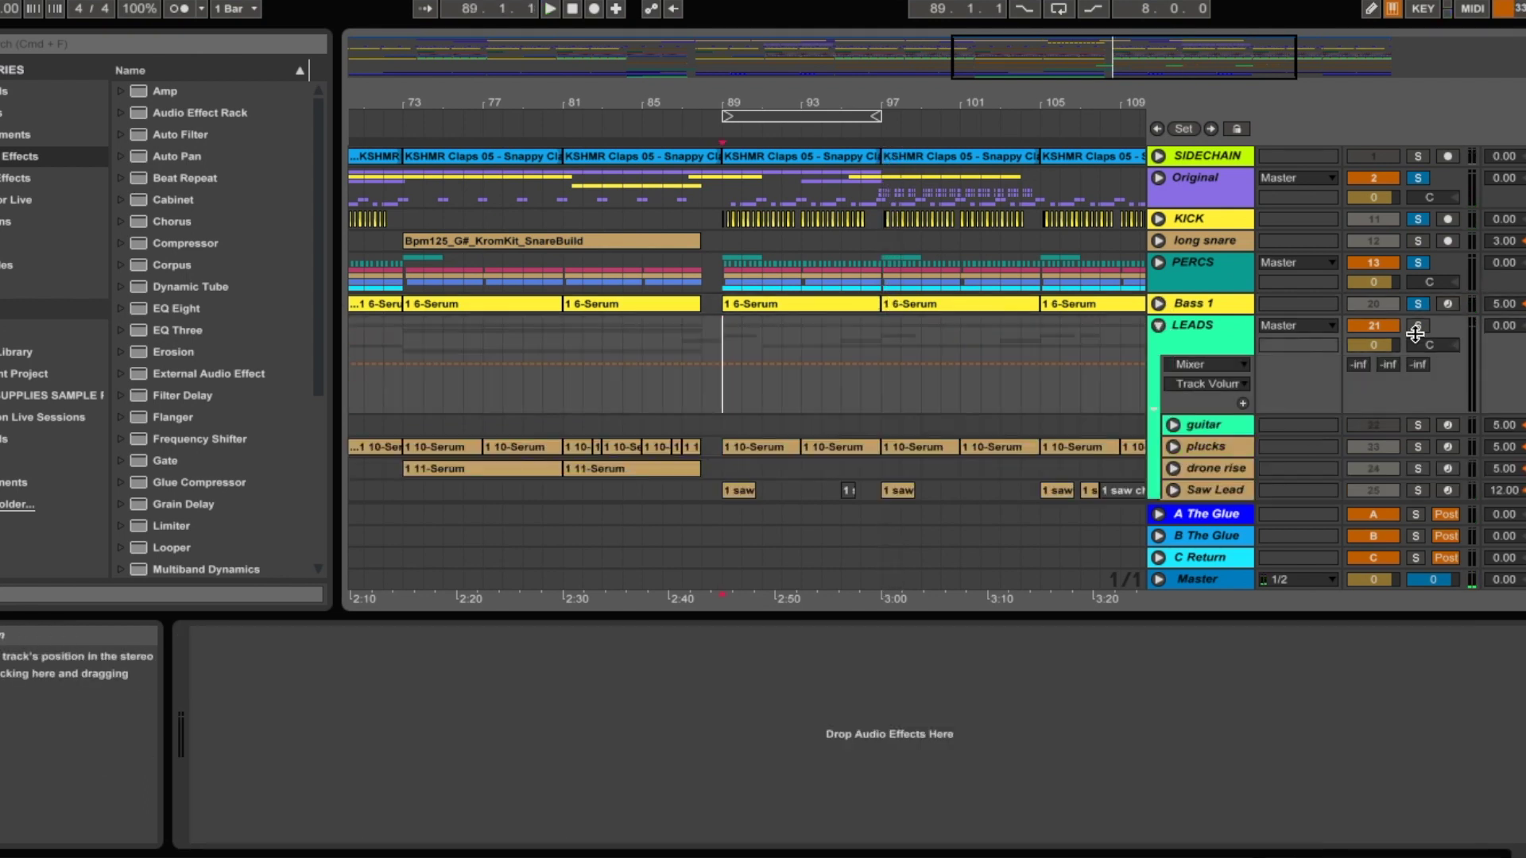
pyautogui.scroll(-3, 1228, 351)
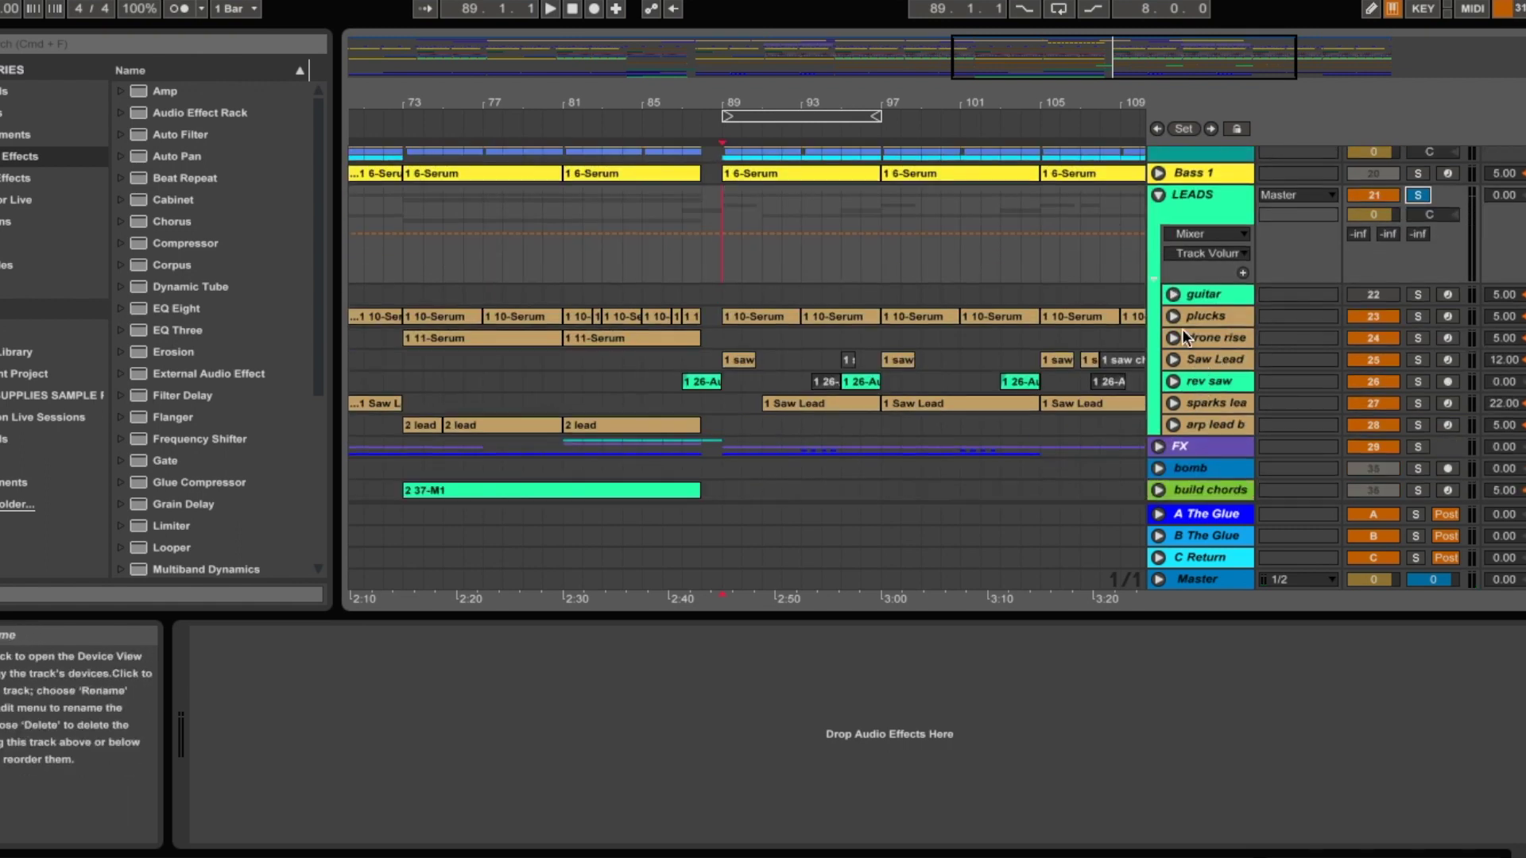
pyautogui.click(1175, 317)
pyautogui.click(739, 318)
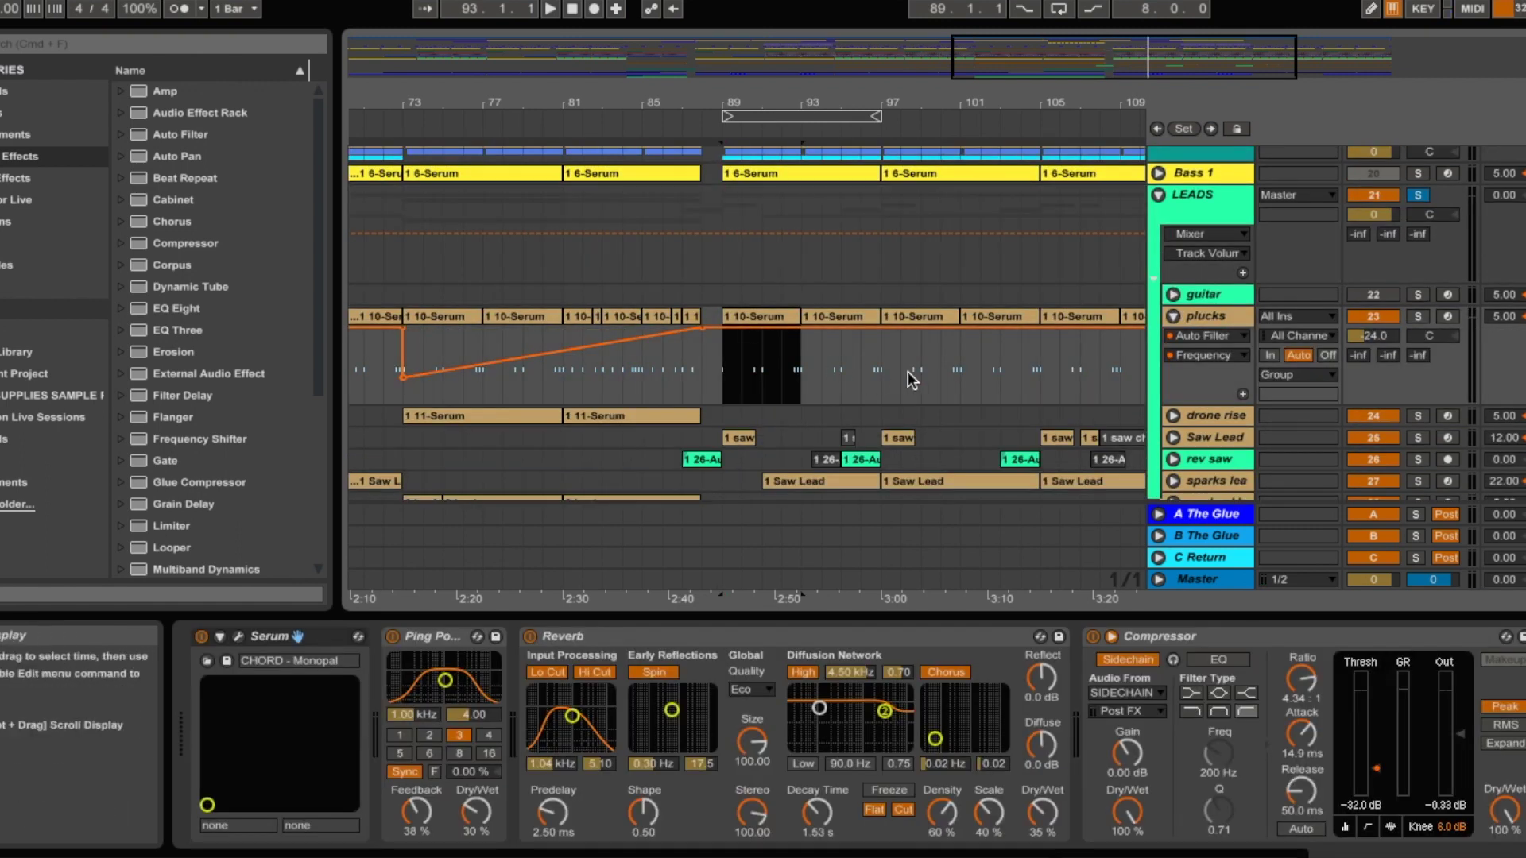
# Audition the plucks track soloed from bar 89 and clear its solo
pyautogui.scroll(3, 916, 390)
pyautogui.scroll(-4, 916, 380)
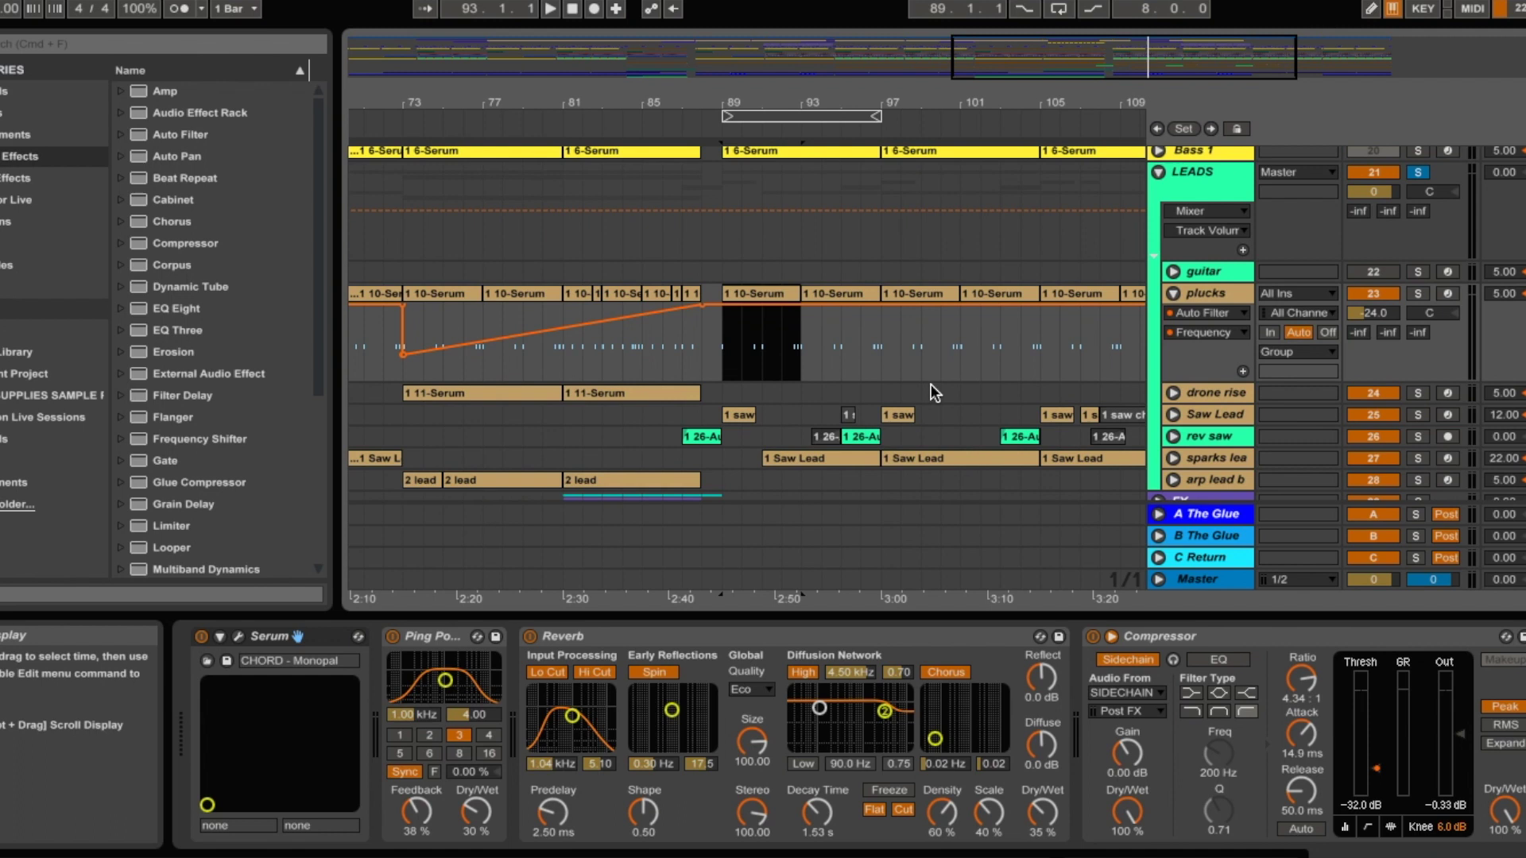
pyautogui.click(1417, 295)
pyautogui.press('space')
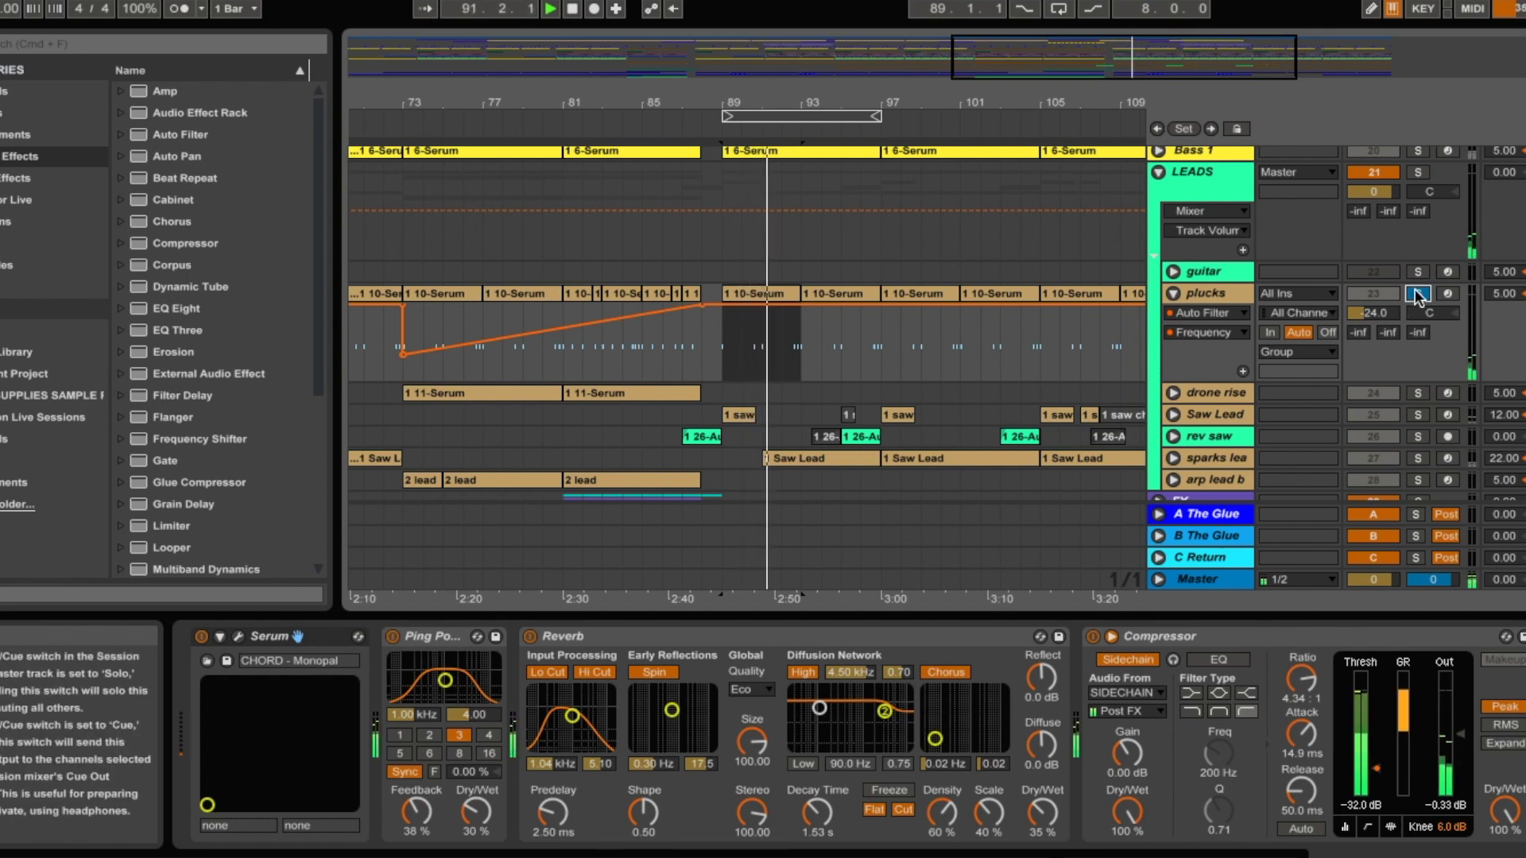
pyautogui.click(1418, 294)
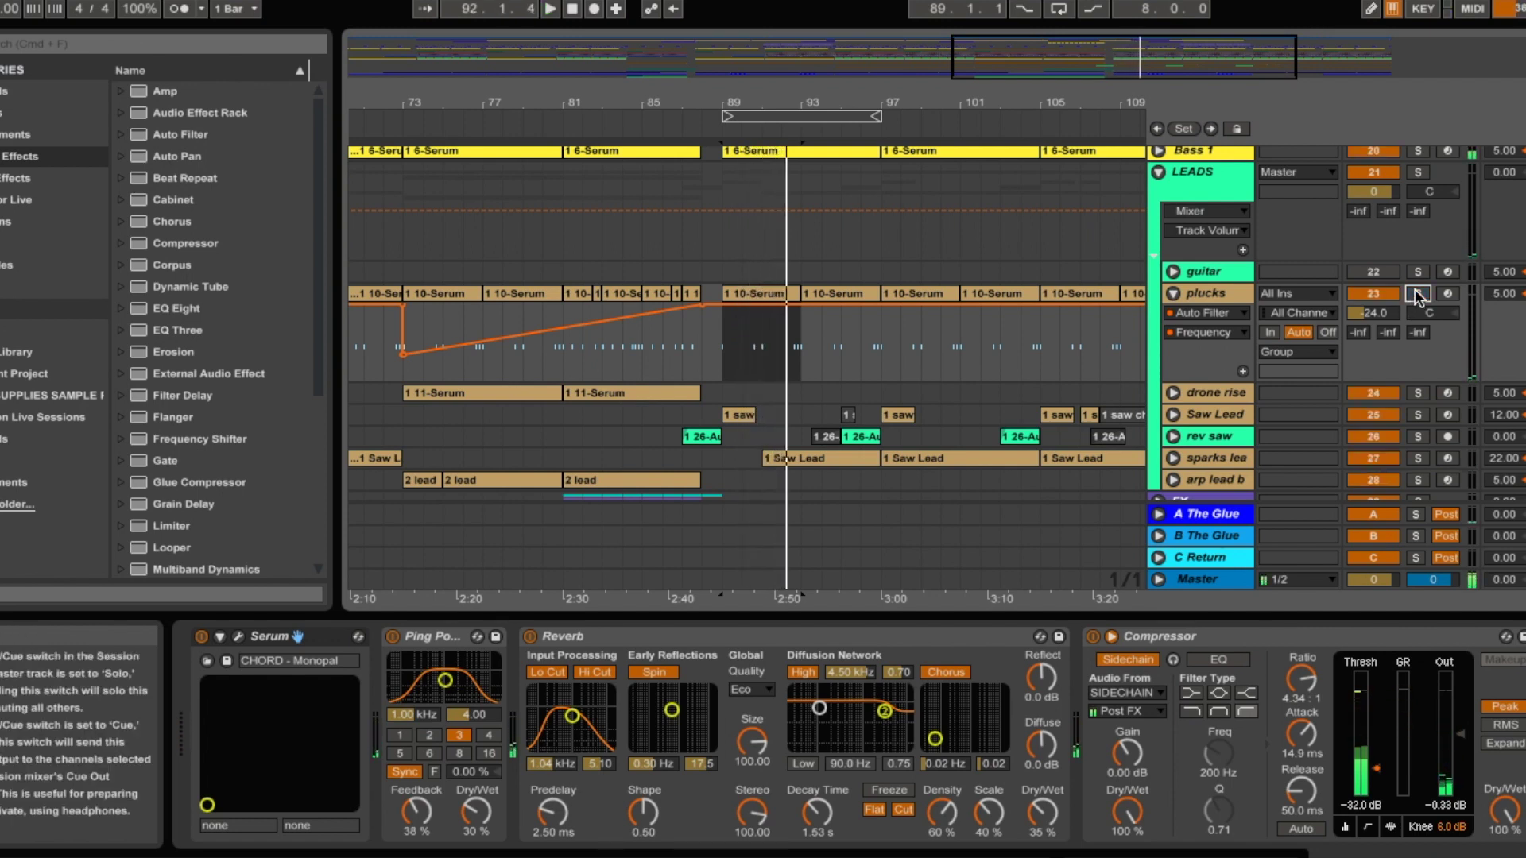
# Select the plucks clip at bar 93 and play it together with the full mix
pyautogui.scroll(3, 1420, 321)
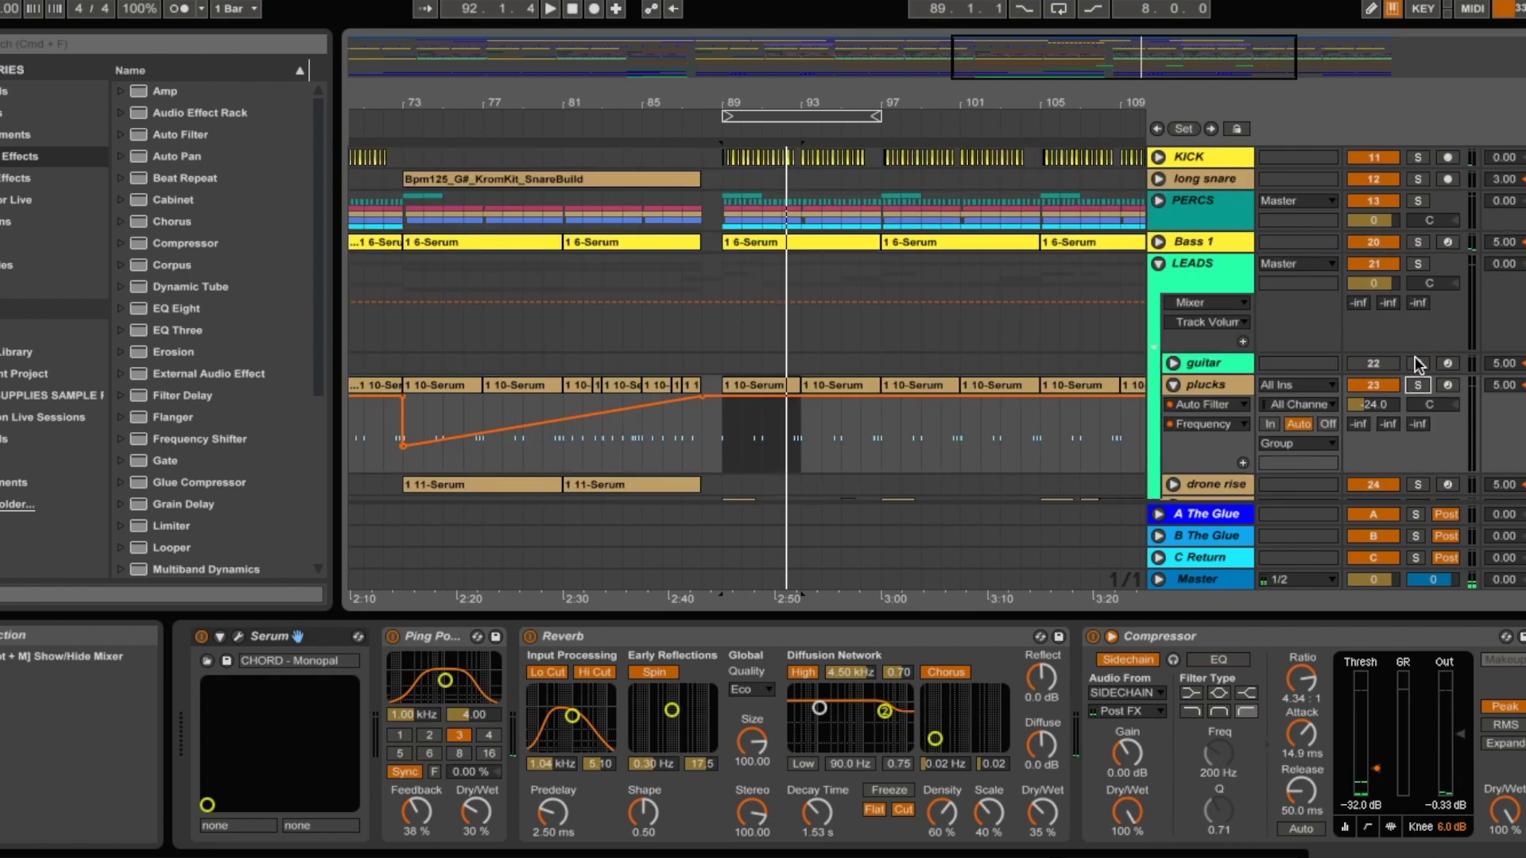
pyautogui.click(913, 383)
pyautogui.scroll(-3, 918, 394)
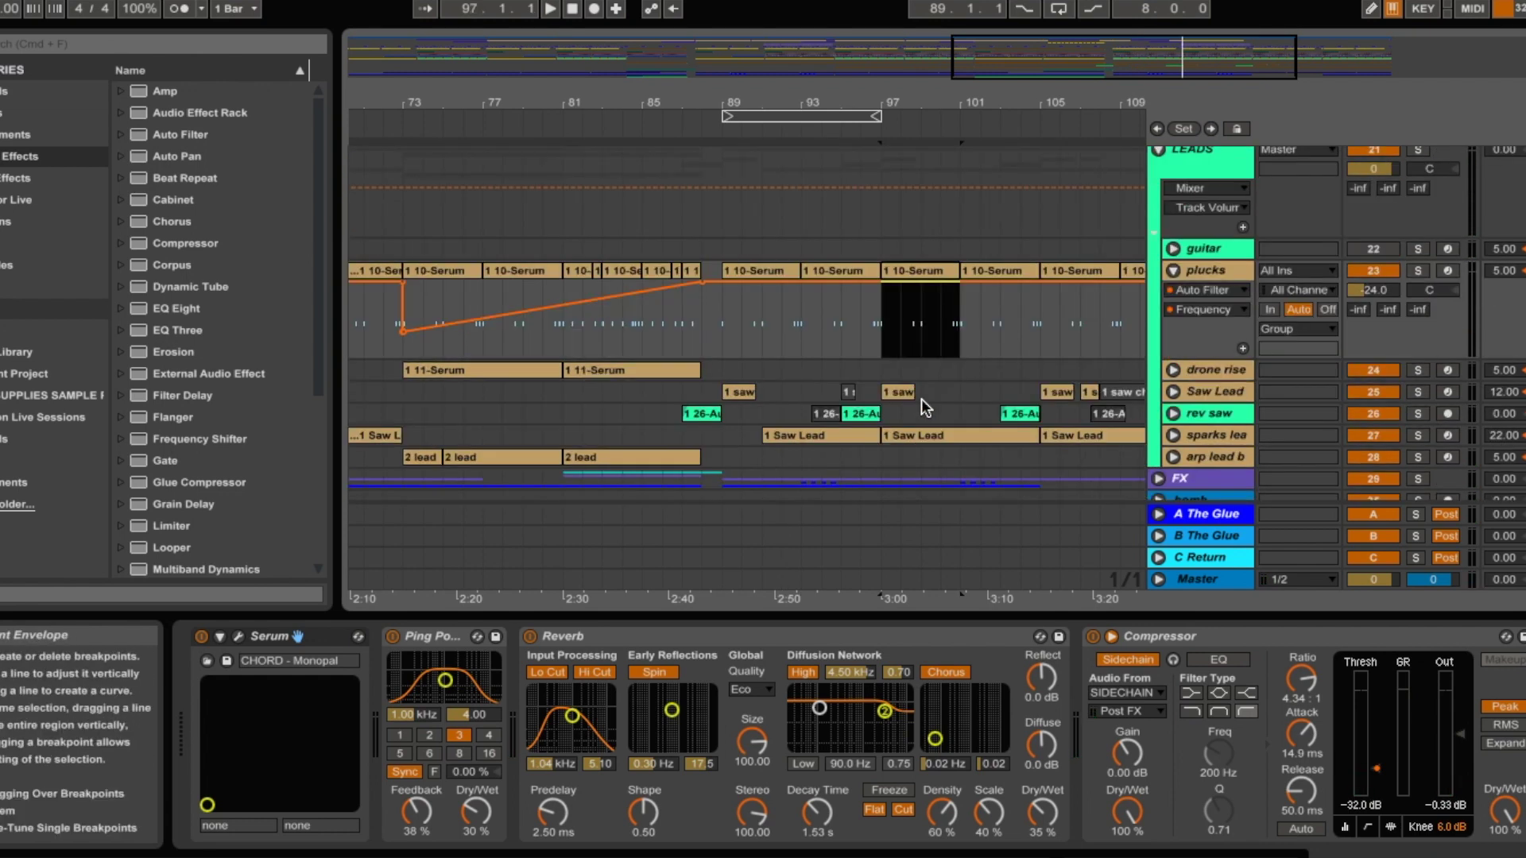
pyautogui.click(831, 273)
pyautogui.press('space')
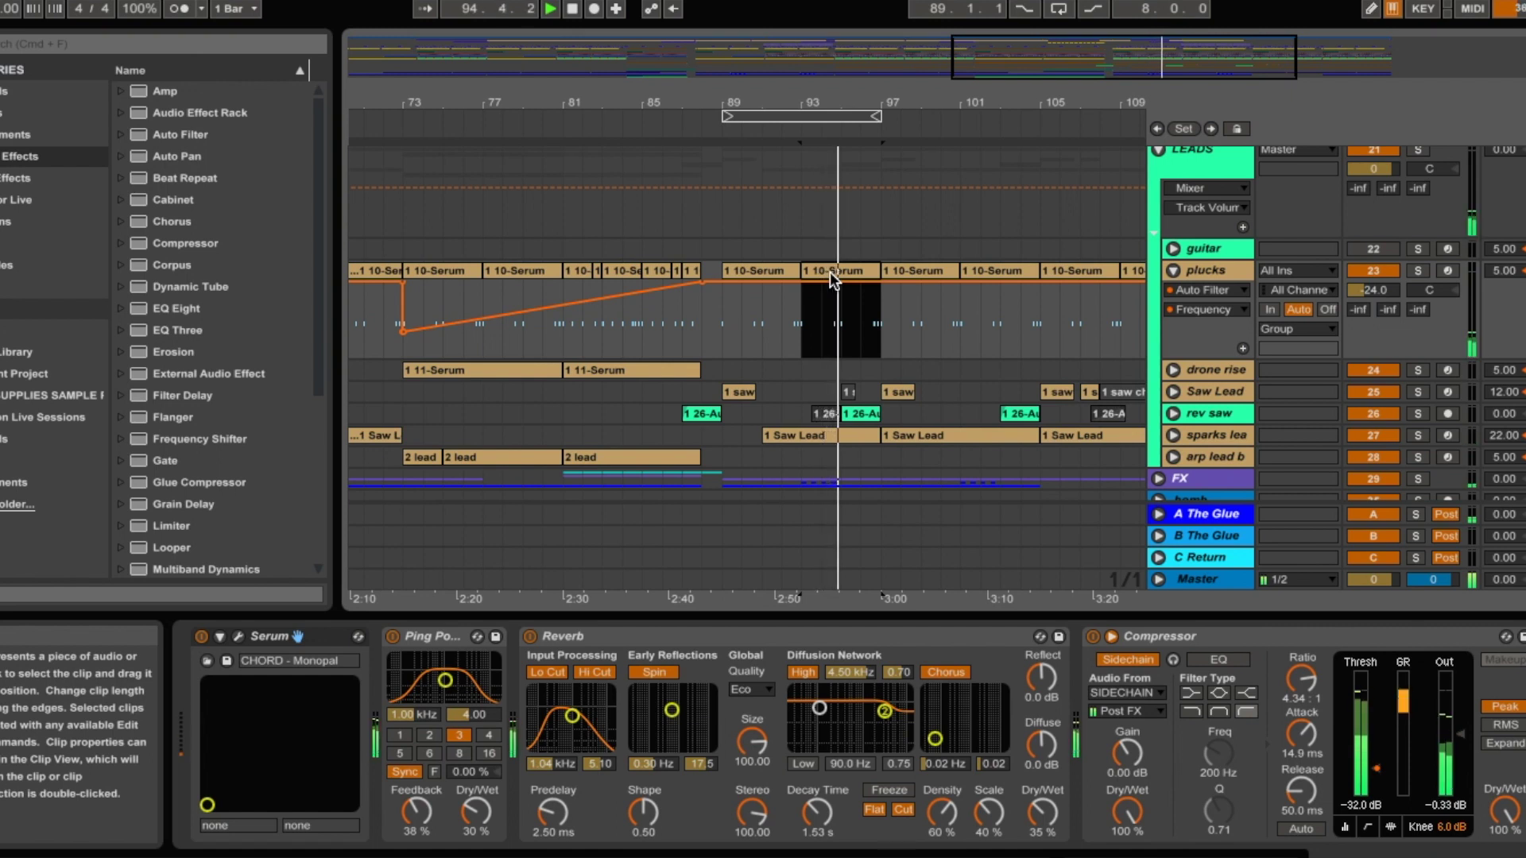
# Unfold the sparks lead track and select its Saw Lead clip spanning bars 91 to 97
pyautogui.click(1158, 336)
pyautogui.scroll(2, 1080, 343)
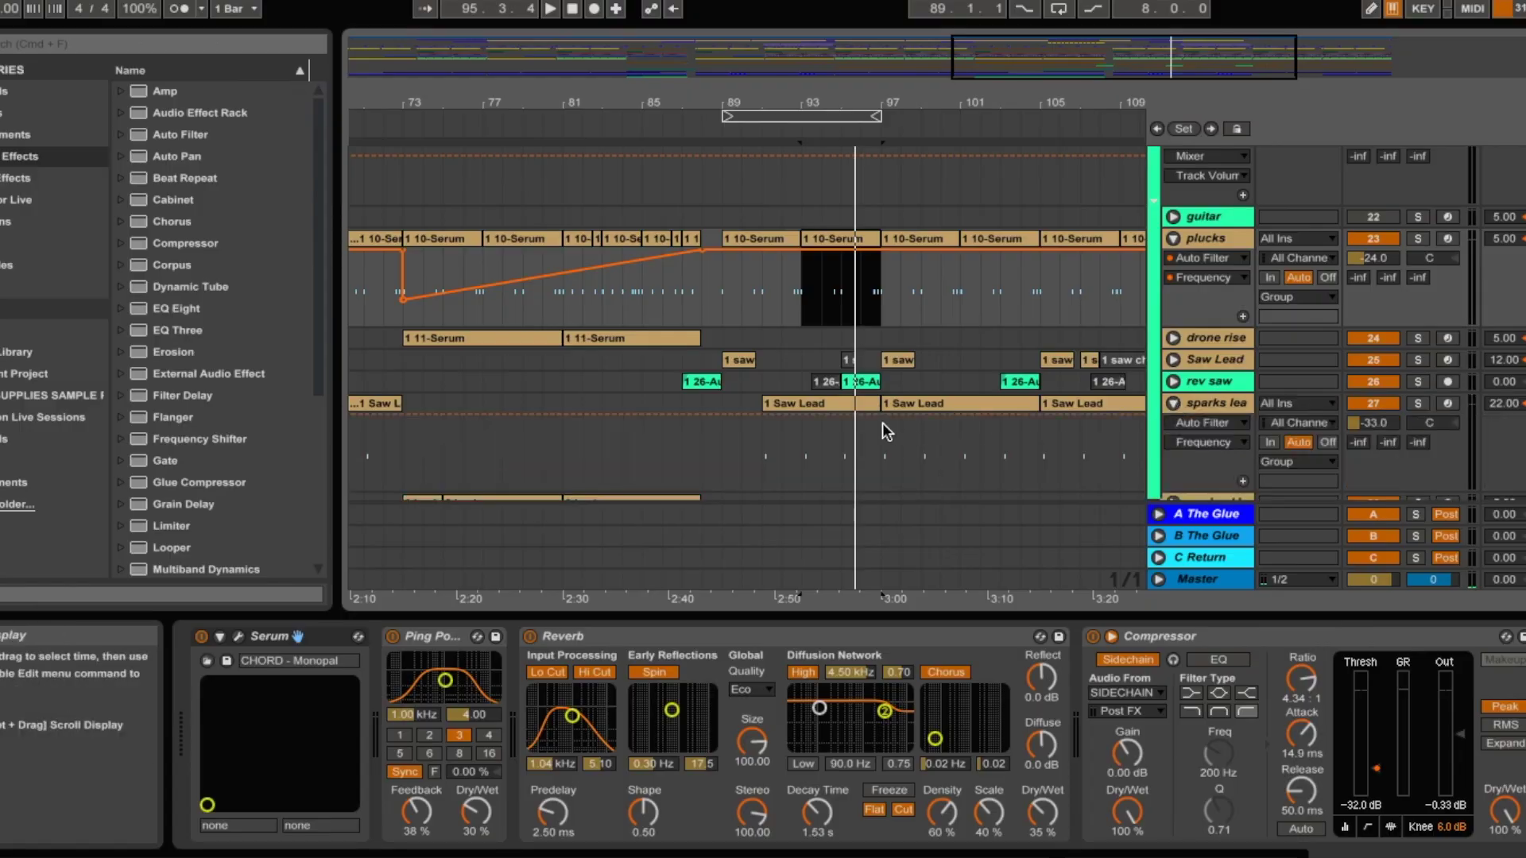
pyautogui.scroll(-2, 884, 424)
pyautogui.moveTo(880, 366); pyautogui.dragTo(763, 366)
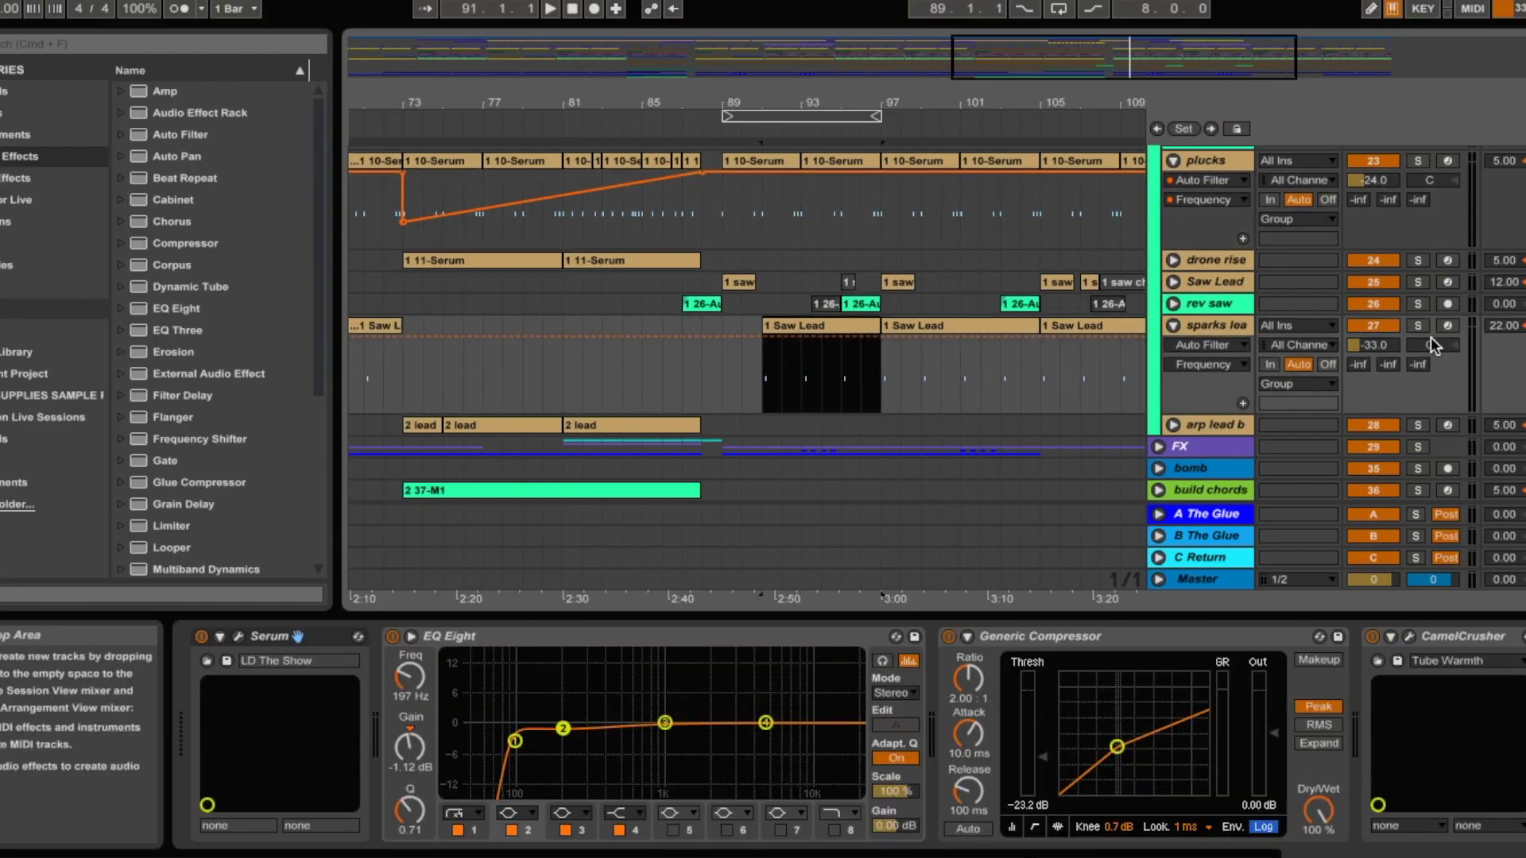
# Audition the sparks lead track soloed from bar 91 and clear its solo
pyautogui.click(1417, 326)
pyautogui.press('space')
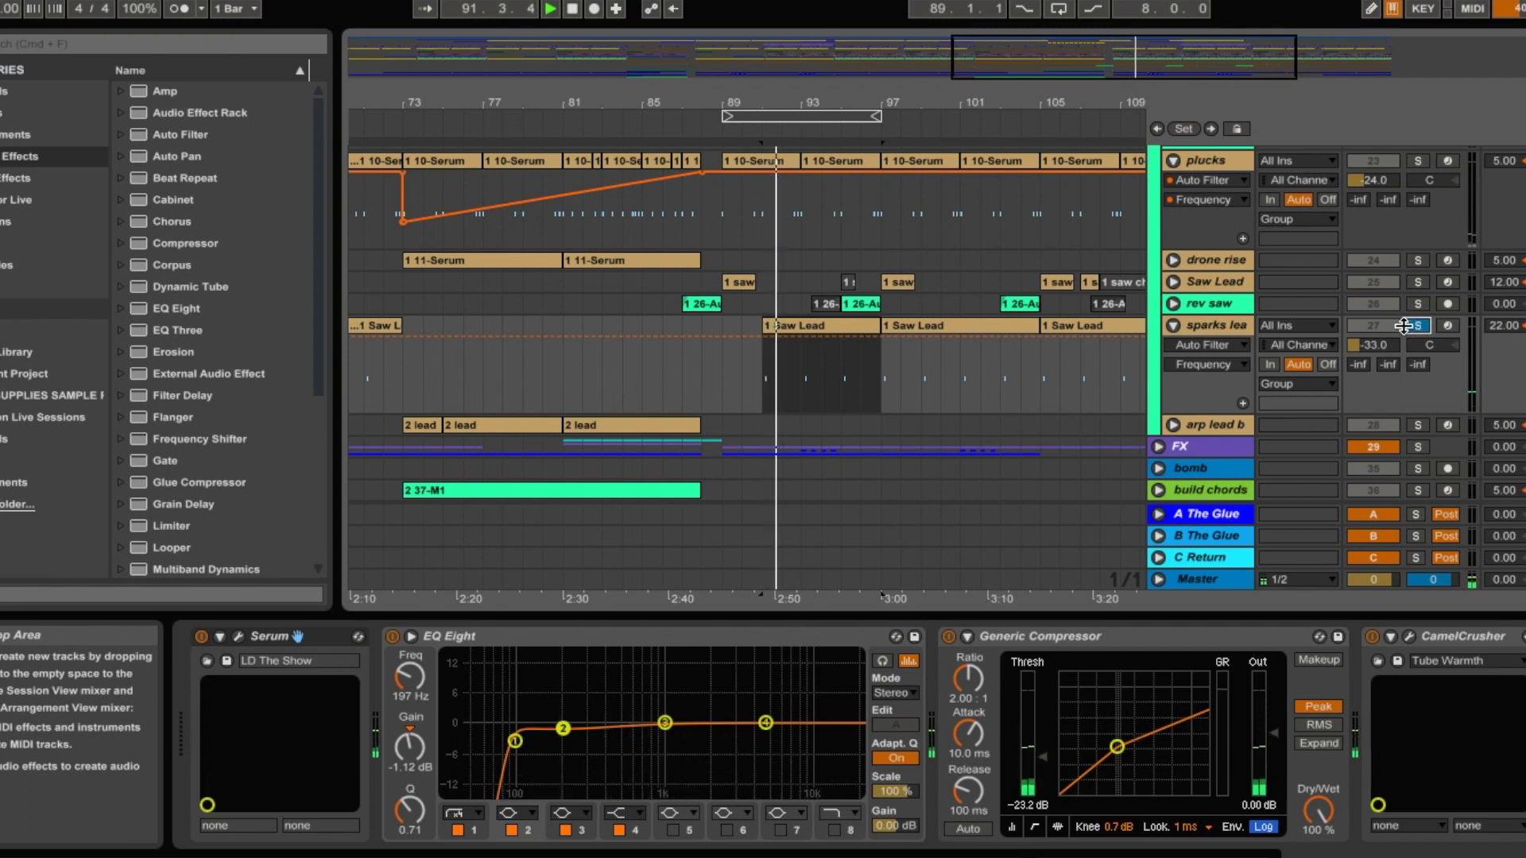
pyautogui.click(1417, 326)
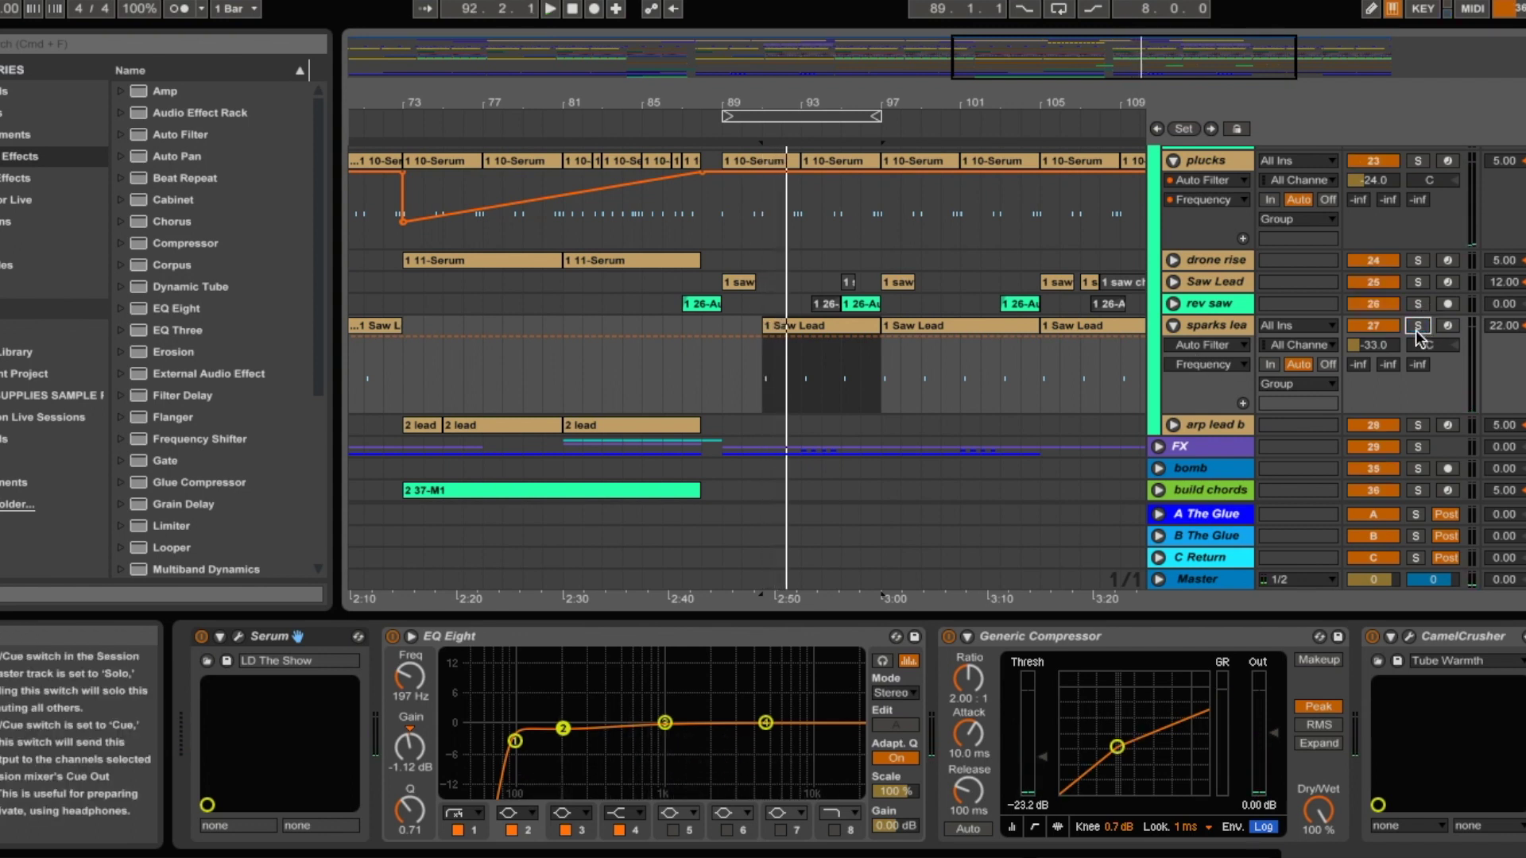
# Play the sparks lead in the full mix from about bar 90, and fold its track
pyautogui.click(750, 392)
pyautogui.press('space')
pyautogui.press('space')
pyautogui.press('space')
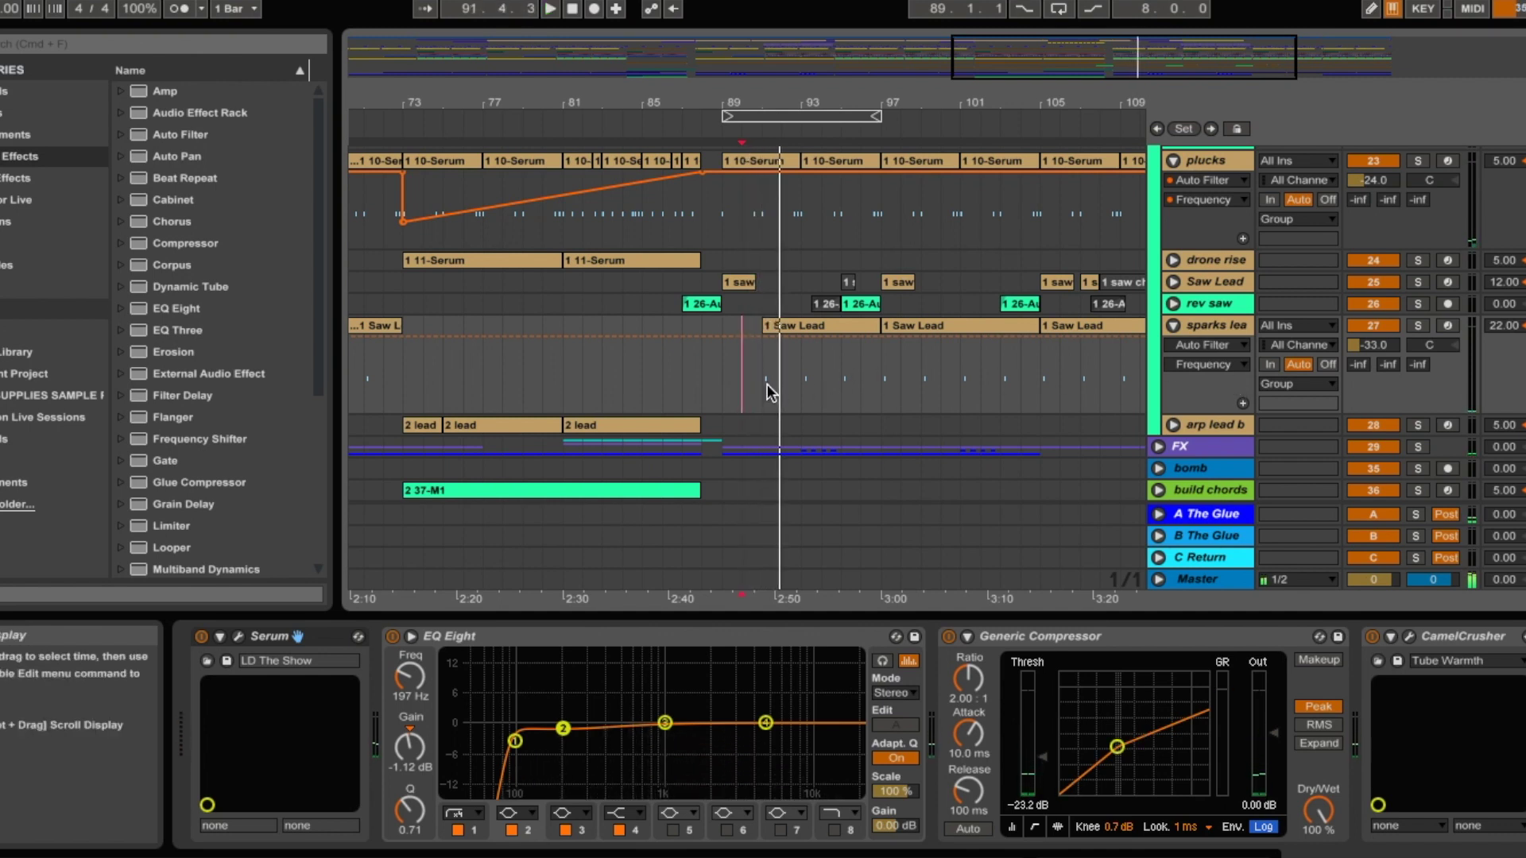
pyautogui.press('space')
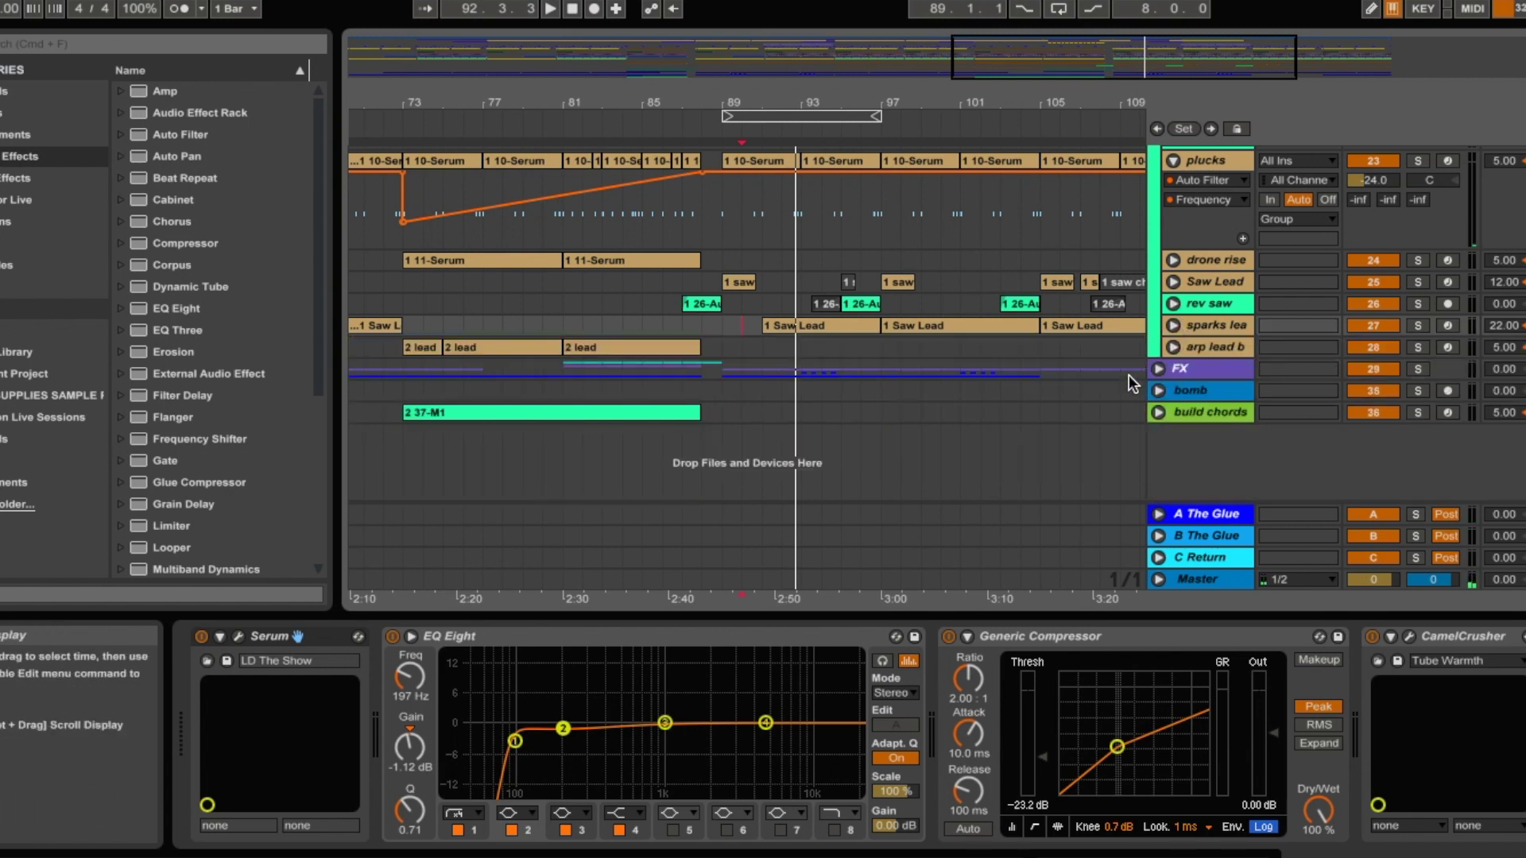
# Unfold the arp lead track and select its first lead clip at bar 73
pyautogui.press('-')
pyautogui.press('-')
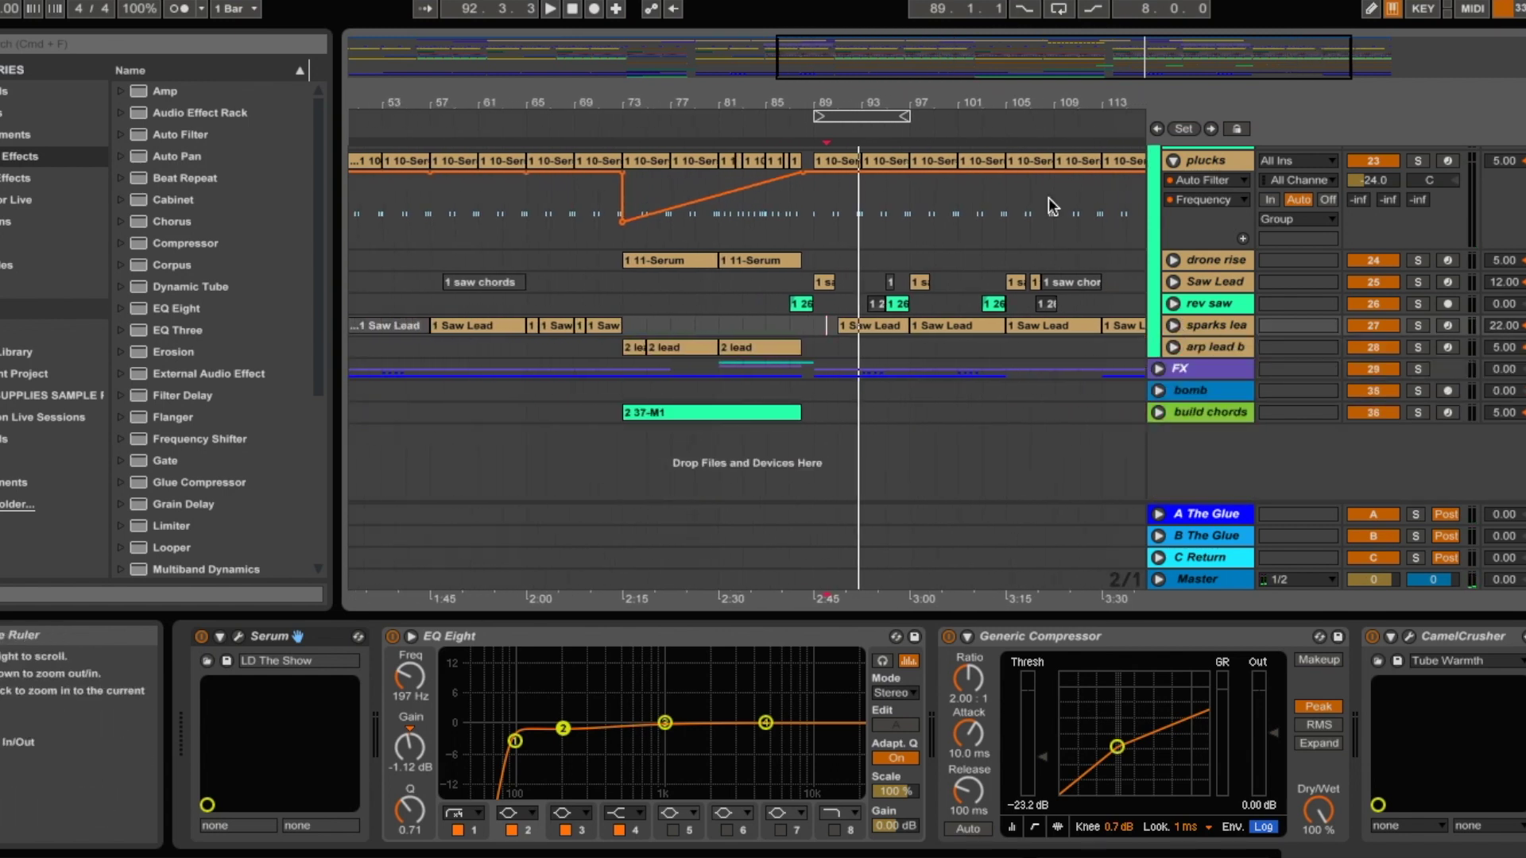
pyautogui.click(1175, 342)
pyautogui.click(641, 314)
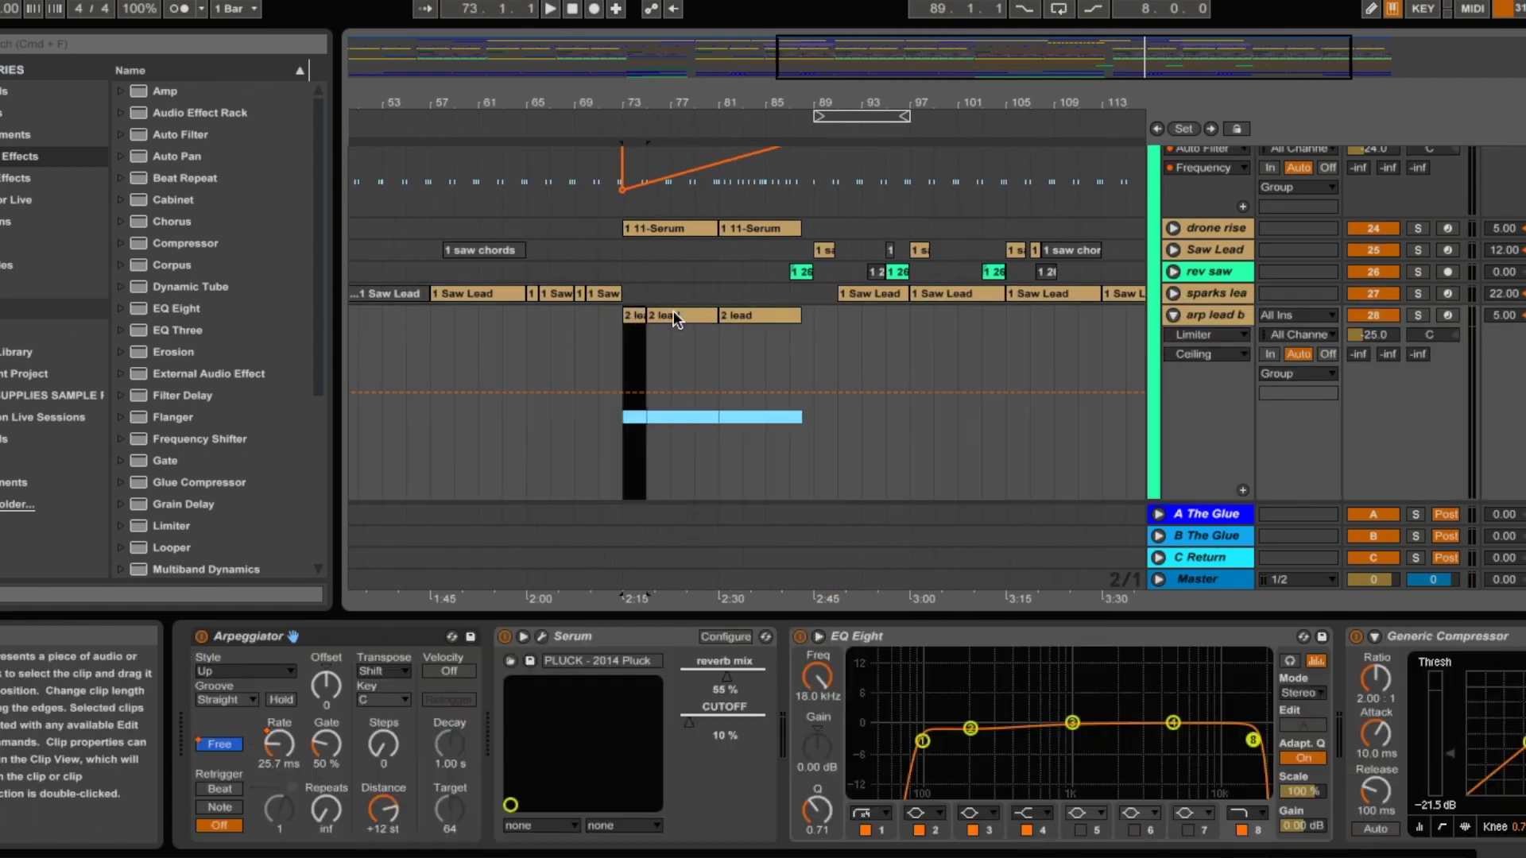
# Solo and play the arp lead from bar 73, examining its device chain from the Arpeggiator to the Limiter
pyautogui.click(1418, 316)
pyautogui.press('space')
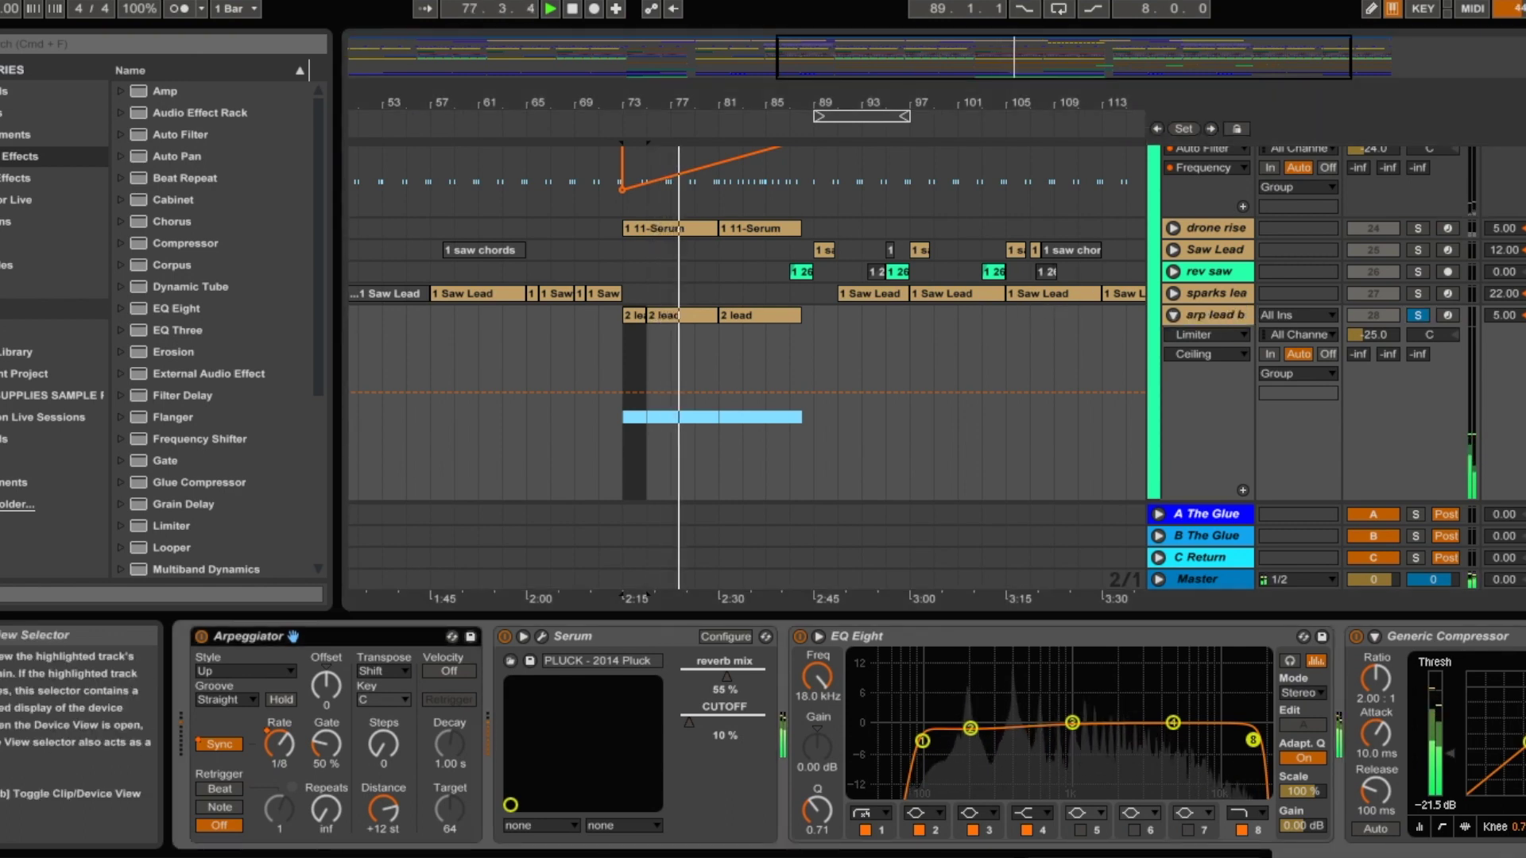
pyautogui.hscroll(10, 851, 735)
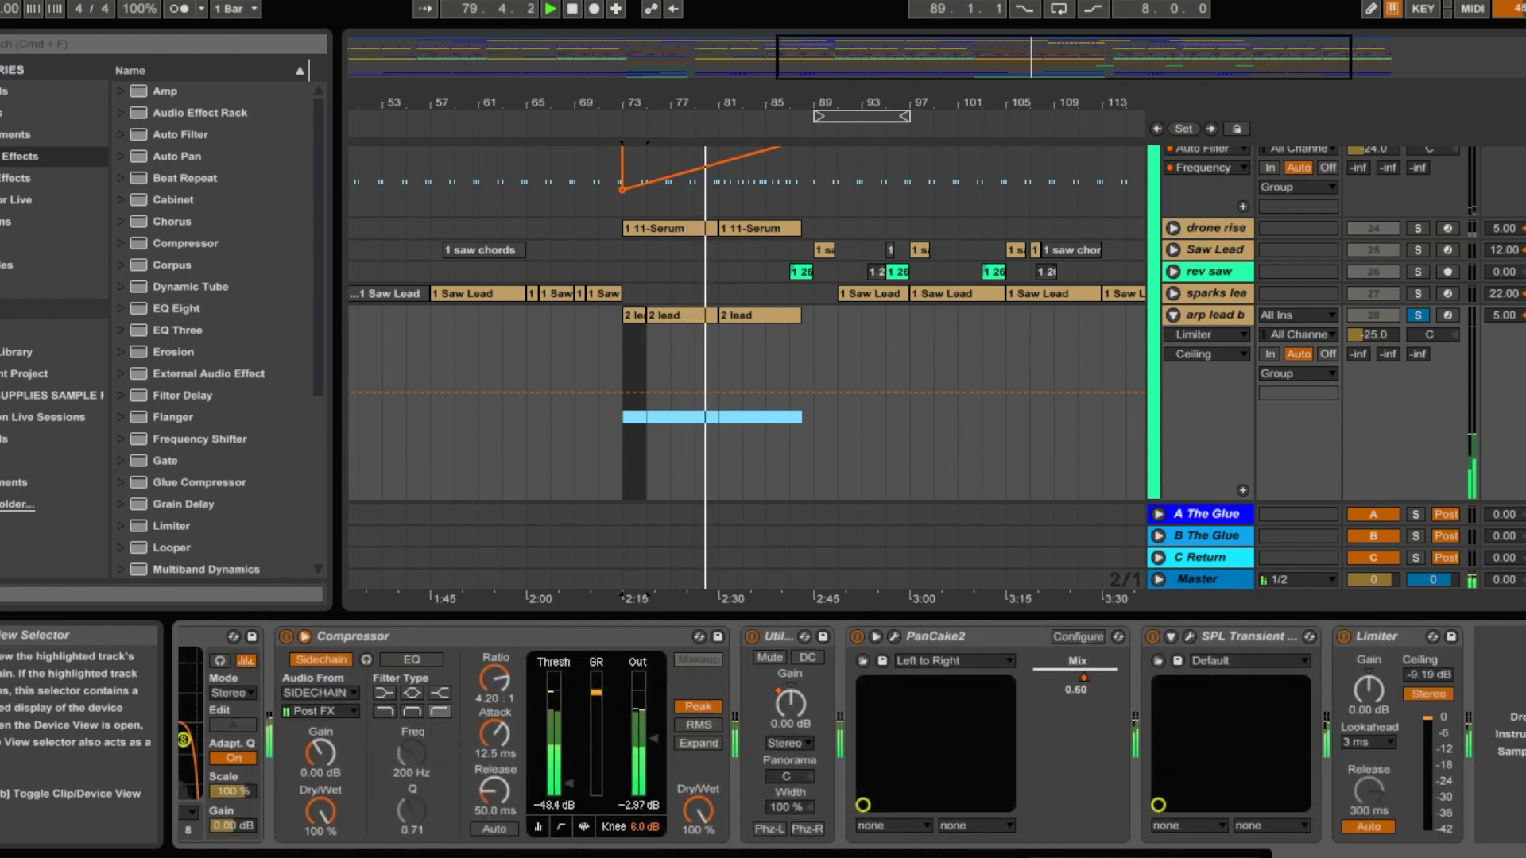
# Show the Arpeggiator's rate automation on the arp lead track and play it from bars 73 and 81
pyautogui.hscroll(-10, 850, 736)
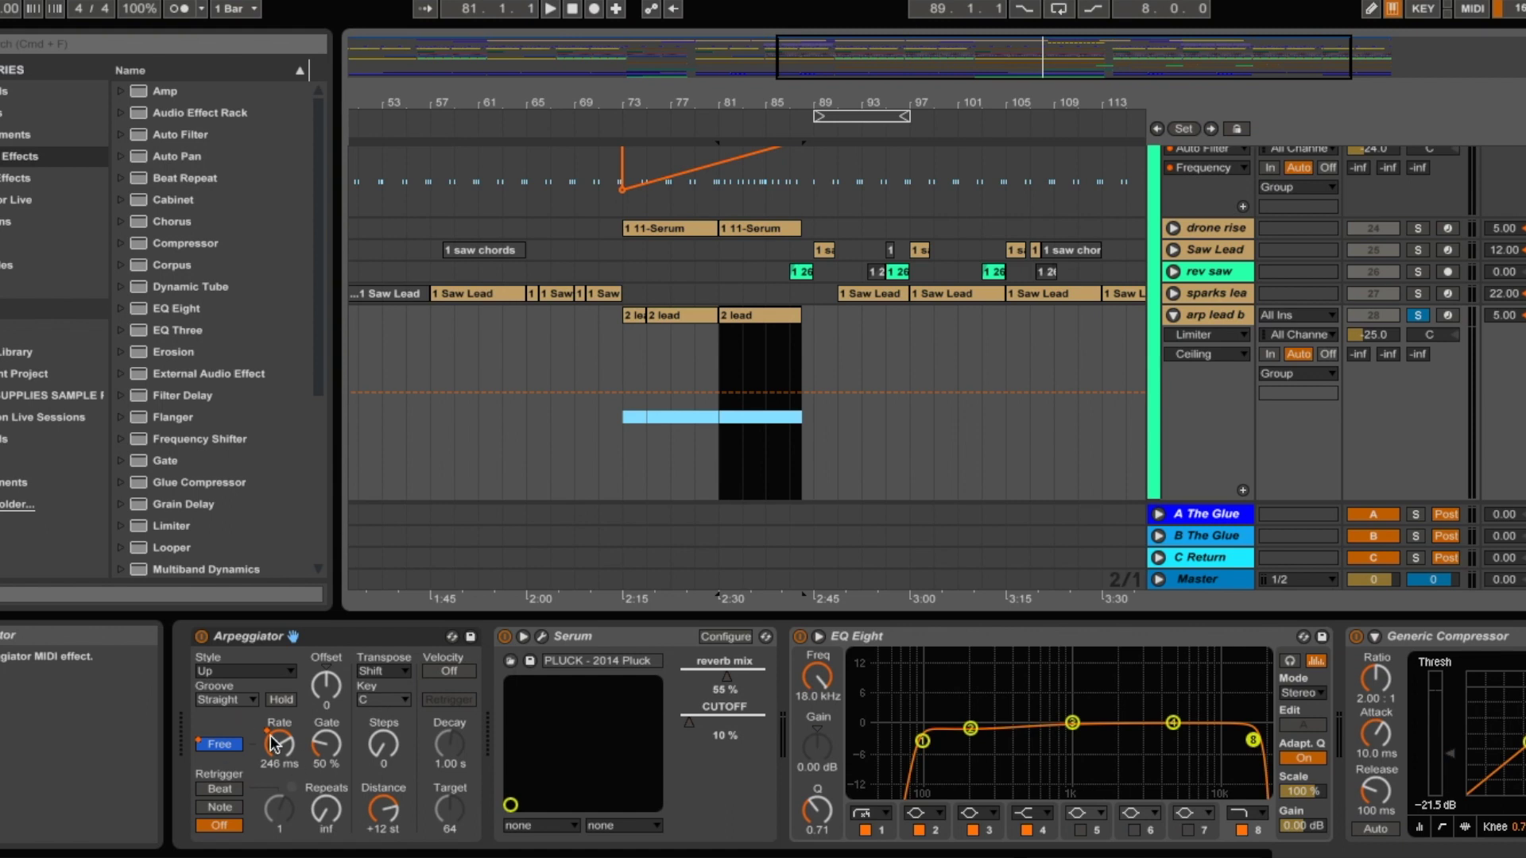
pyautogui.rightClick(279, 751)
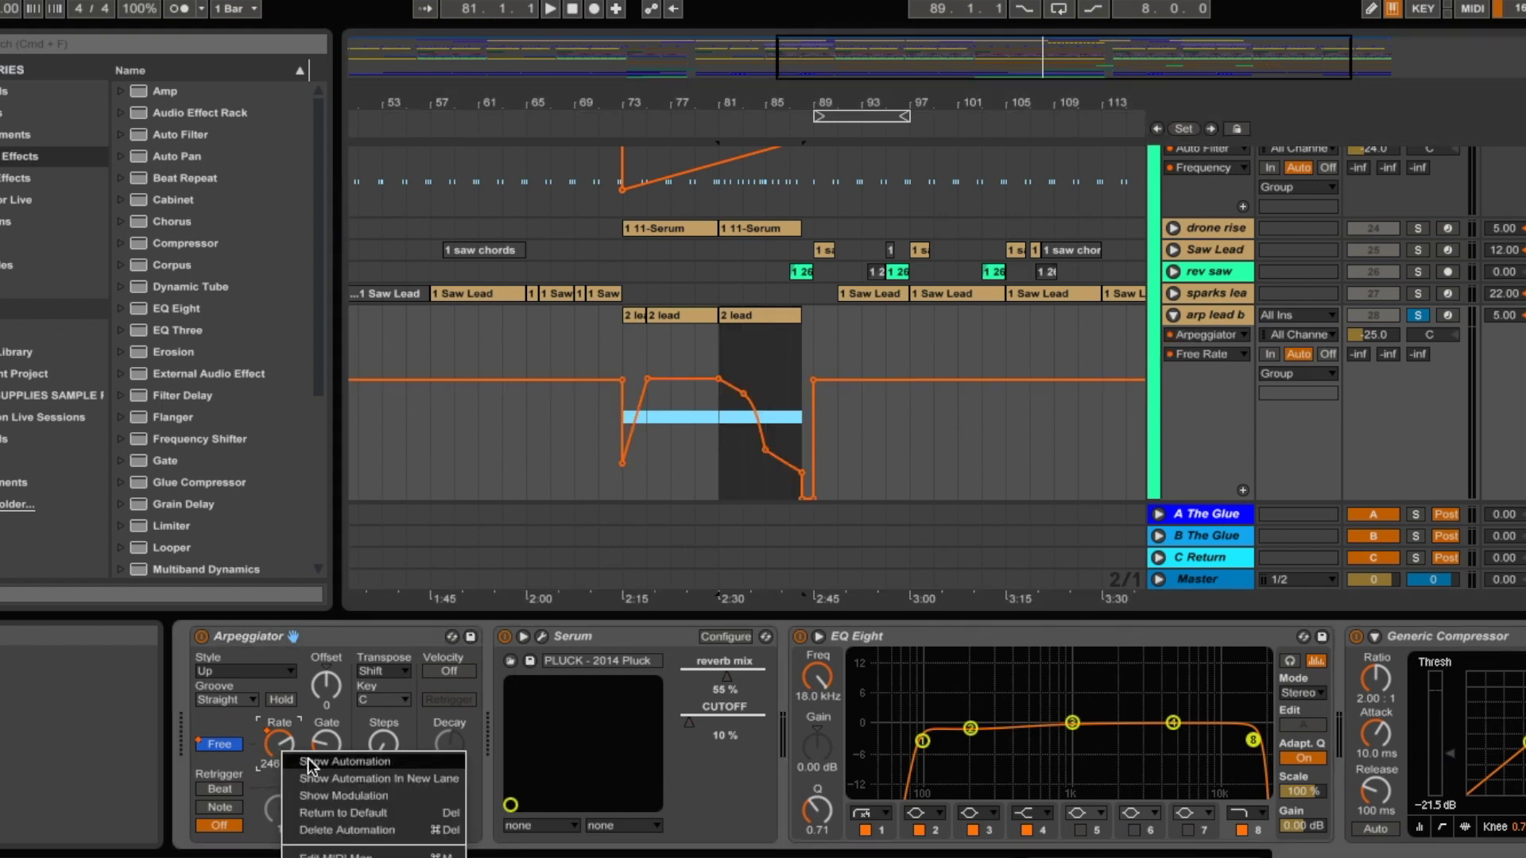
pyautogui.click(342, 633)
pyautogui.click(636, 318)
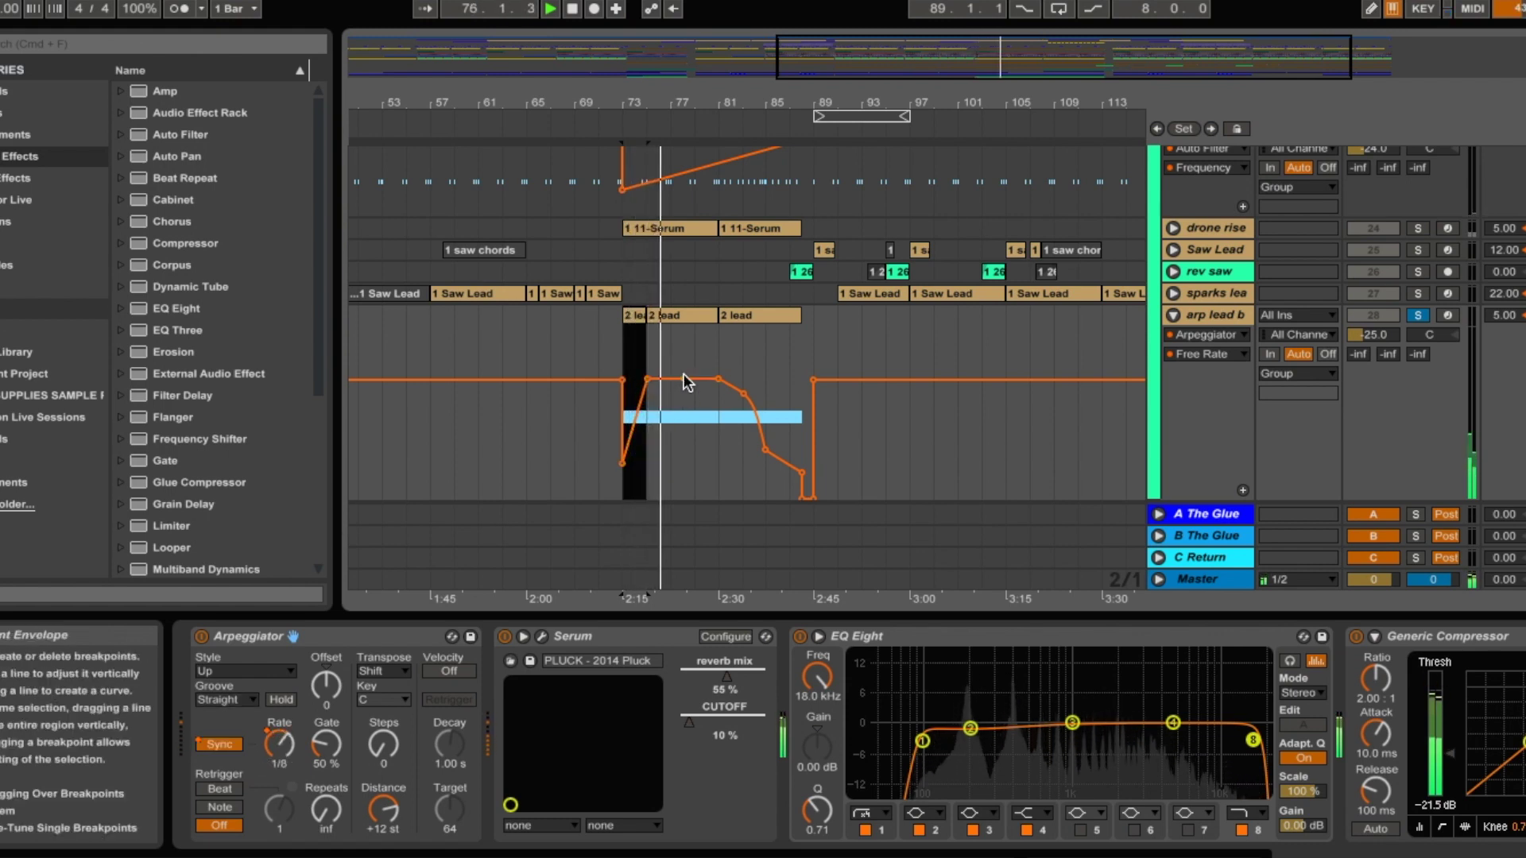
pyautogui.click(731, 315)
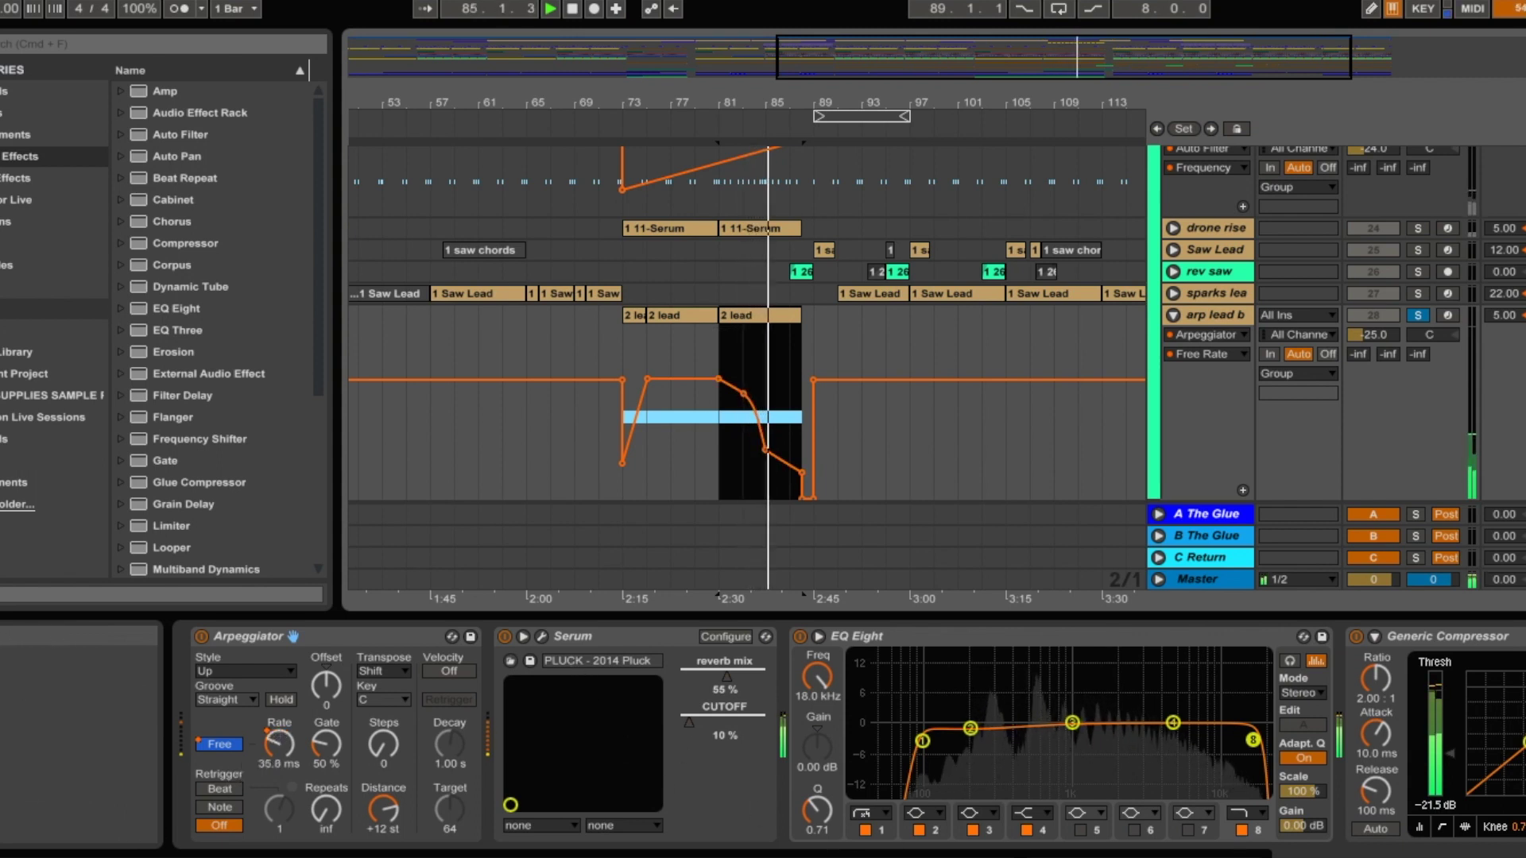
# Show the arp lead's Utility gain automation, followed by its PanCake2 mix automation
pyautogui.click(541, 637)
pyautogui.hscroll(10, 541, 637)
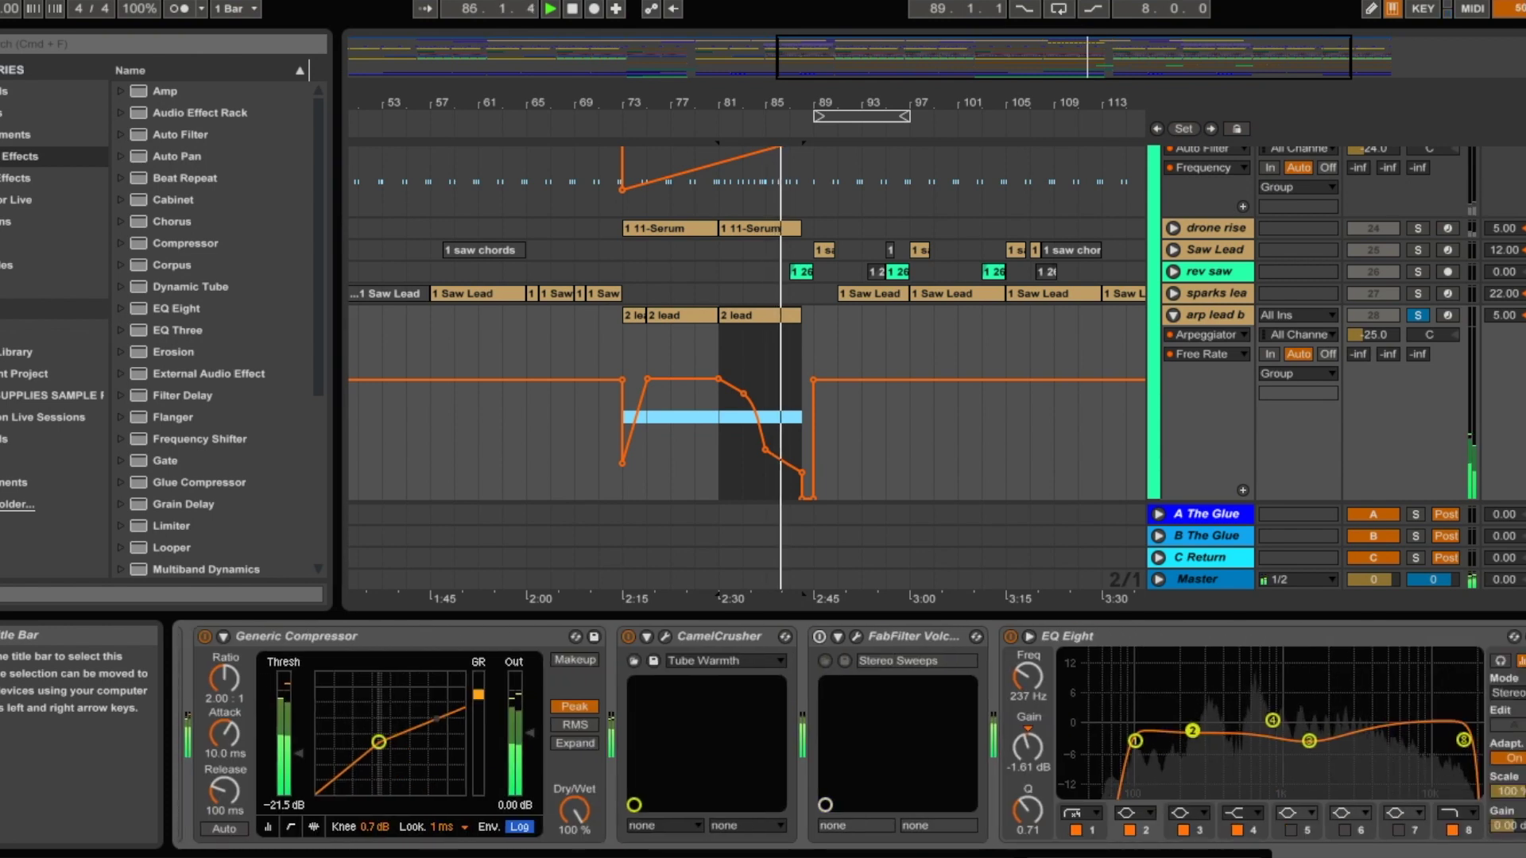
pyautogui.hscroll(15, 1509, 837)
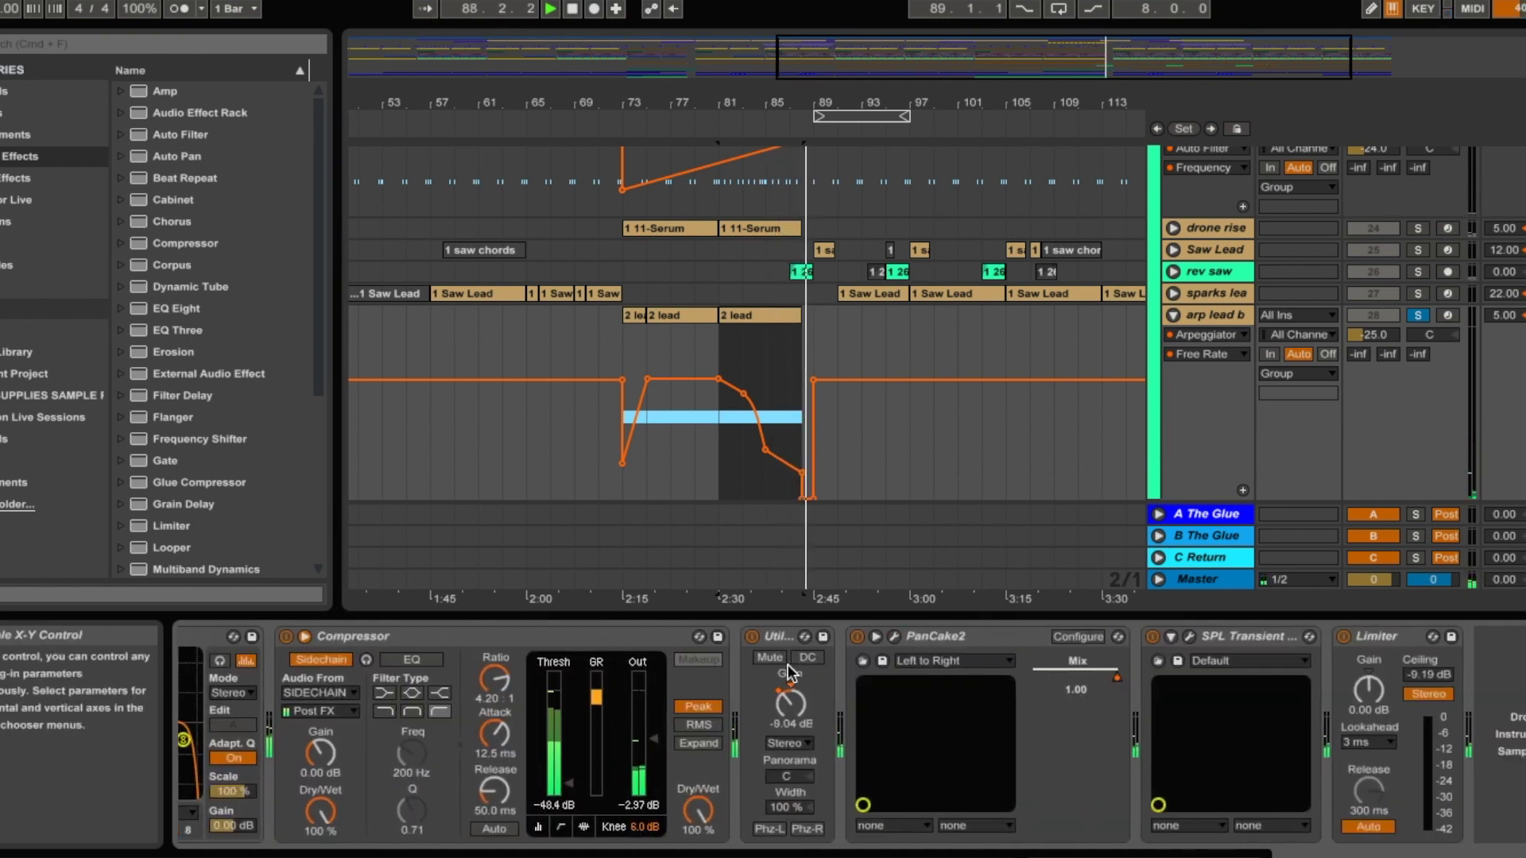
pyautogui.rightClick(790, 703)
pyautogui.click(867, 593)
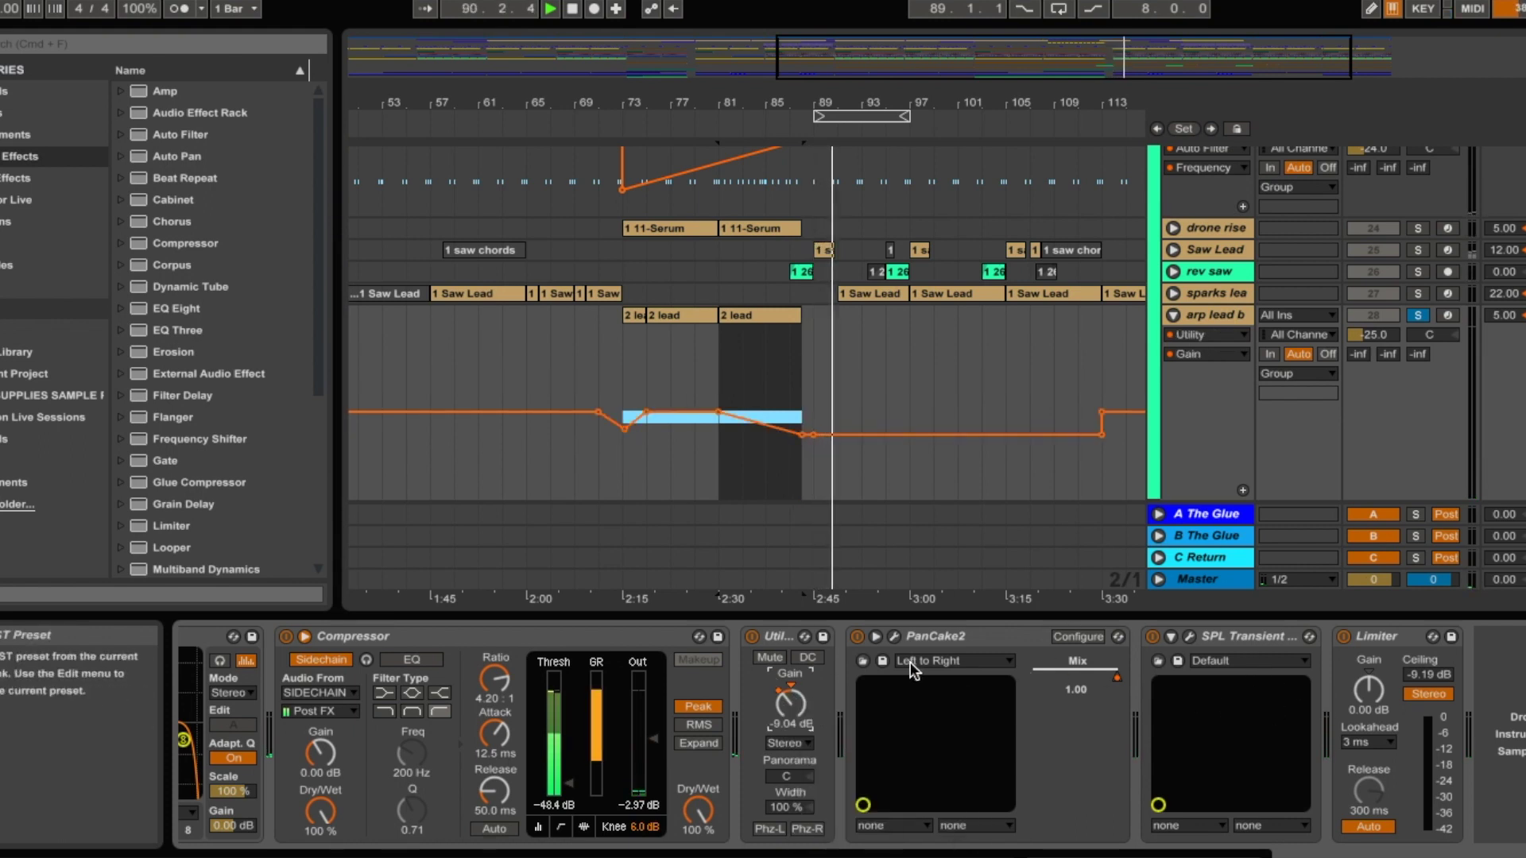
pyautogui.rightClick(1117, 678)
pyautogui.click(1137, 690)
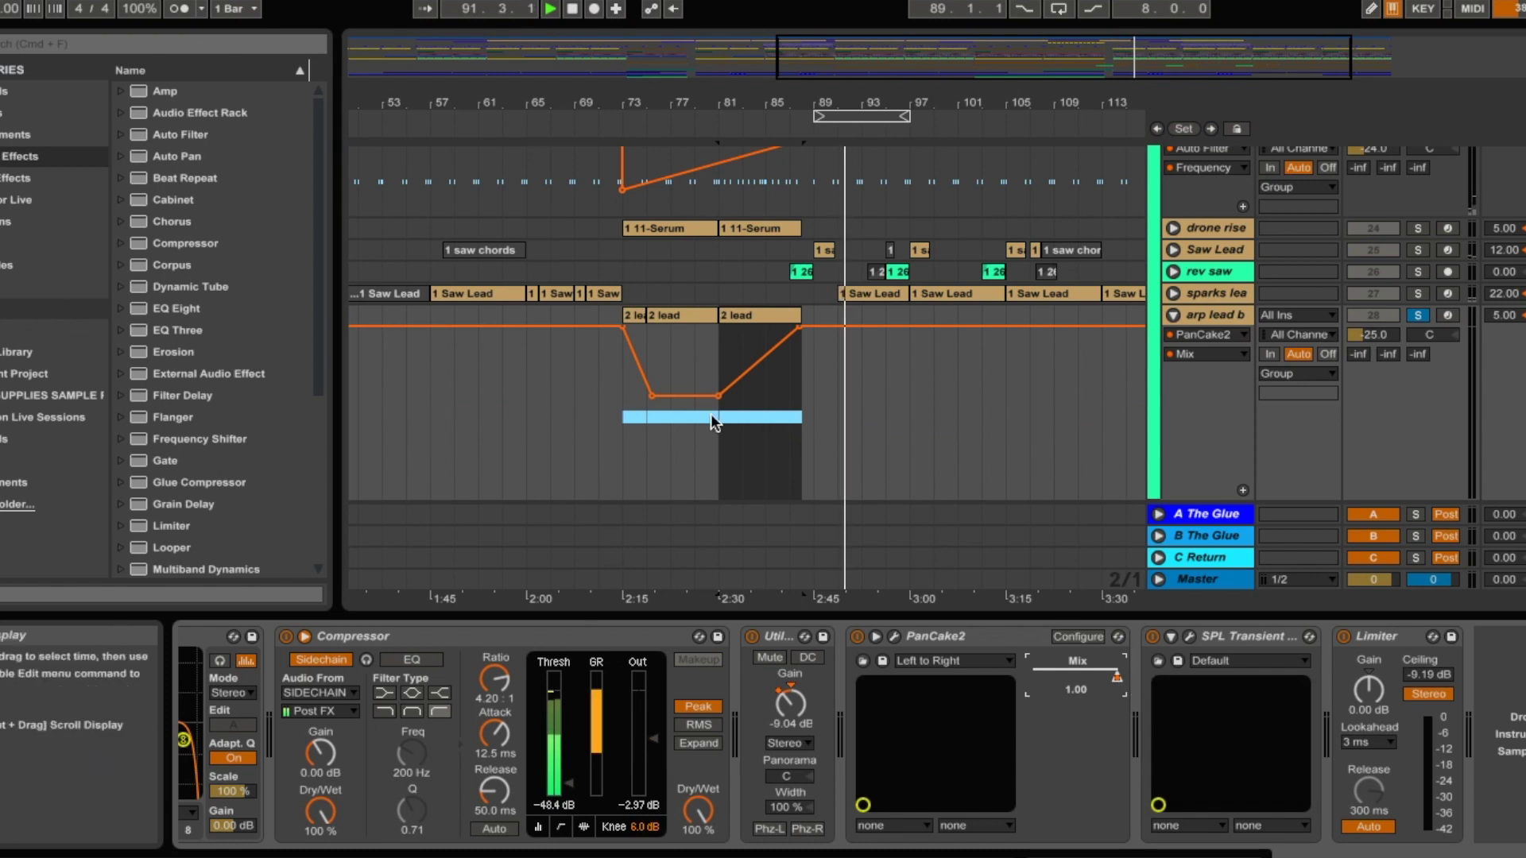
# Open the PanCake2 plug-in window and watch its panning wave beside the mix automation while playing the arp lead from bar 73
pyautogui.click(637, 316)
pyautogui.press('space')
pyautogui.click(894, 636)
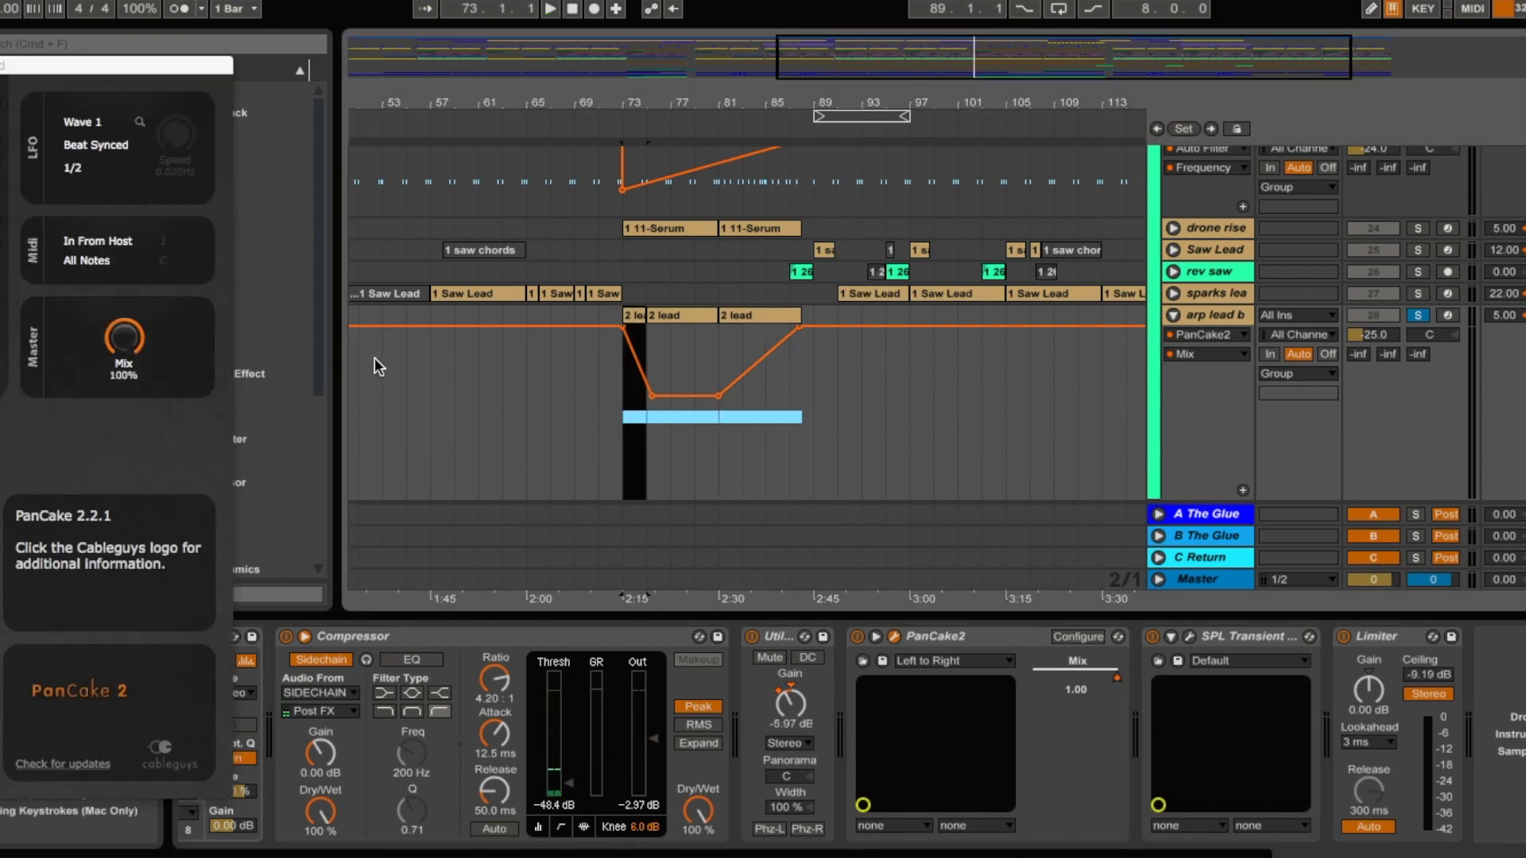
pyautogui.moveTo(10, 73); pyautogui.dragTo(867, 29)
pyautogui.press('space')
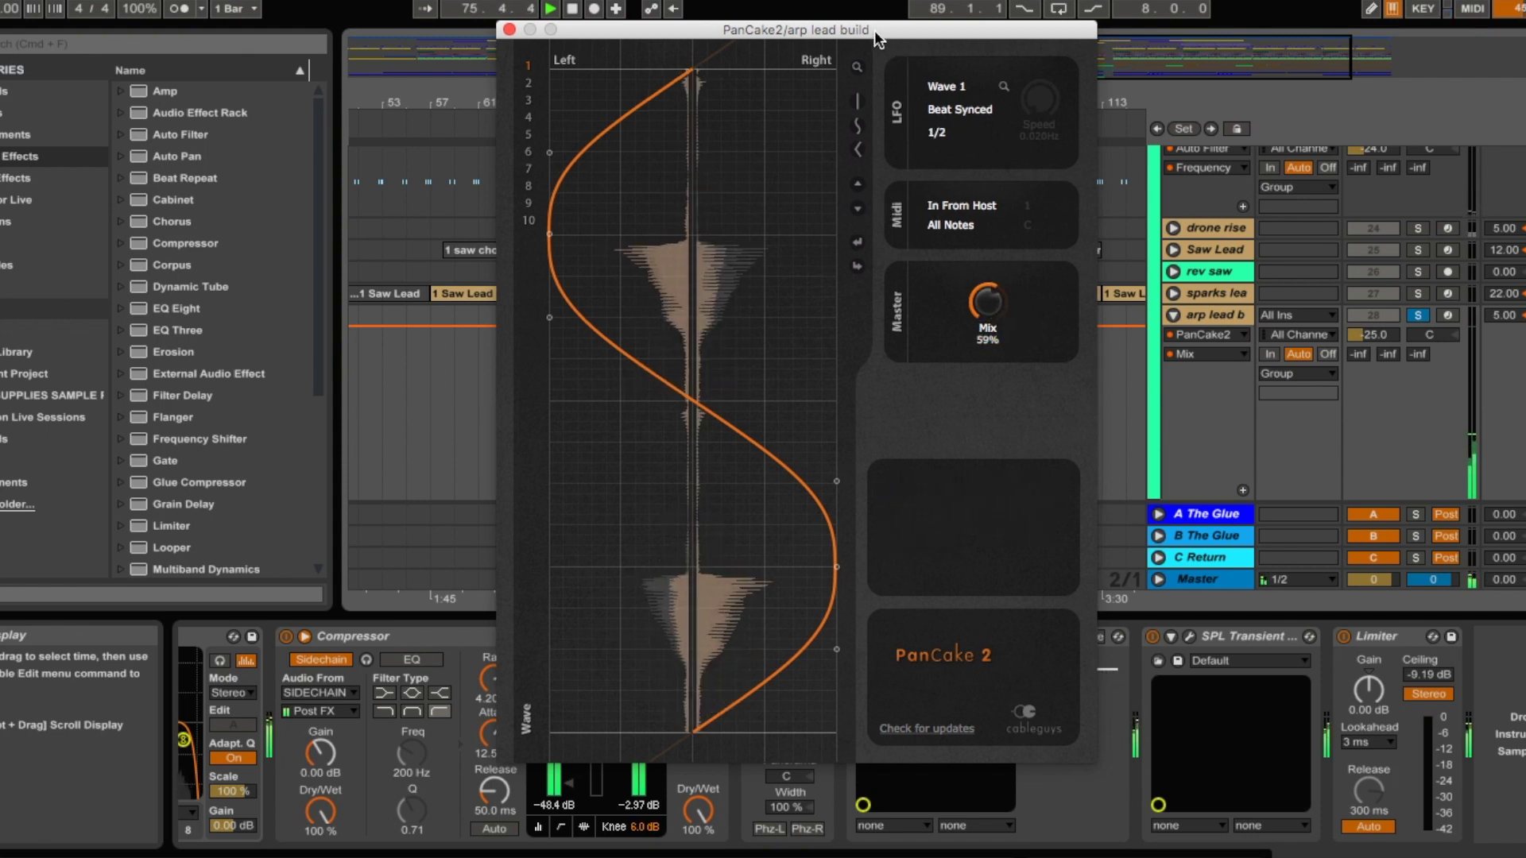
pyautogui.moveTo(876, 29); pyautogui.dragTo(229, 70)
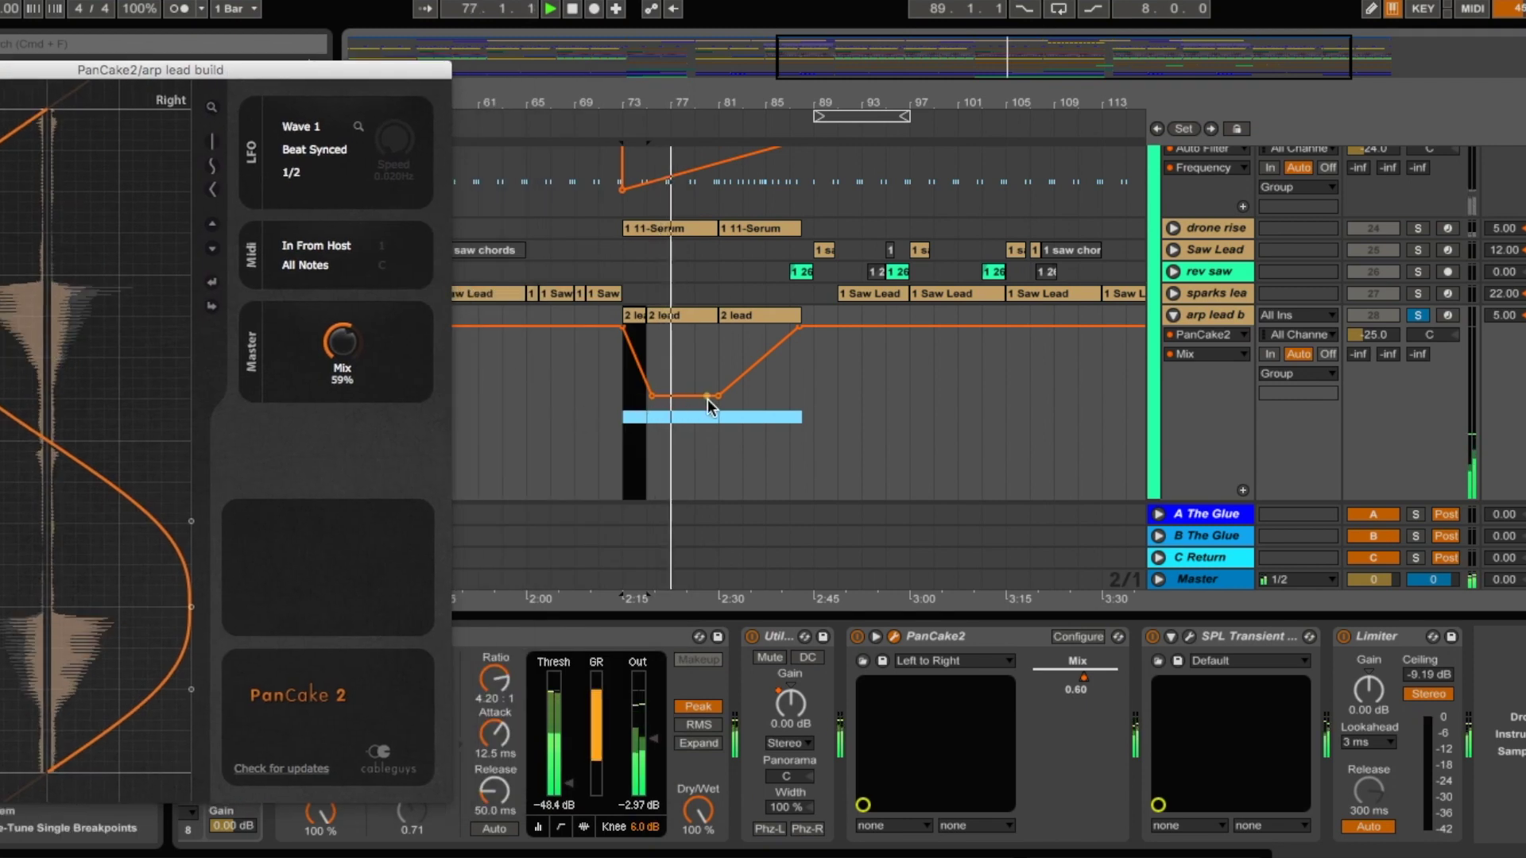
pyautogui.moveTo(144, 69); pyautogui.dragTo(285, 71)
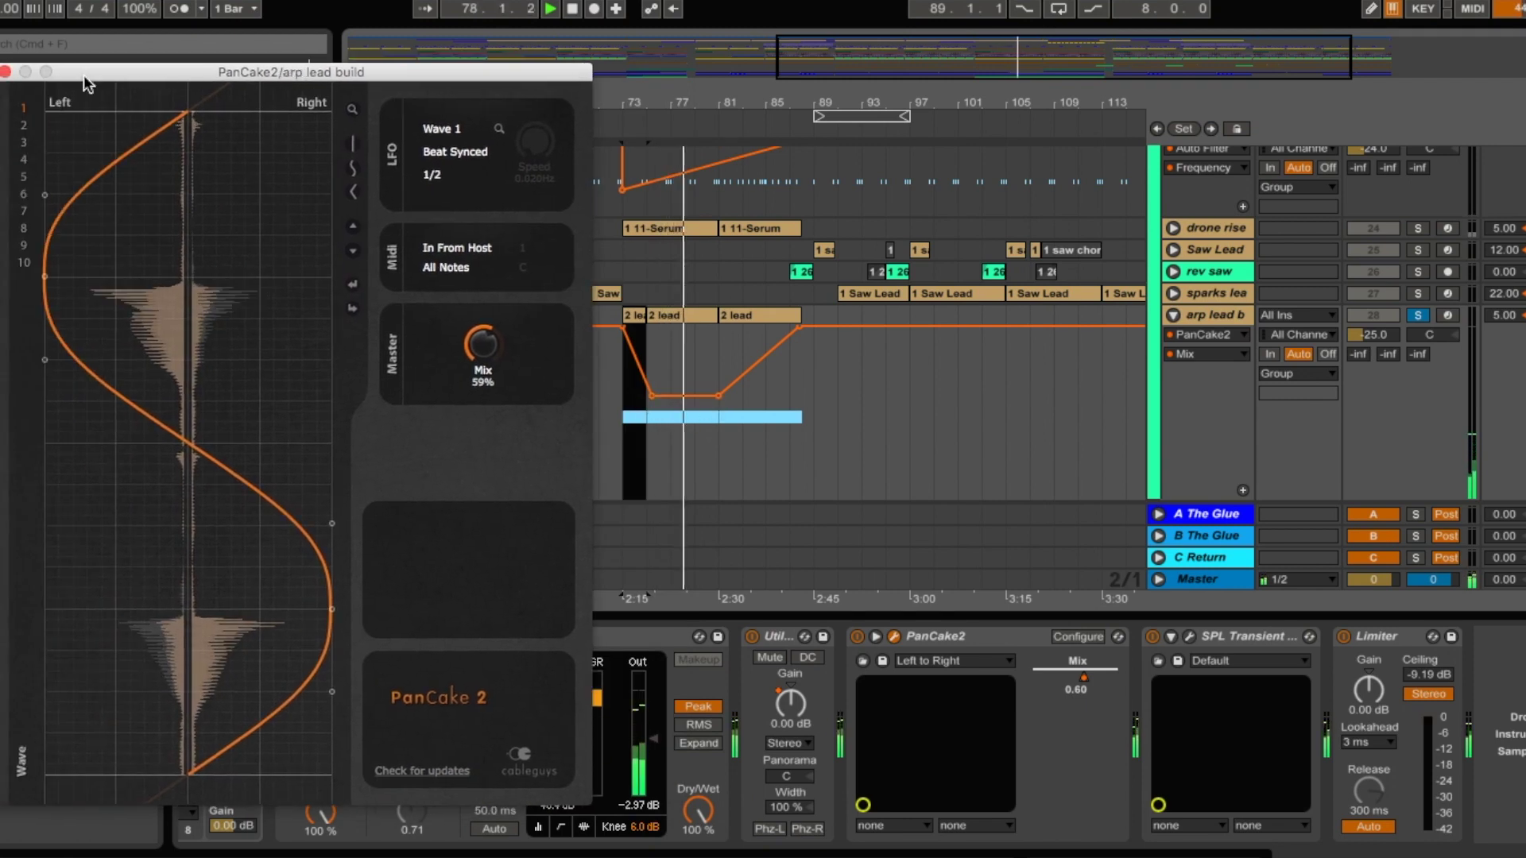
# Close the PanCake2 window, stop playback, and fold and unsolo the arp lead track
pyautogui.click(6, 73)
pyautogui.press('space')
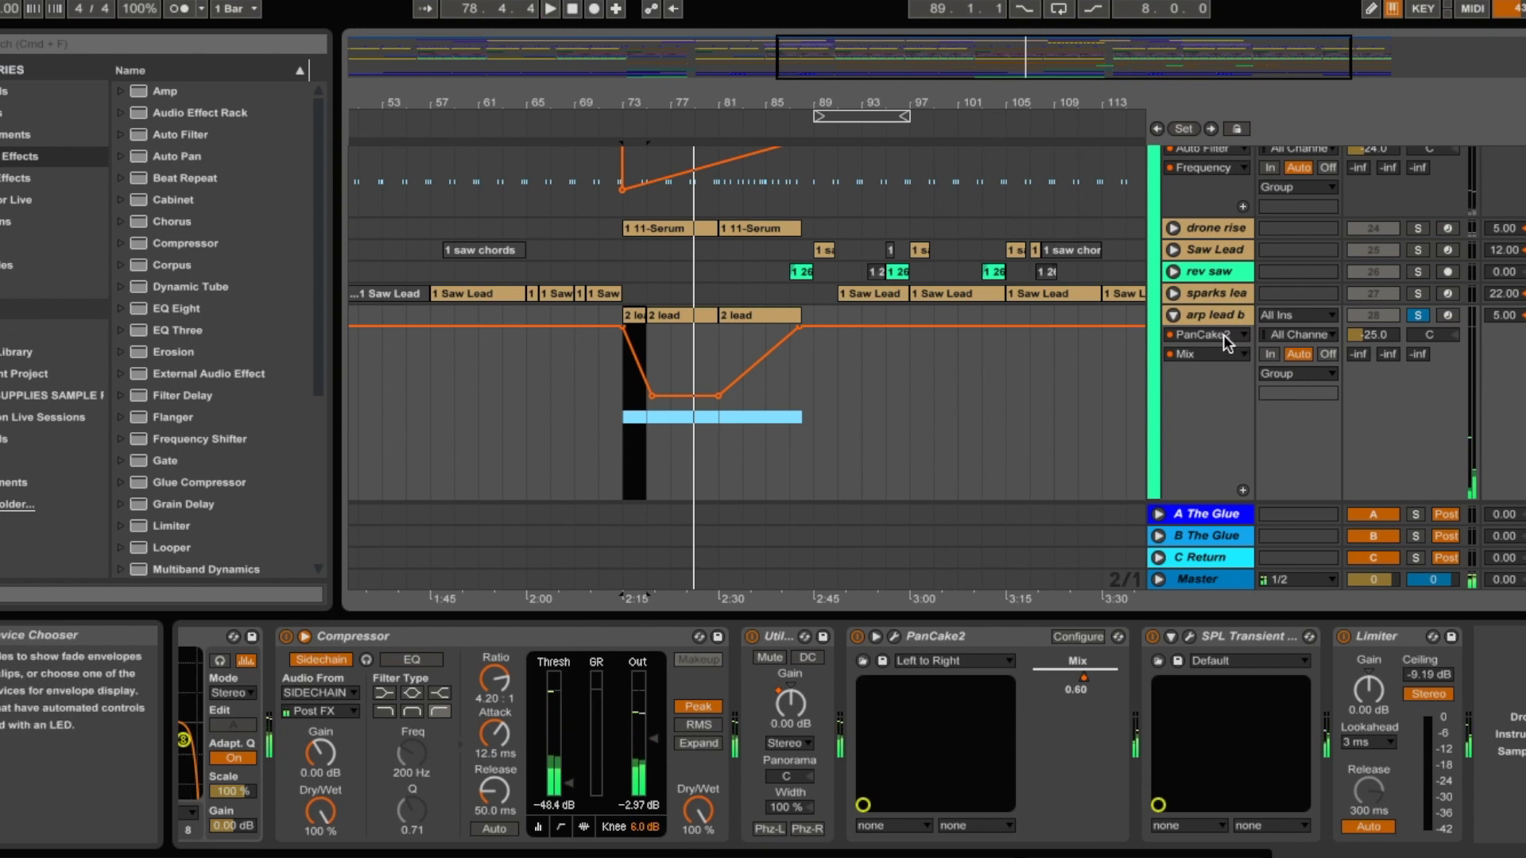
pyautogui.click(1173, 316)
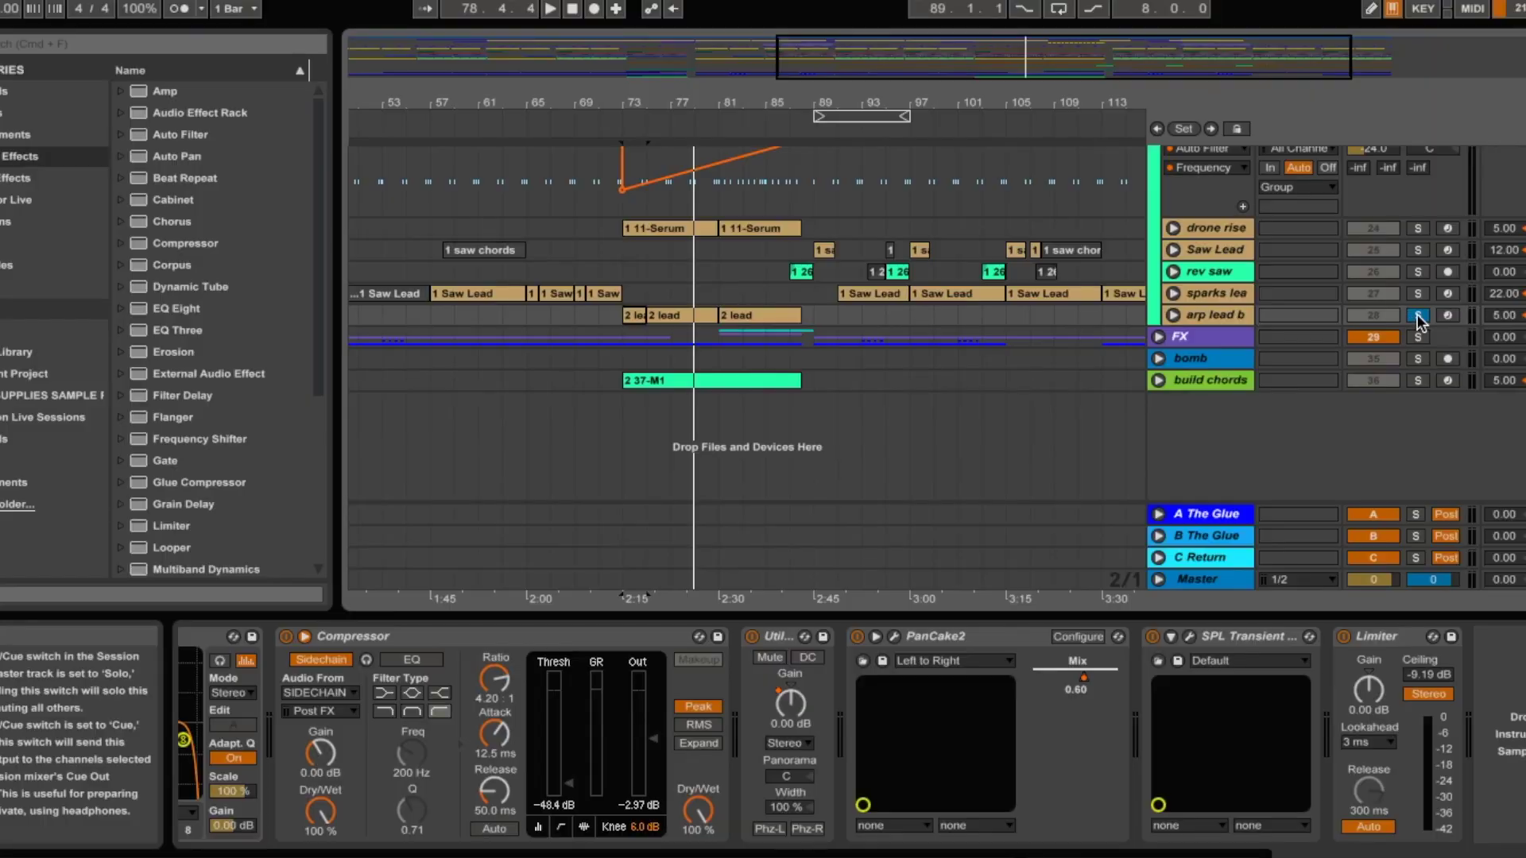
pyautogui.click(1418, 315)
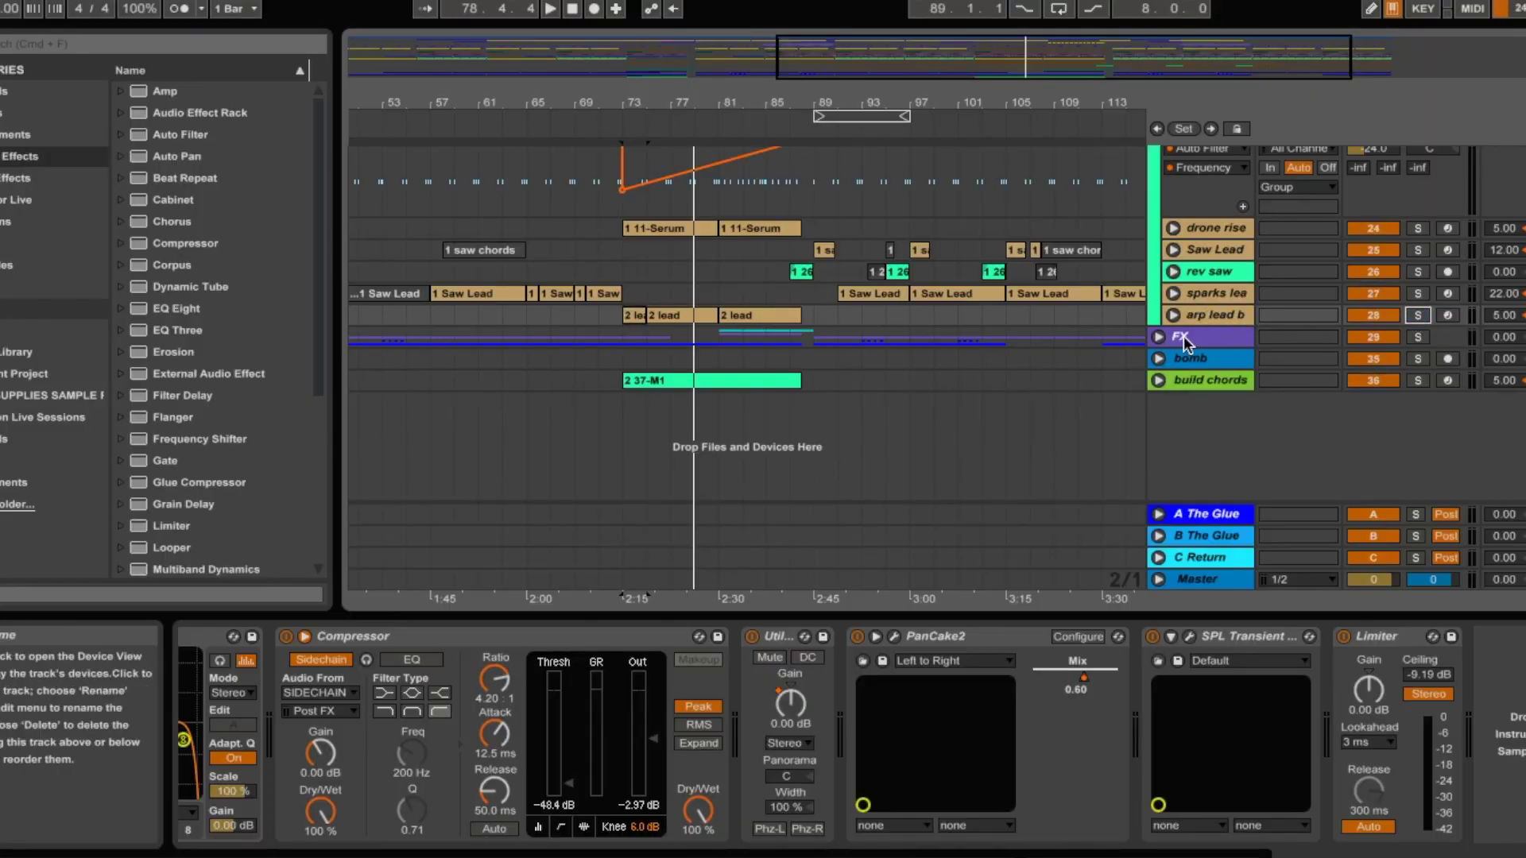
# Unfold the build chords track, audition its clip soloed from bar 73, and fold the track again
pyautogui.click(1160, 379)
pyautogui.click(745, 381)
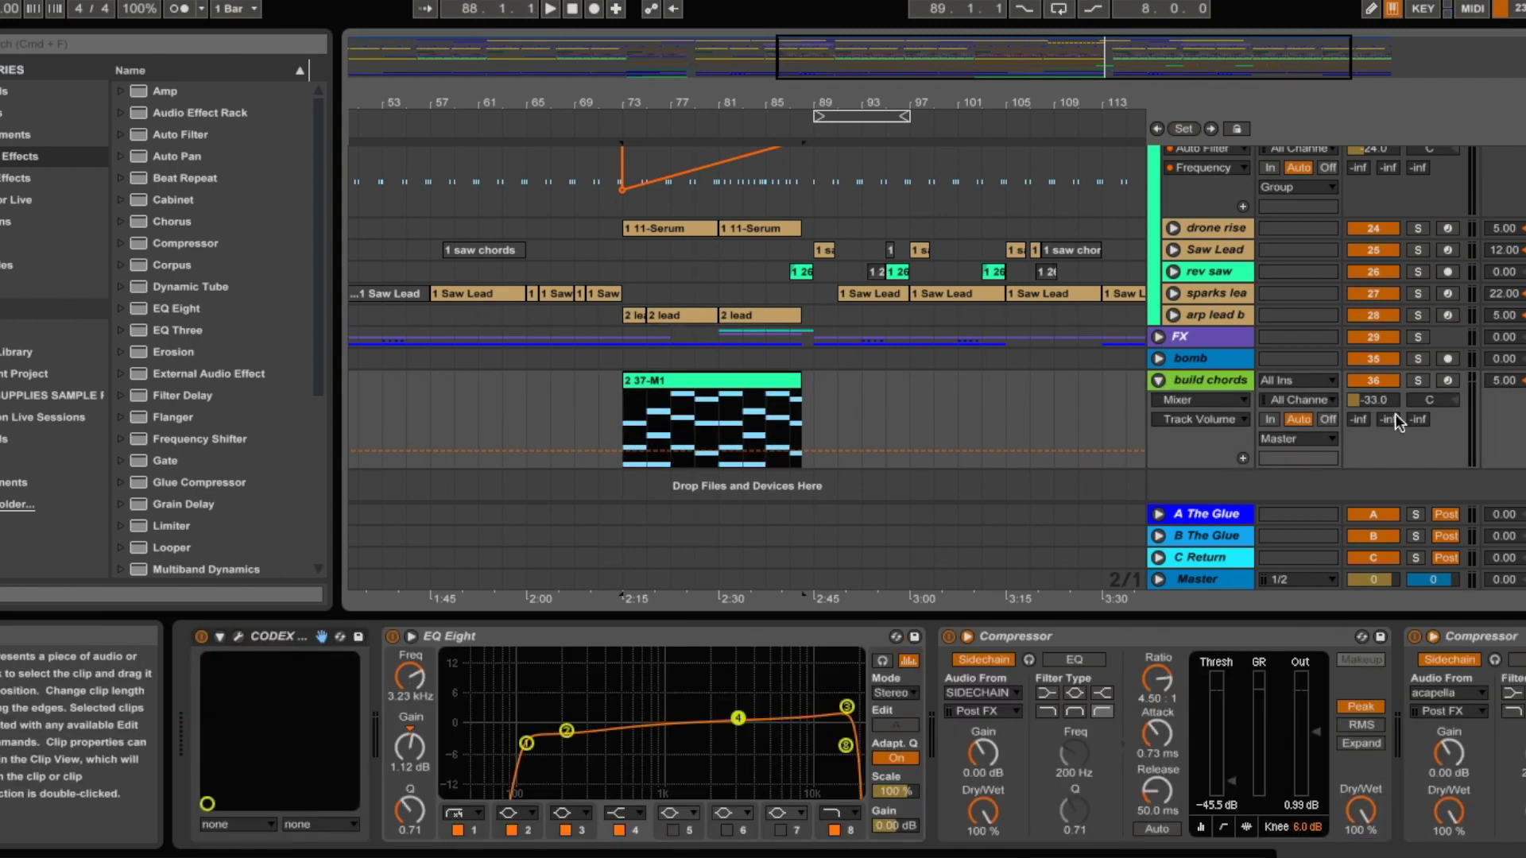
pyautogui.press('space')
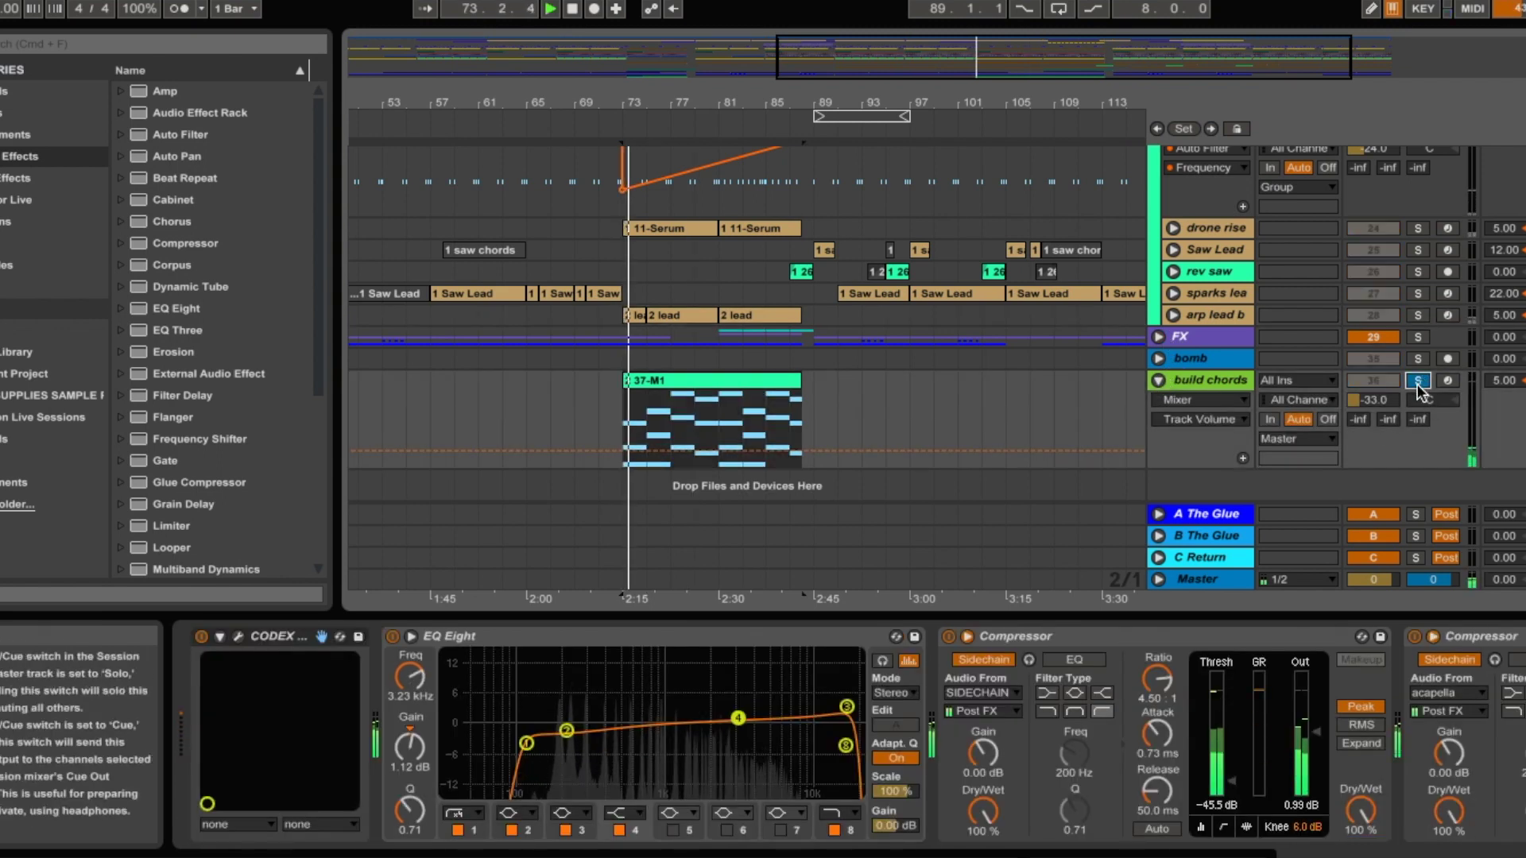
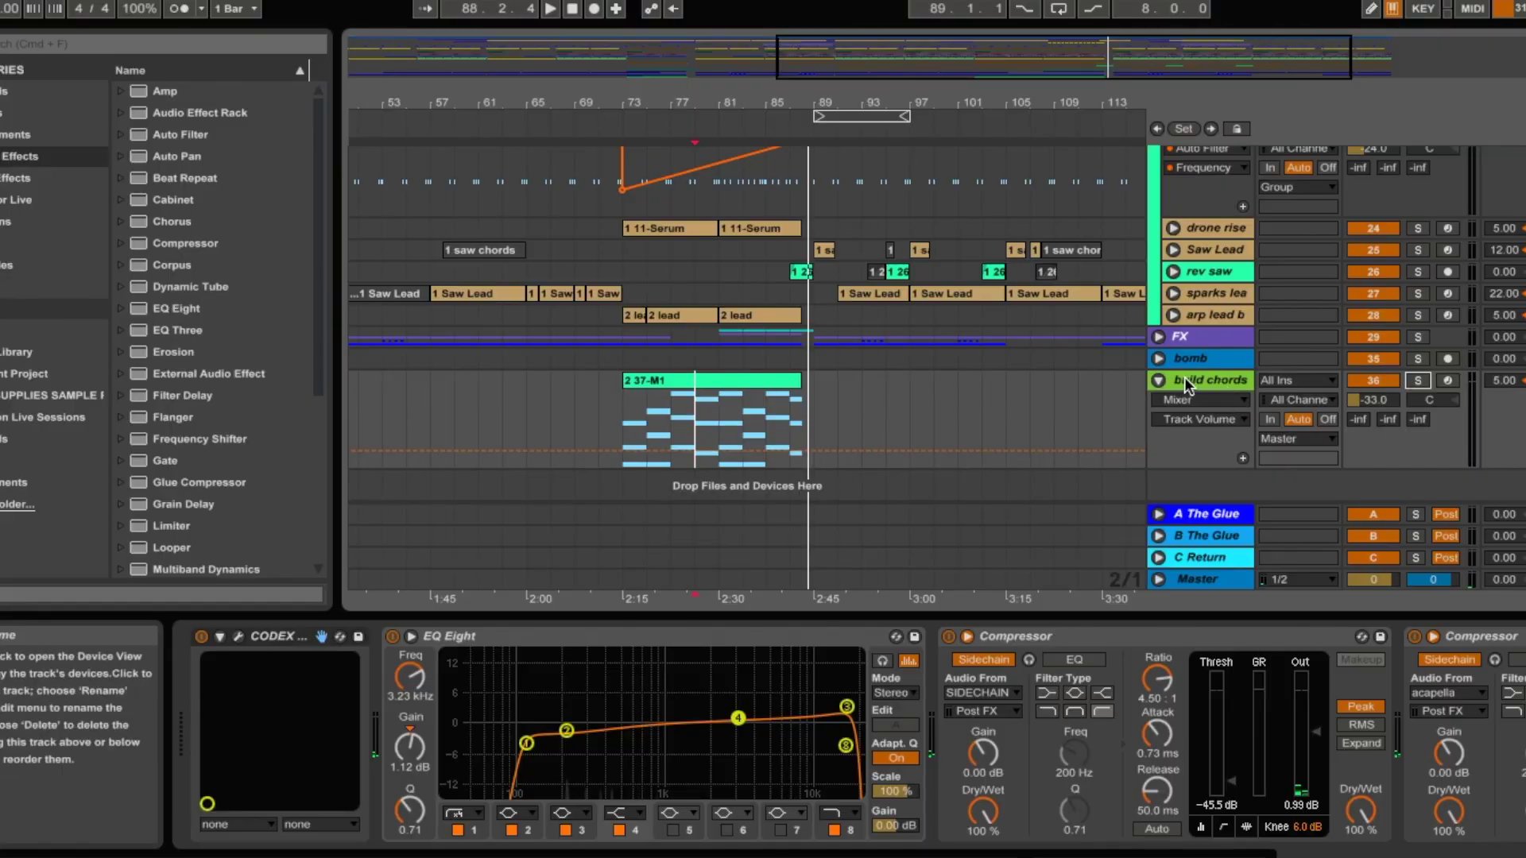
pyautogui.click(1160, 380)
# Fold the plucks track in the LEADS group
pyautogui.scroll(3, 862, 324)
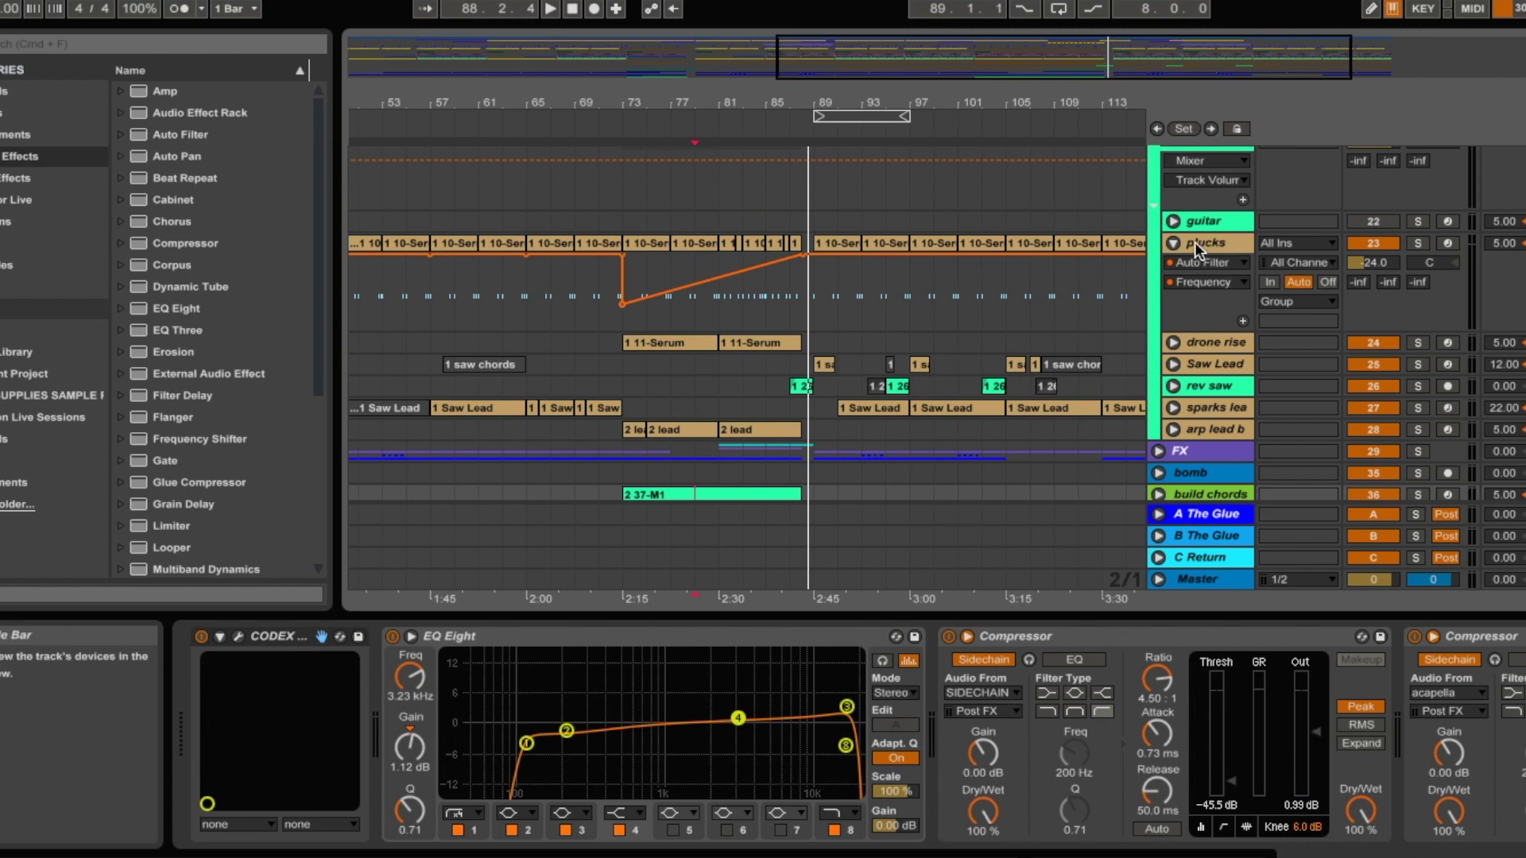
pyautogui.click(1173, 237)
pyautogui.click(1173, 237)
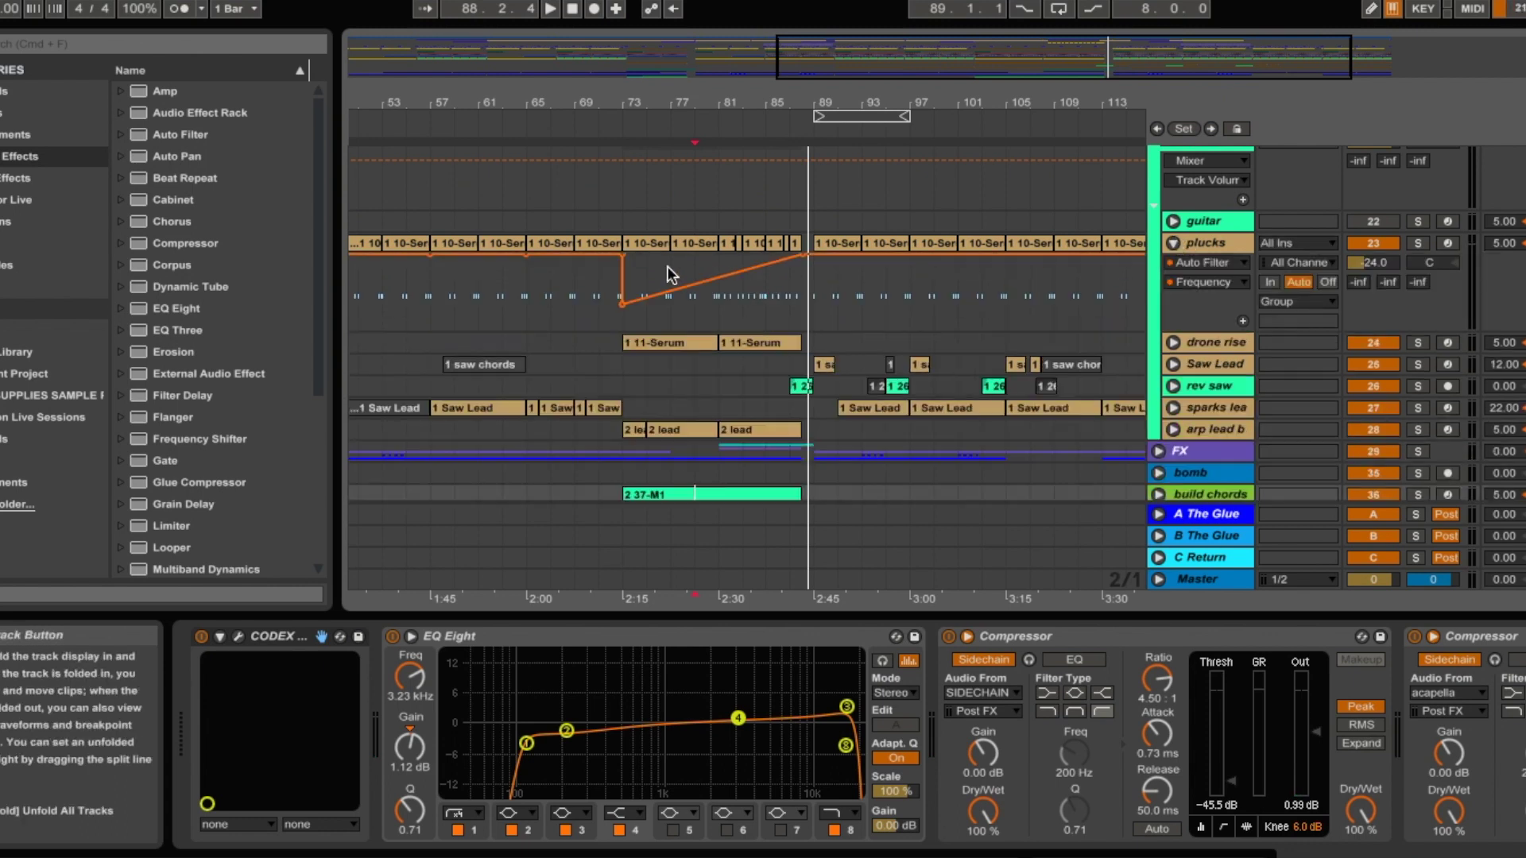
pyautogui.click(1173, 242)
# Unfold the drone rise track, audition its first clip soloed from bar 73, and fold the track again
pyautogui.click(1174, 265)
pyautogui.click(649, 264)
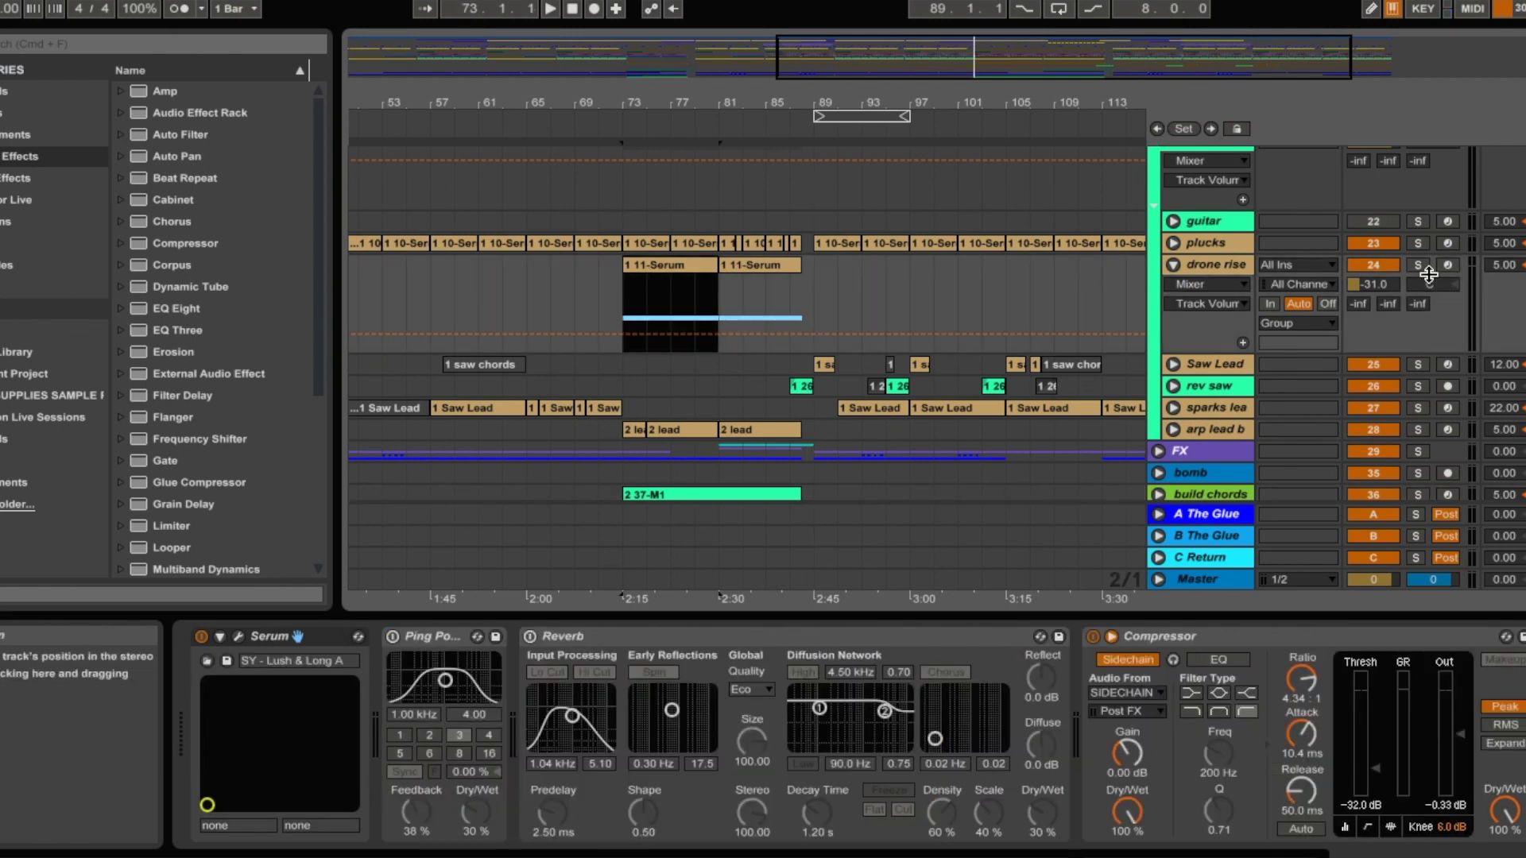
pyautogui.click(1426, 265)
pyautogui.press('space')
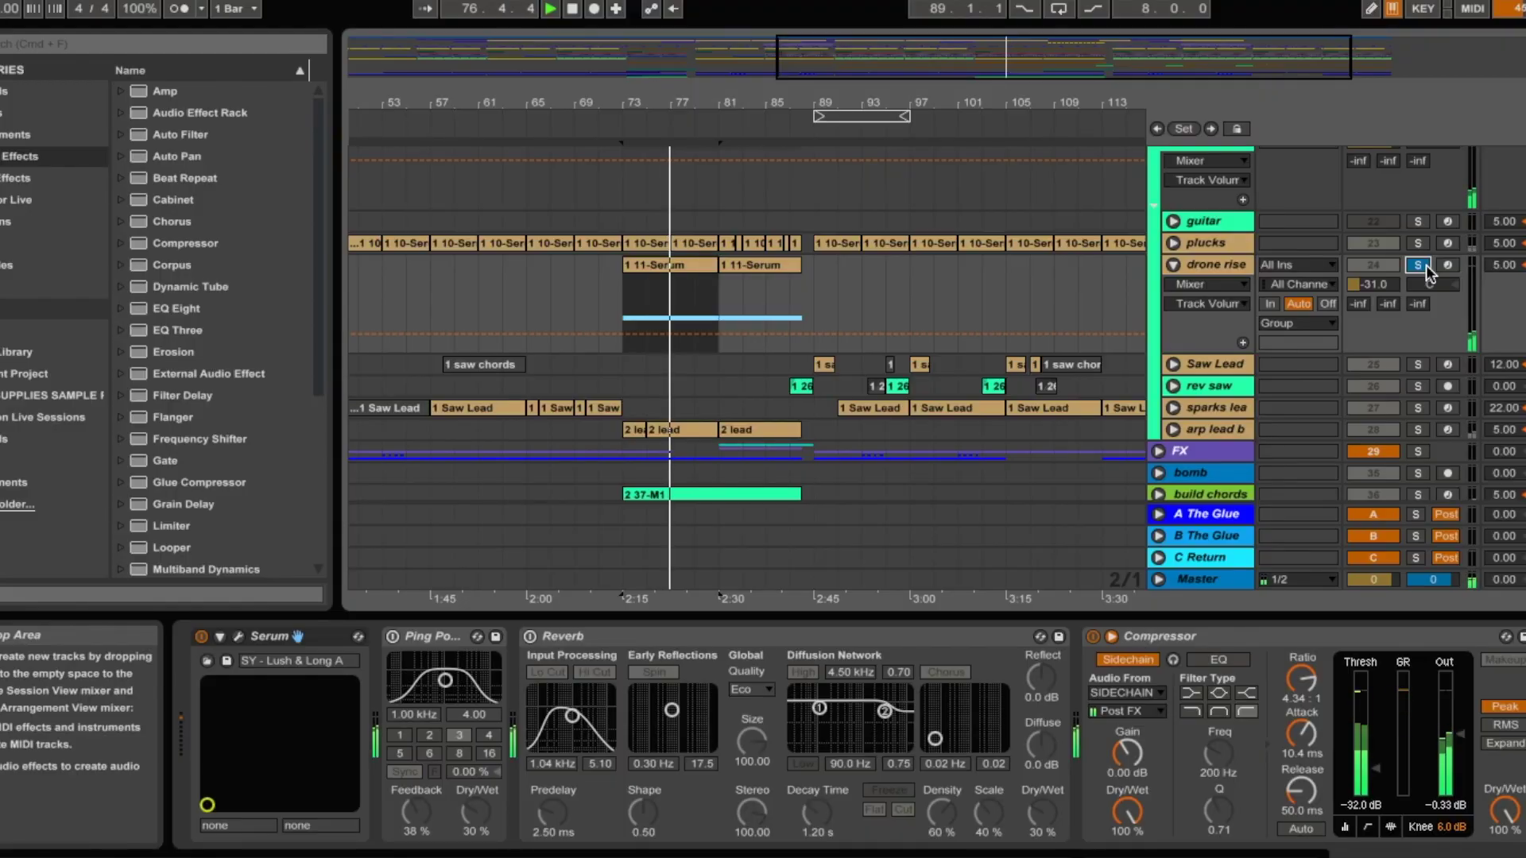
pyautogui.press('space')
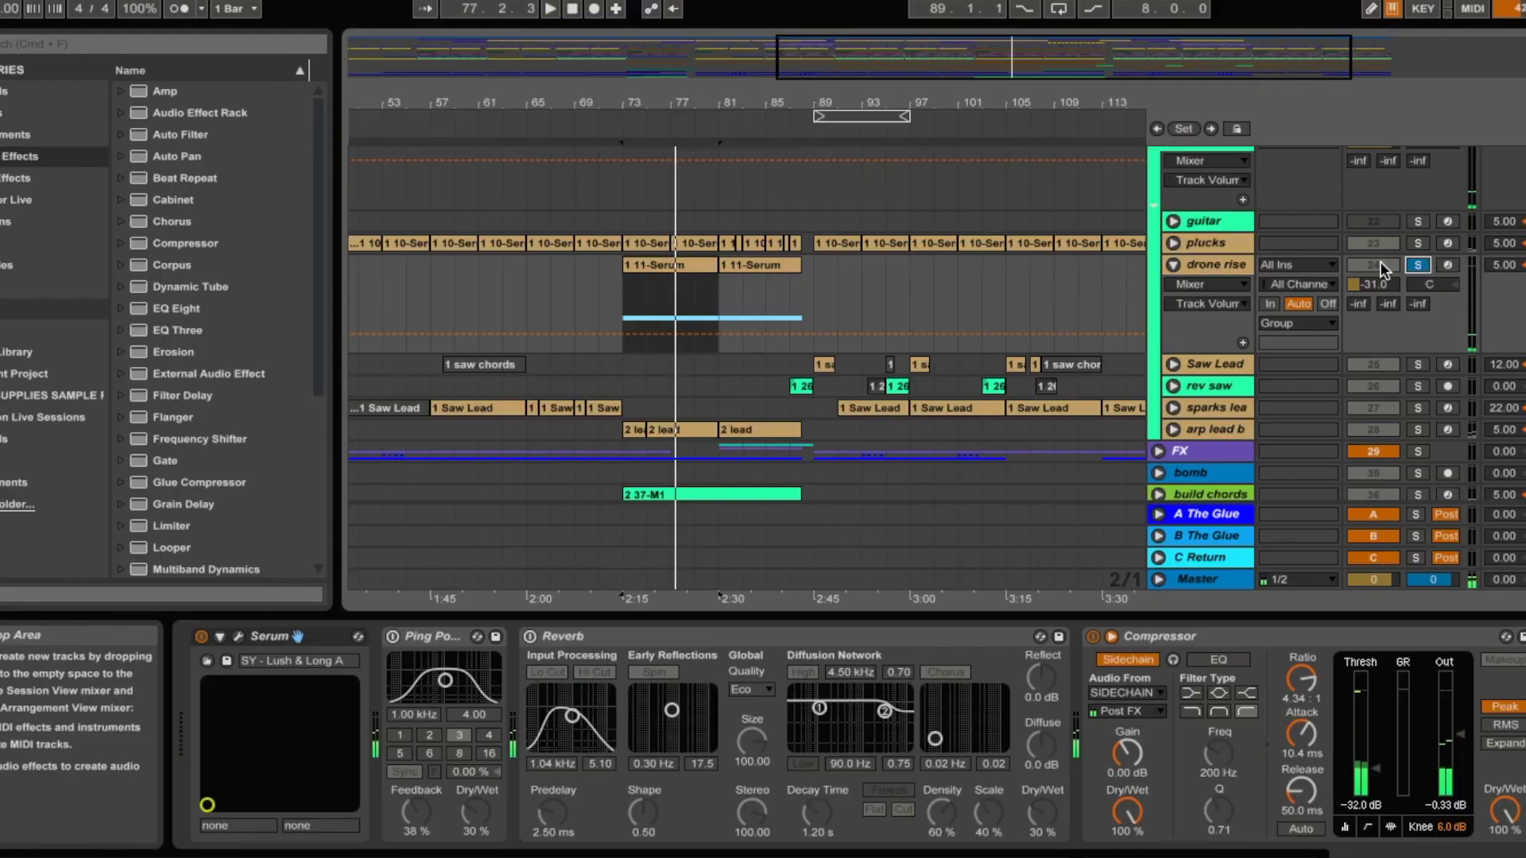
pyautogui.click(1173, 265)
pyautogui.scroll(3, 1285, 303)
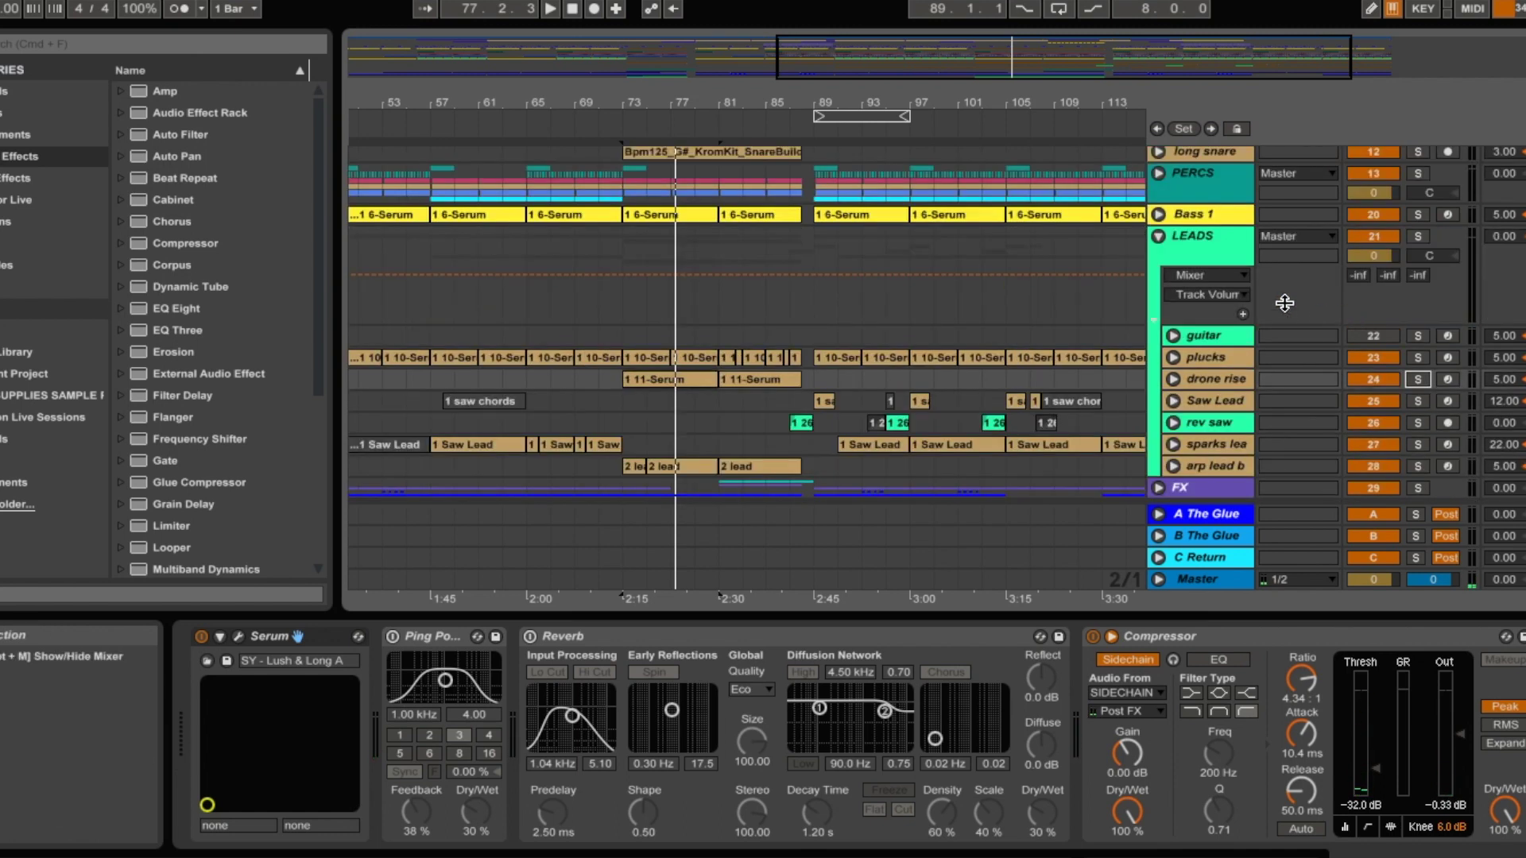
pyautogui.click(1158, 237)
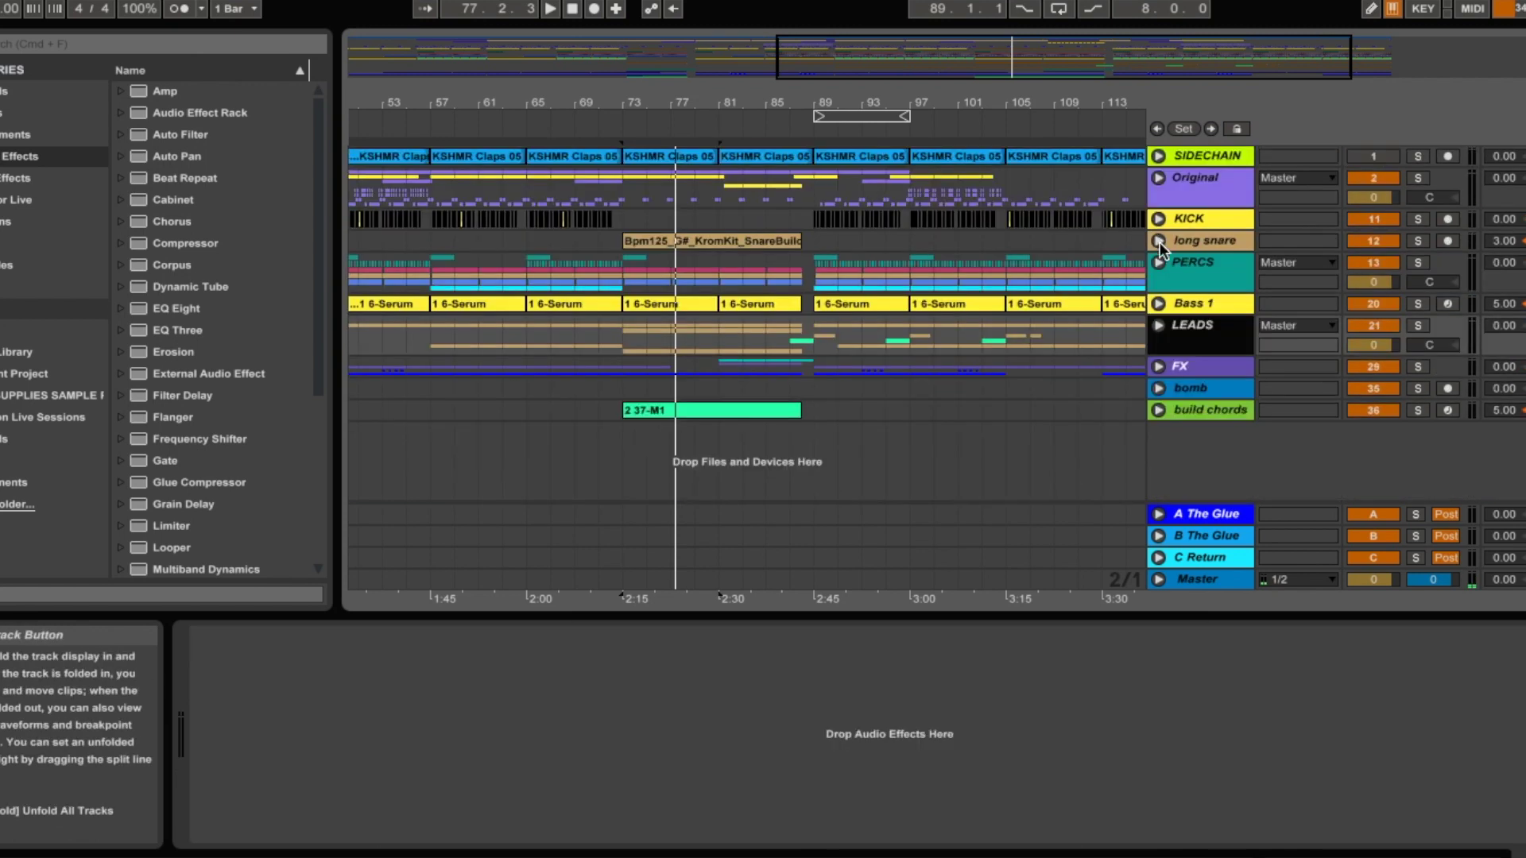
pyautogui.click(1159, 327)
# Unfold the Saw Lead track and audition its clip at bar 89 soloed
pyautogui.scroll(-3, 962, 437)
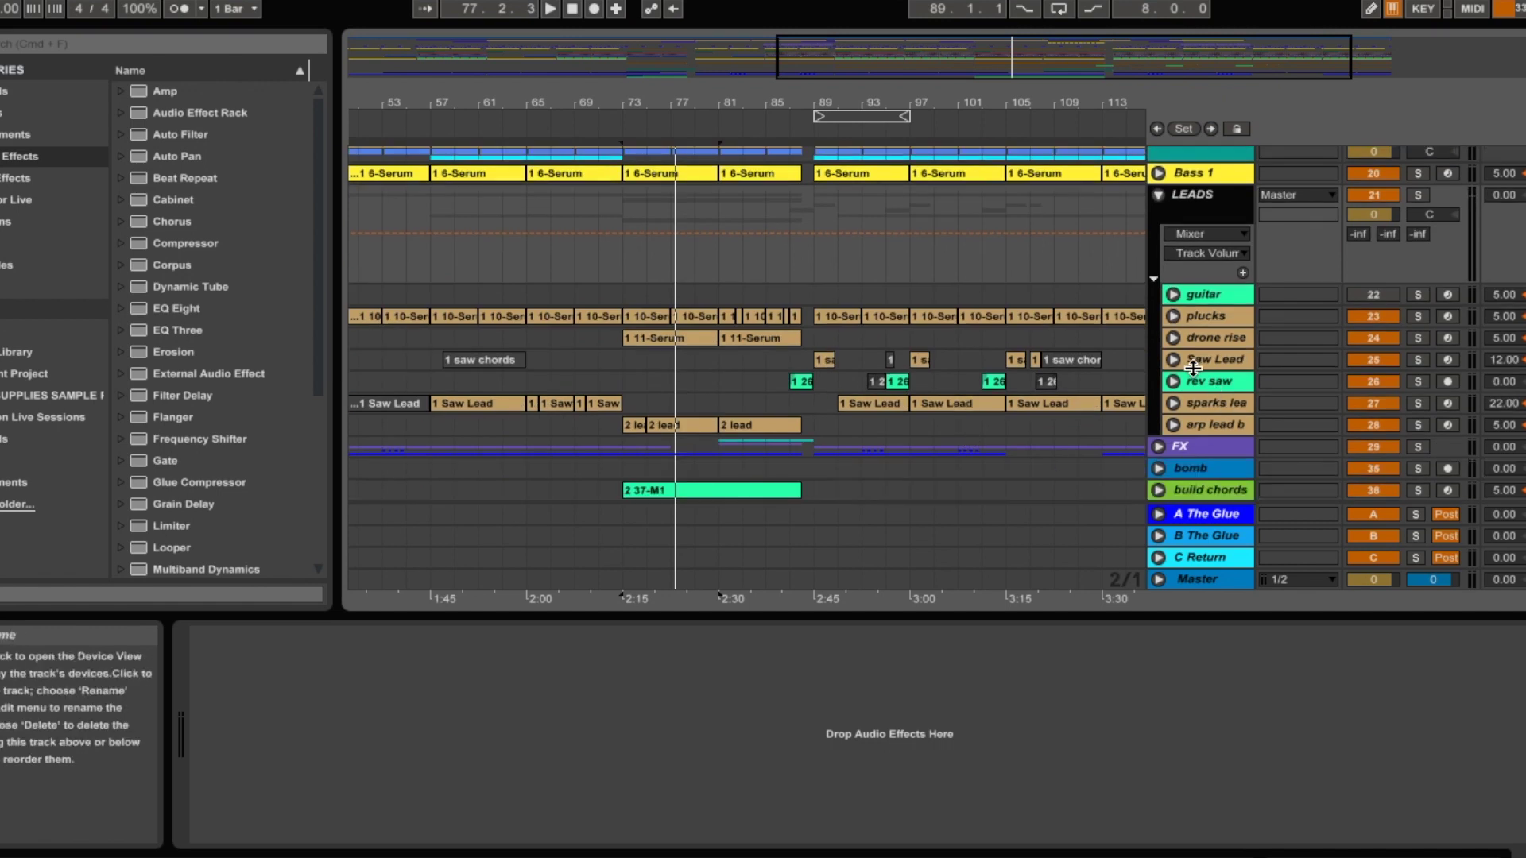
pyautogui.click(1174, 359)
pyautogui.moveTo(824, 101); pyautogui.dragTo(718, 109)
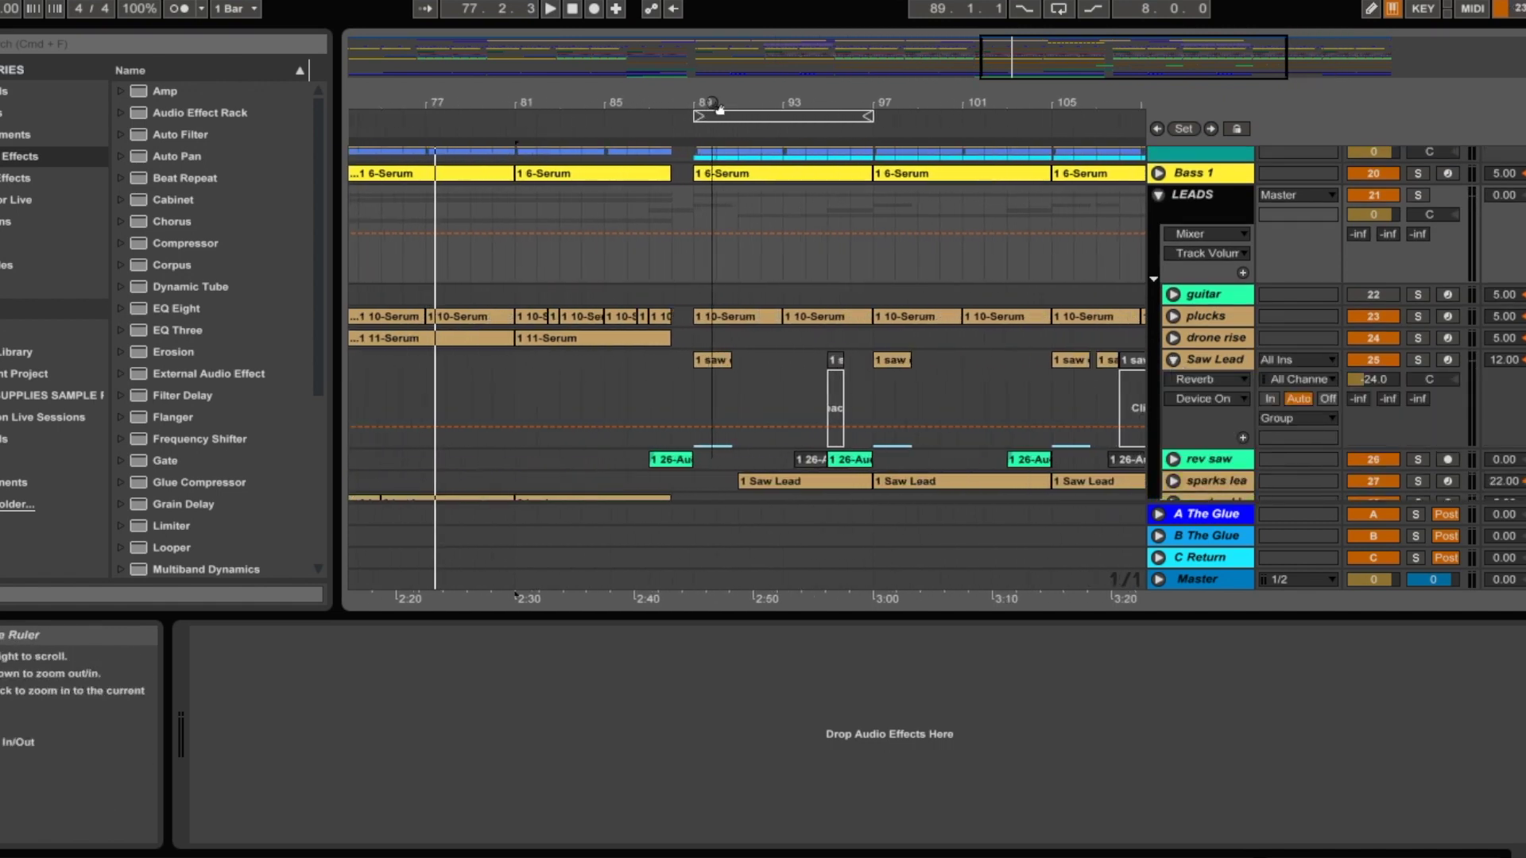
pyautogui.click(712, 358)
pyautogui.click(1418, 362)
pyautogui.press('space')
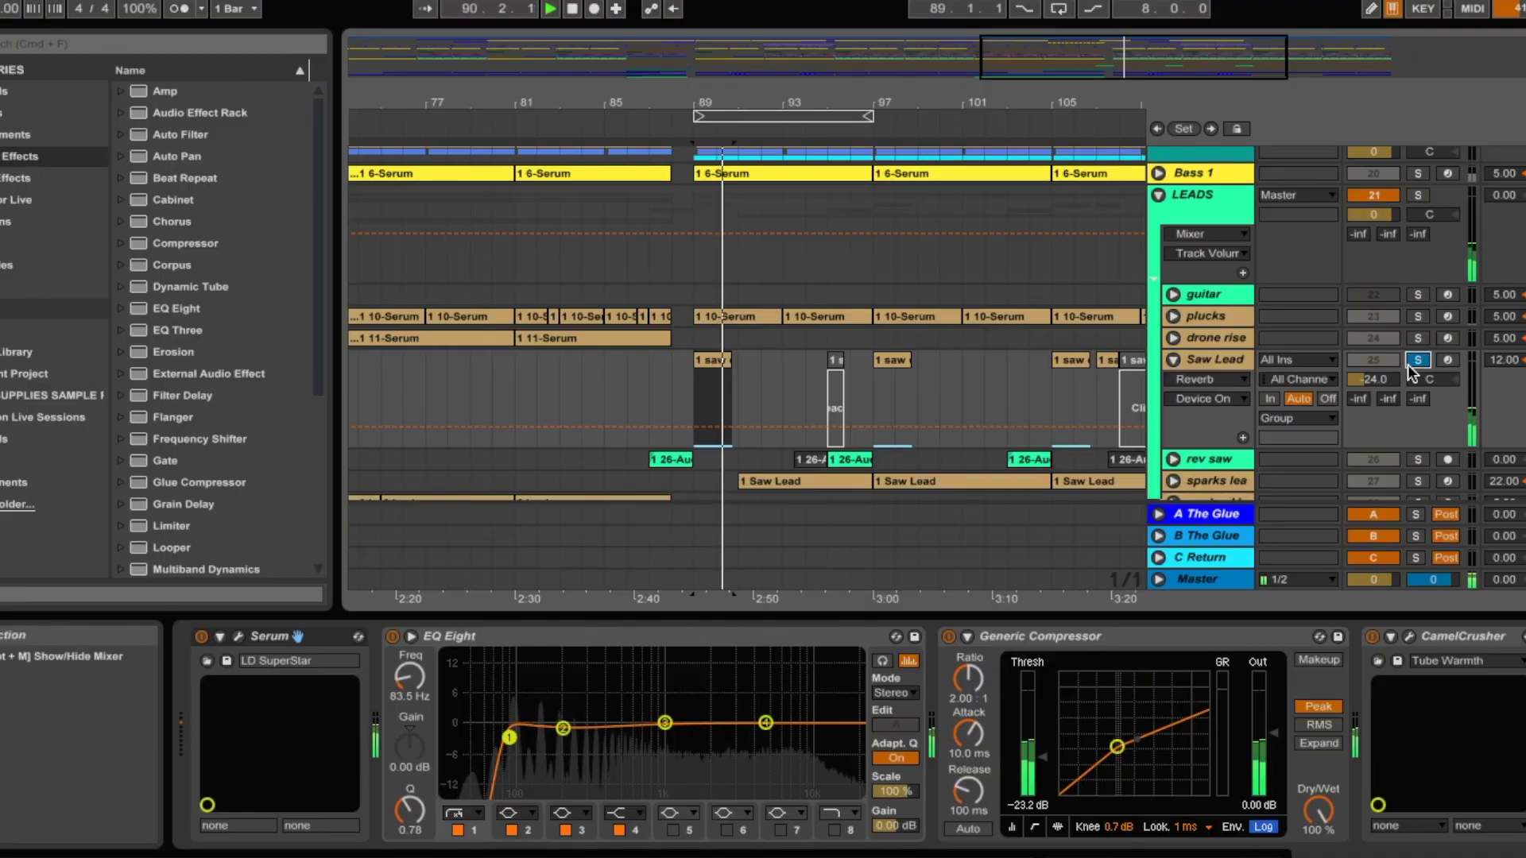
pyautogui.press('space')
pyautogui.hscroll(10, 493, 630)
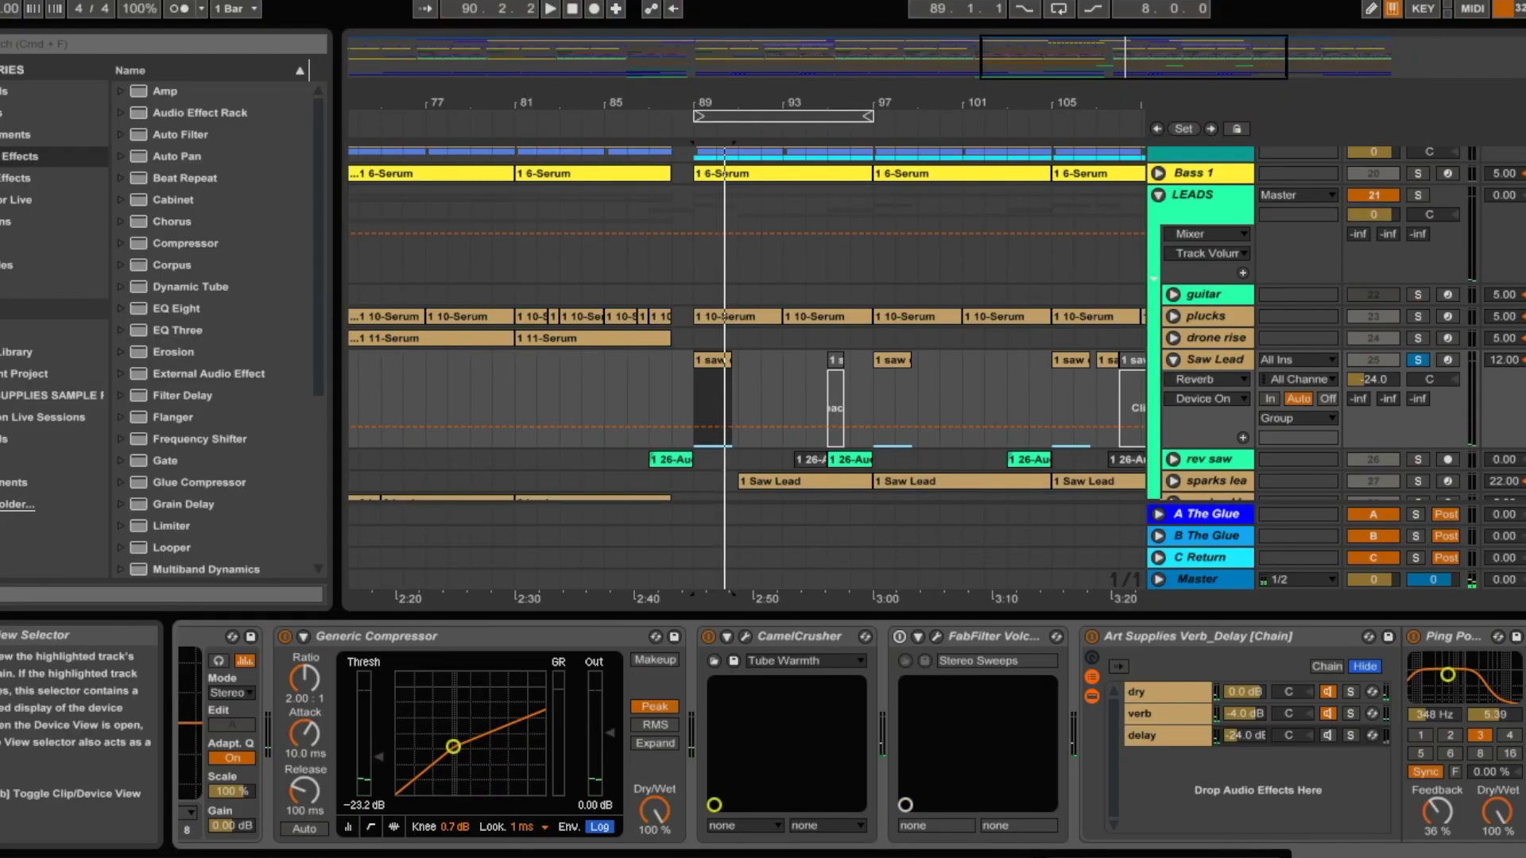
pyautogui.hscroll(-10, 493, 630)
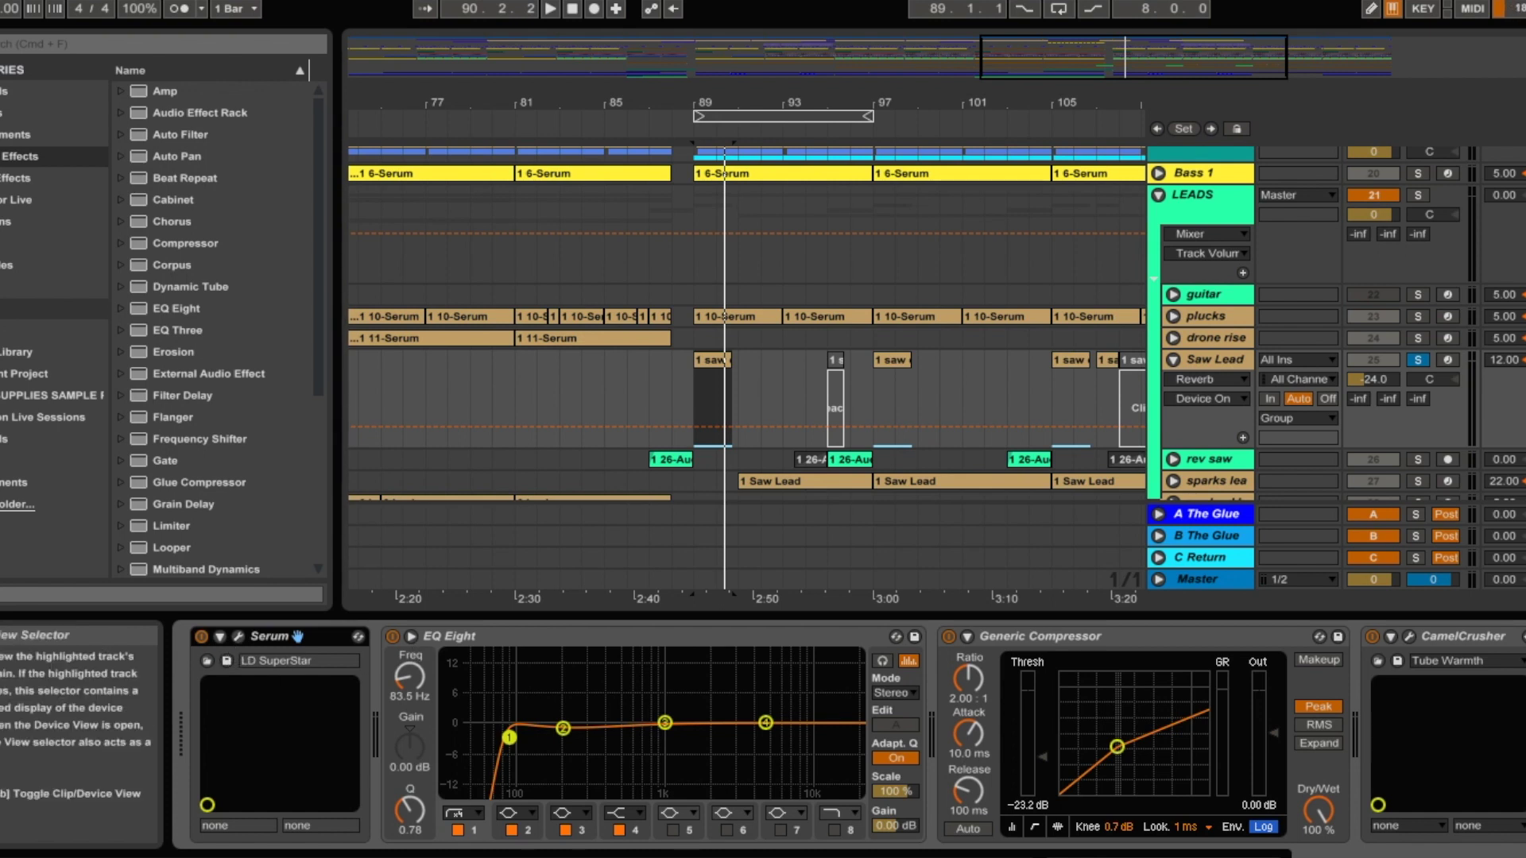
pyautogui.hscroll(5, 851, 731)
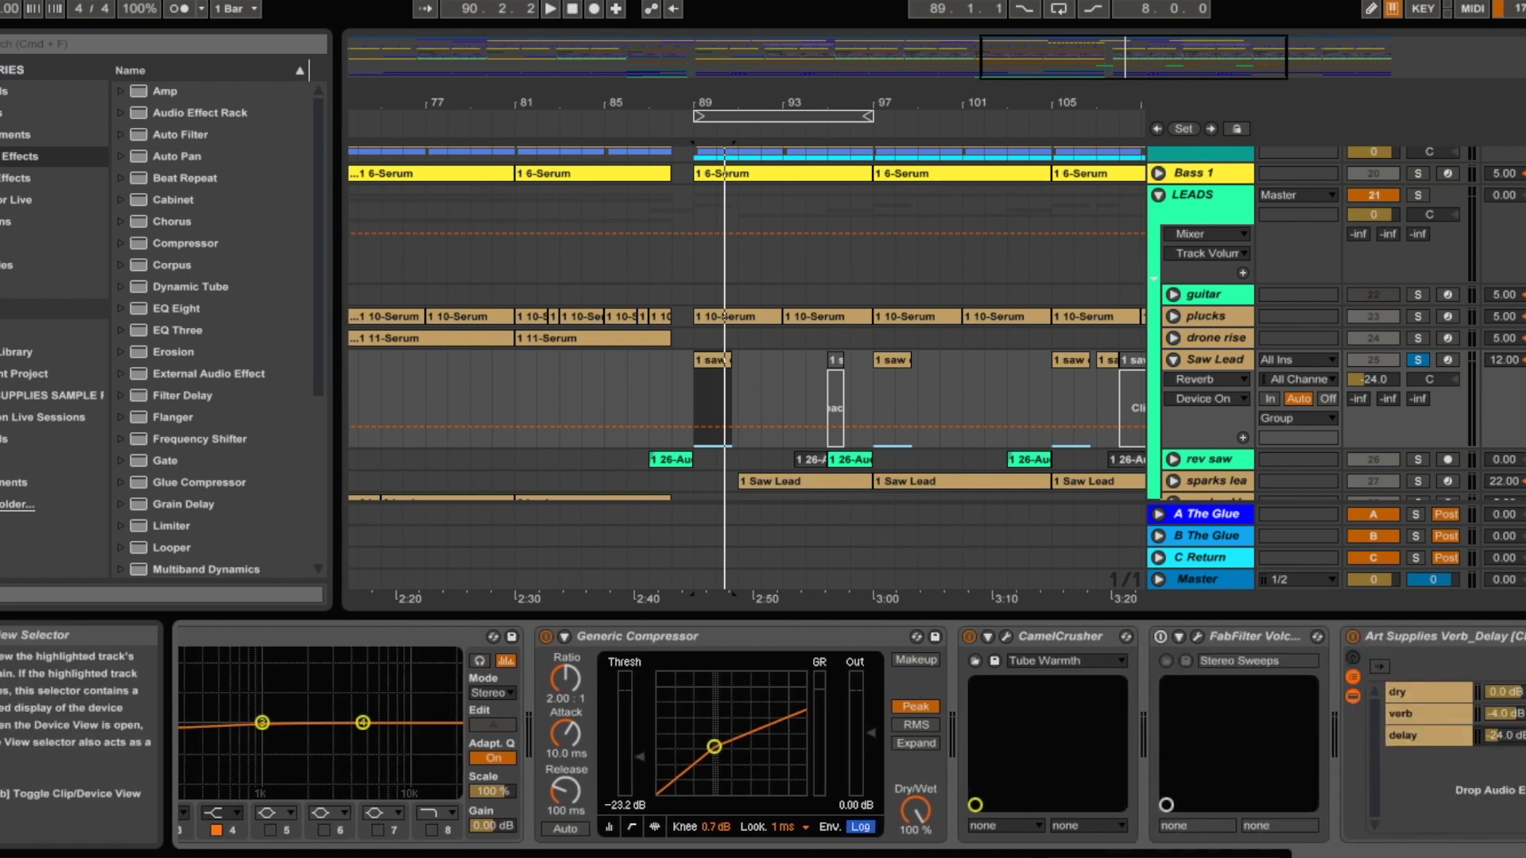
pyautogui.hscroll(4, 851, 732)
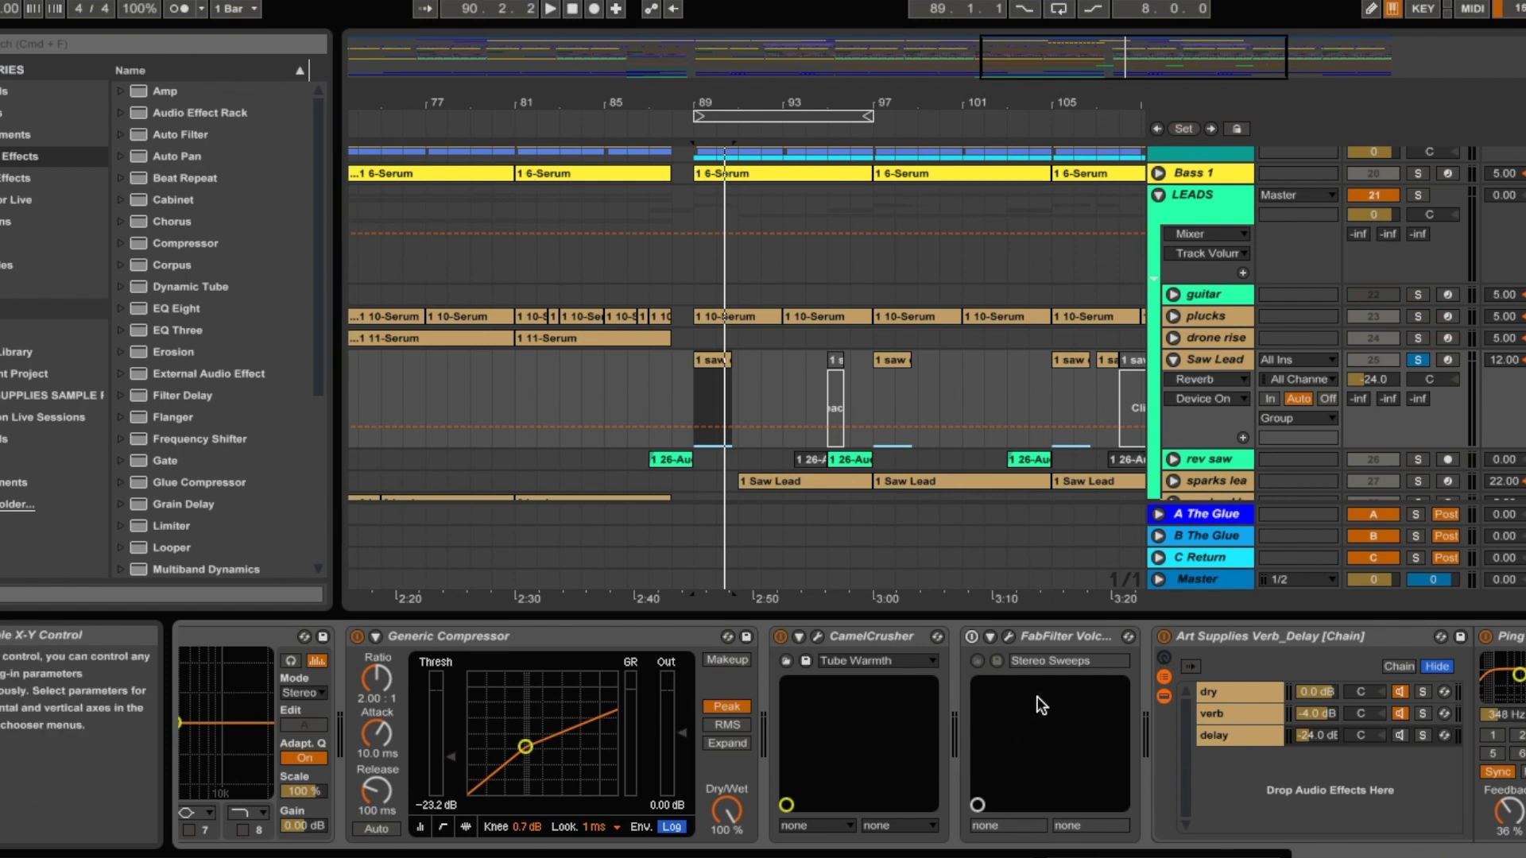
pyautogui.click(1040, 637)
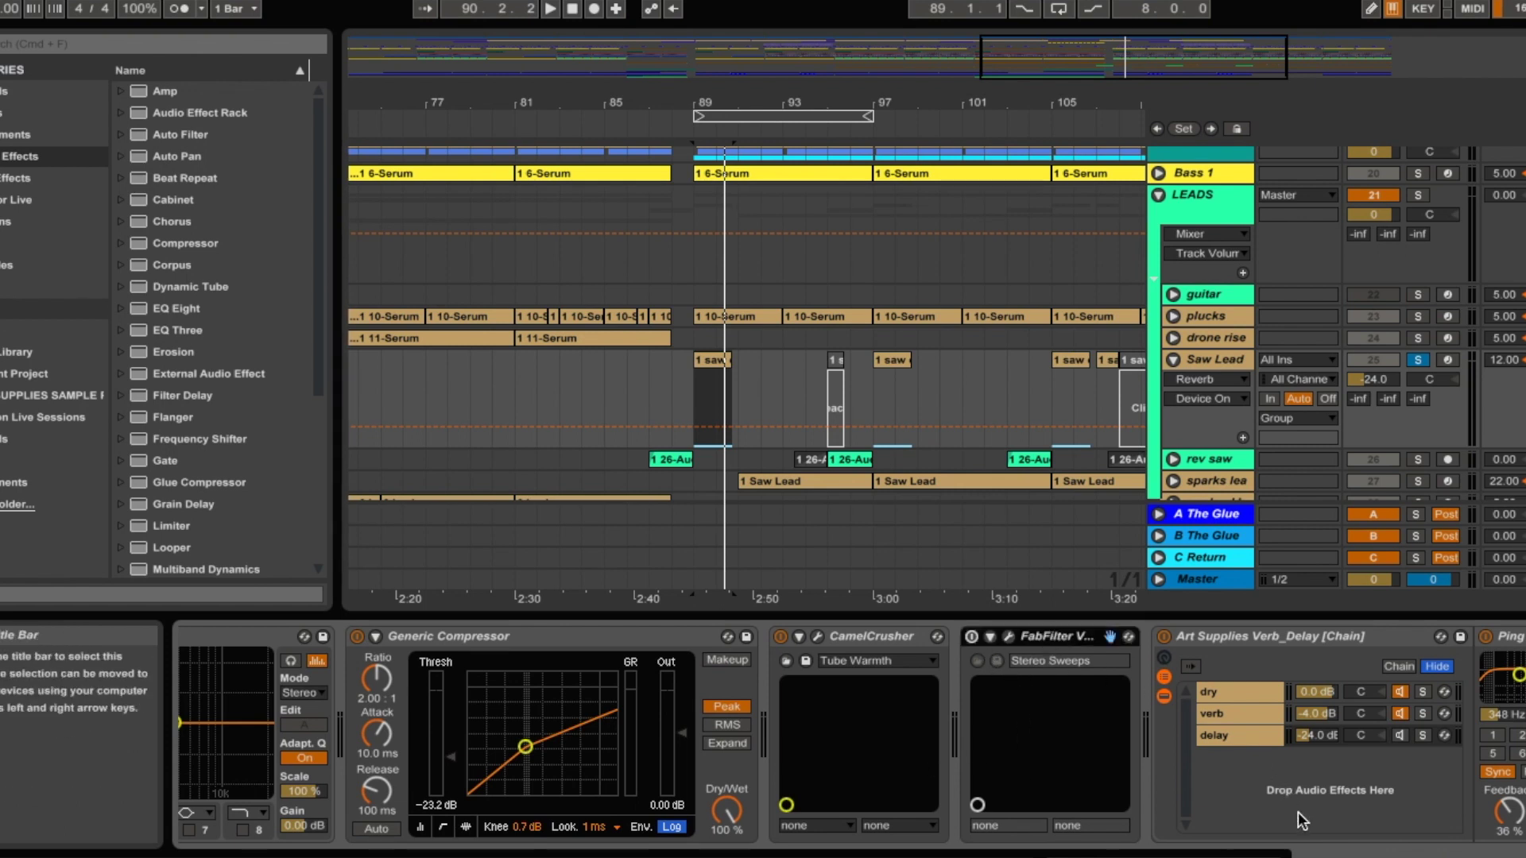
pyautogui.press('Delete')
pyautogui.hscroll(3, 1326, 852)
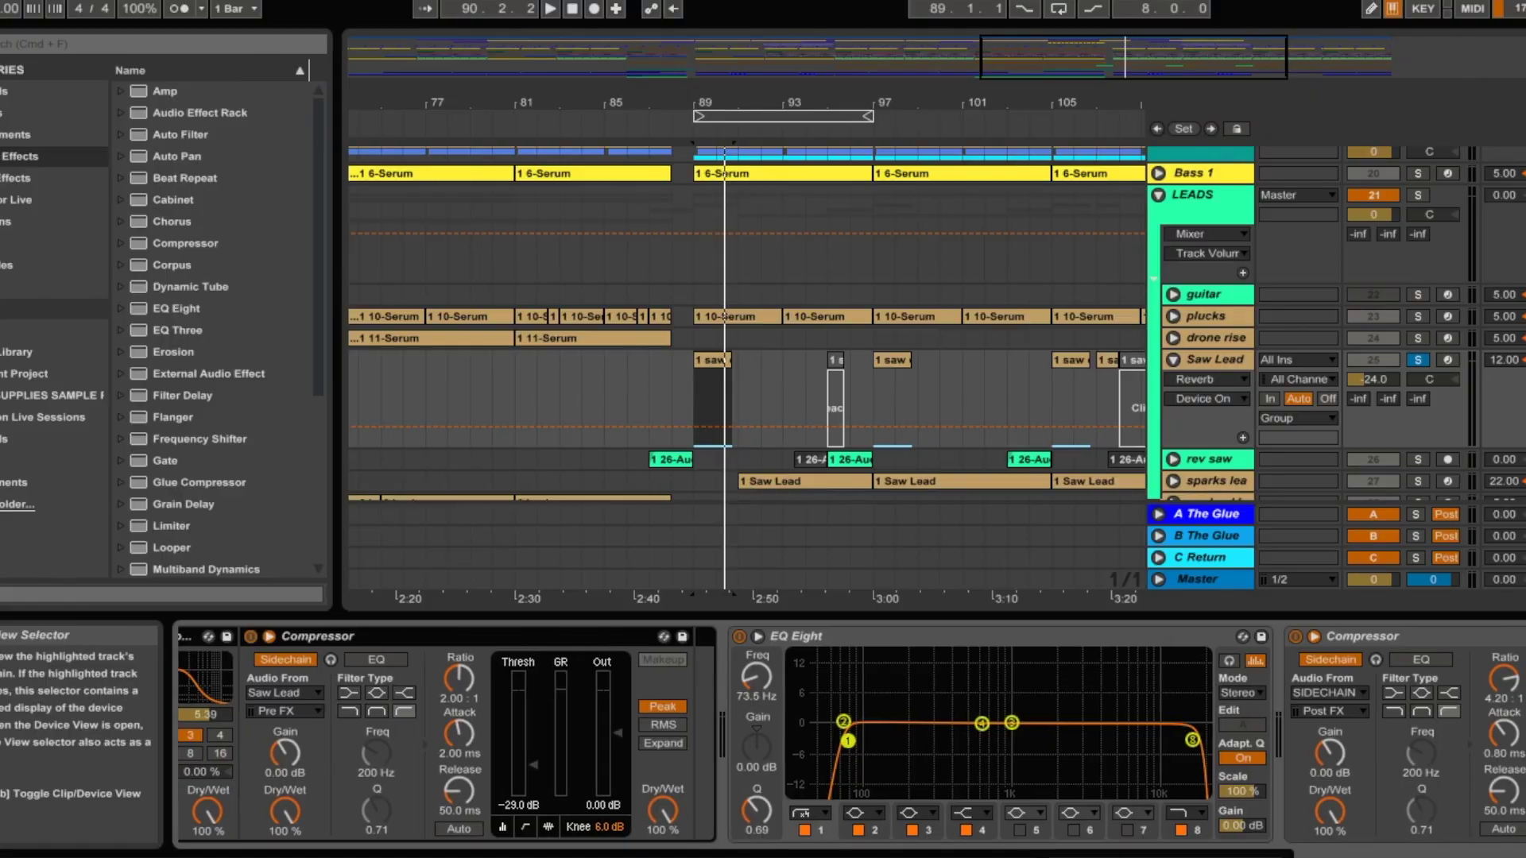
pyautogui.hscroll(3, 447, 762)
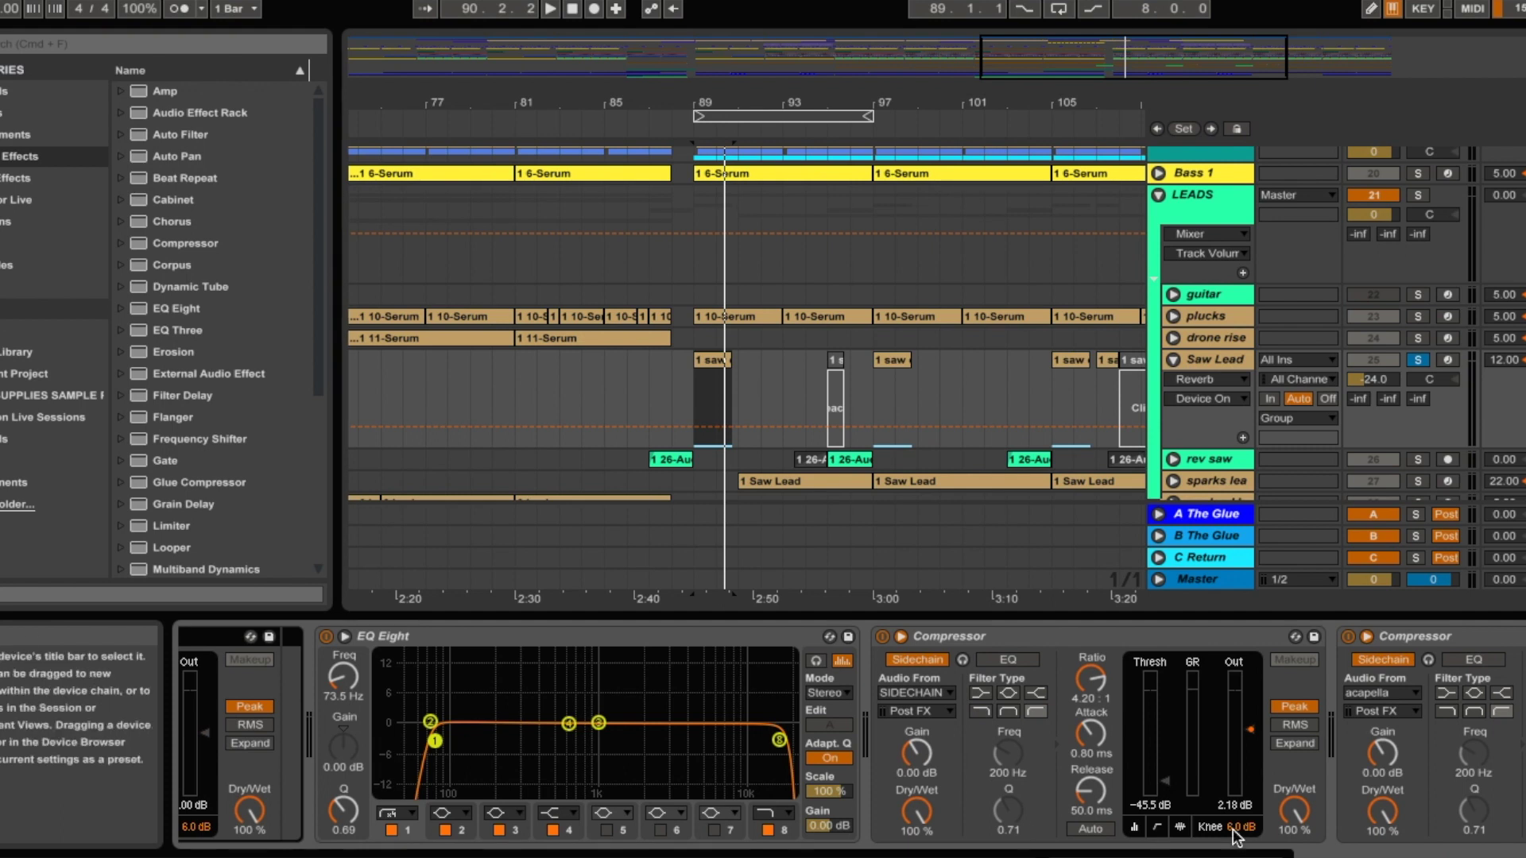
pyautogui.hscroll(3, 850, 736)
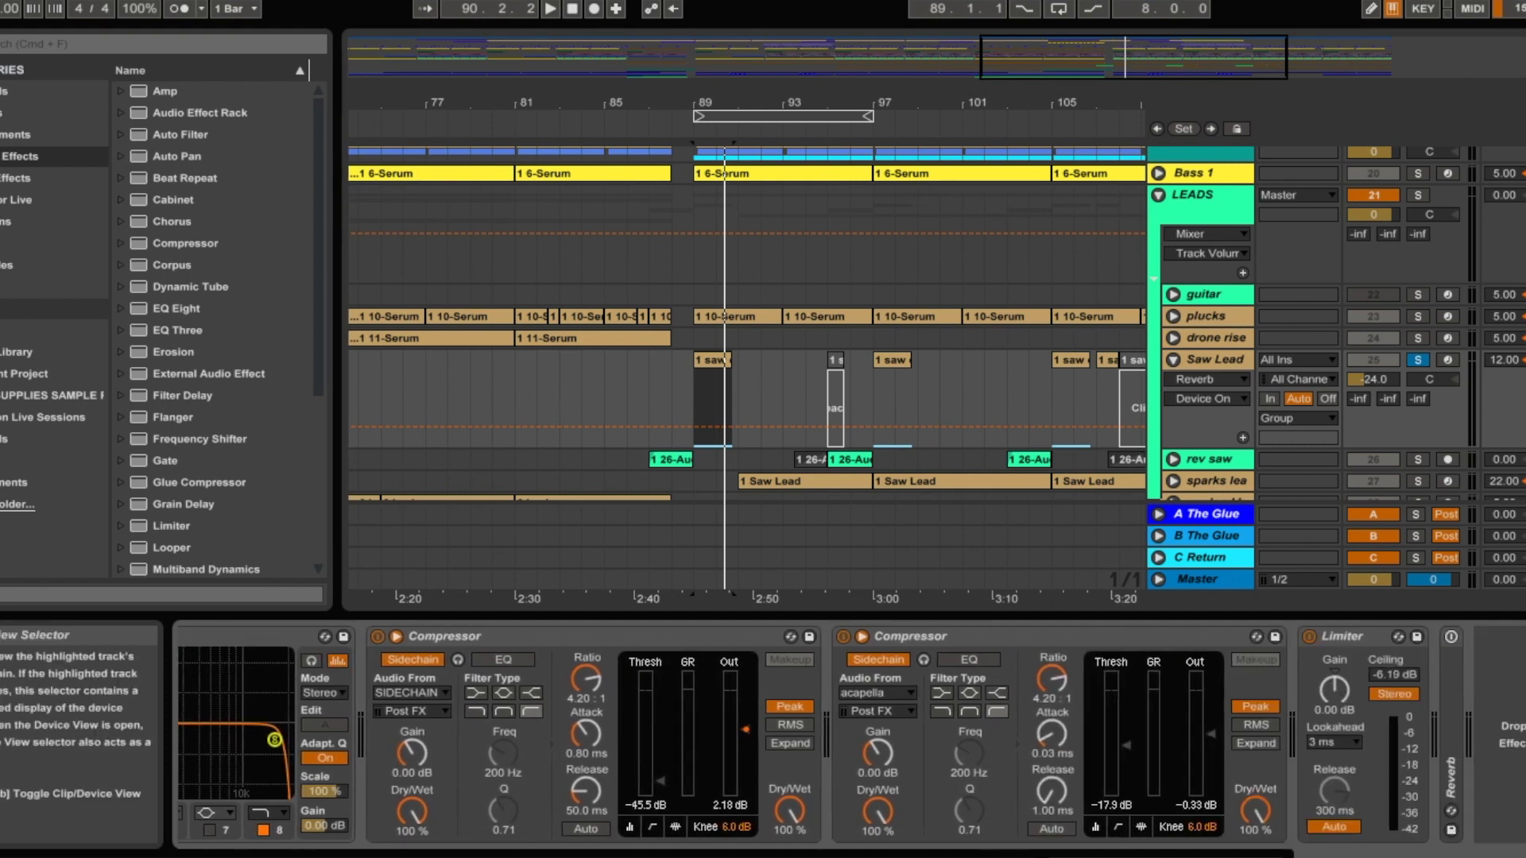
pyautogui.click(1419, 360)
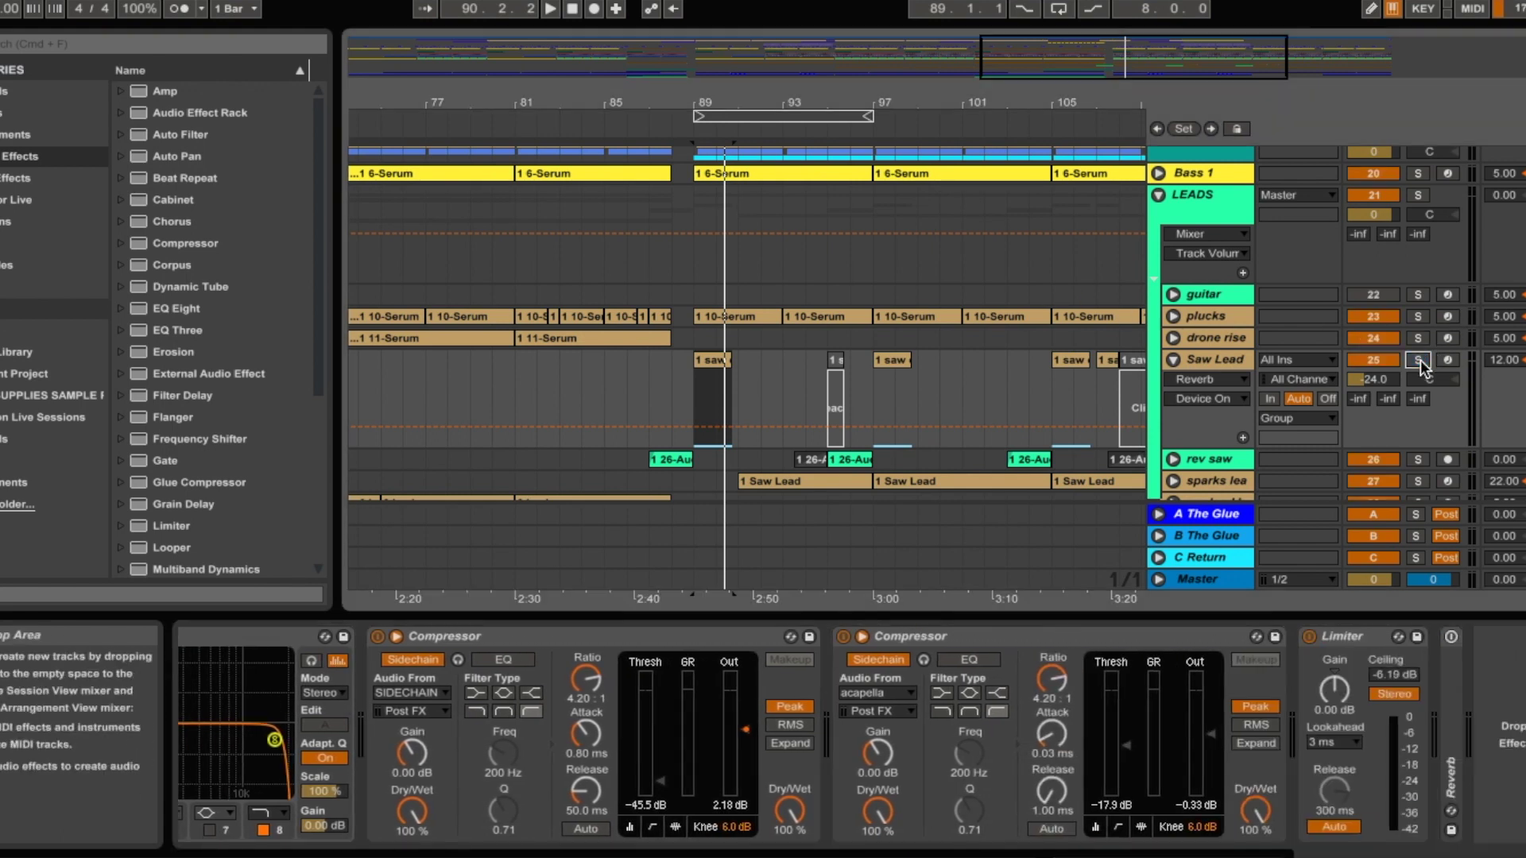
# Fold the Saw Lead track and play the full mix from bar 73 into the drop
pyautogui.moveTo(756, 108); pyautogui.dragTo(930, 63)
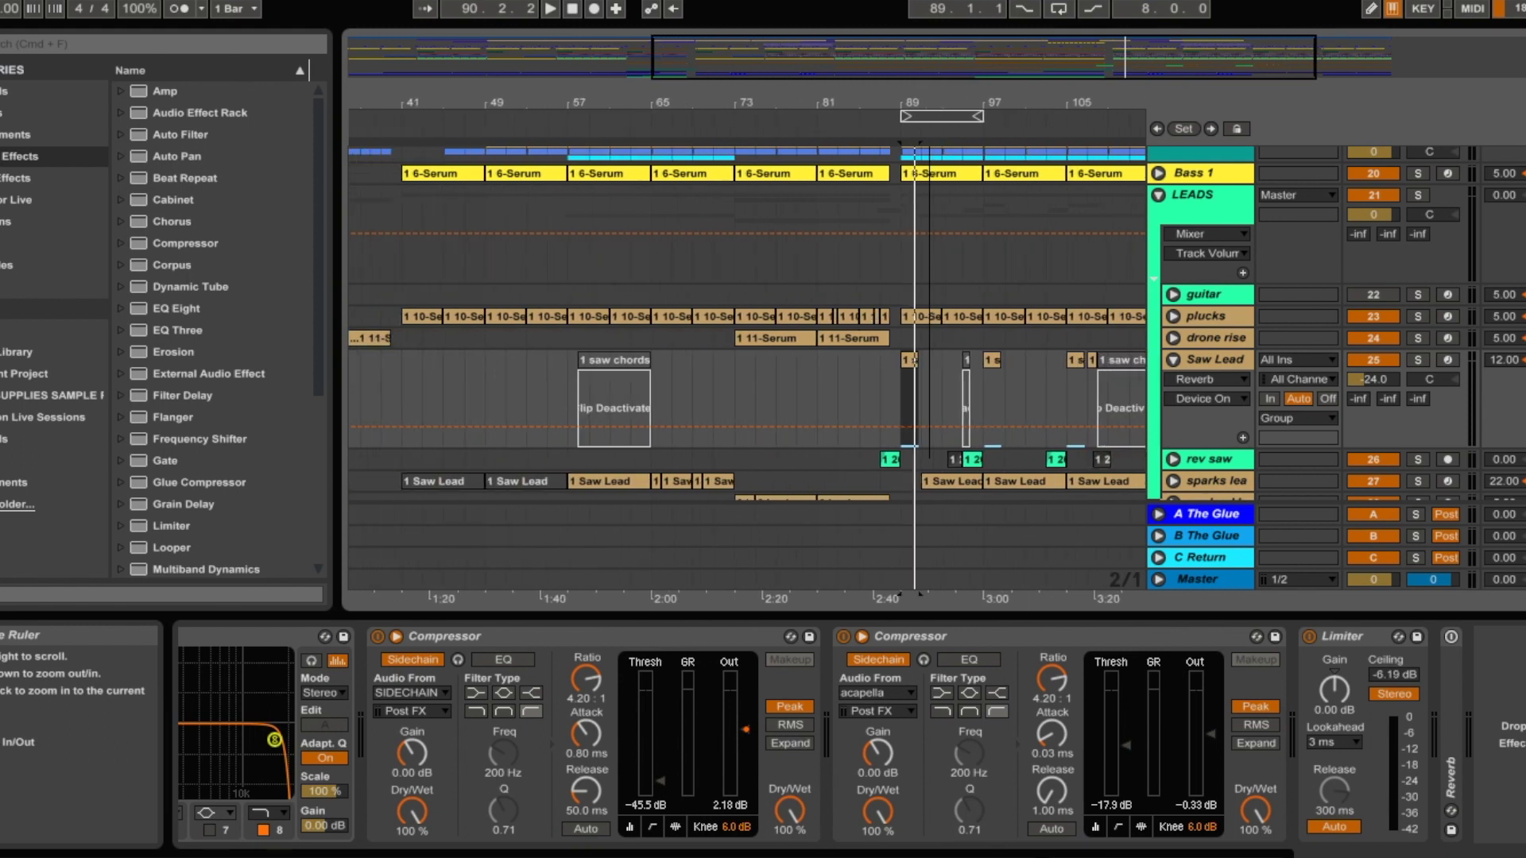
pyautogui.click(726, 383)
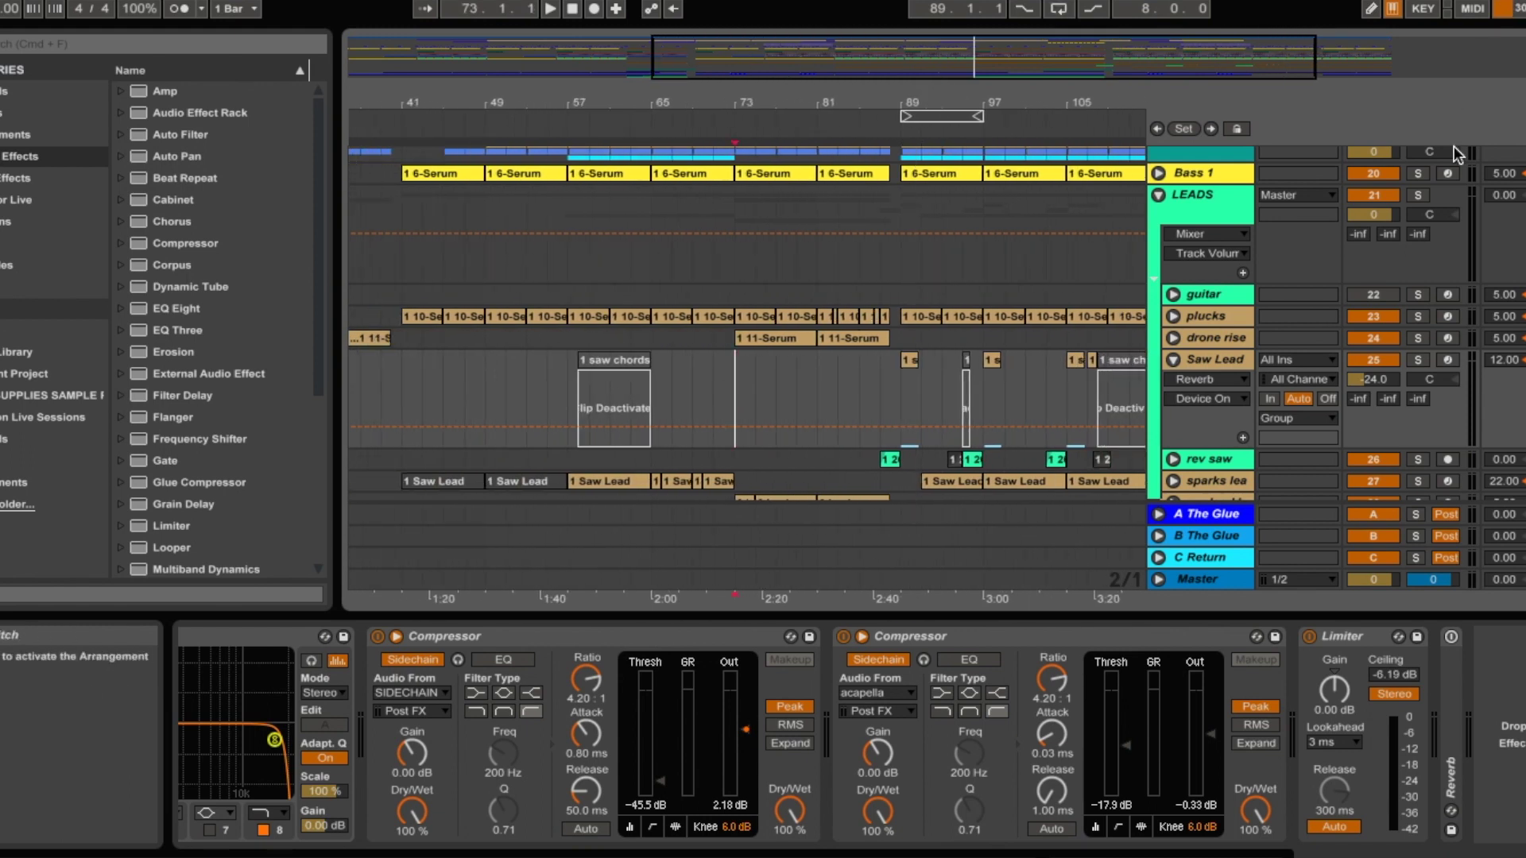
pyautogui.click(1175, 361)
pyautogui.press('space')
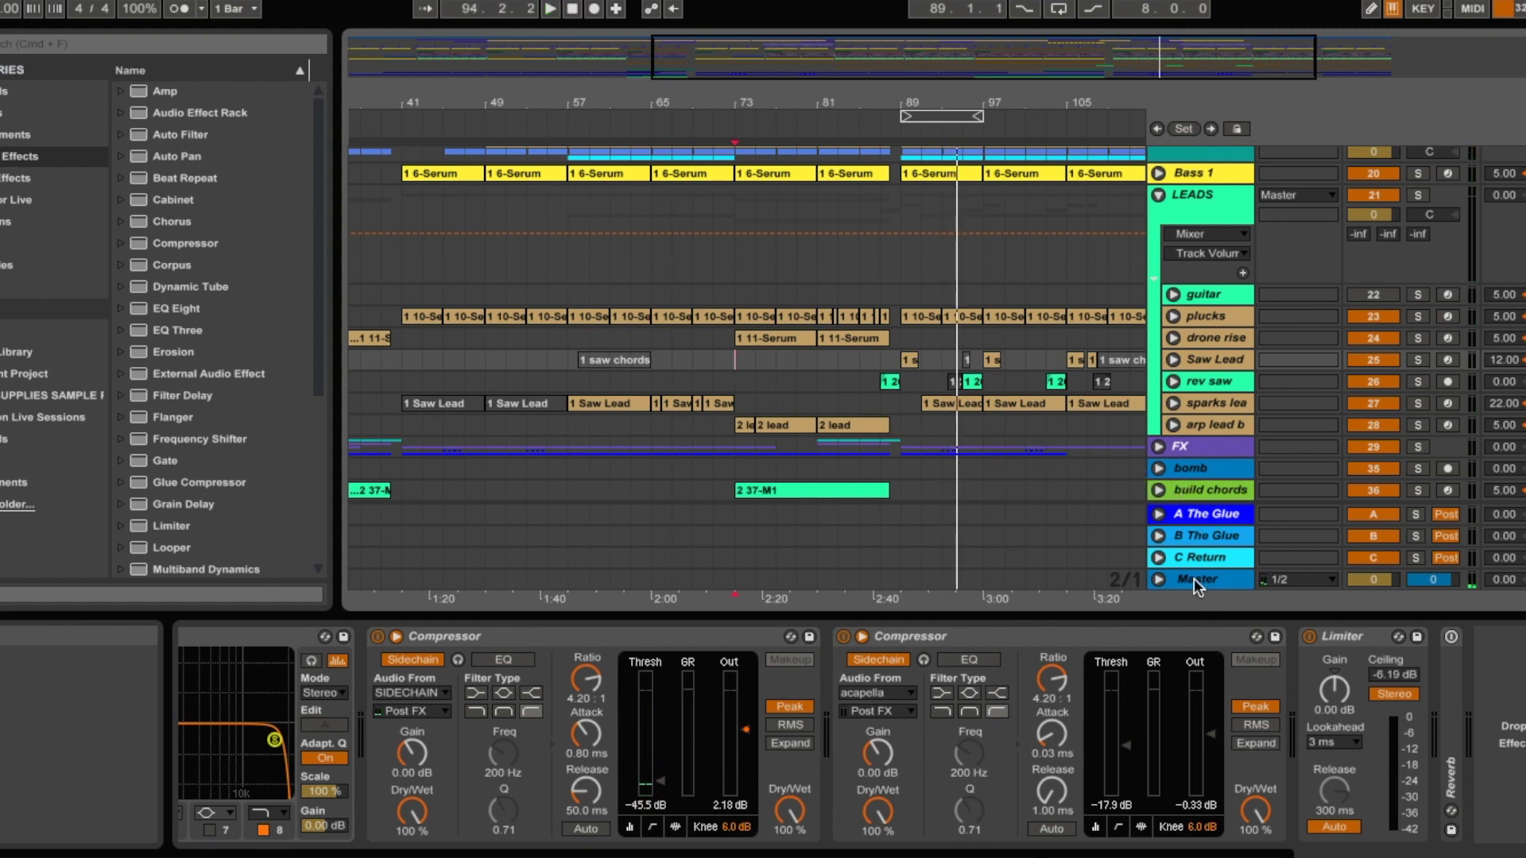
pyautogui.click(1158, 448)
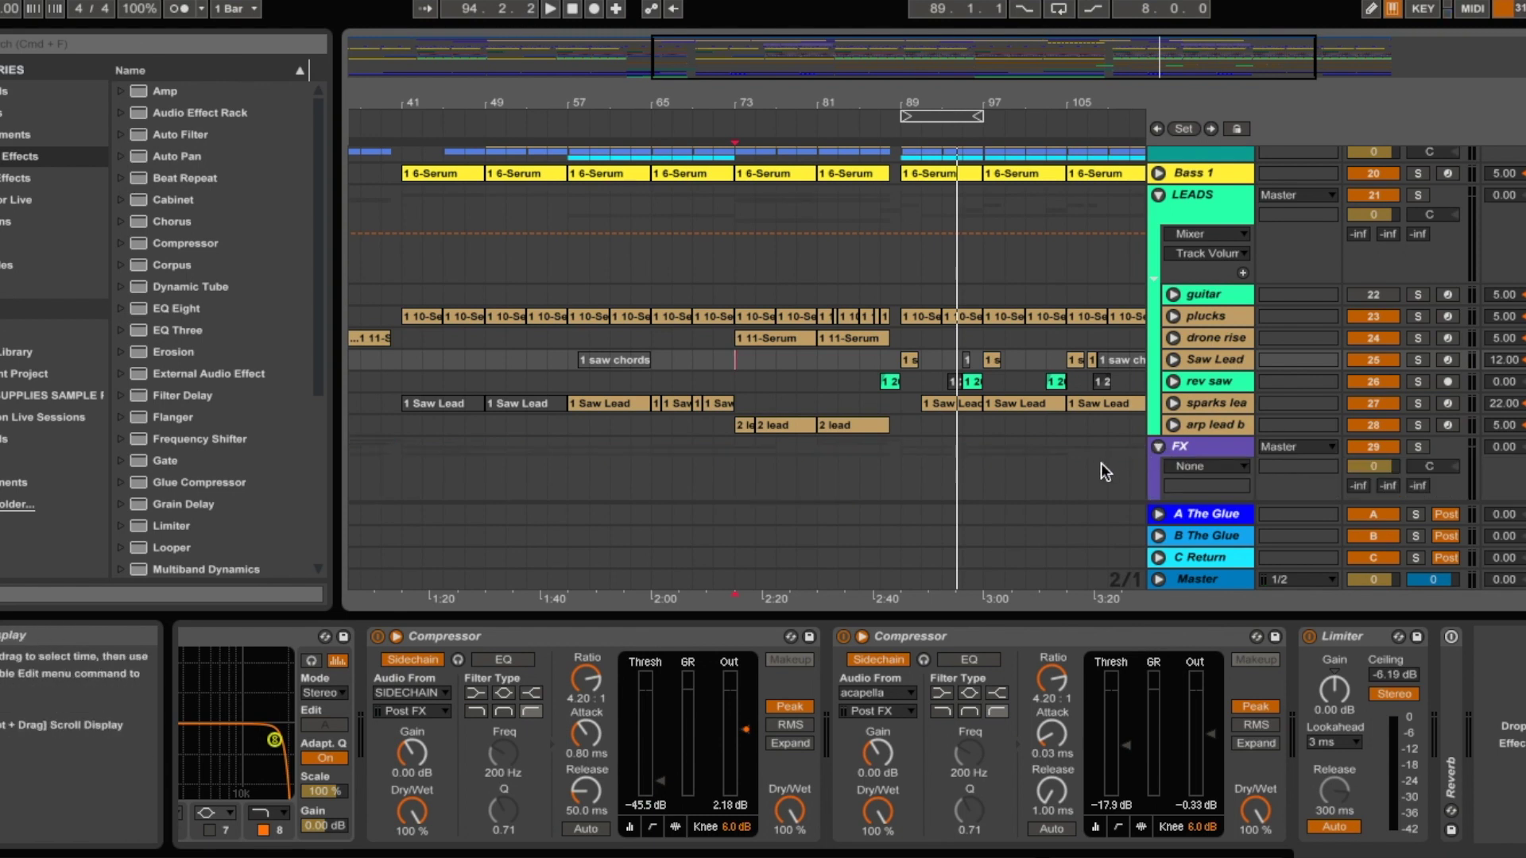
pyautogui.scroll(-5, 1104, 471)
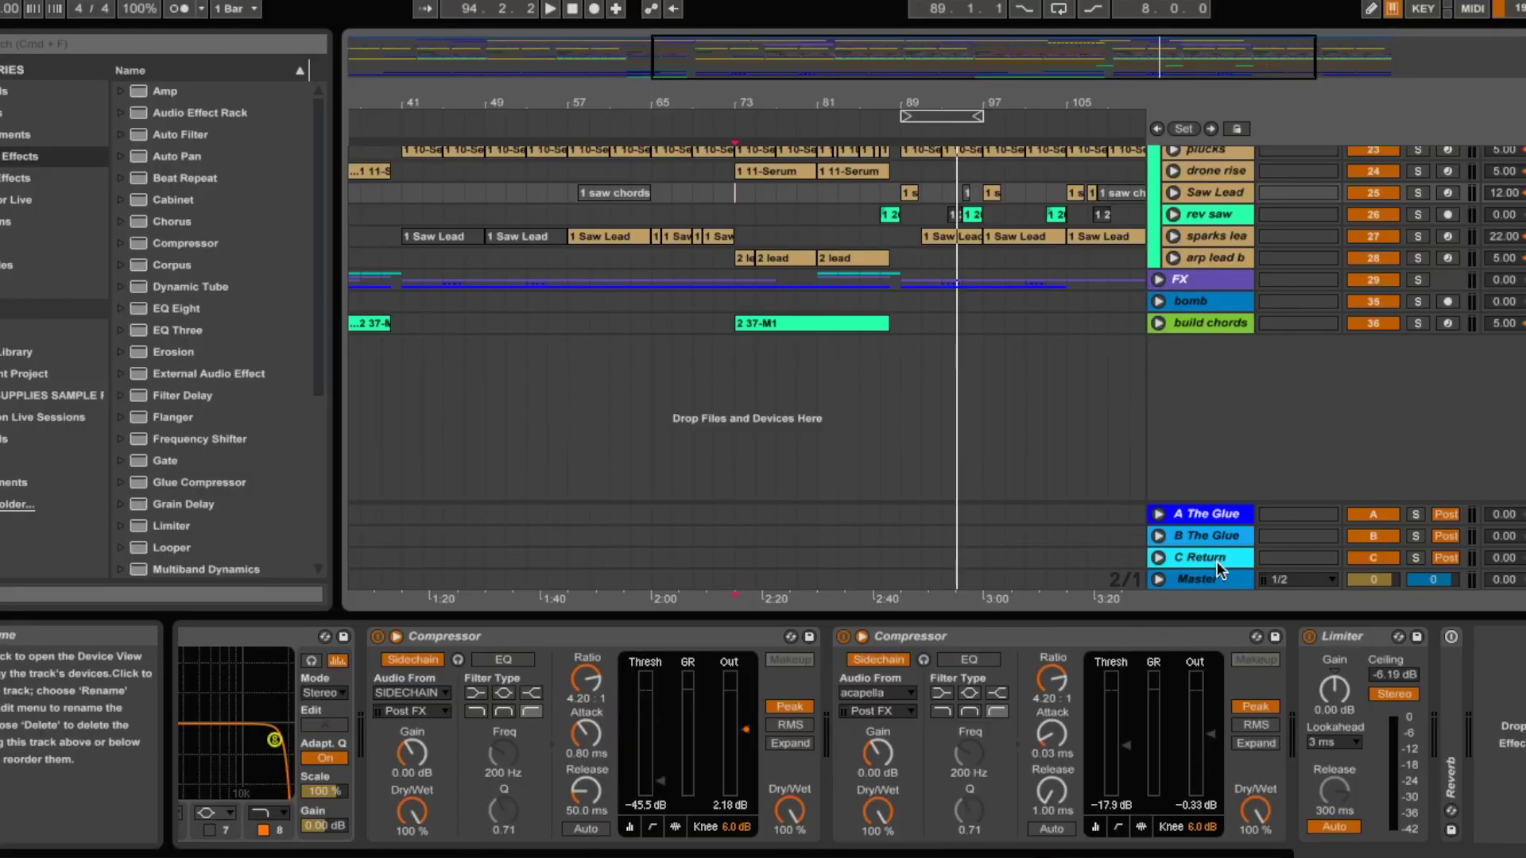
pyautogui.click(1204, 577)
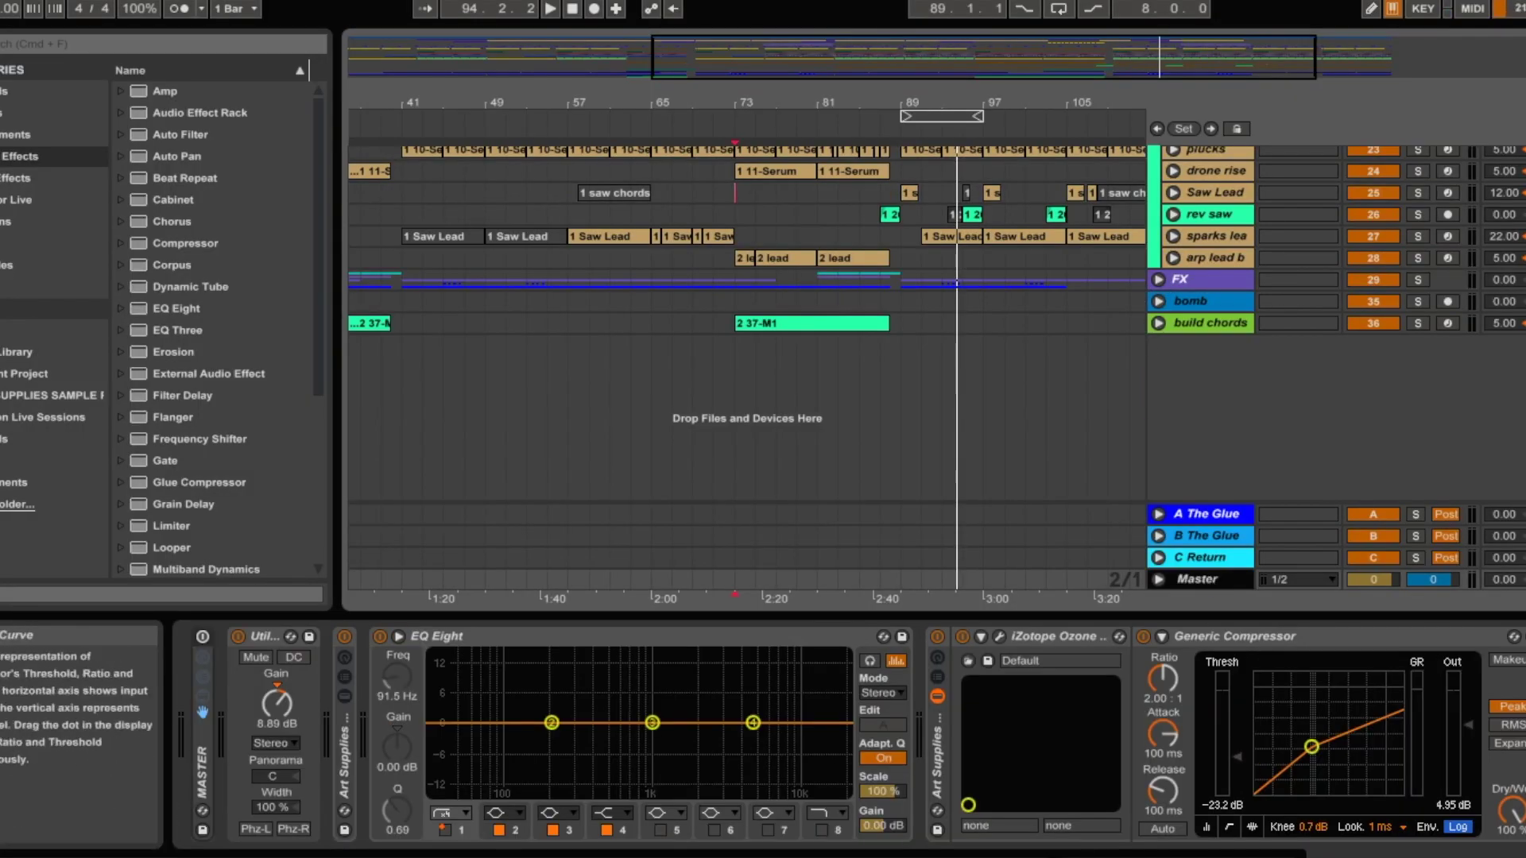
pyautogui.doubleClick(938, 775)
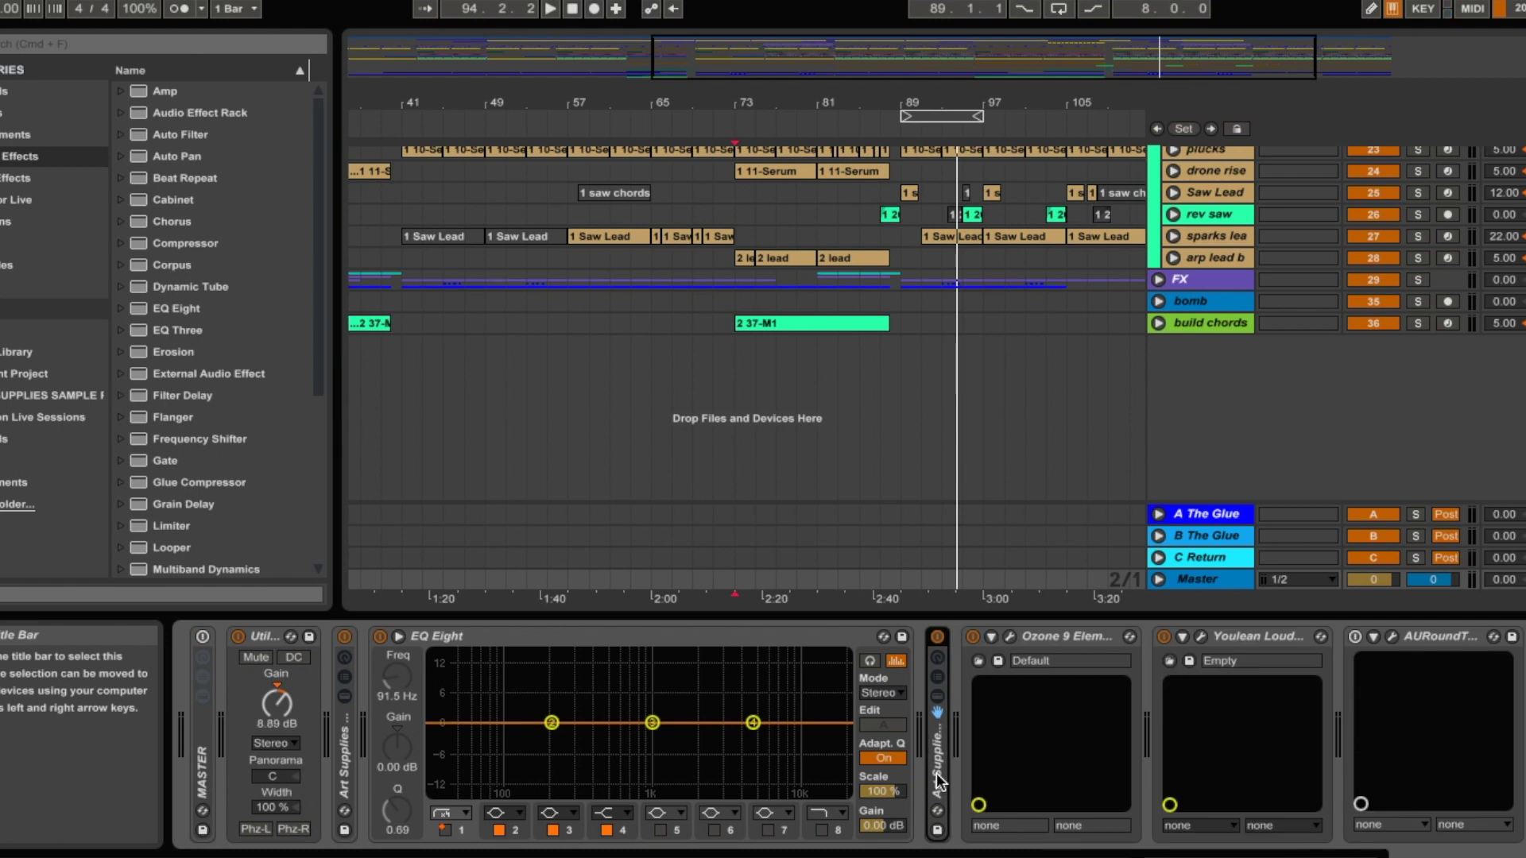
pyautogui.doubleClick(1074, 642)
pyautogui.doubleClick(1076, 637)
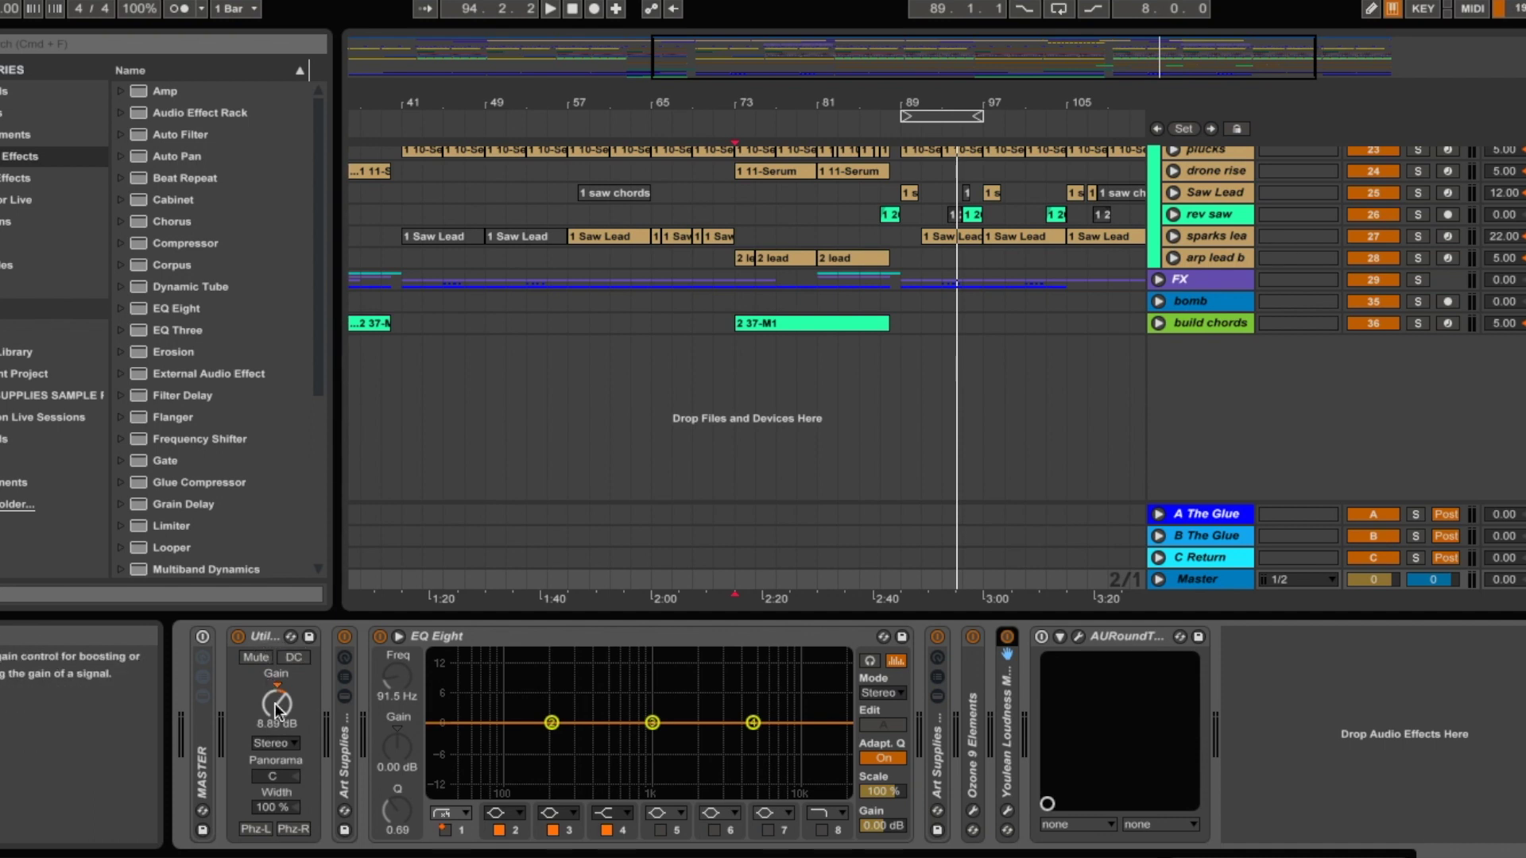
# Unfold the Master's first Art Supplies rack and inspect its second Utility's gain automation over bars 73 to 89
pyautogui.doubleClick(348, 763)
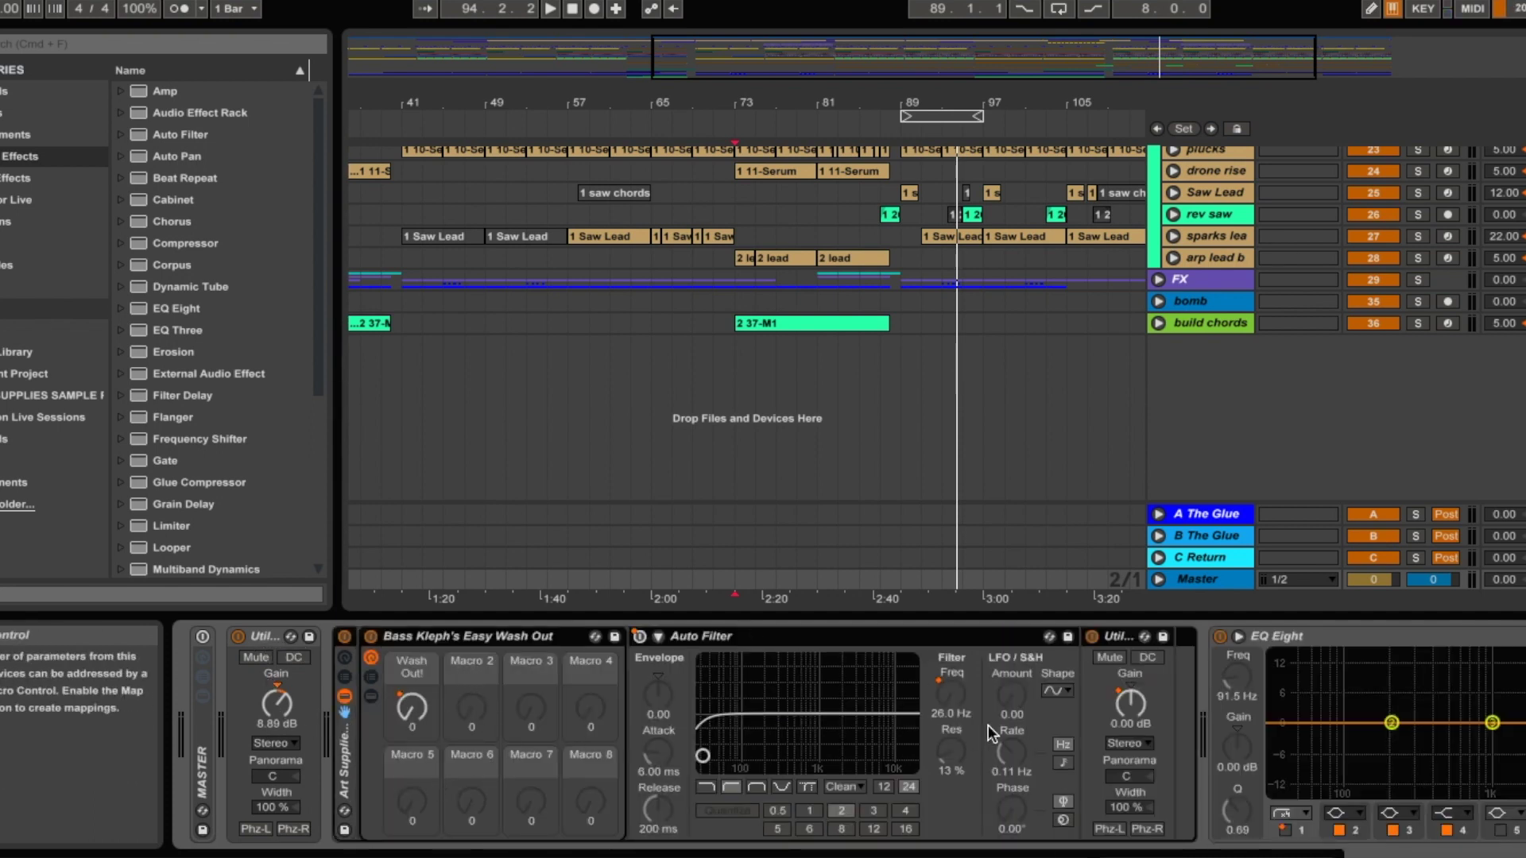
pyautogui.rightClick(1132, 706)
pyautogui.click(1157, 719)
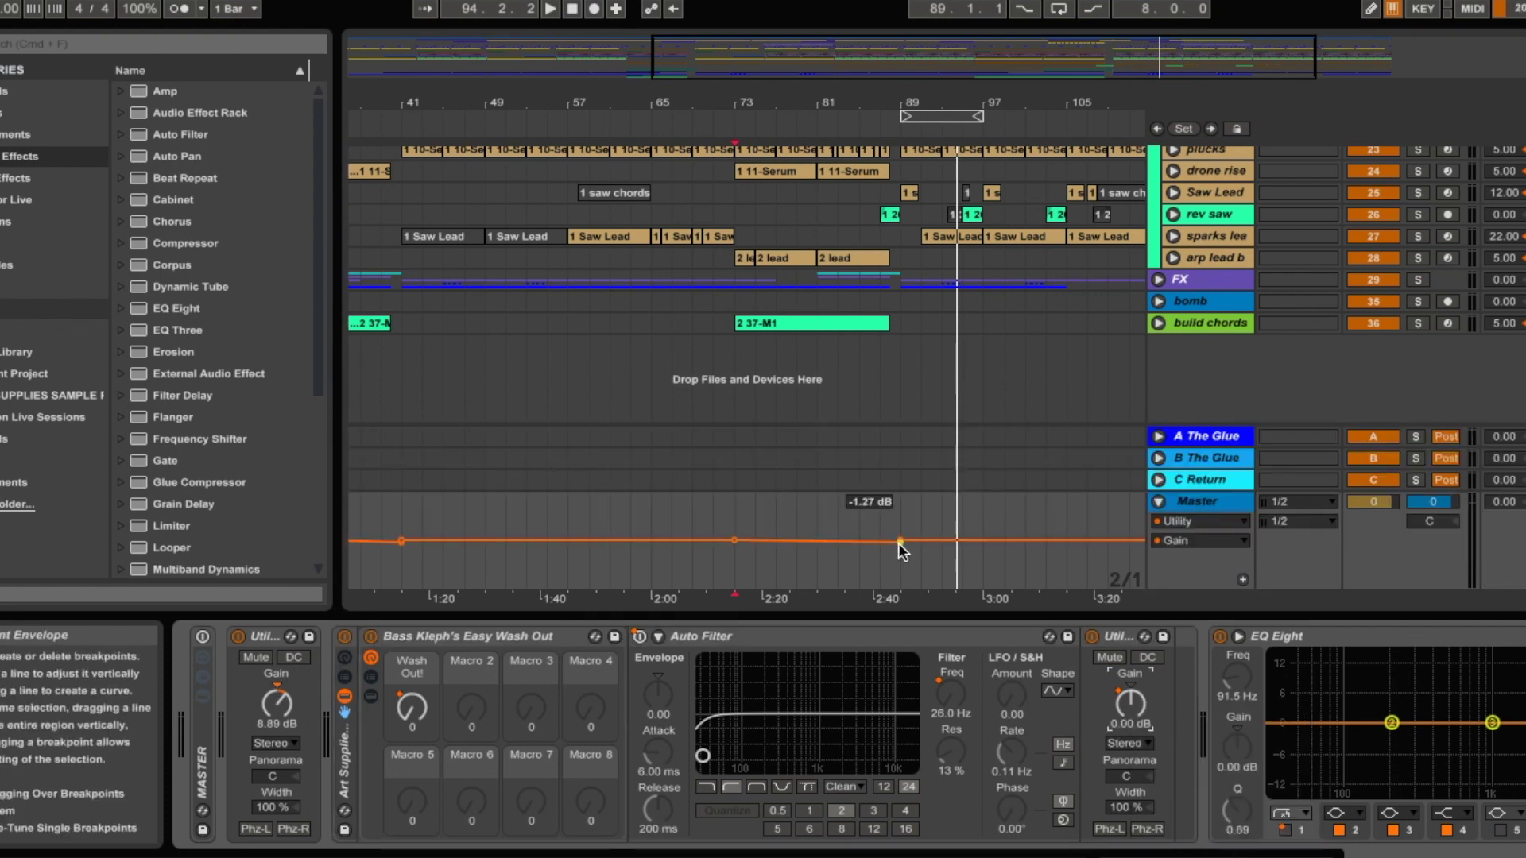
pyautogui.moveTo(736, 521); pyautogui.dragTo(901, 521)
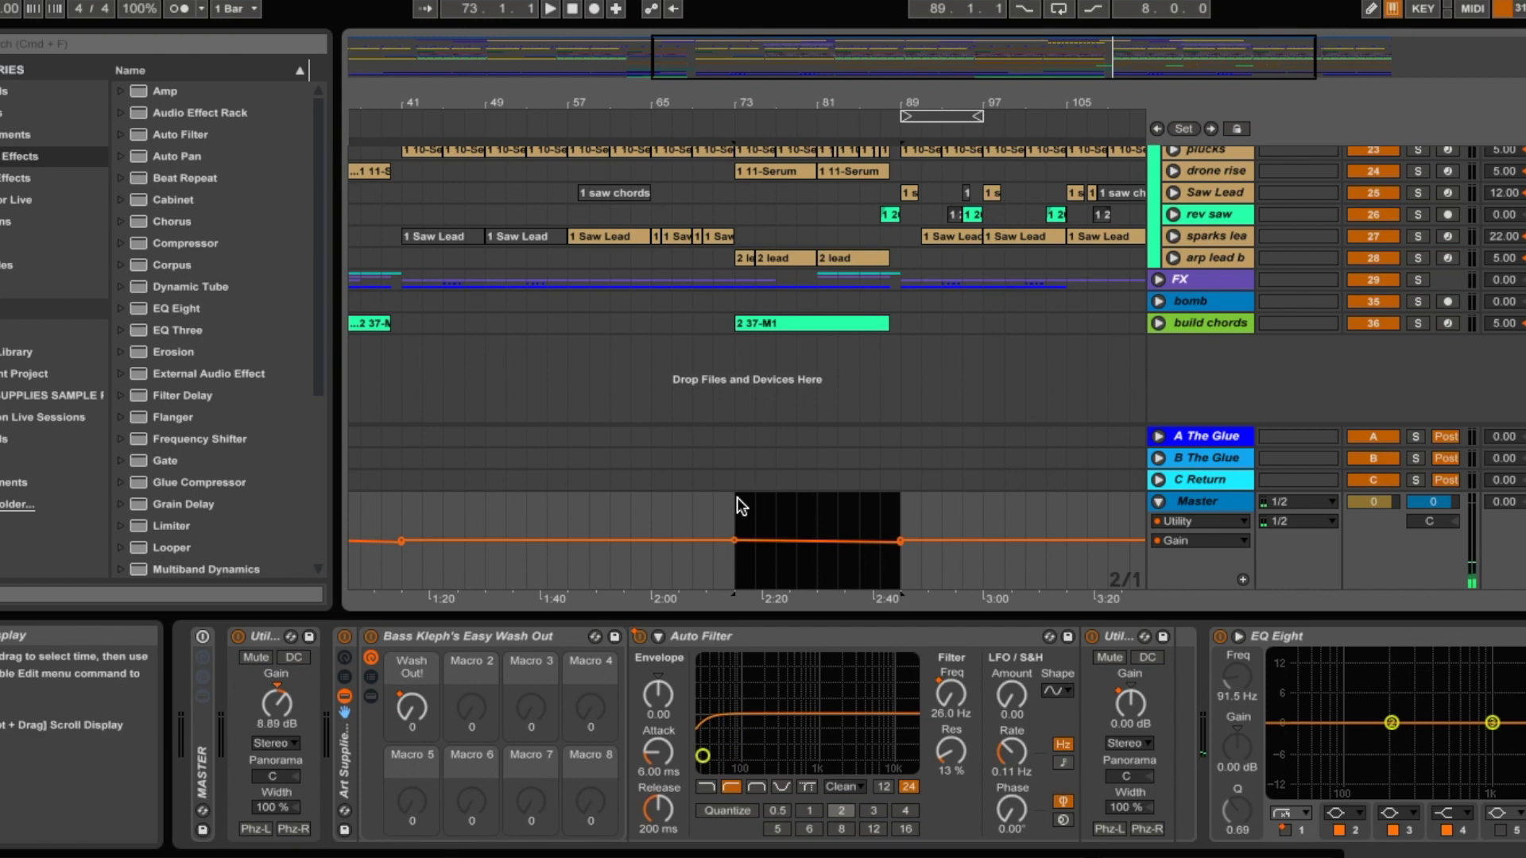
pyautogui.scroll(5, 851, 407)
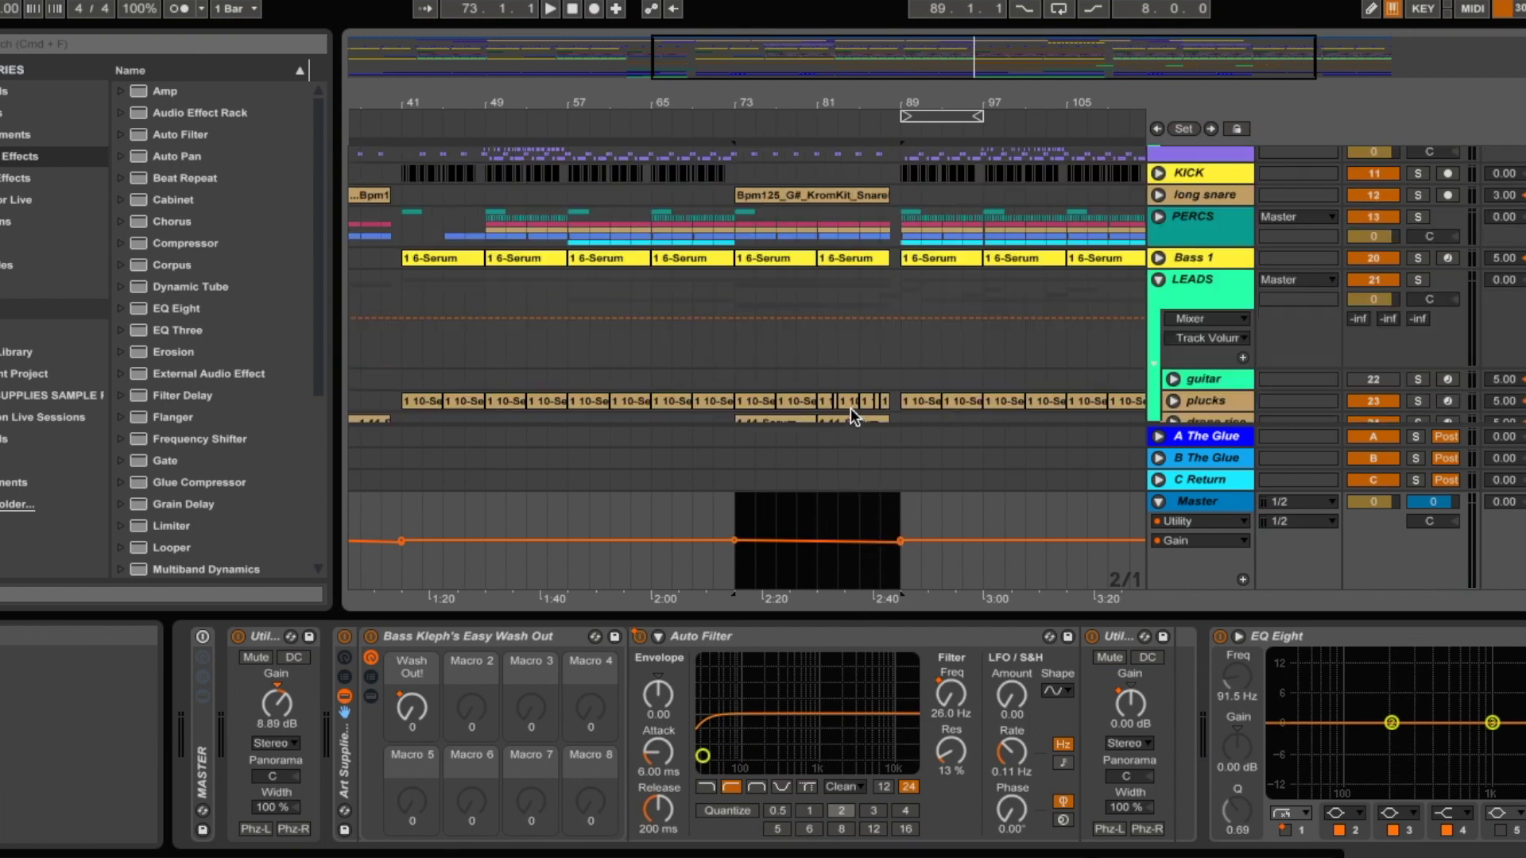
pyautogui.scroll(-5, 847, 417)
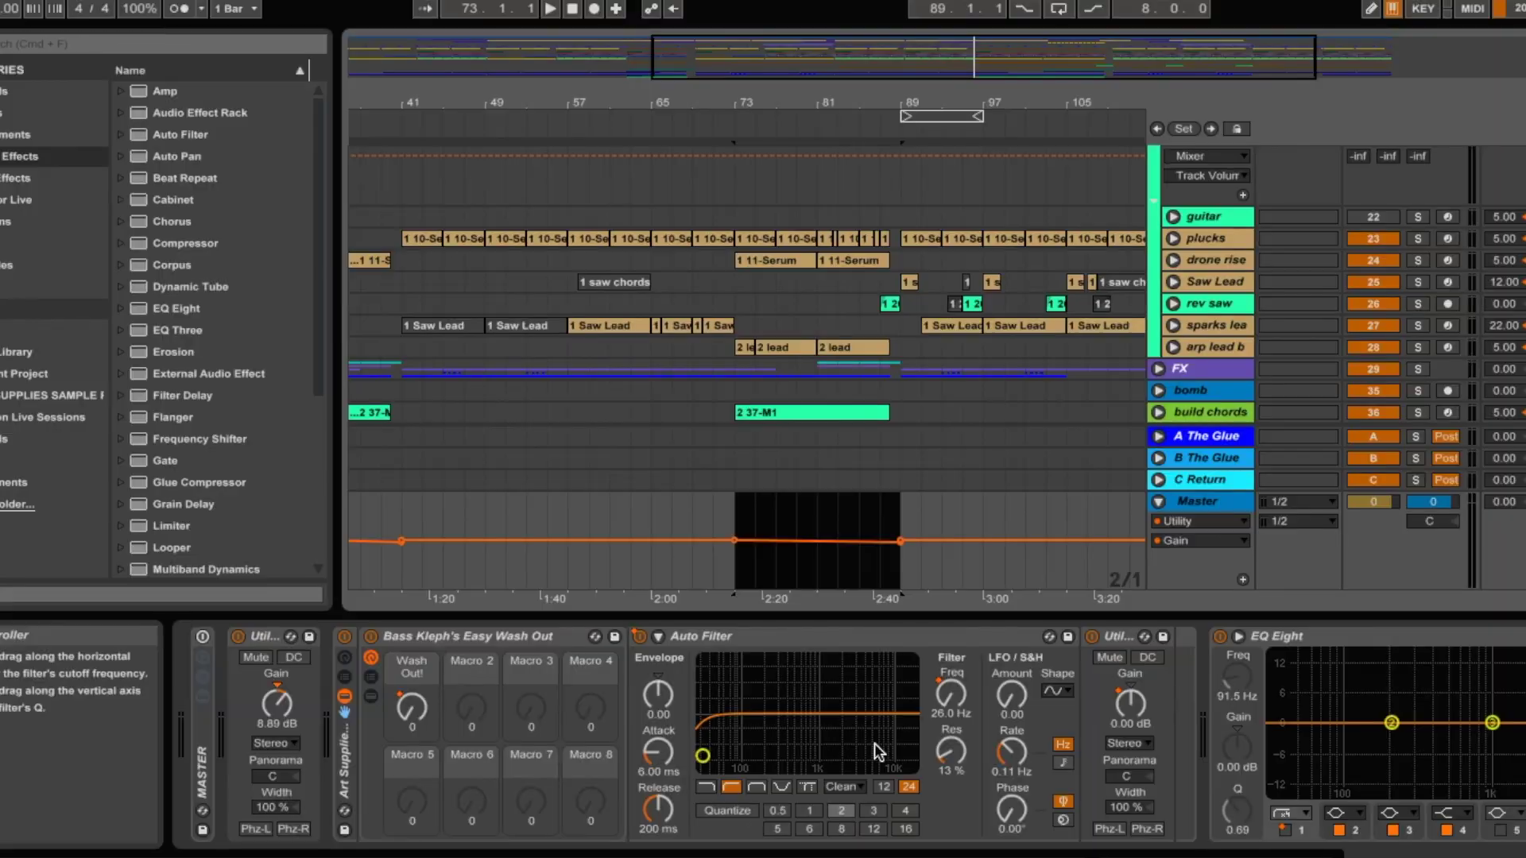
# Show the Auto Filter's frequency automation on the Master and examine its curve across bars 73 to 89
pyautogui.rightClick(952, 698)
pyautogui.click(1006, 624)
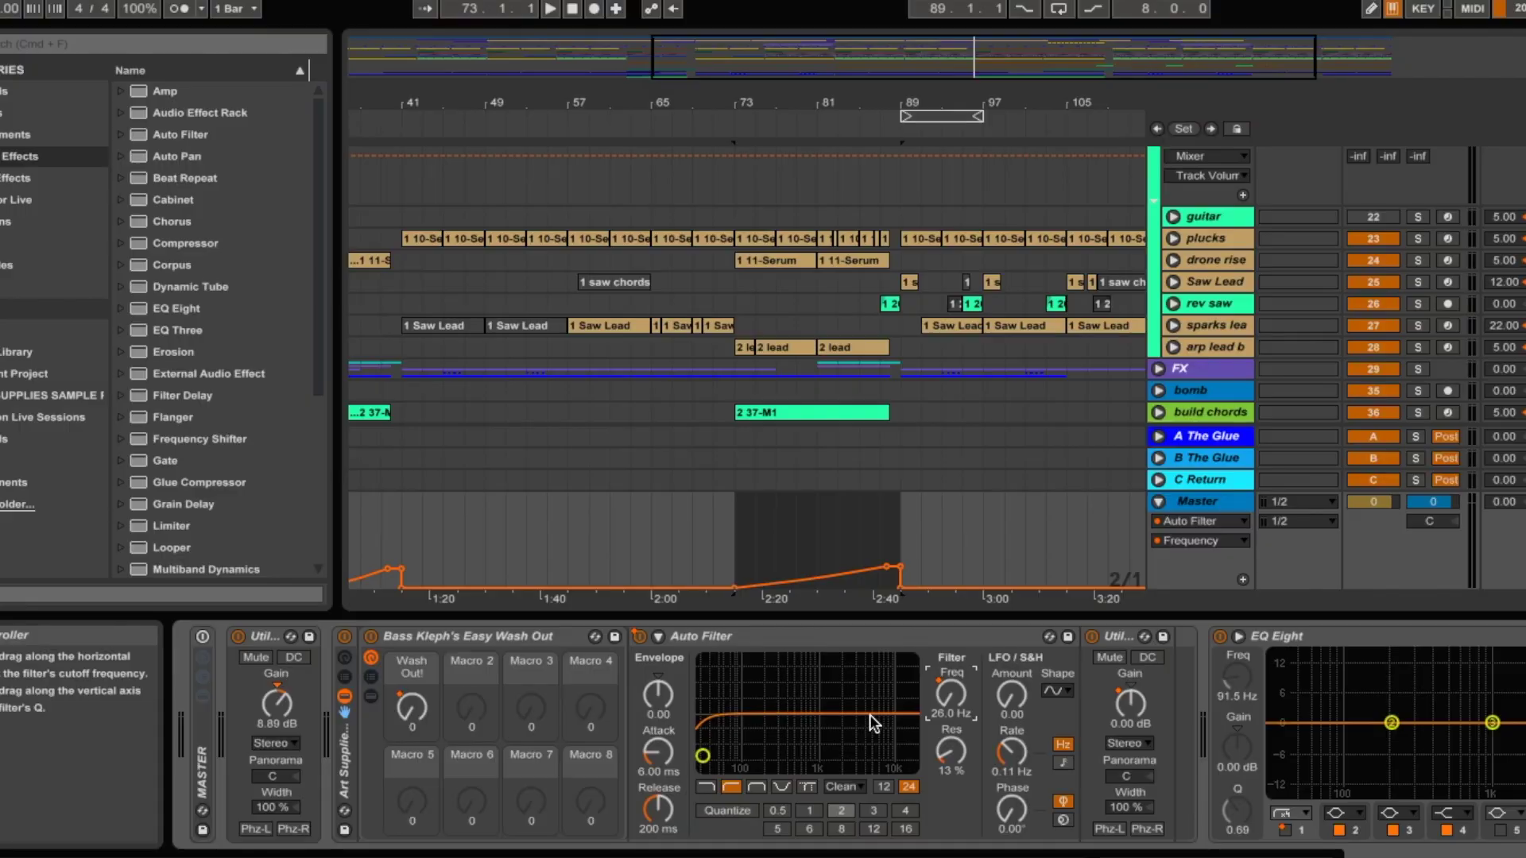
pyautogui.rightClick(950, 698)
pyautogui.click(971, 710)
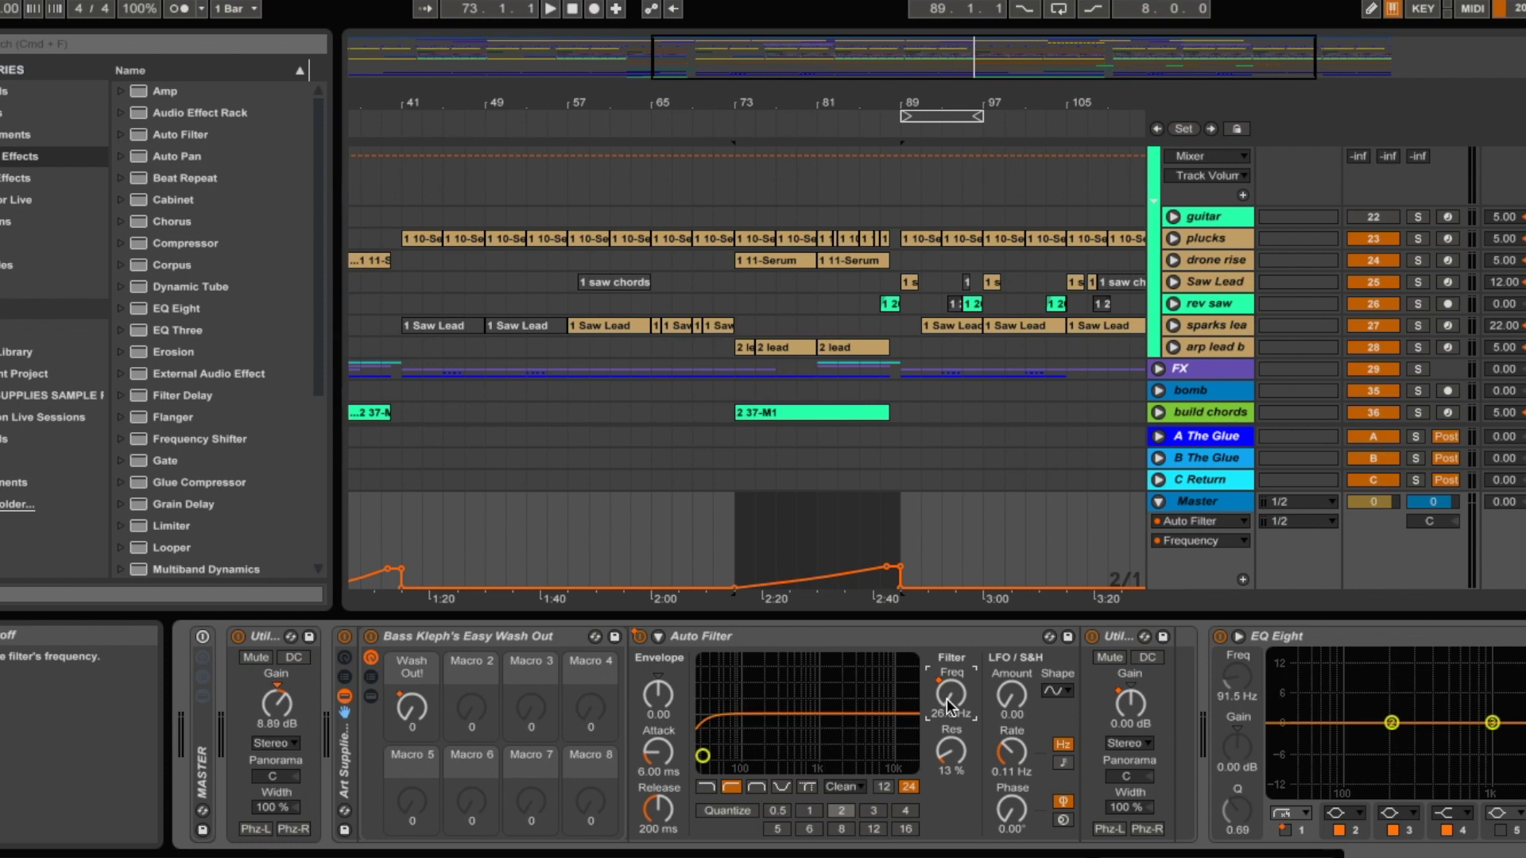
pyautogui.rightClick(950, 703)
pyautogui.click(973, 713)
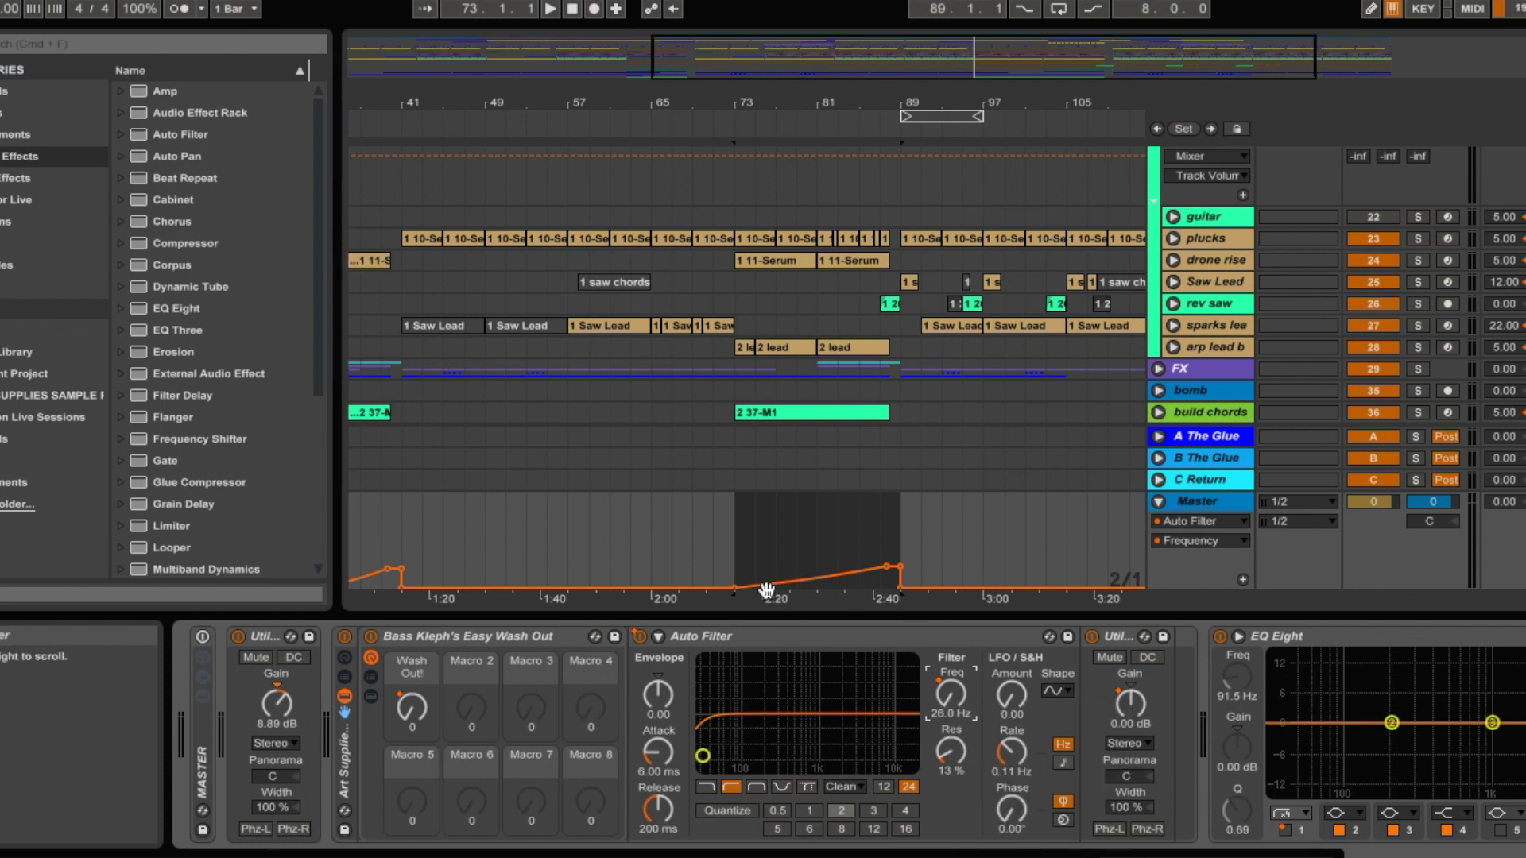
pyautogui.click(894, 571)
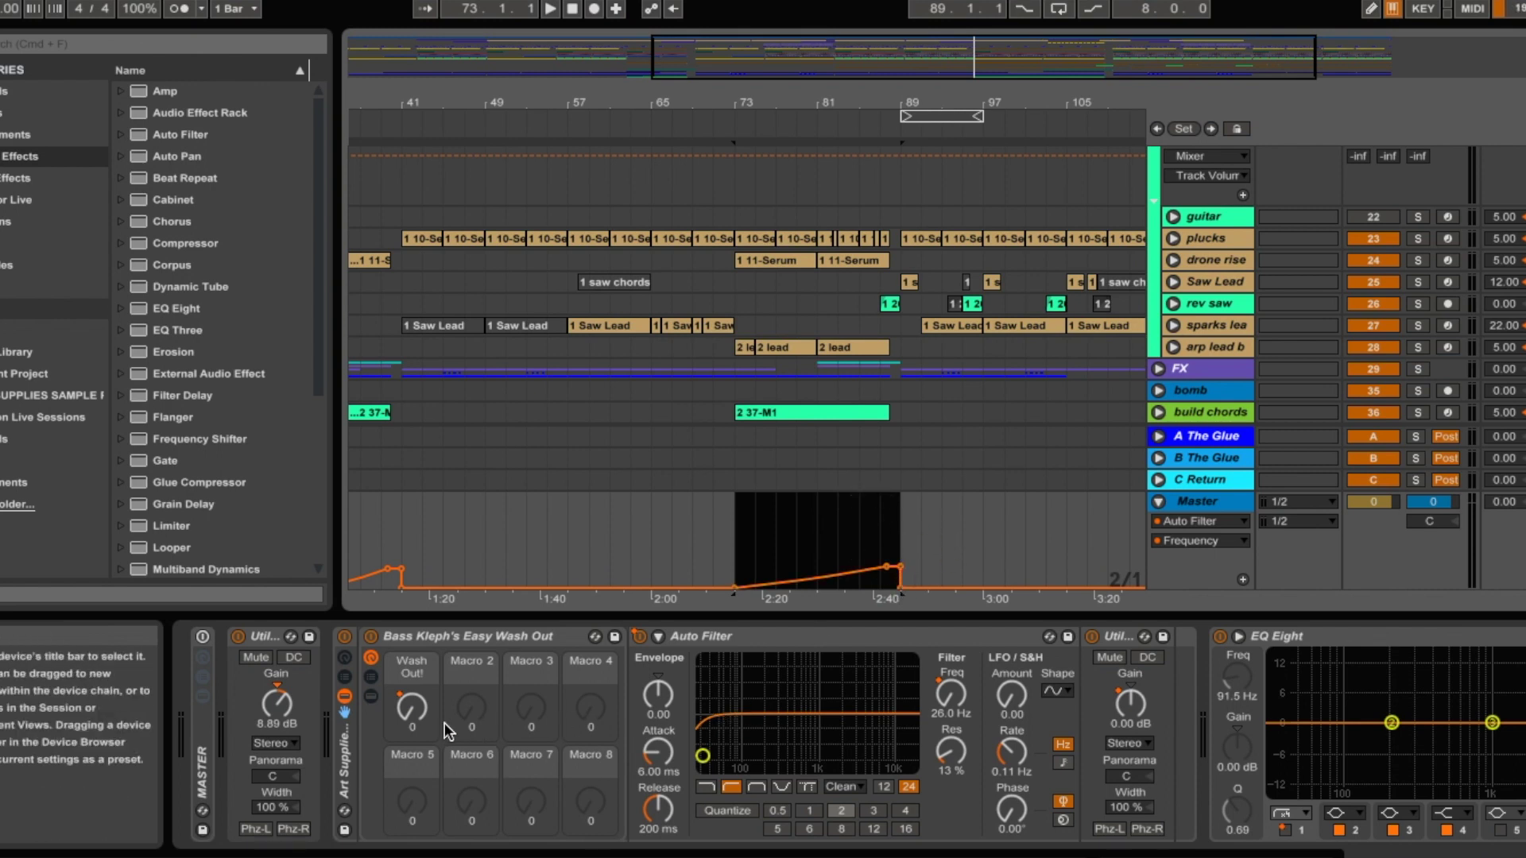
# Show the automation of the Wash Out! macro on the Master and examine its curve before bar 89
pyautogui.rightClick(417, 716)
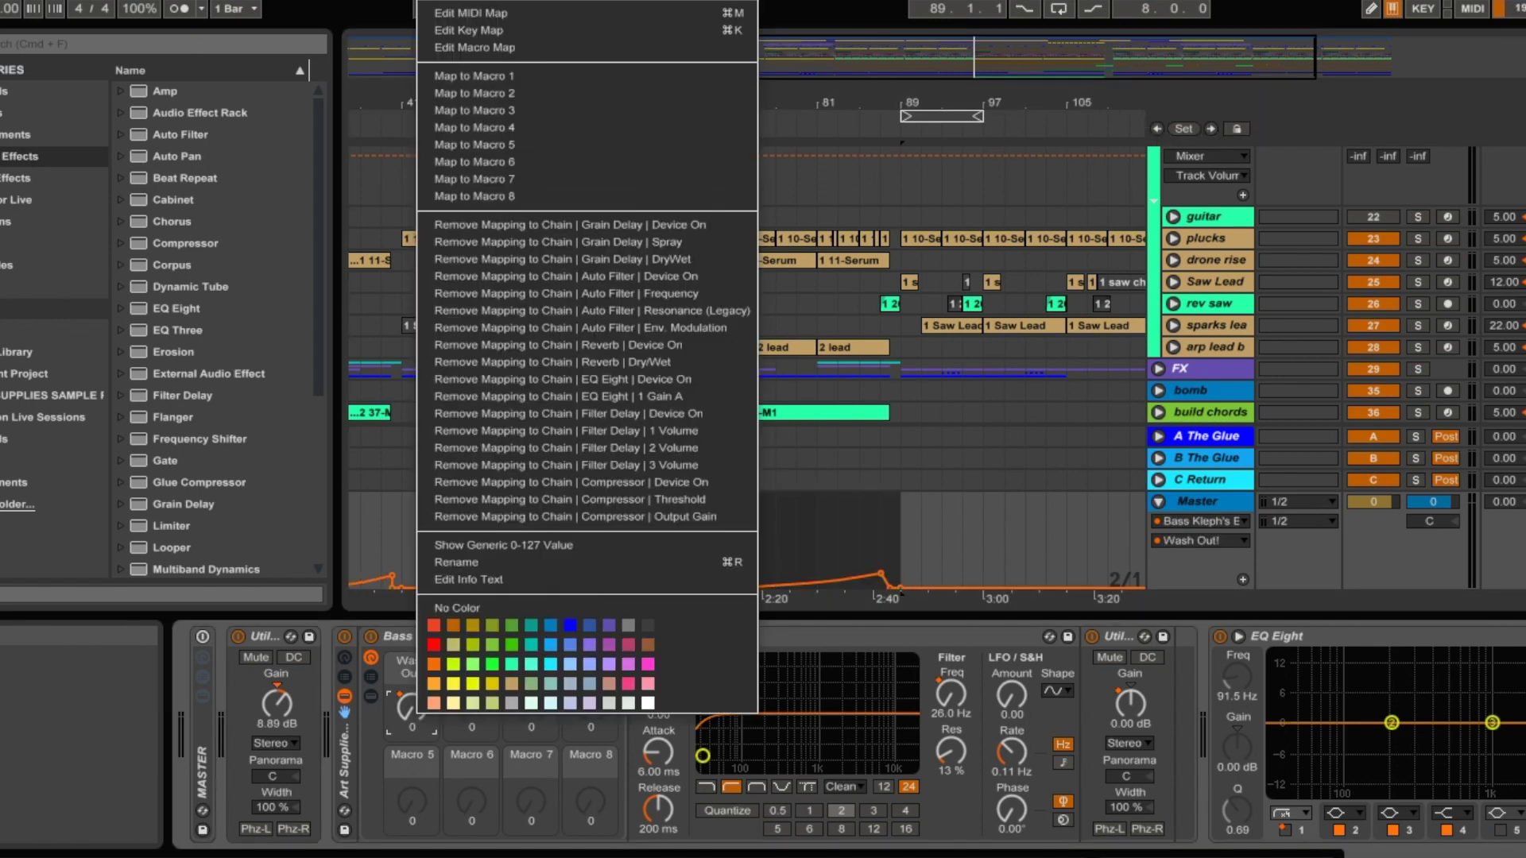
pyautogui.press('Escape')
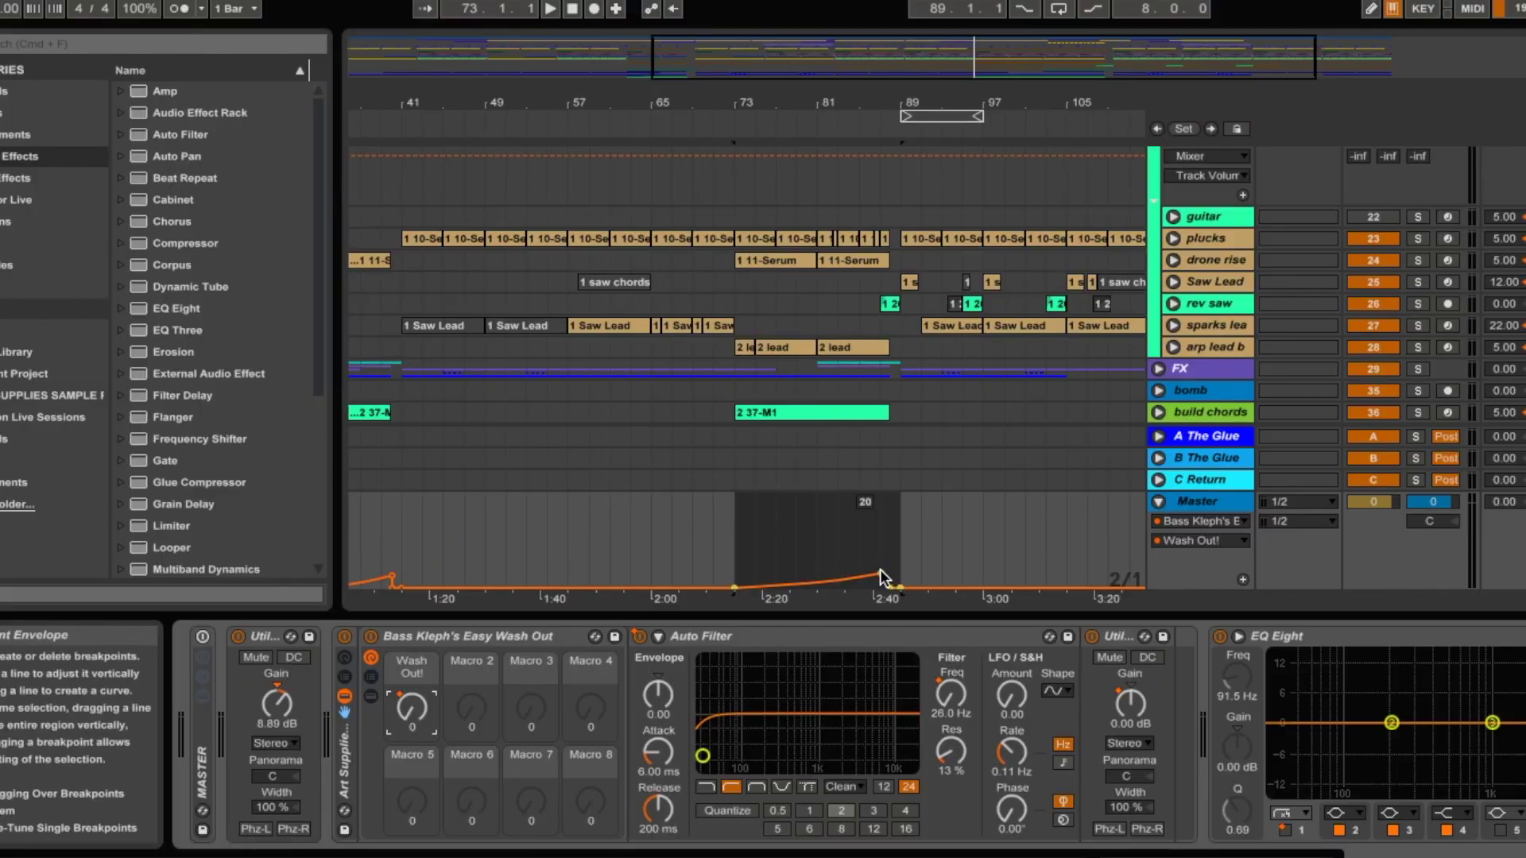
pyautogui.click(889, 526)
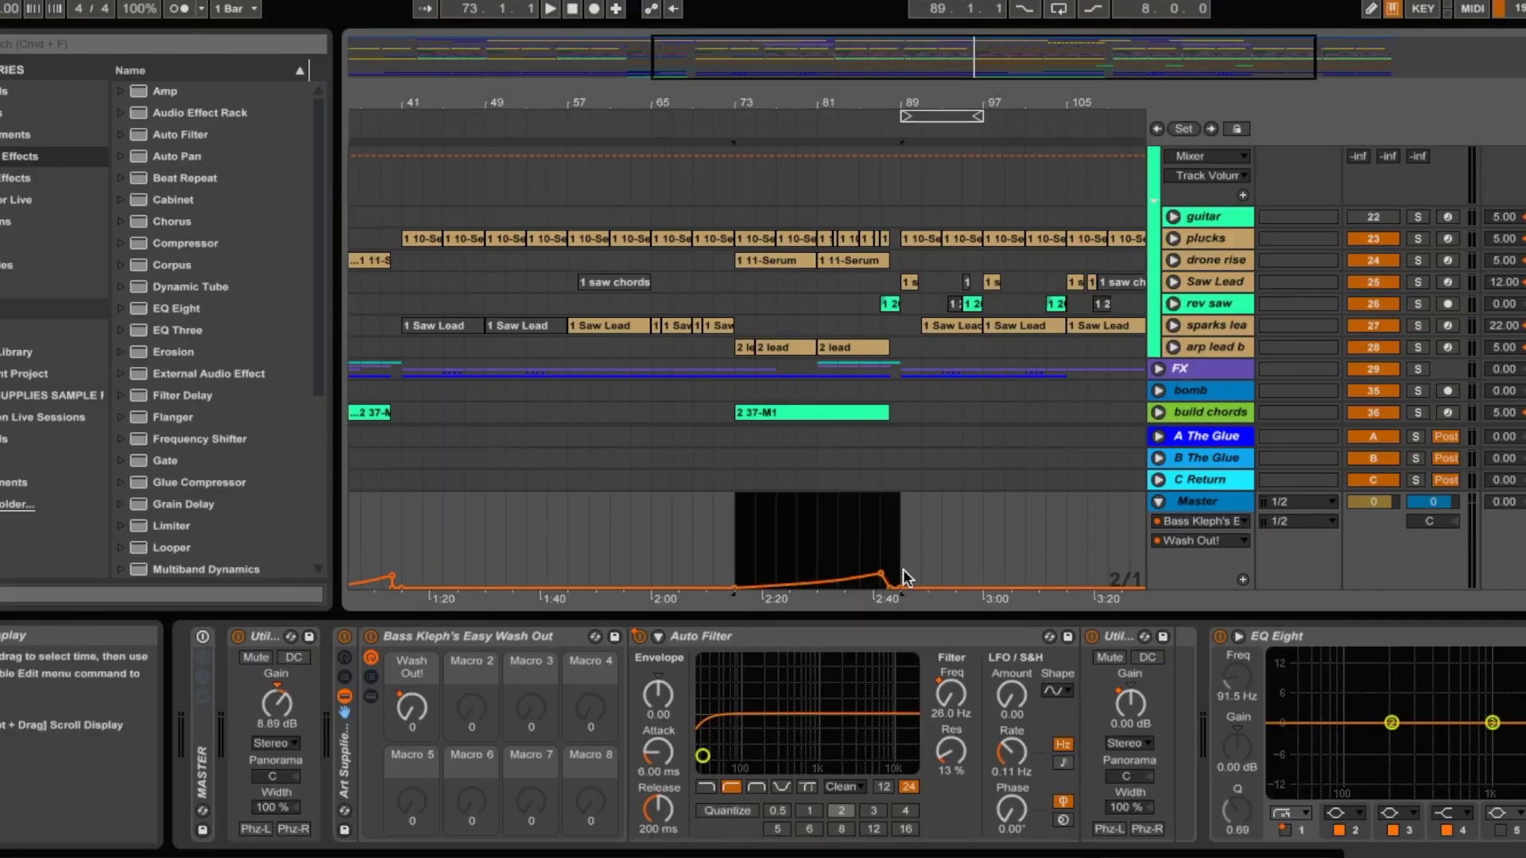
# Audition the build with the Master automation from bar 73 and from bar 81 to compare the two points
pyautogui.click(731, 527)
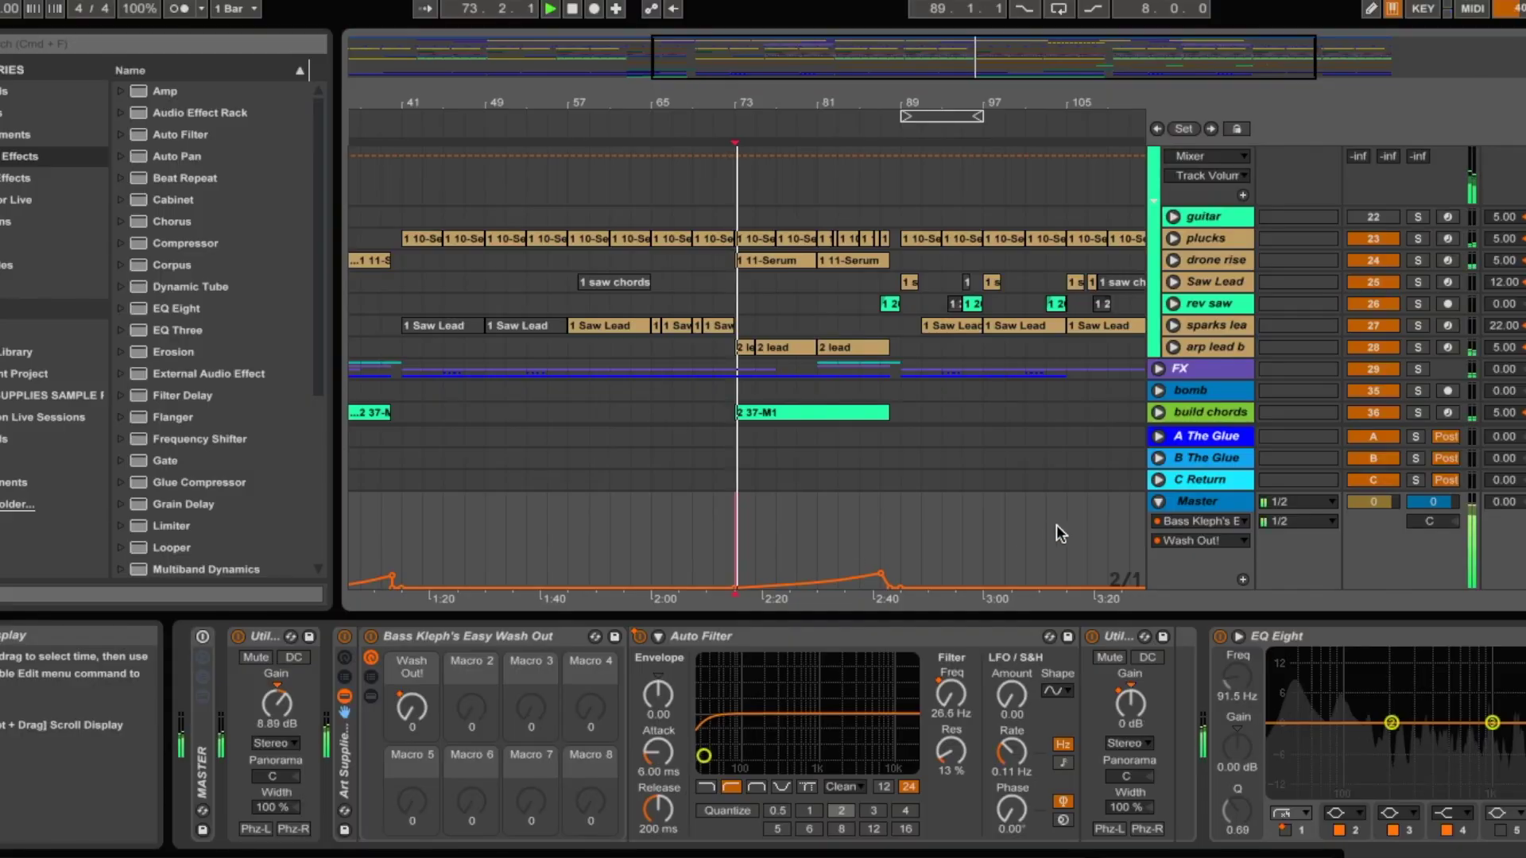
pyautogui.click(812, 509)
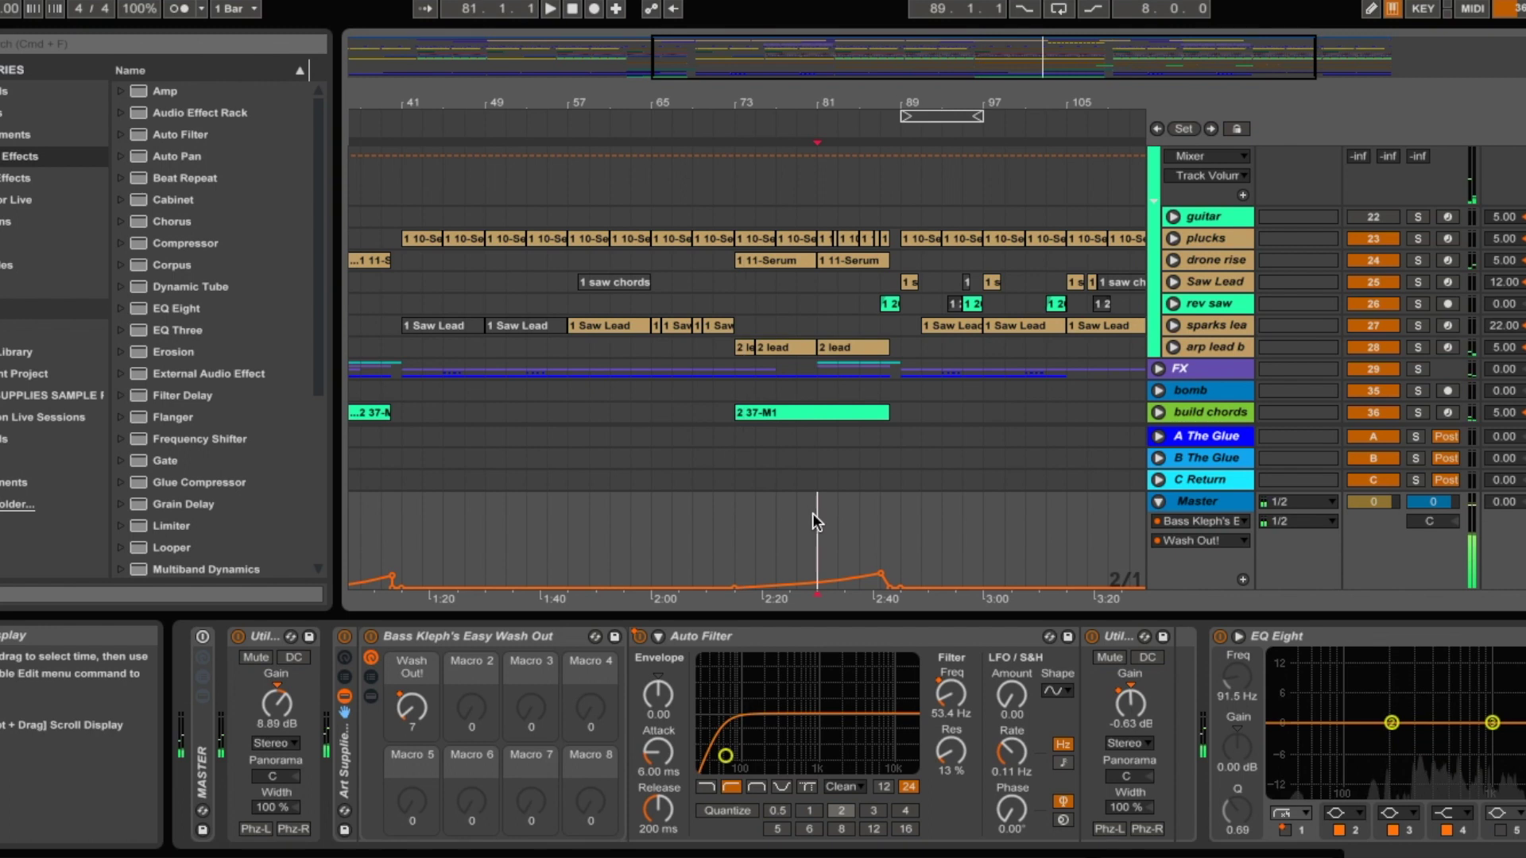
pyautogui.press('space')
pyautogui.press('space')
pyautogui.click(731, 522)
pyautogui.press('space')
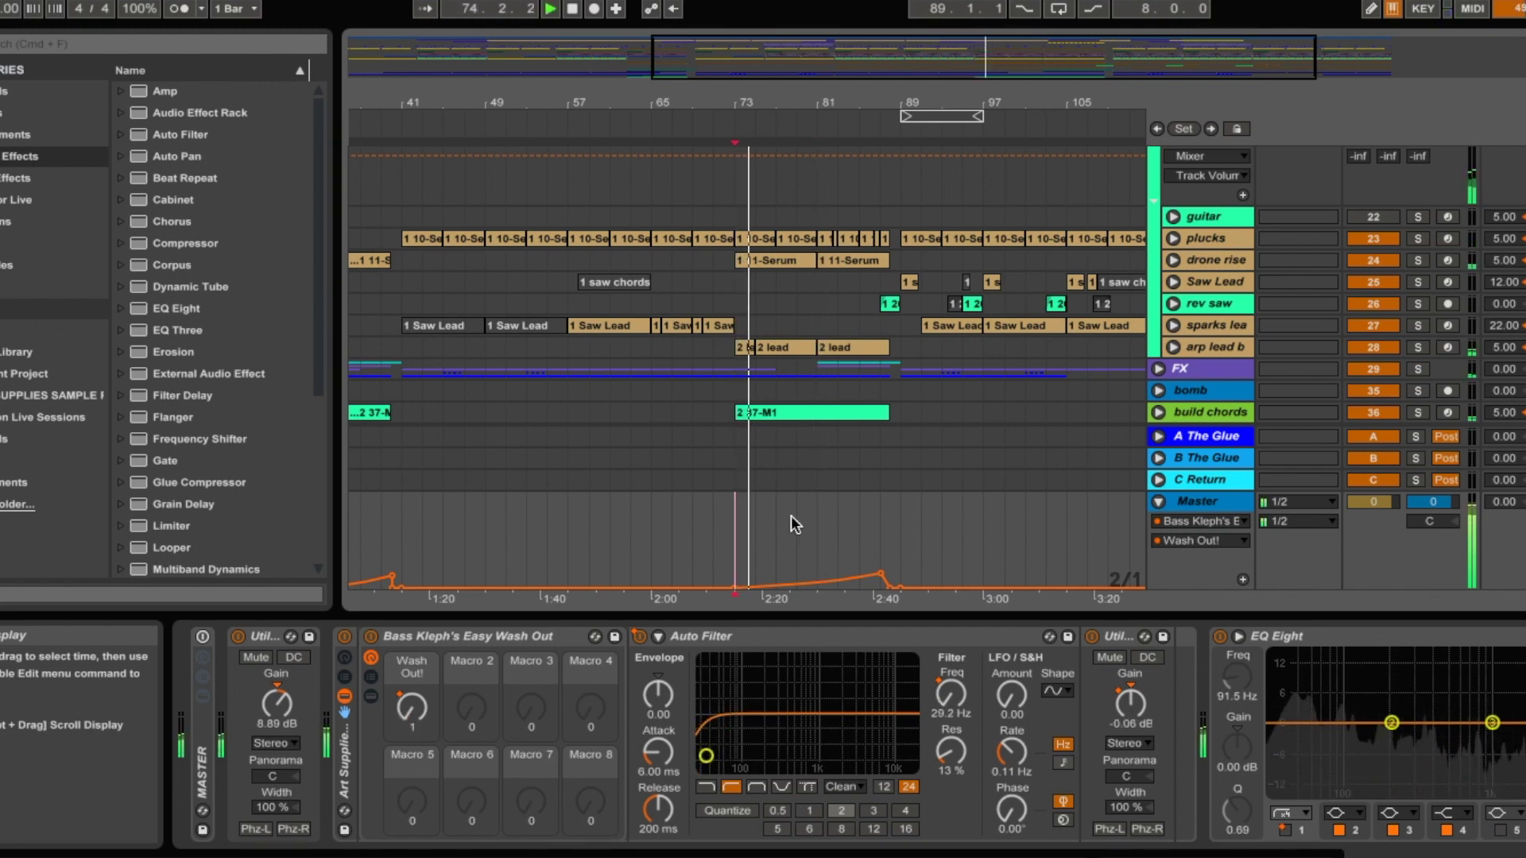
pyautogui.click(817, 520)
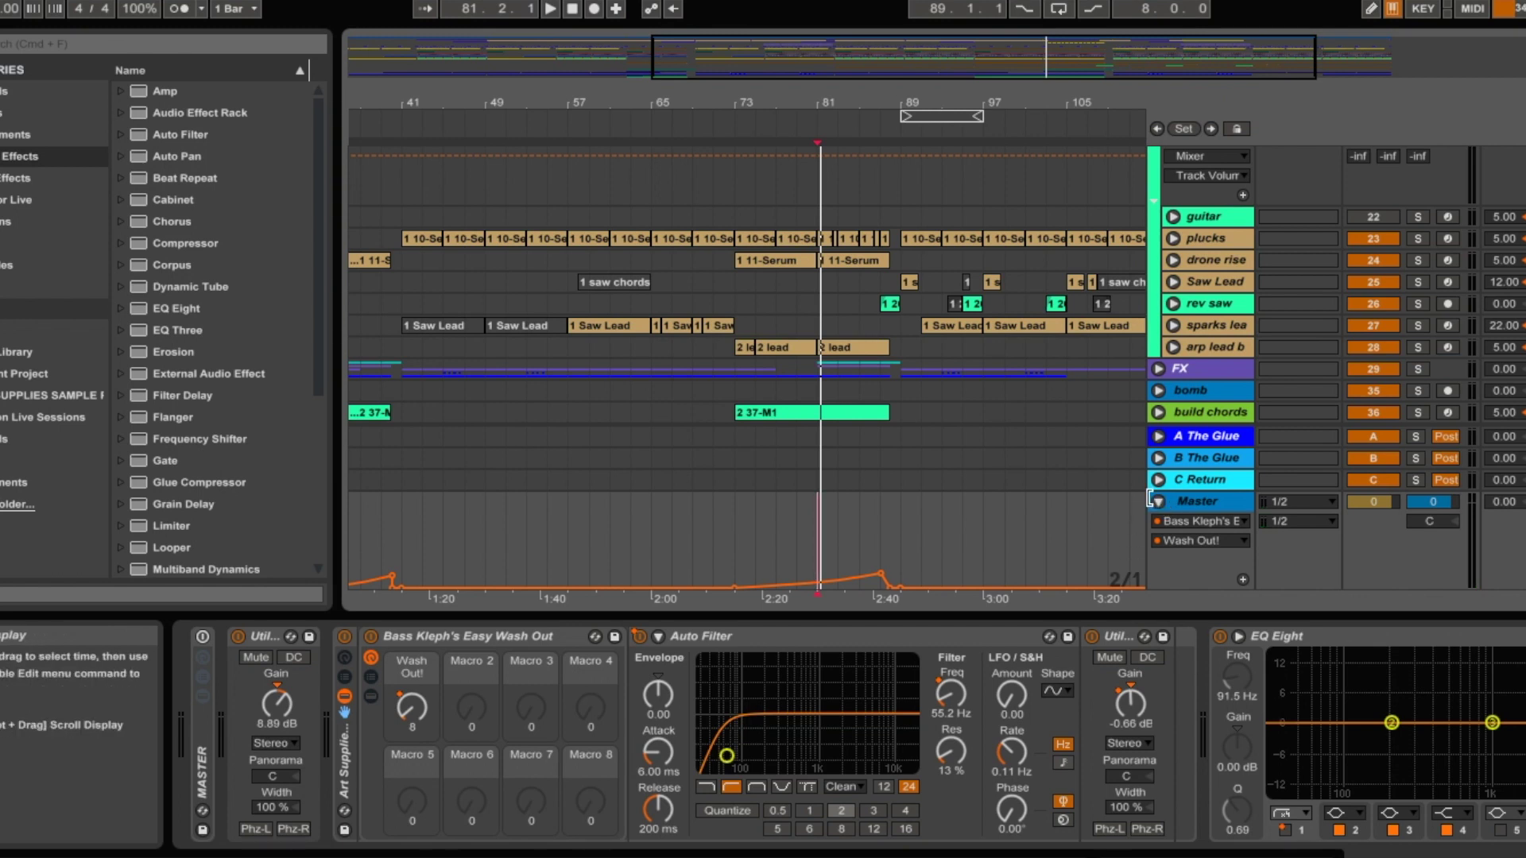
# Fold the Master track and the LEADS group
pyautogui.scroll(5, 1122, 507)
pyautogui.click(1159, 326)
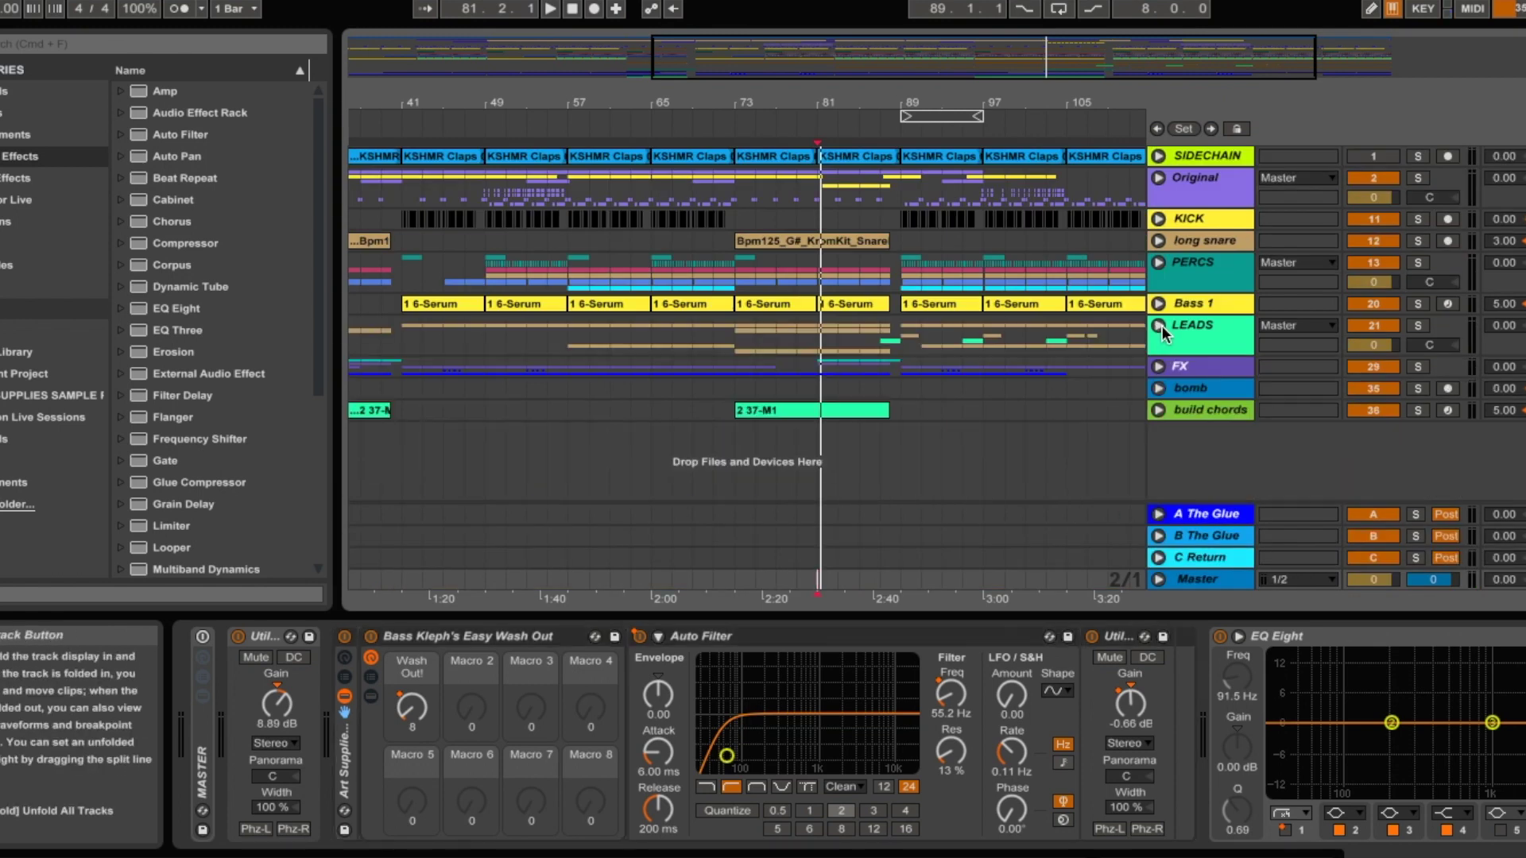